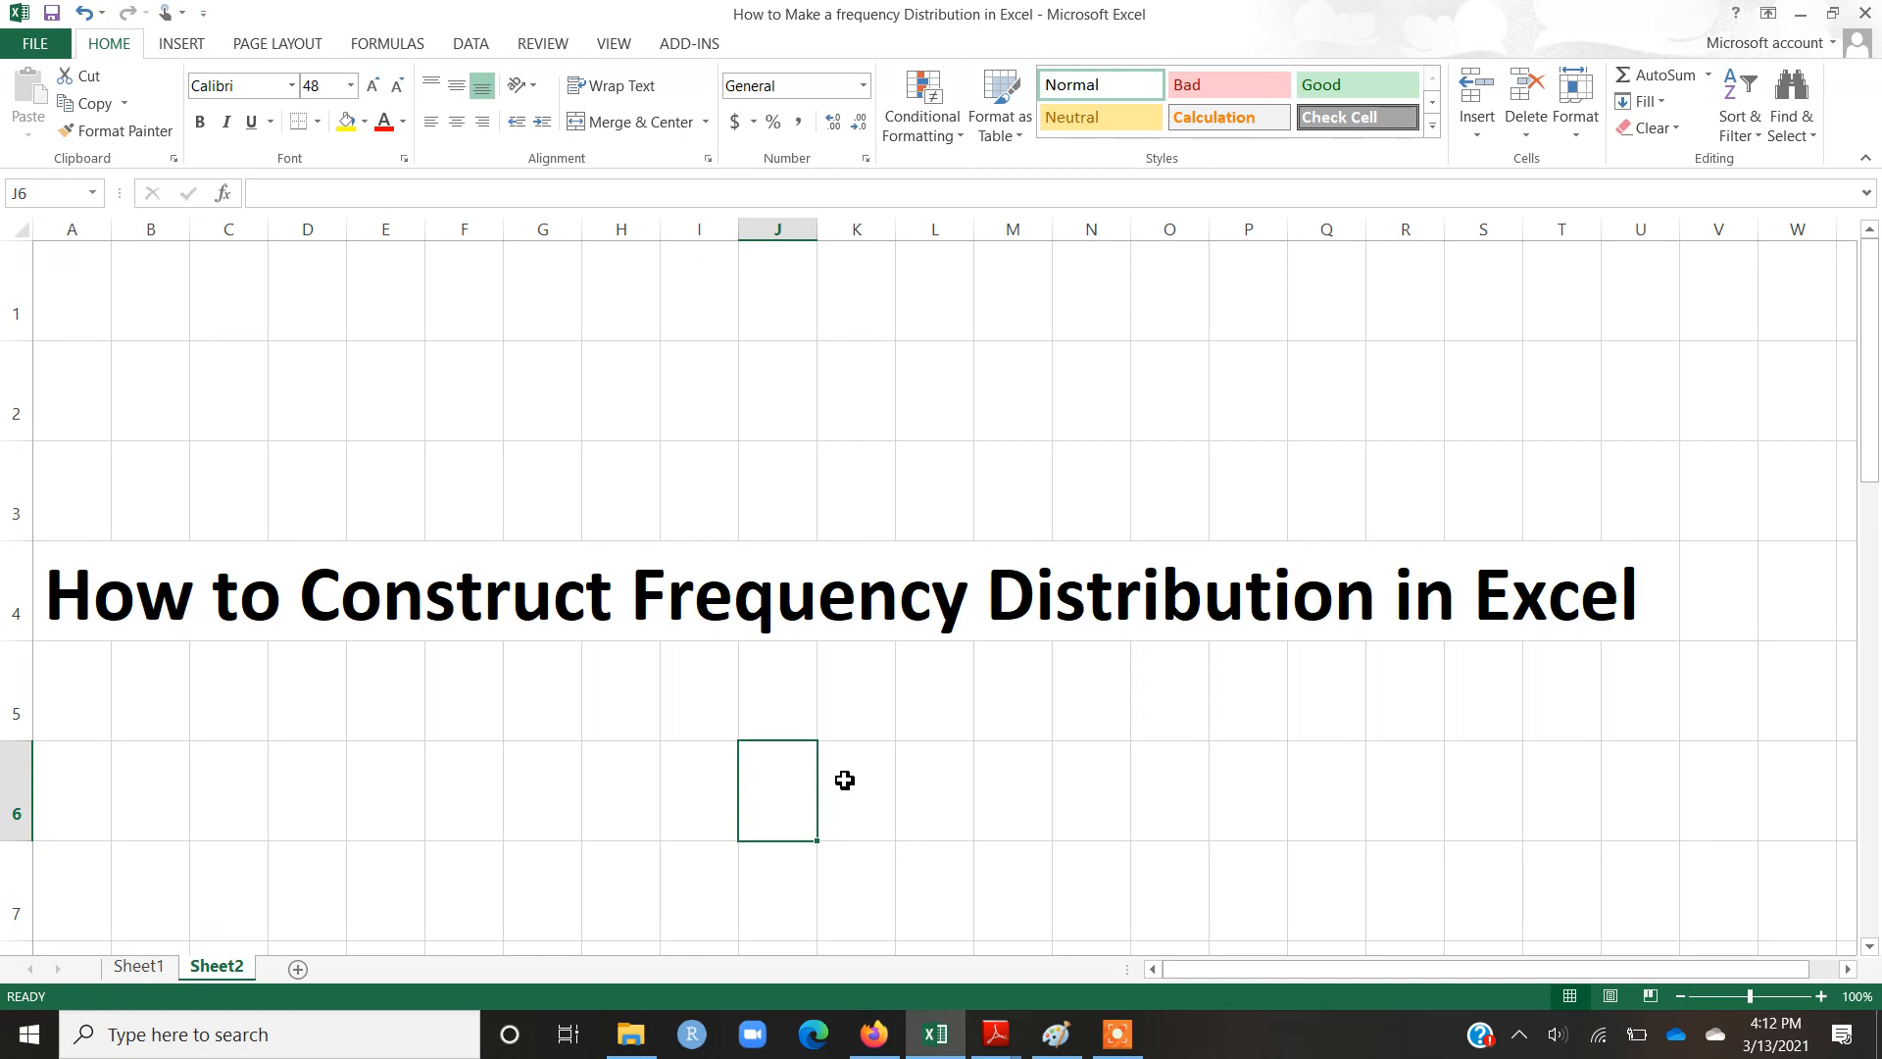
# - Switch to Sheet1 and examine the raw data in A2:F7
pyautogui.click(137, 966)
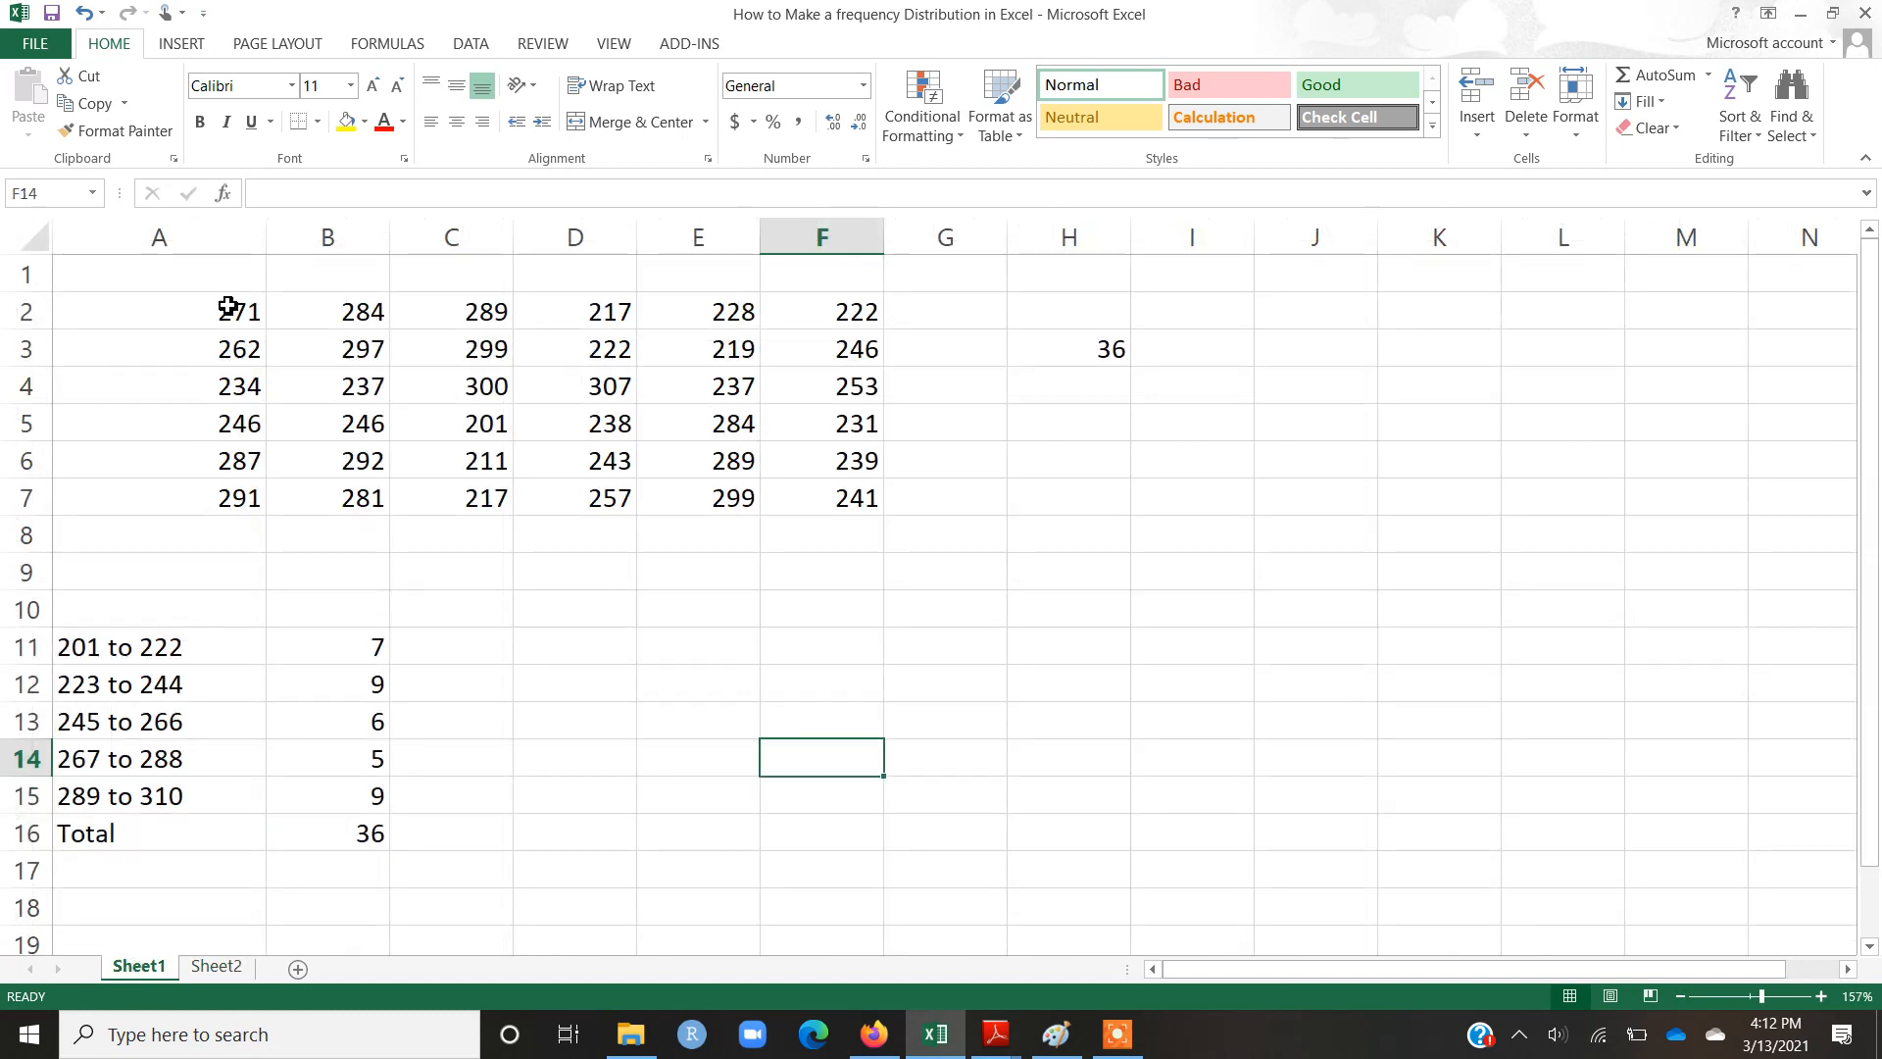
pyautogui.moveTo(186, 306); pyautogui.dragTo(794, 490)
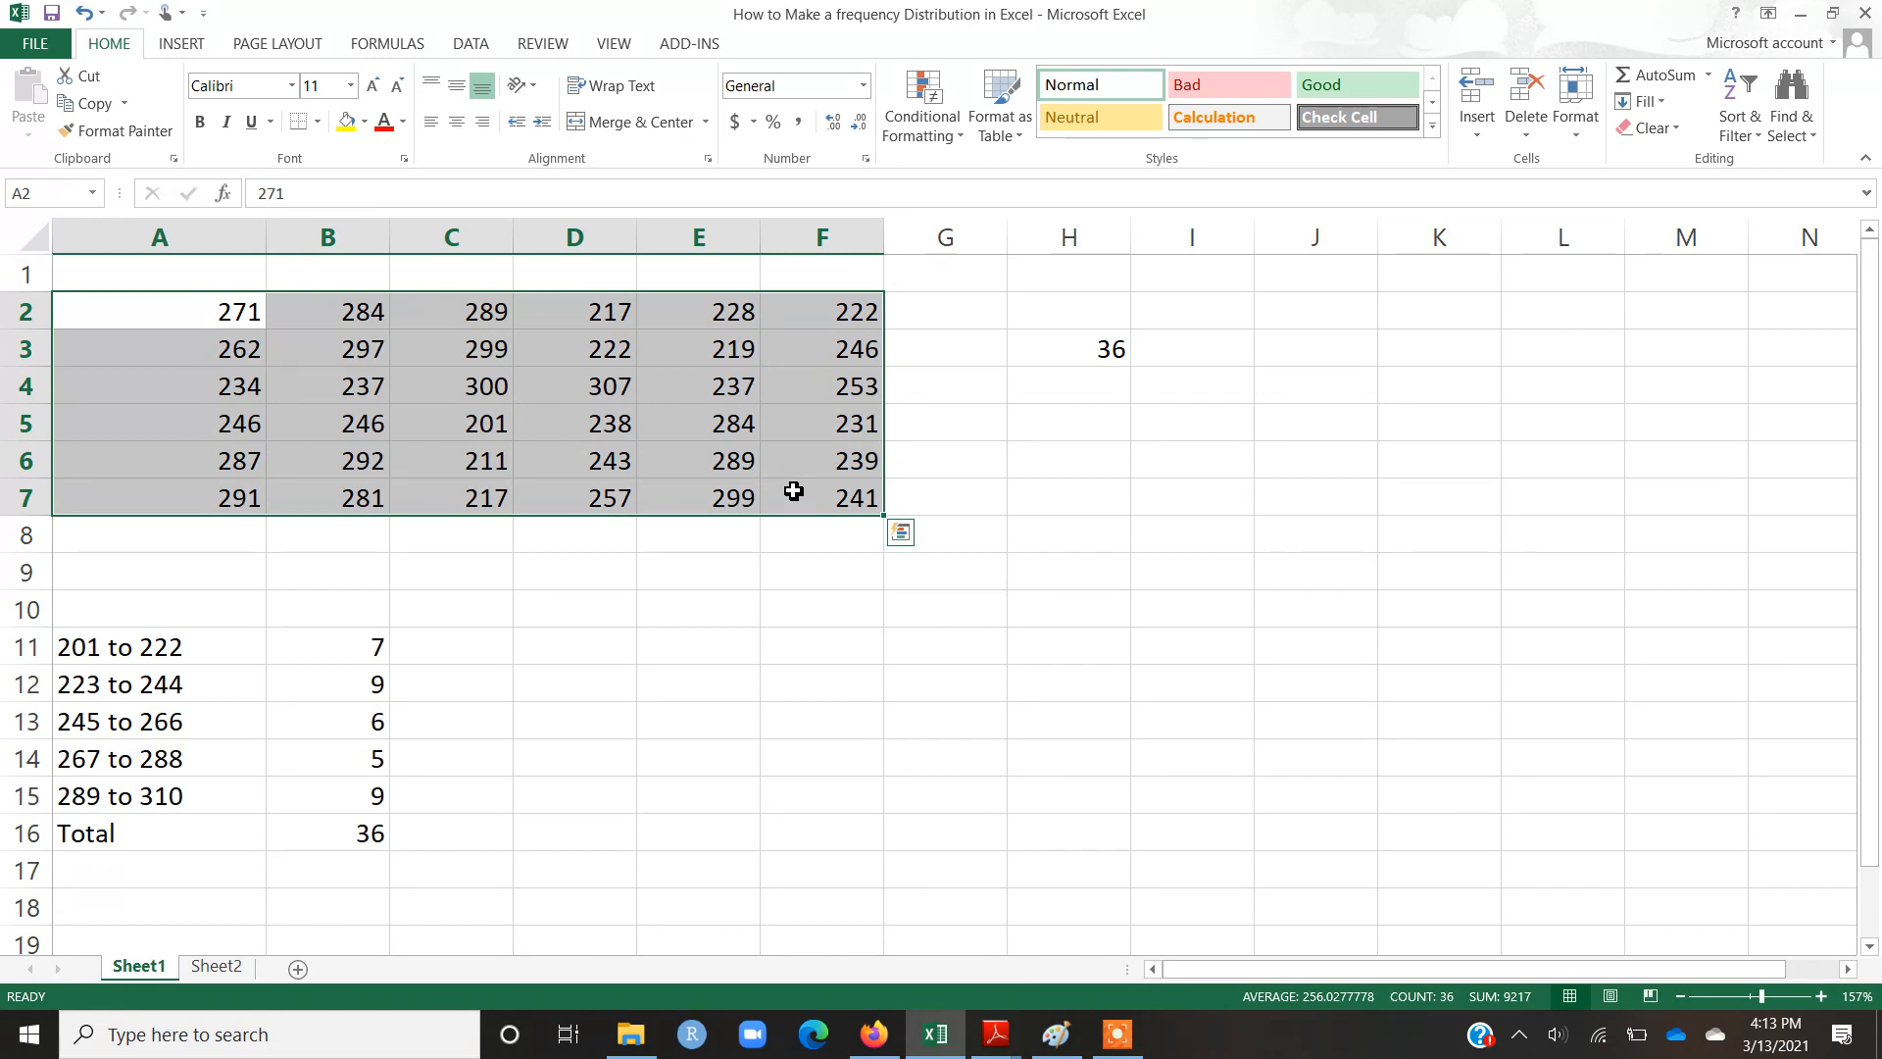
pyautogui.click(827, 573)
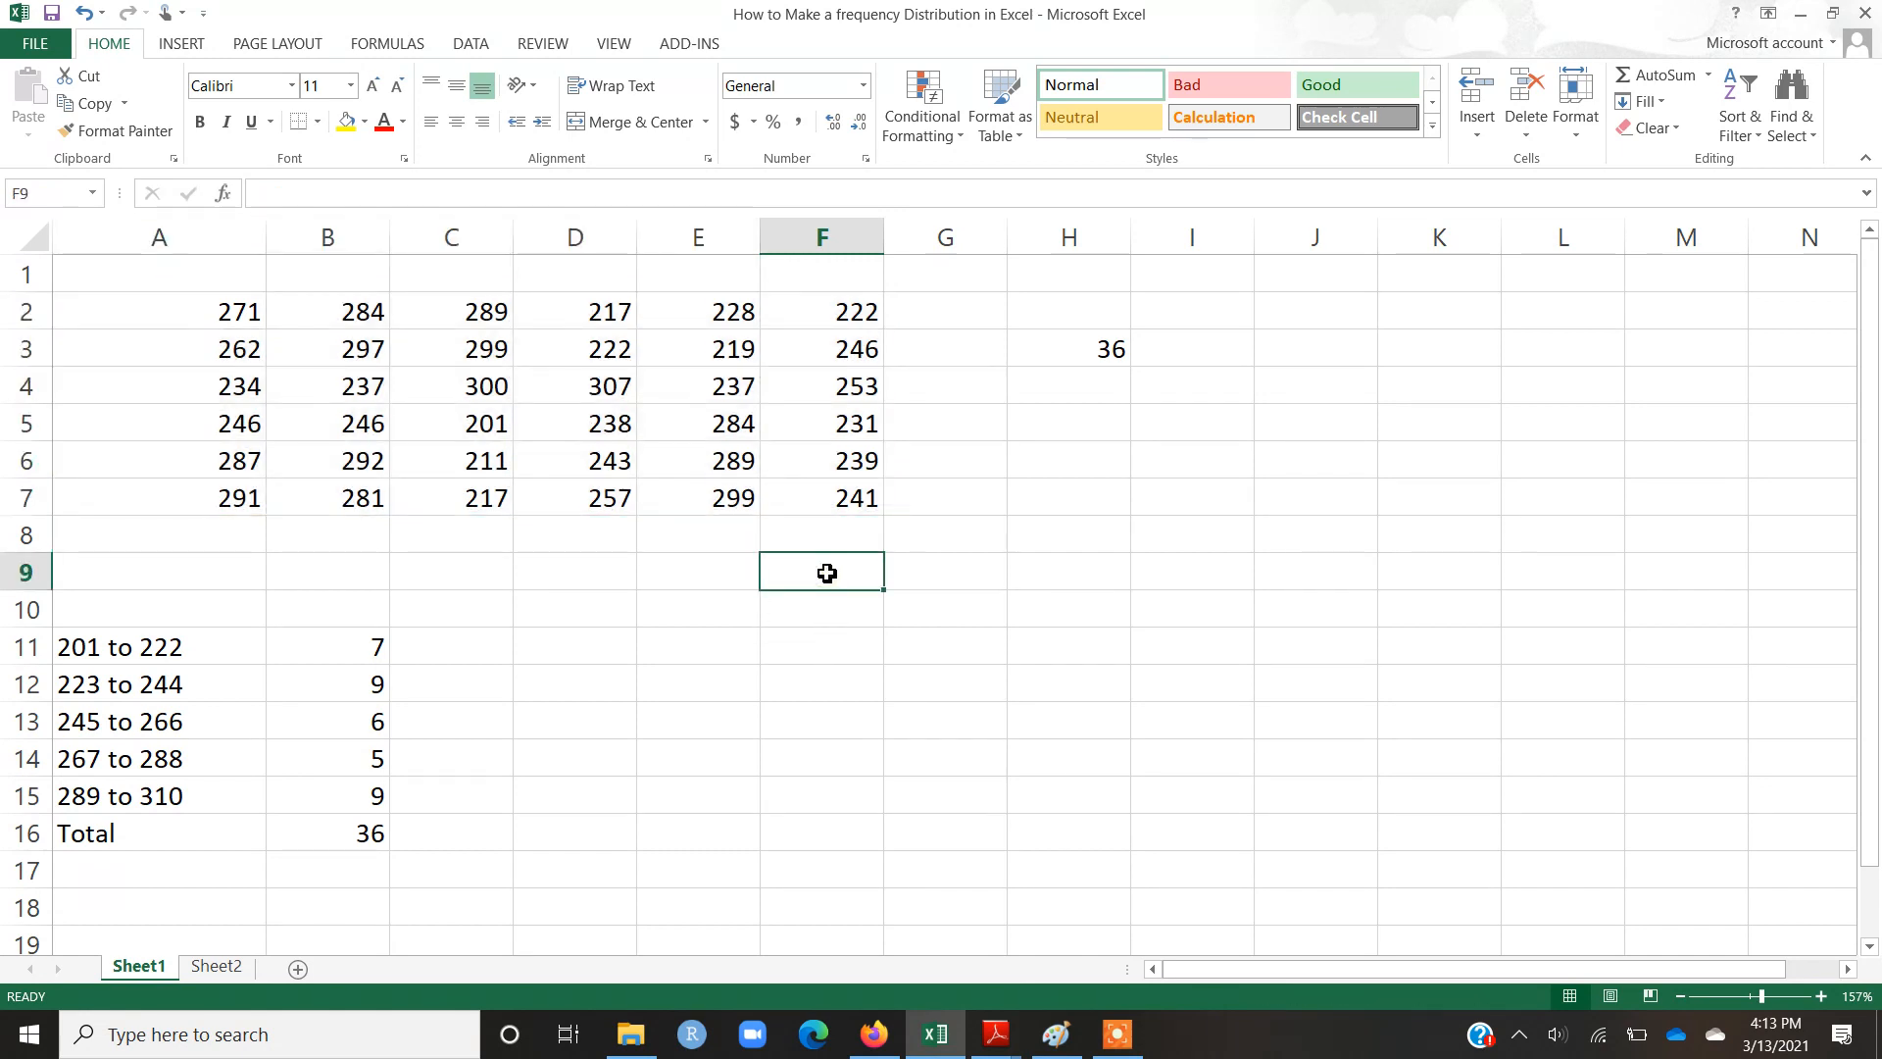
# - Head the interval table with "Intervals" in A10 and "freqiencies" in B10
pyautogui.click(208, 622)
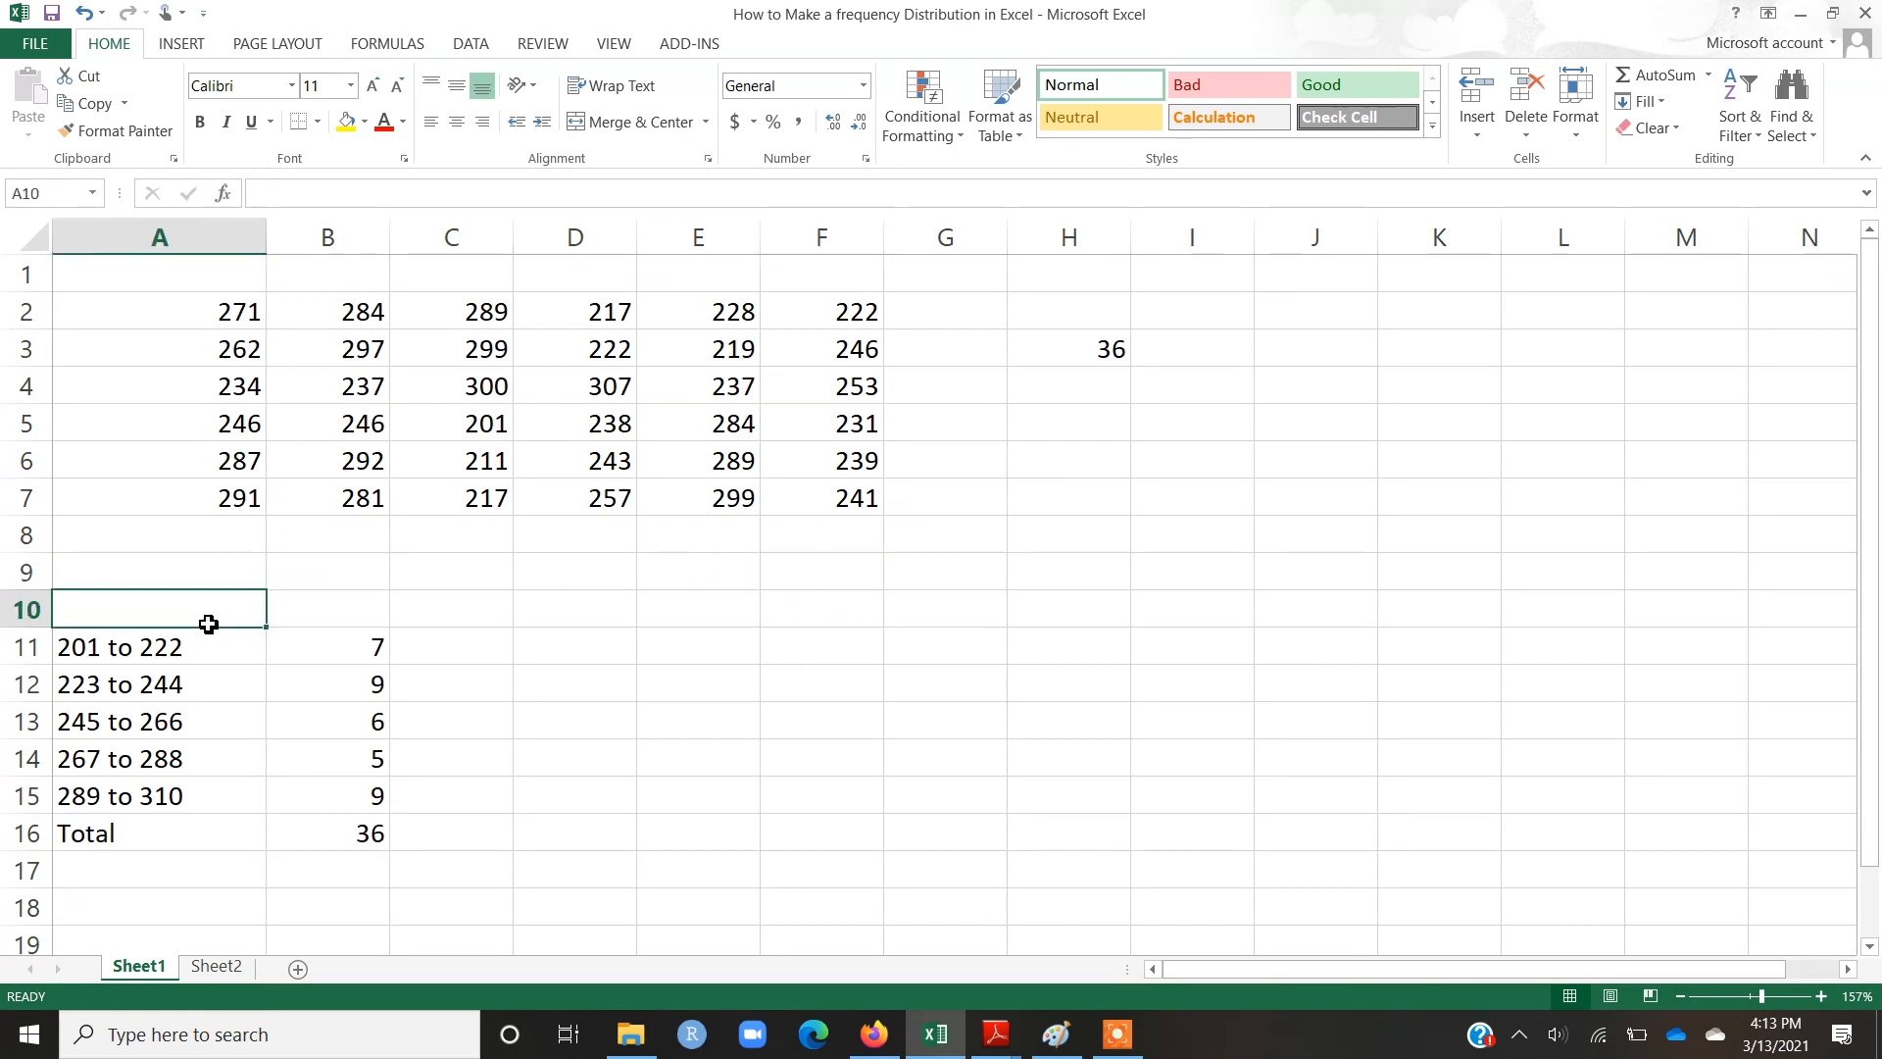
pyautogui.write('Interv')
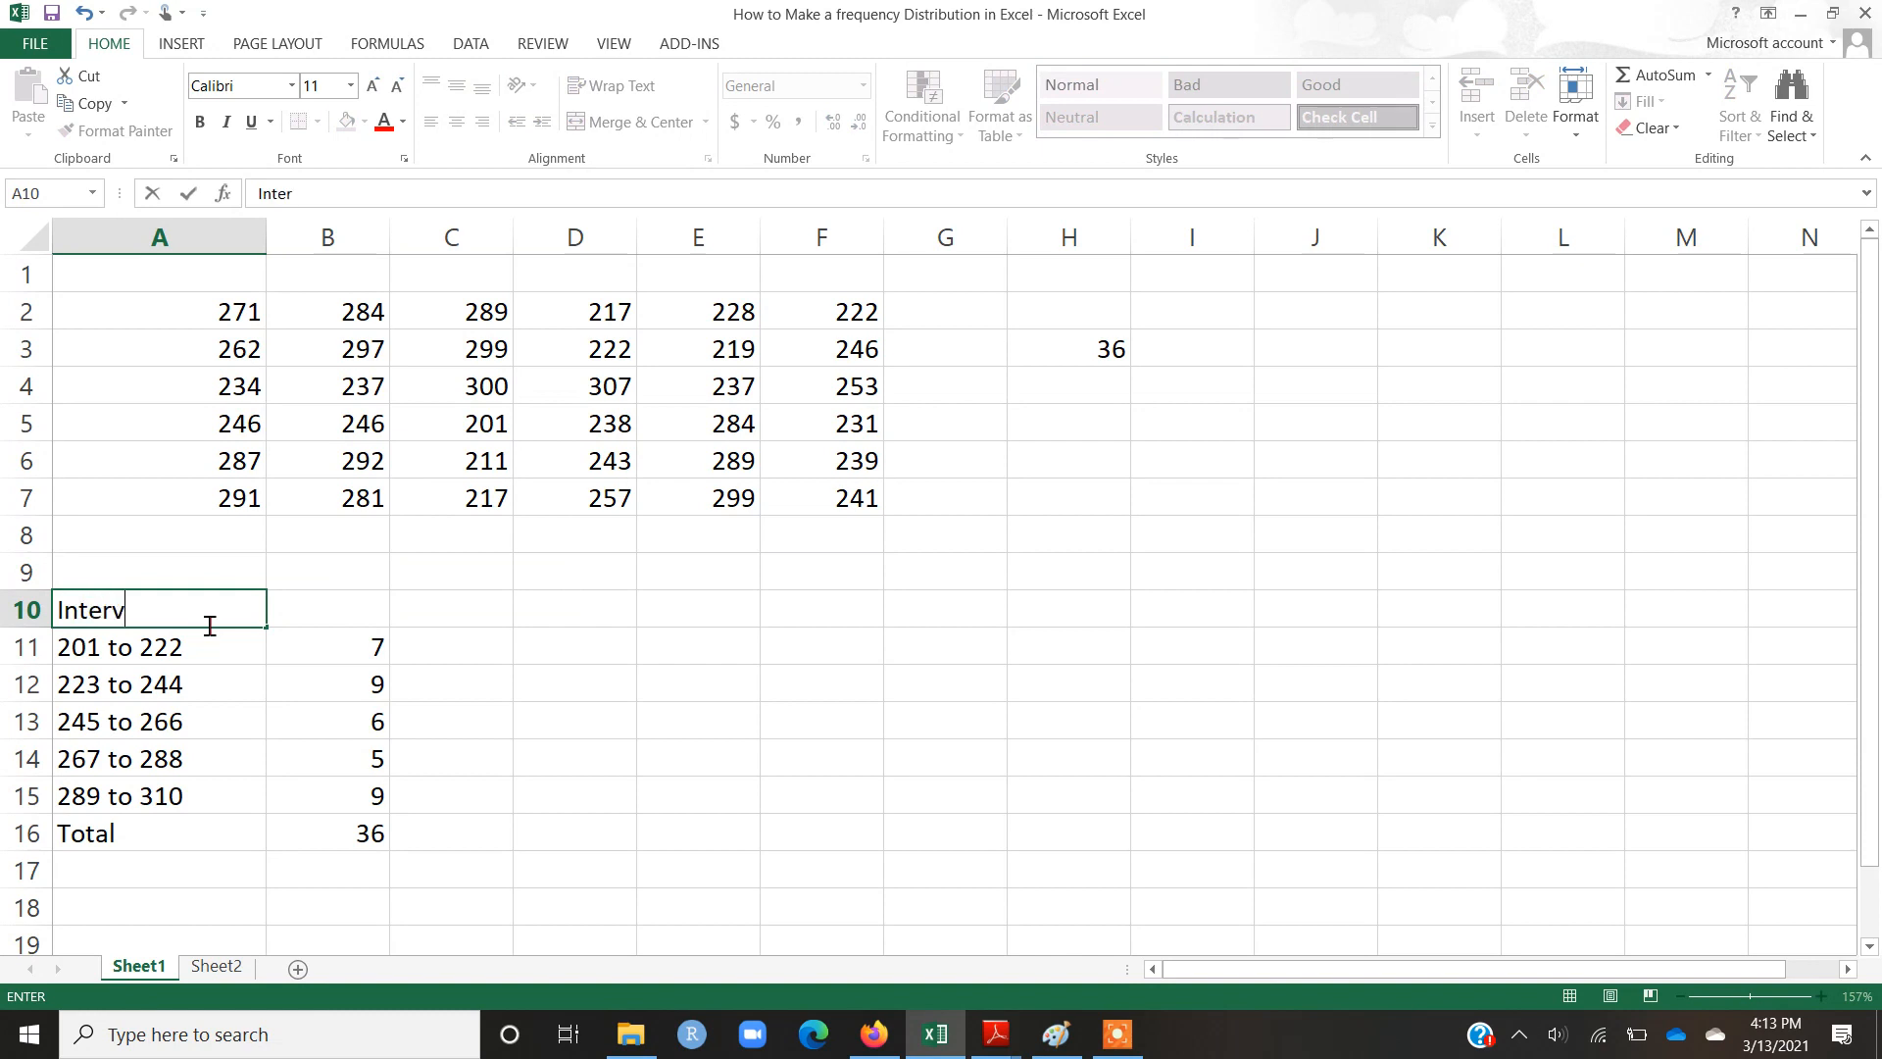
pyautogui.write('als')
pyautogui.press('Tab')
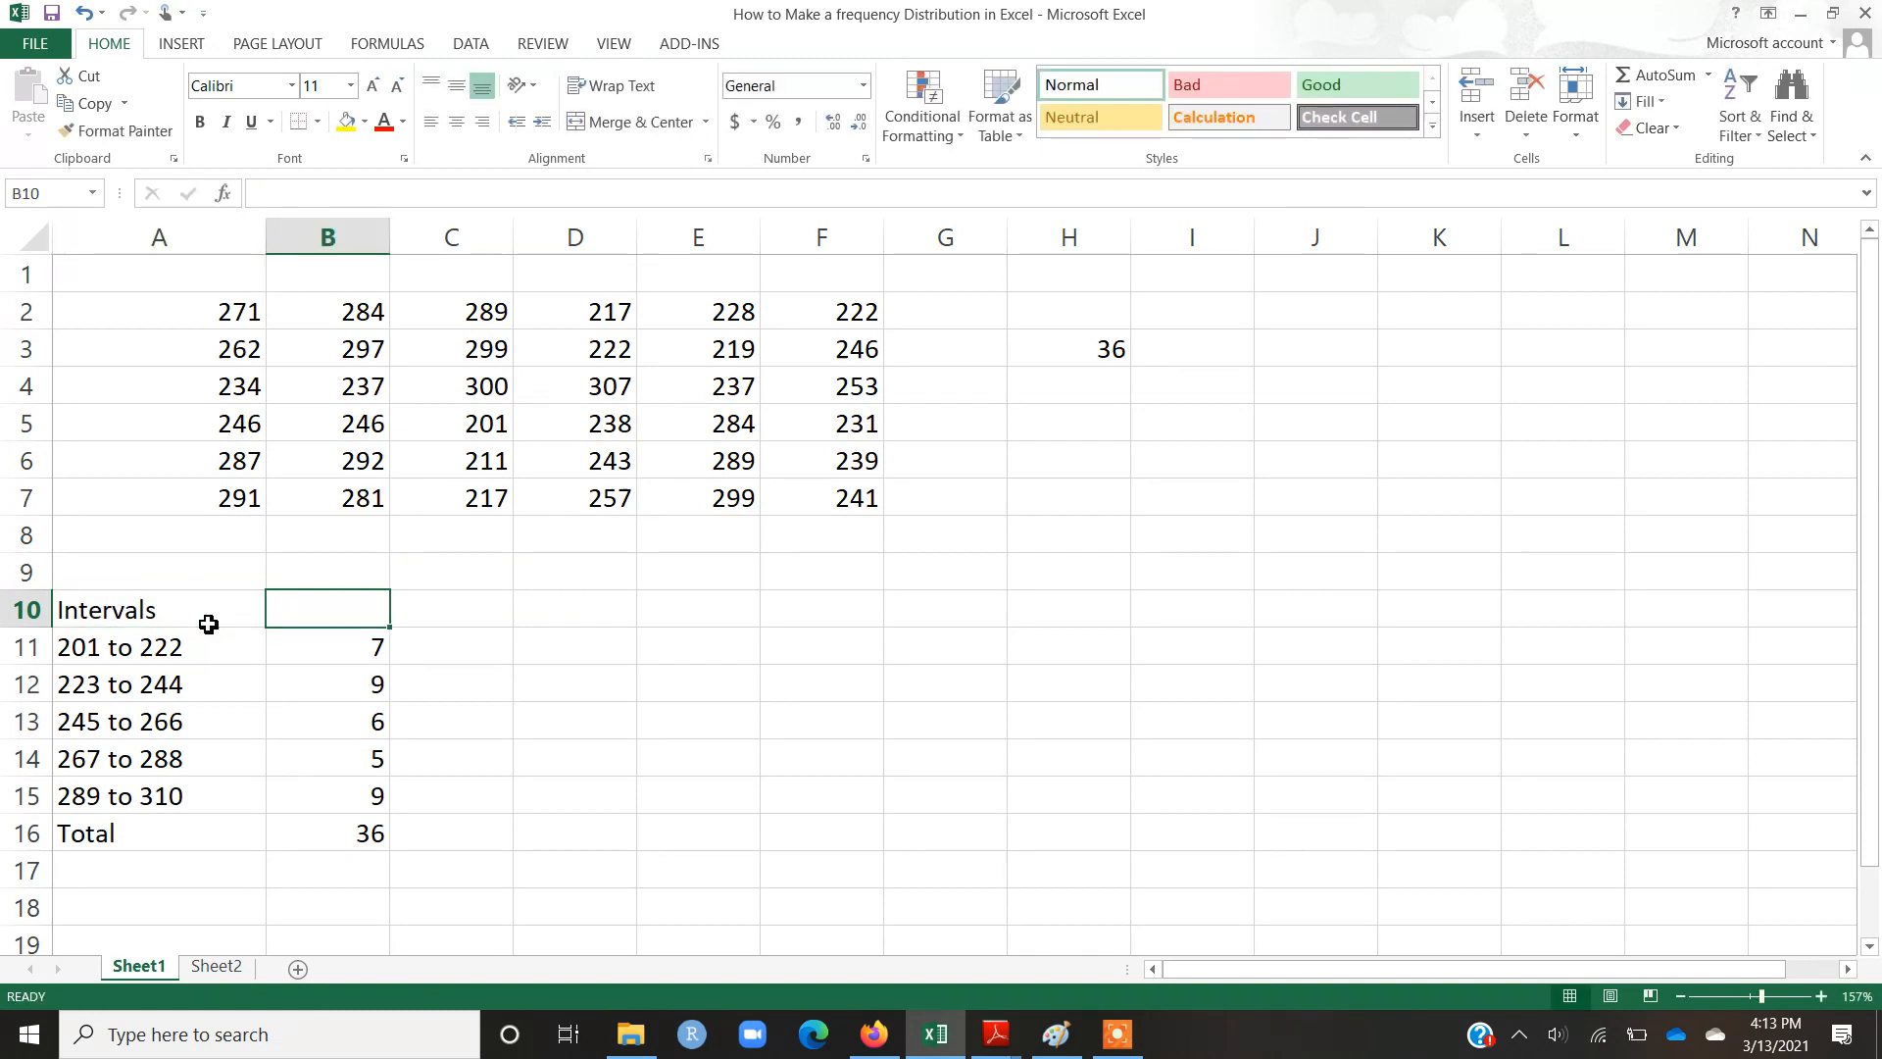
pyautogui.write('fr')
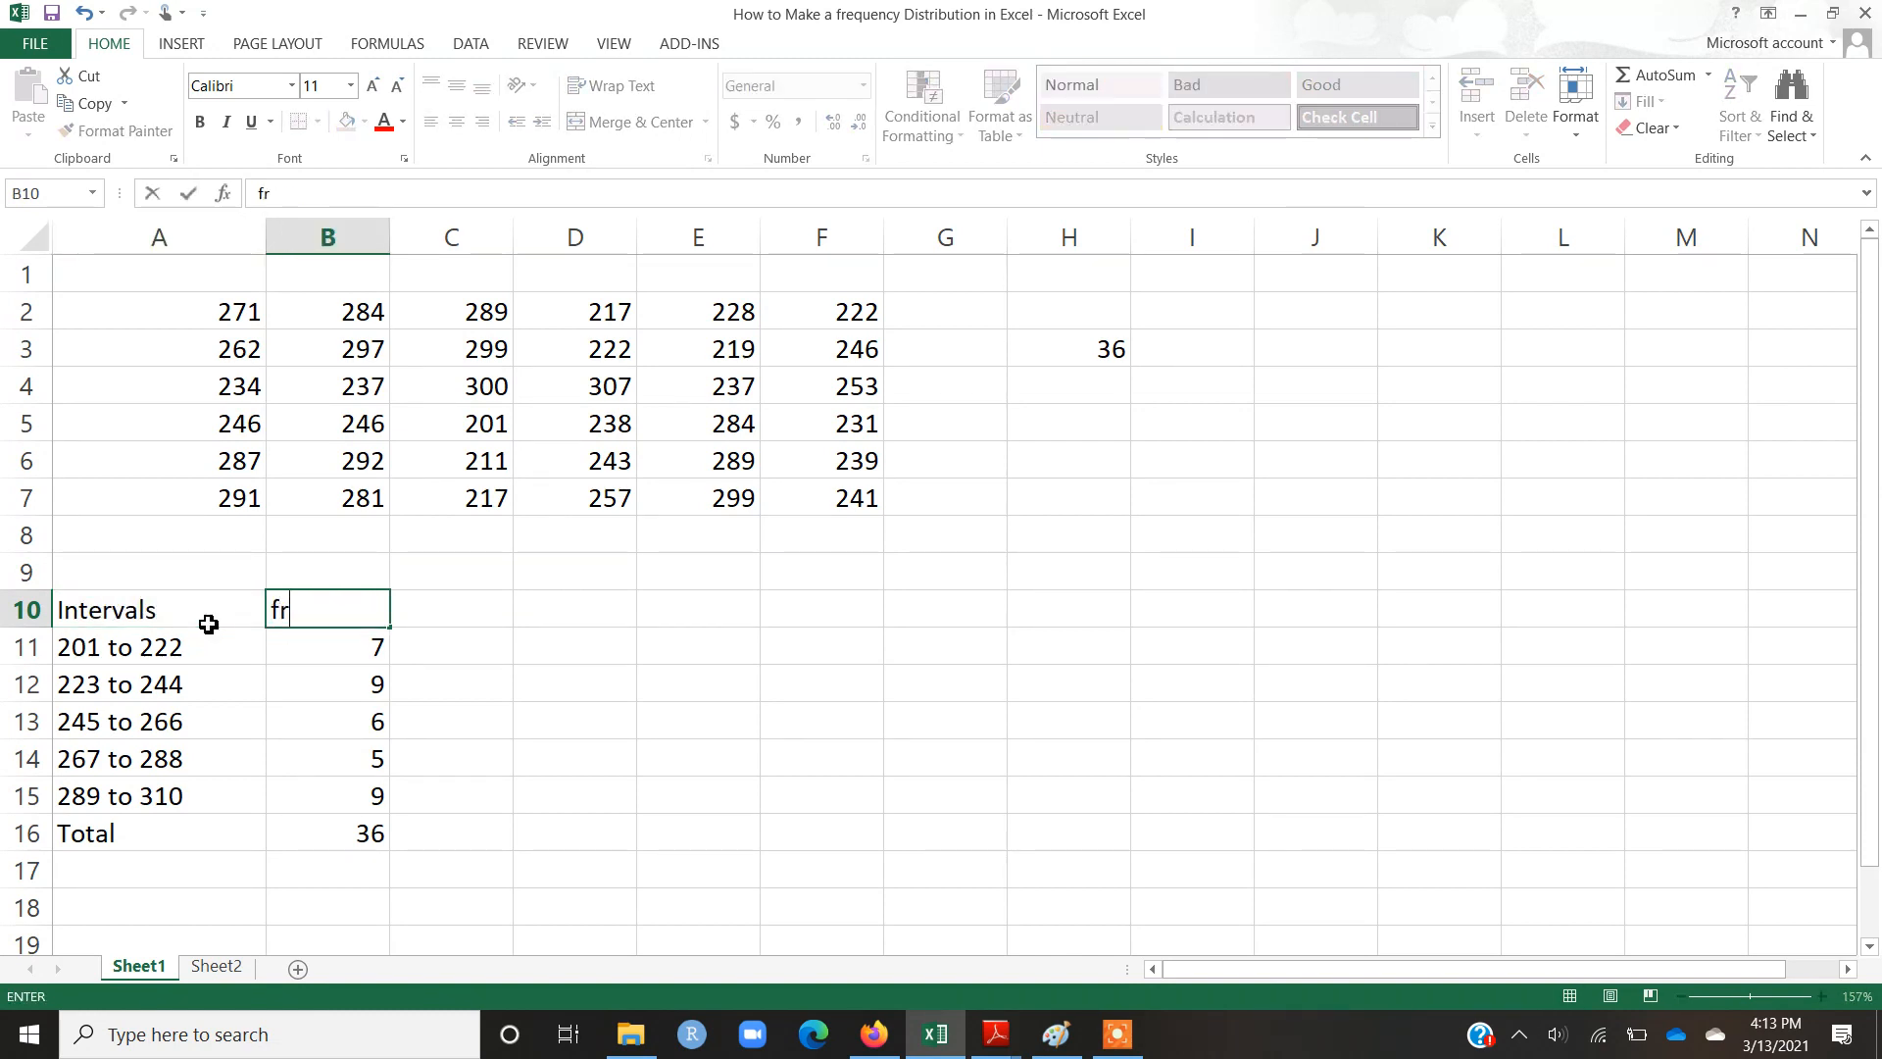
pyautogui.write('eqiencies')
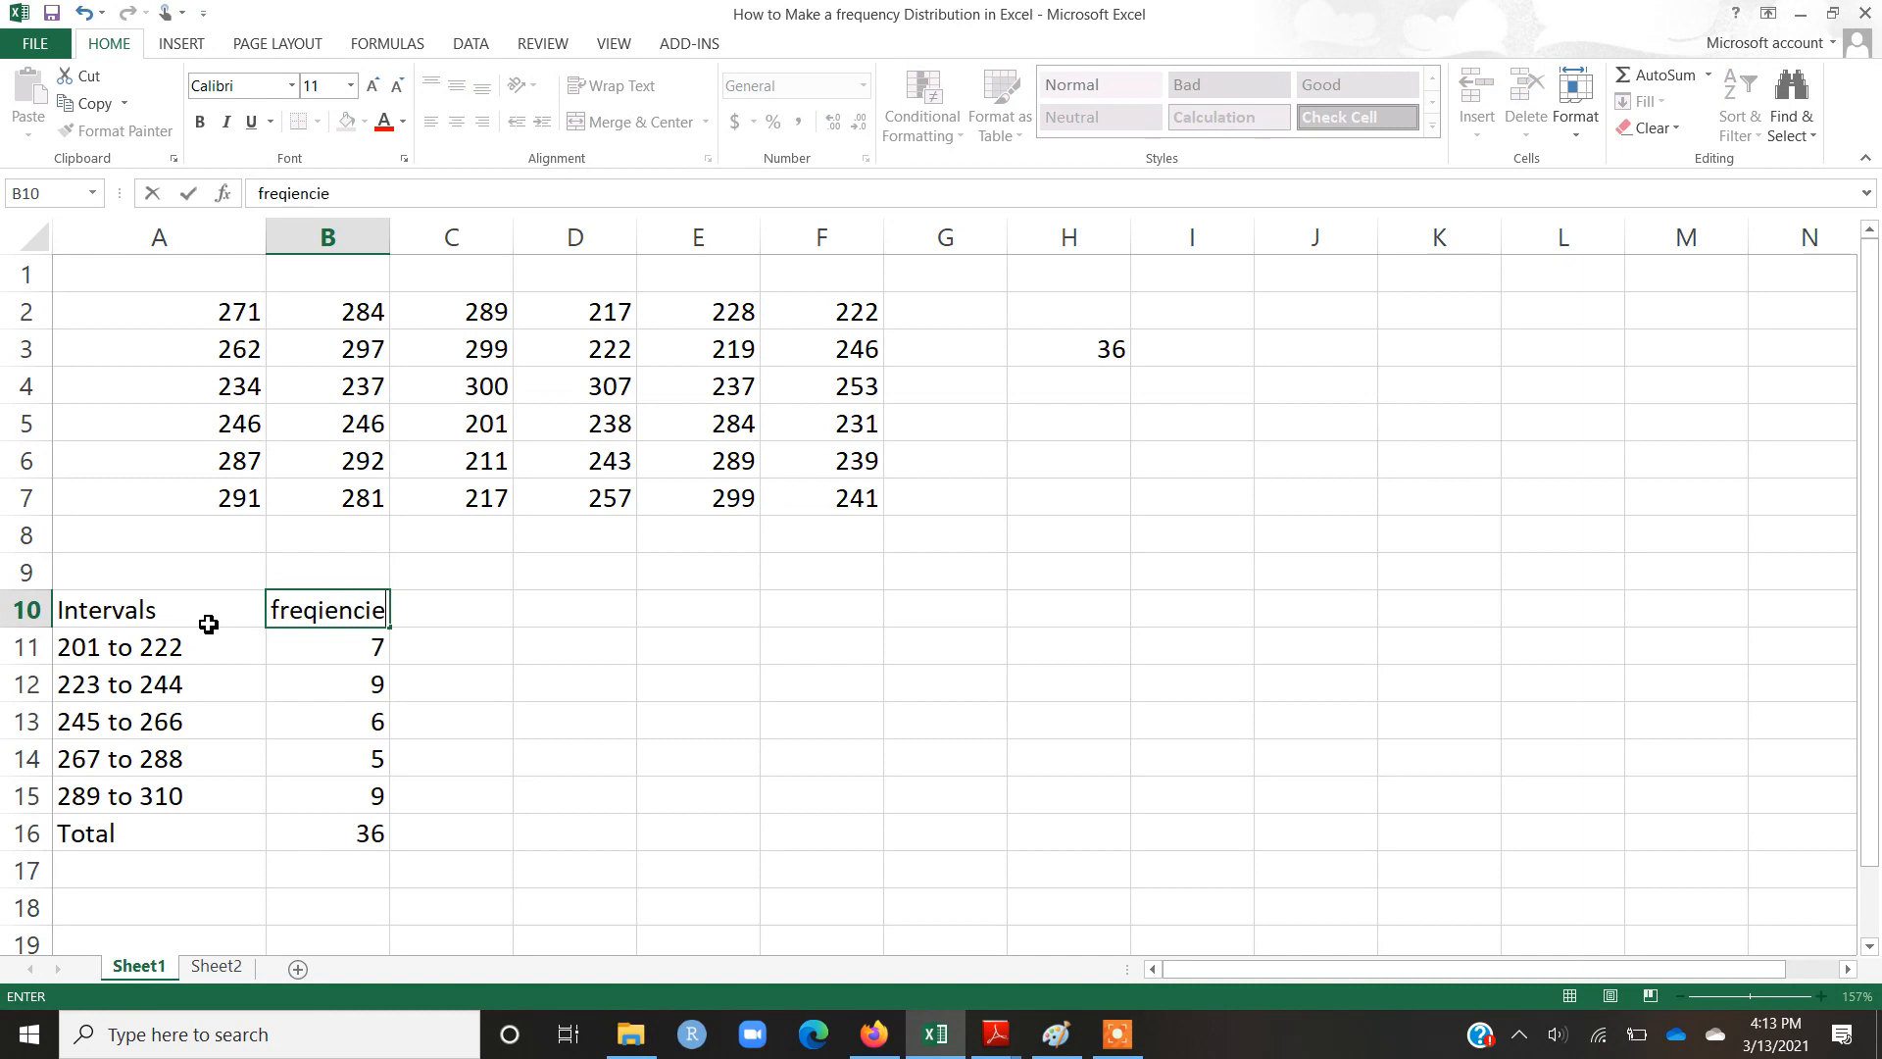
pyautogui.press('Return')
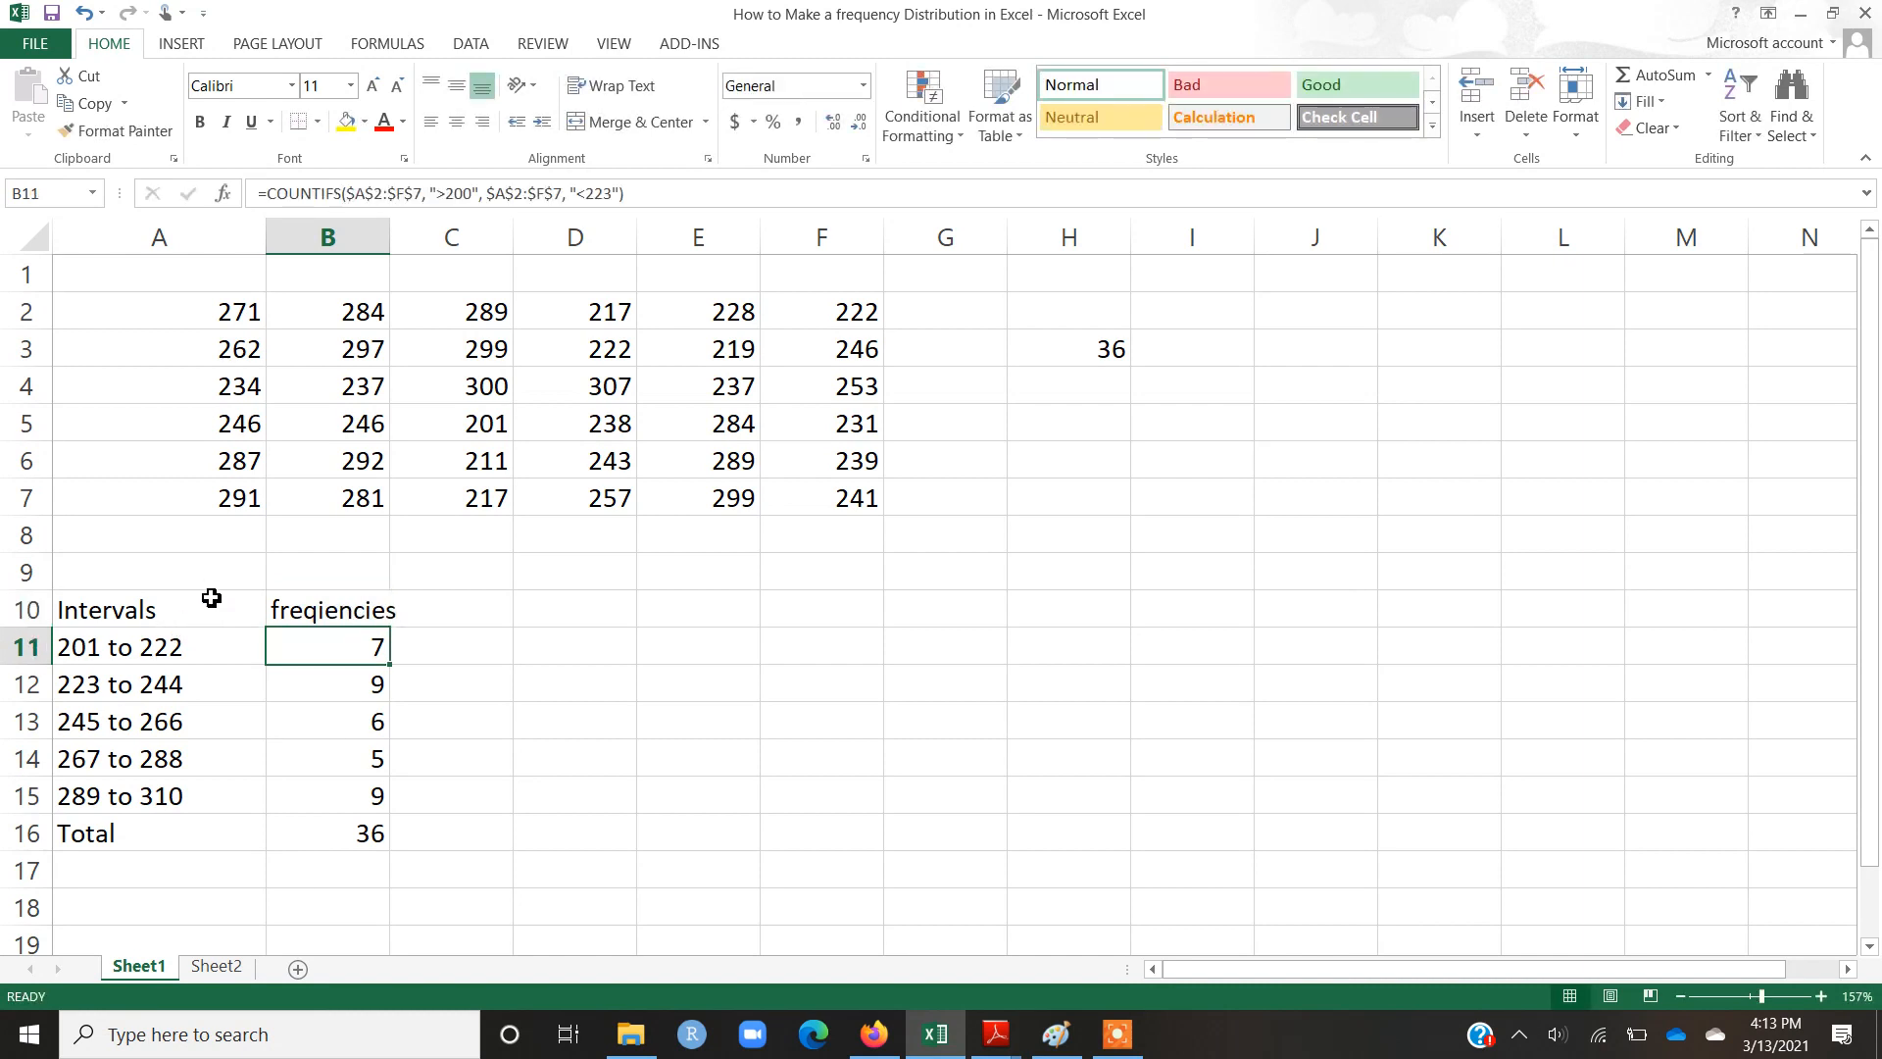
pyautogui.click(210, 599)
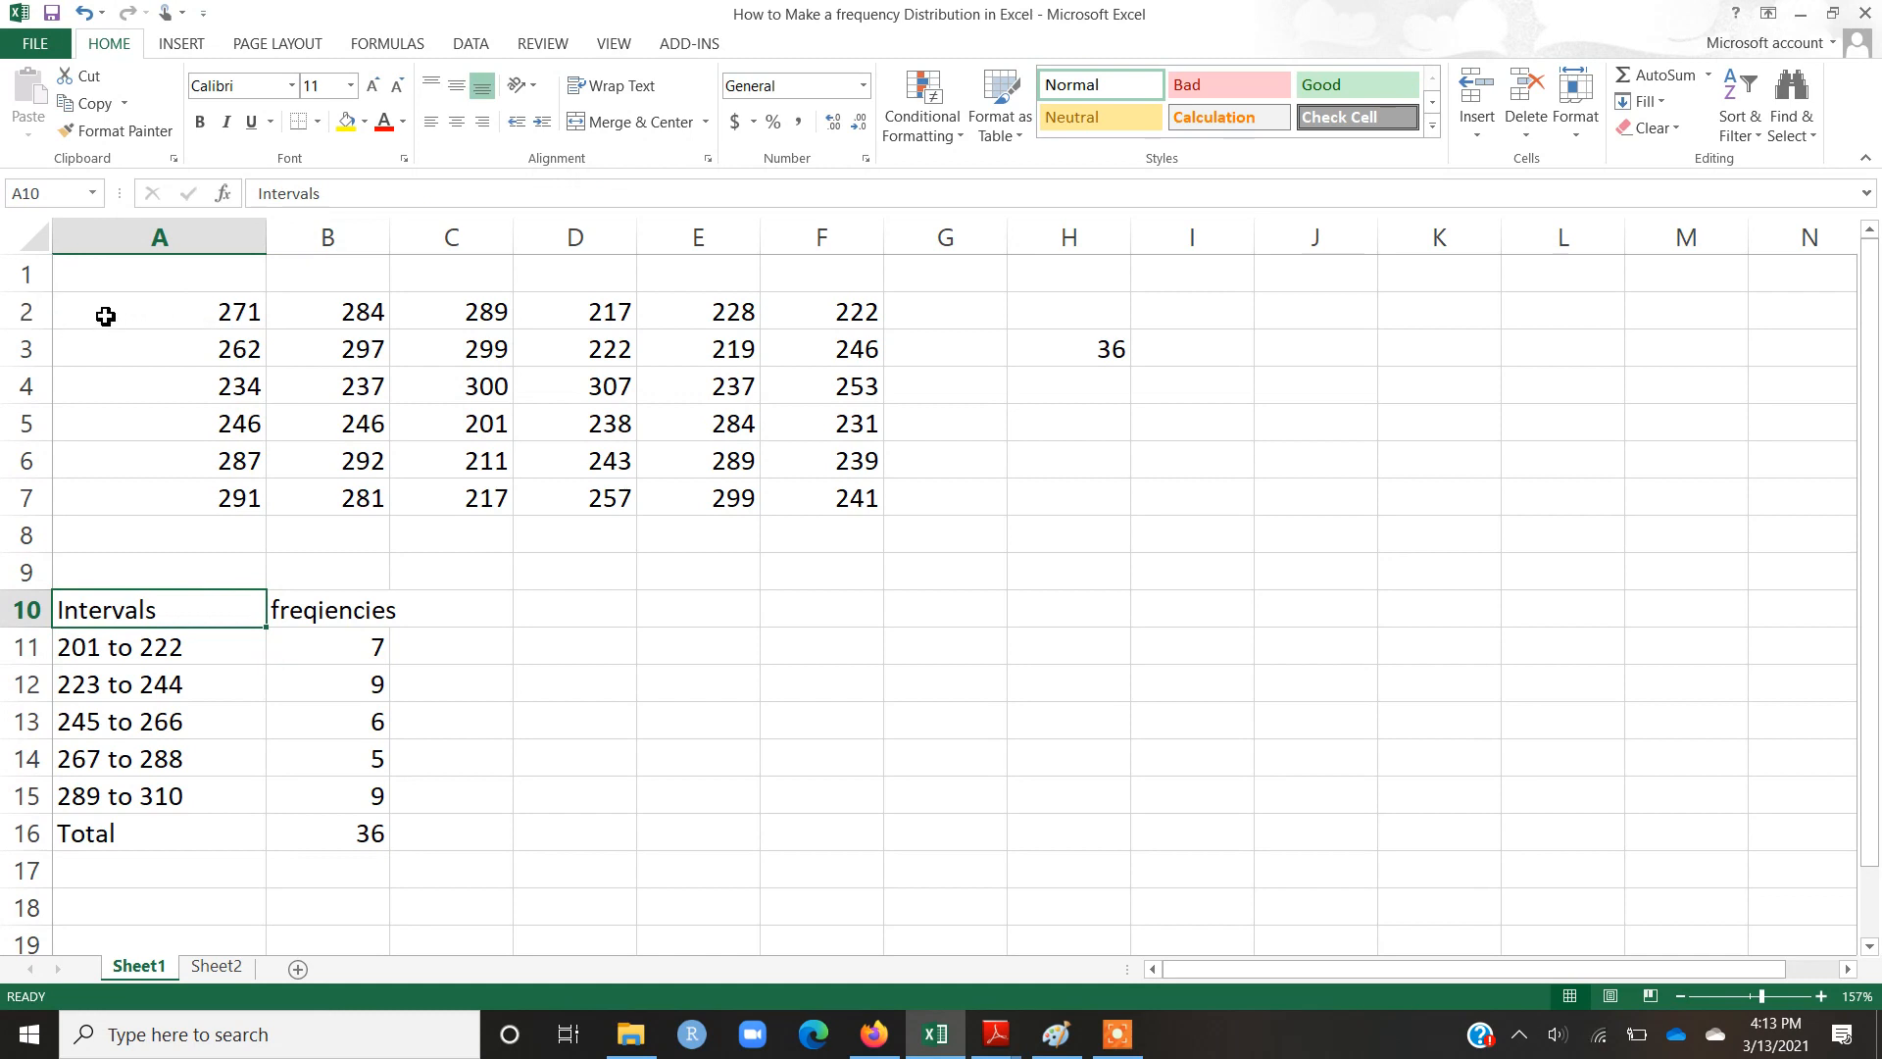
pyautogui.moveTo(102, 312); pyautogui.dragTo(852, 509)
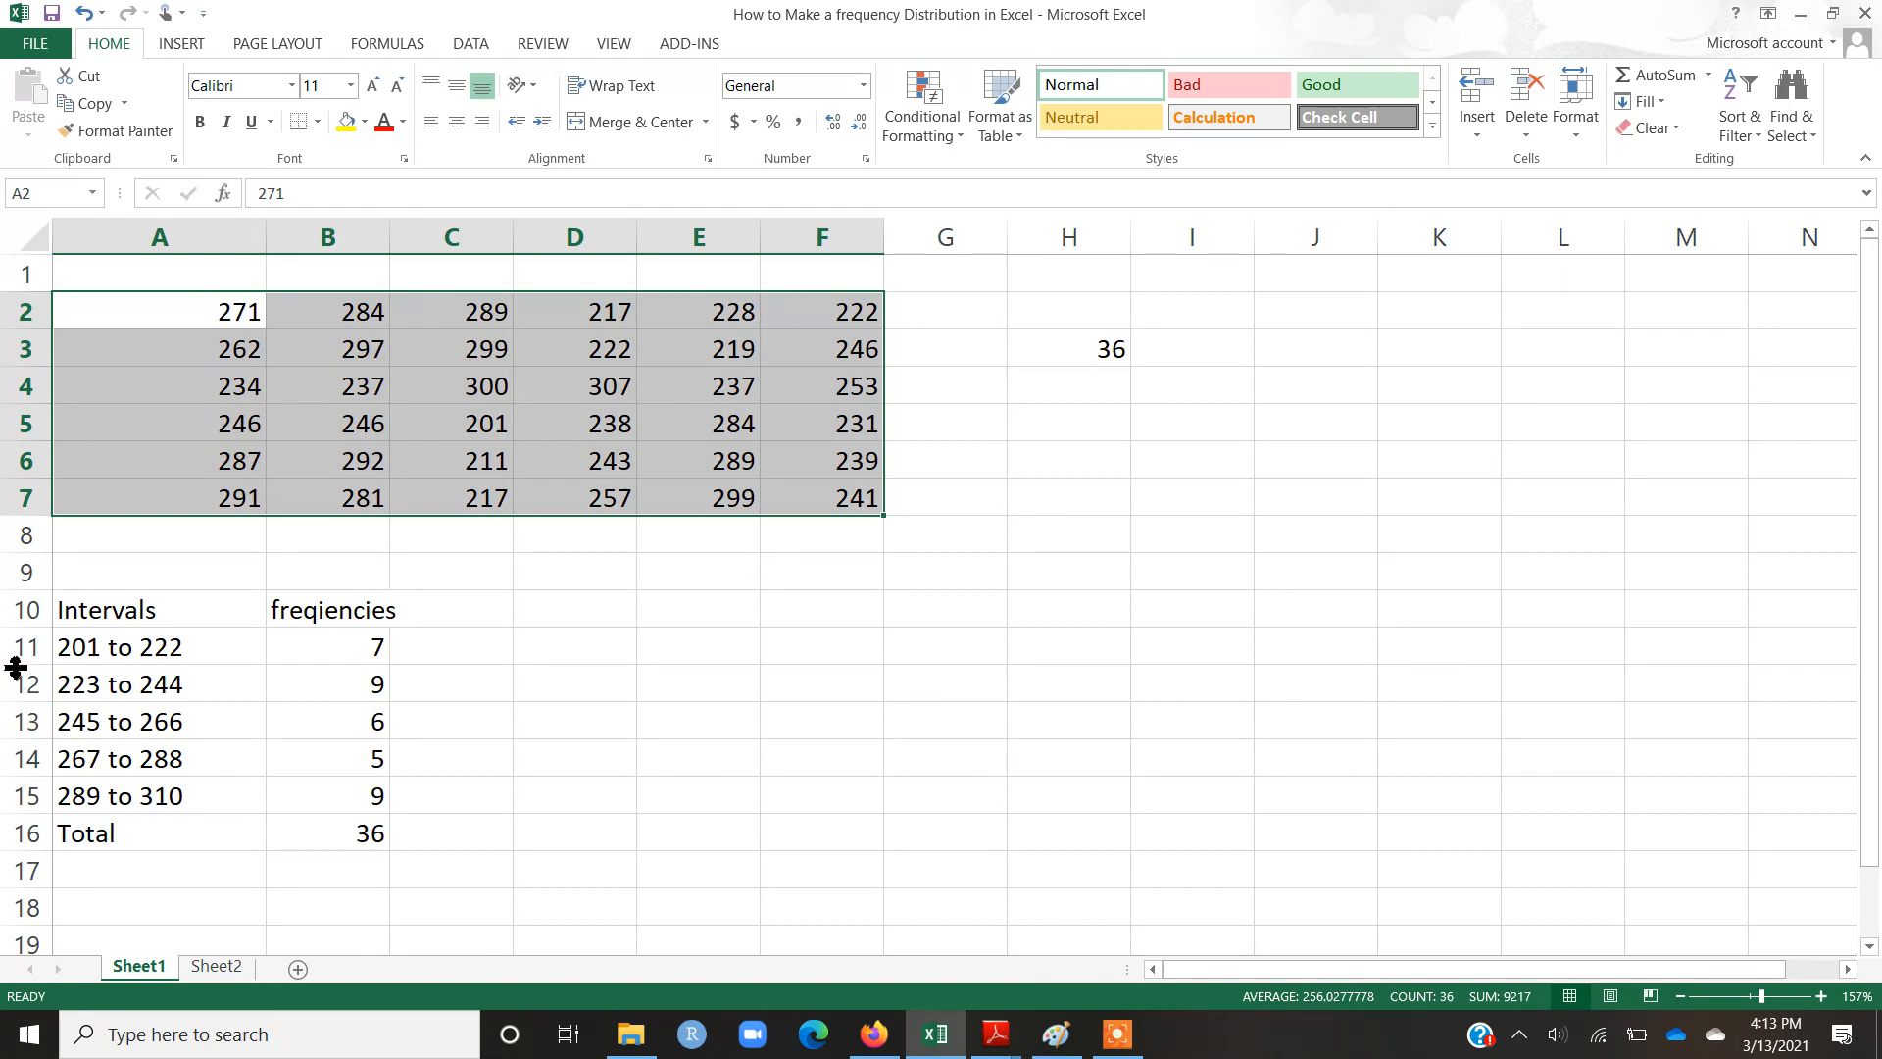
pyautogui.click(176, 648)
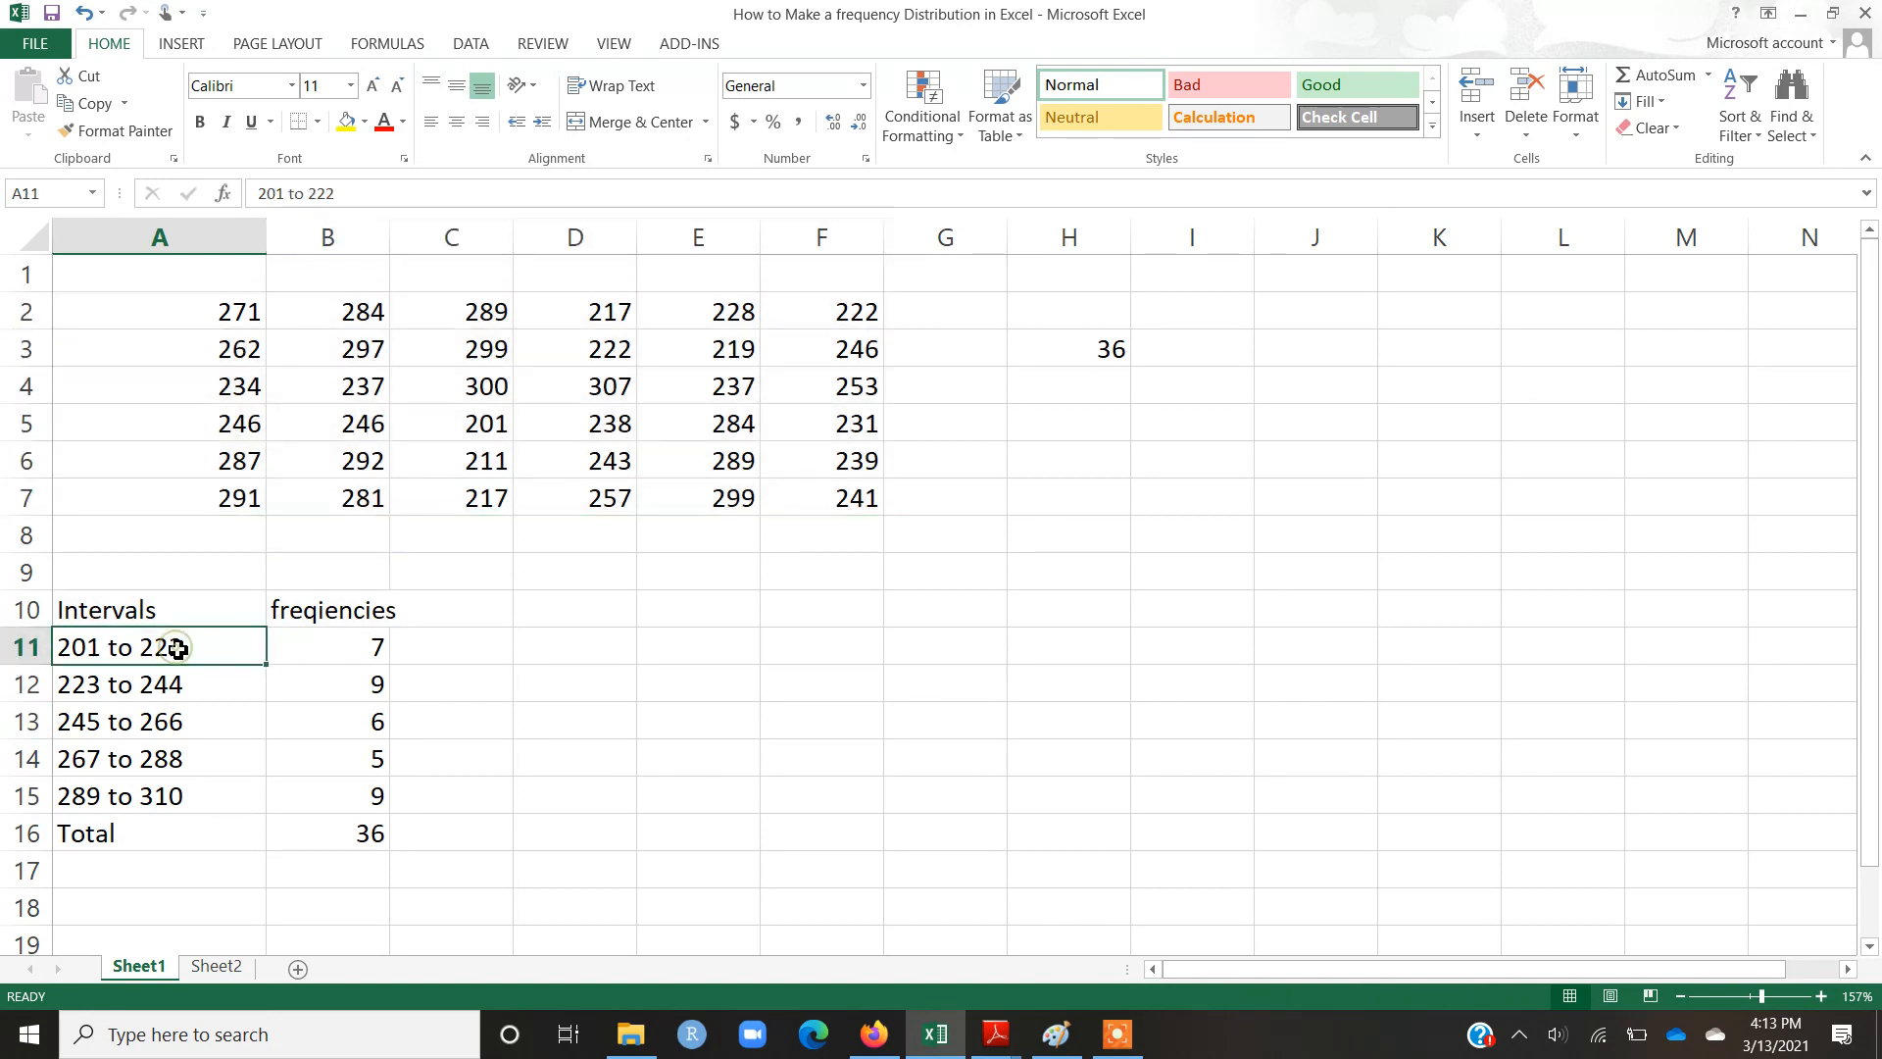
pyautogui.click(24, 651)
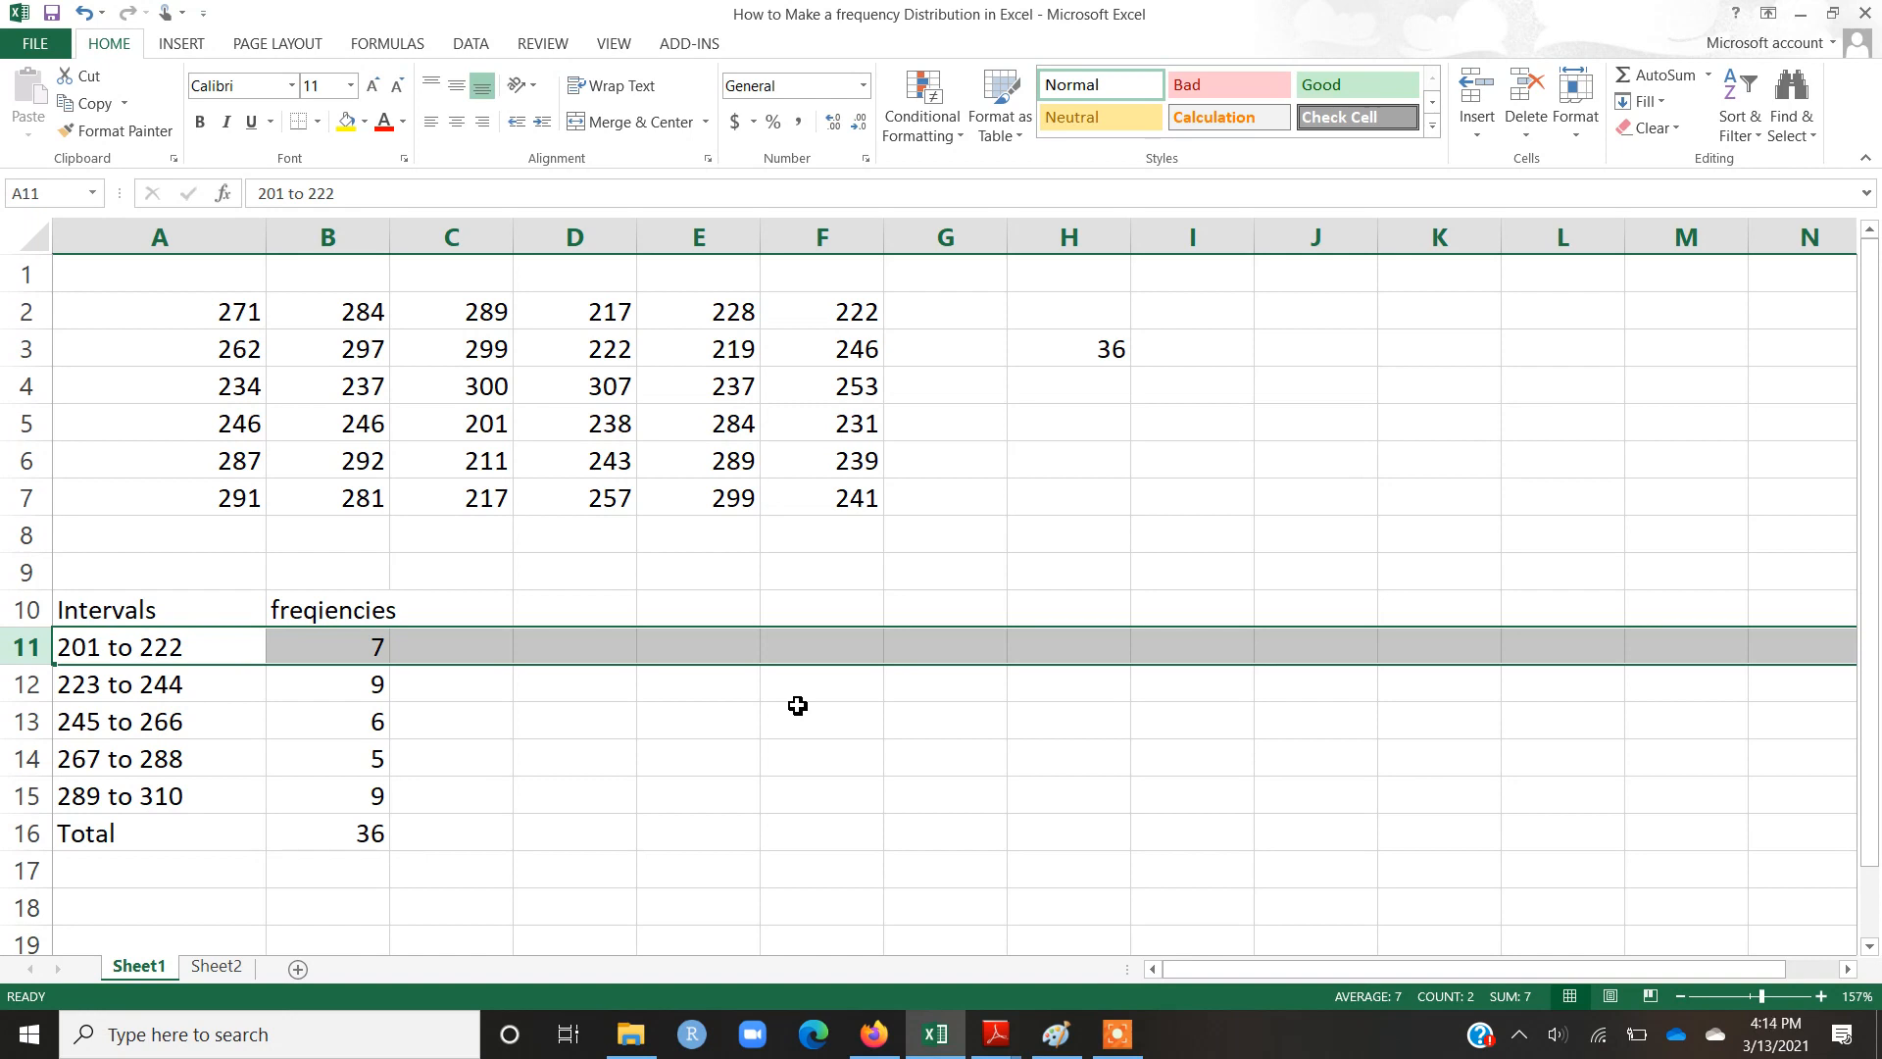
# - Correct the spelling of the header in B10 to "frequencies"
pyautogui.doubleClick(341, 608)
pyautogui.click(324, 608)
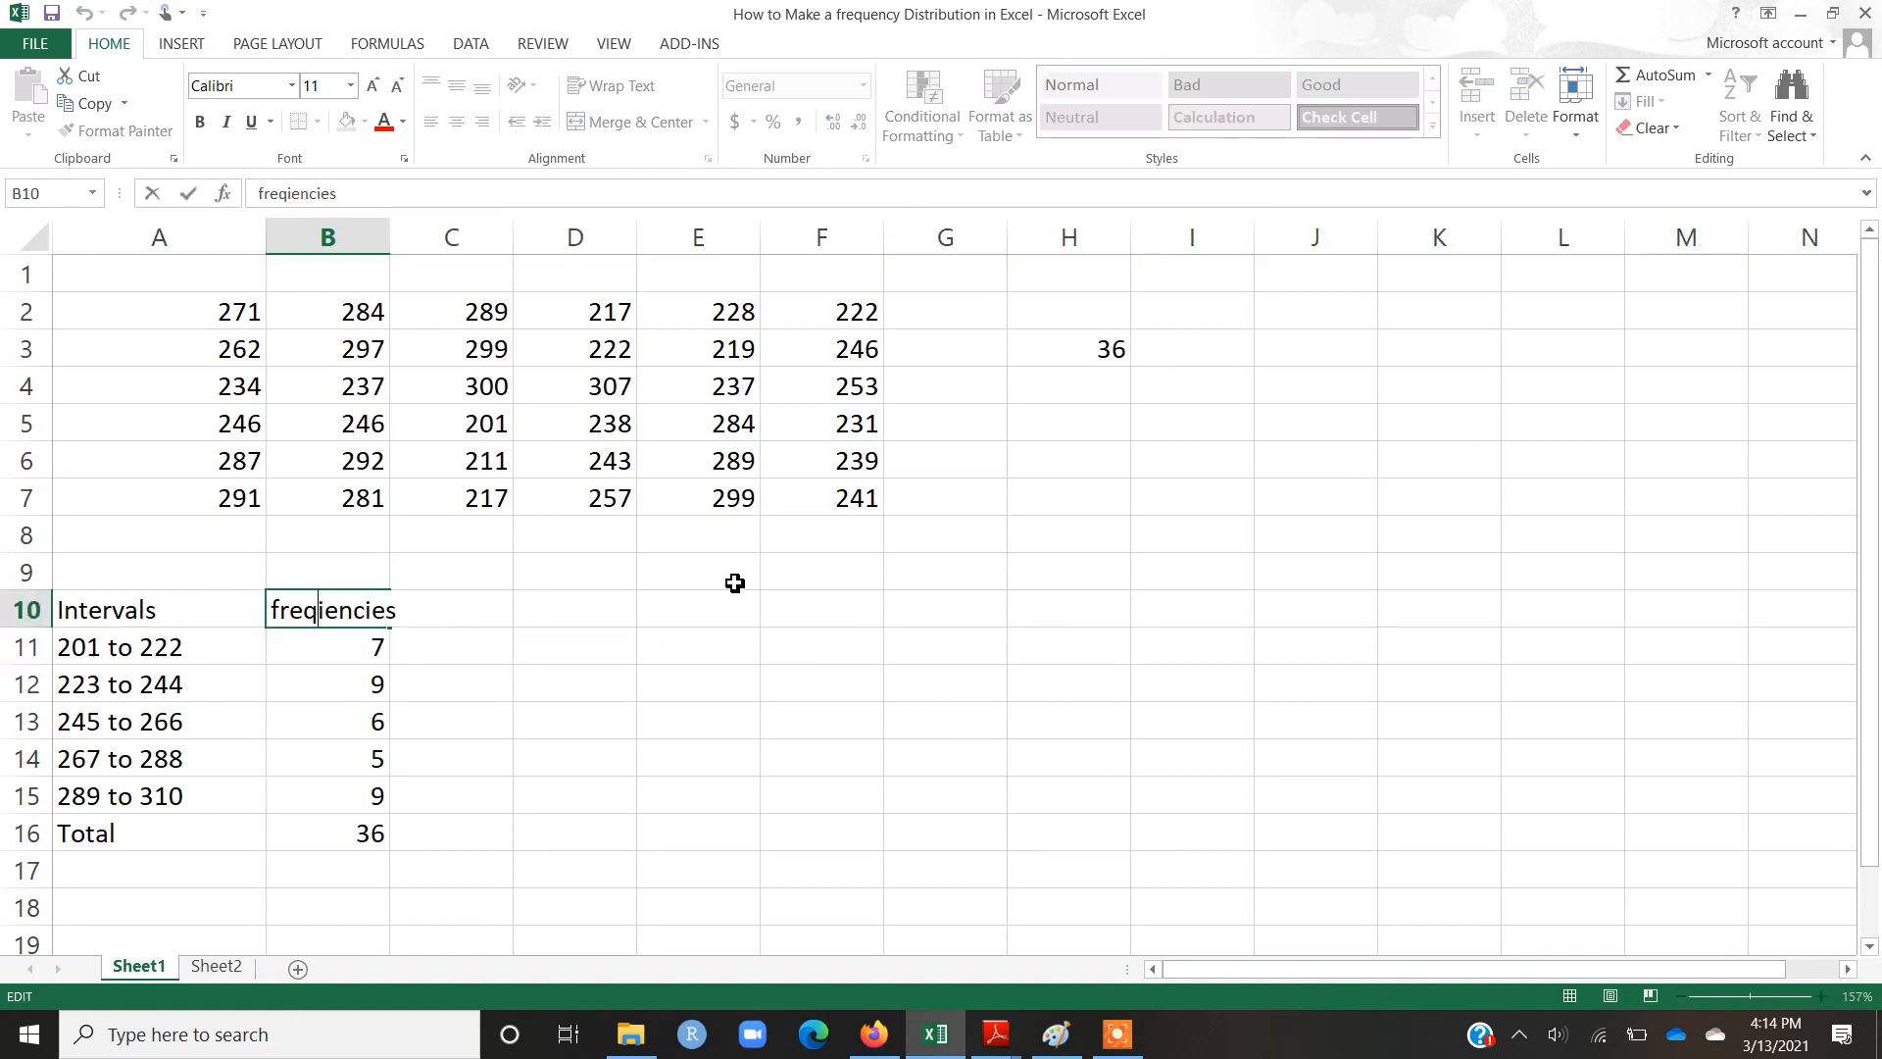
pyautogui.press('BackSpace')
pyautogui.write('u')
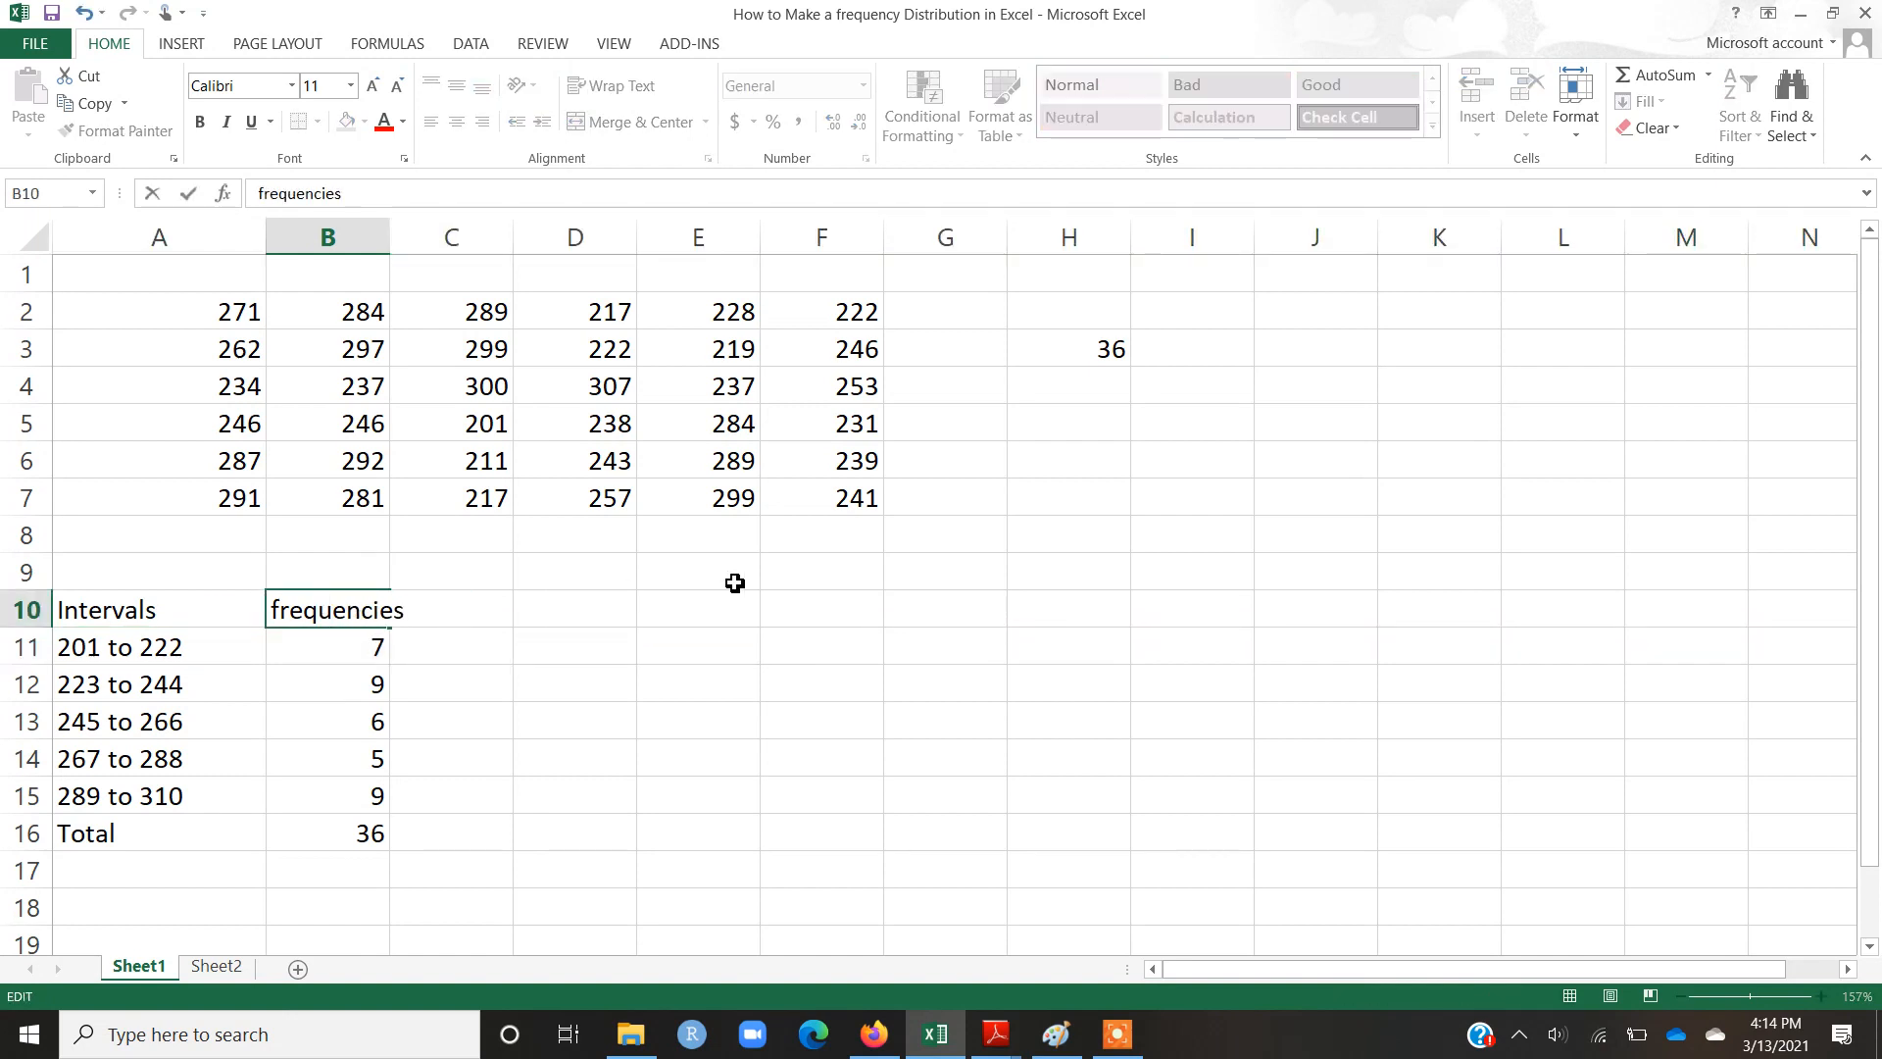
pyautogui.press('Return')
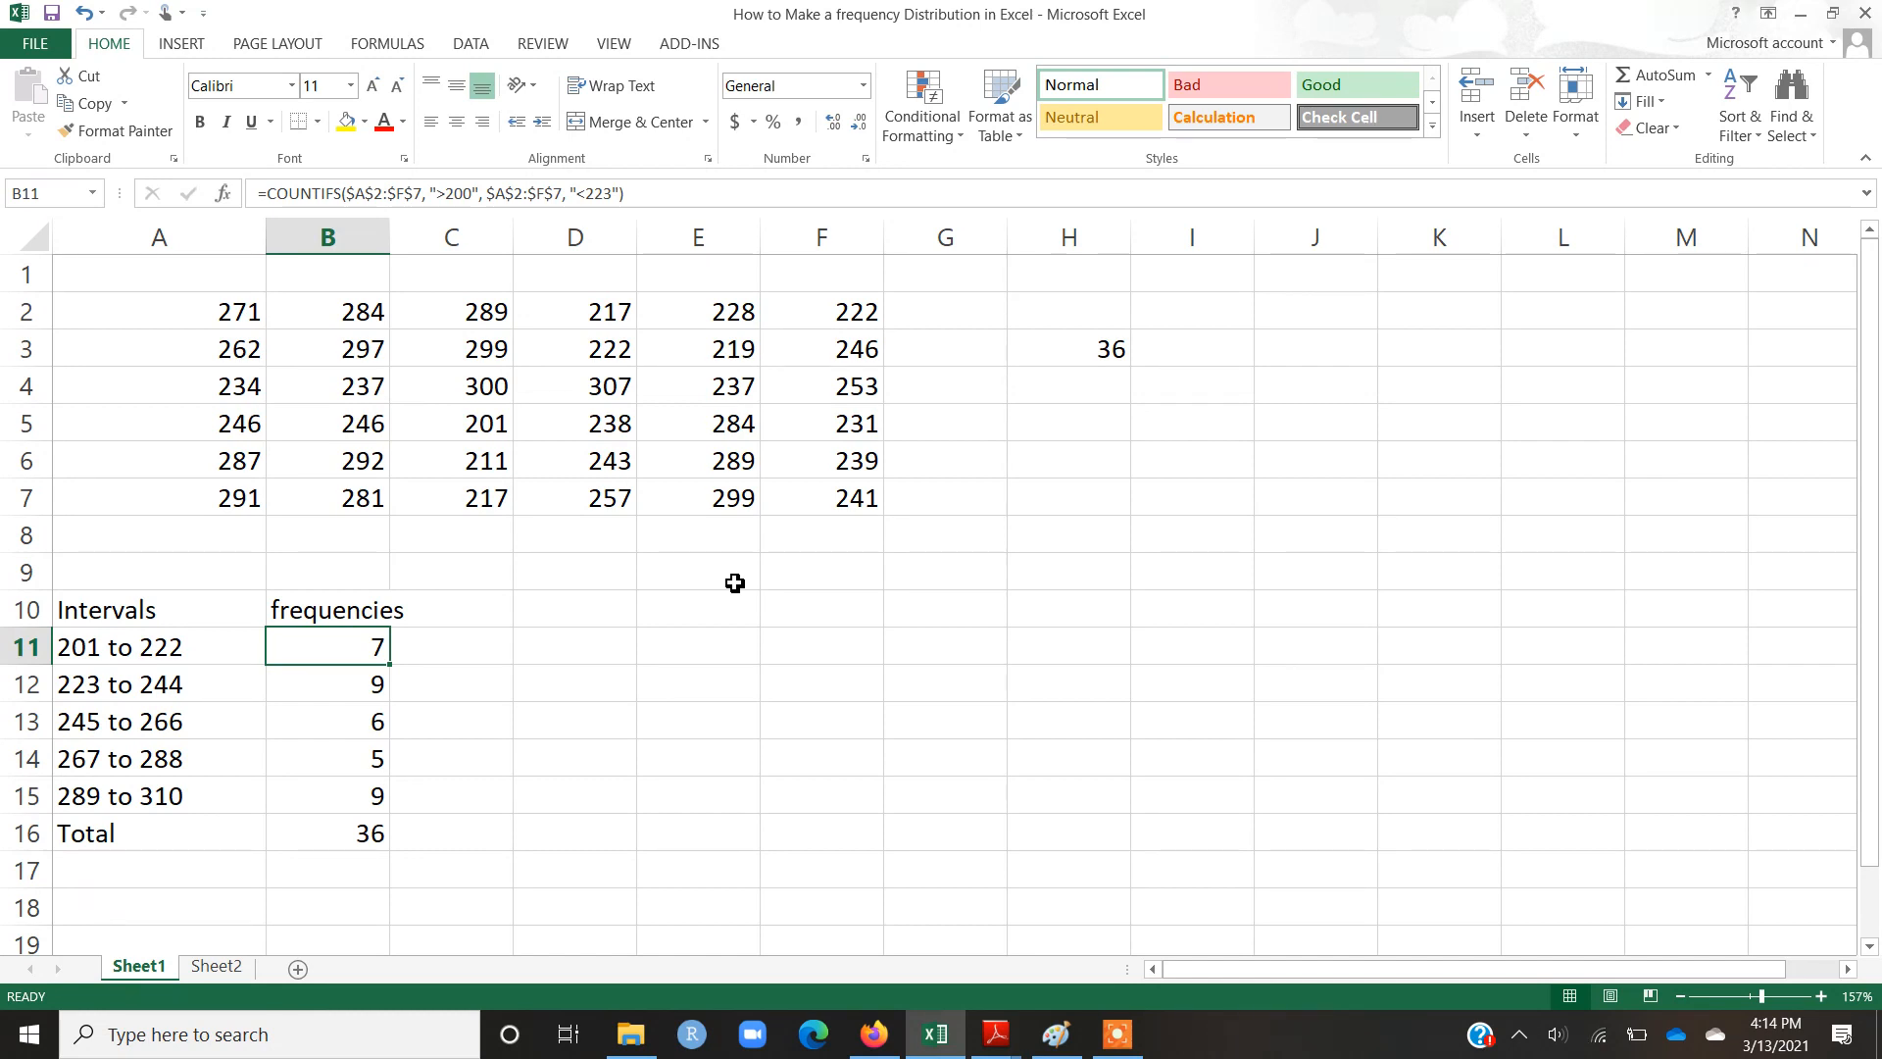
# - Count the data values in cell F10 with the formula =count(A2:F7)
pyautogui.click(802, 602)
pyautogui.doubleClick(802, 602)
pyautogui.write('=')
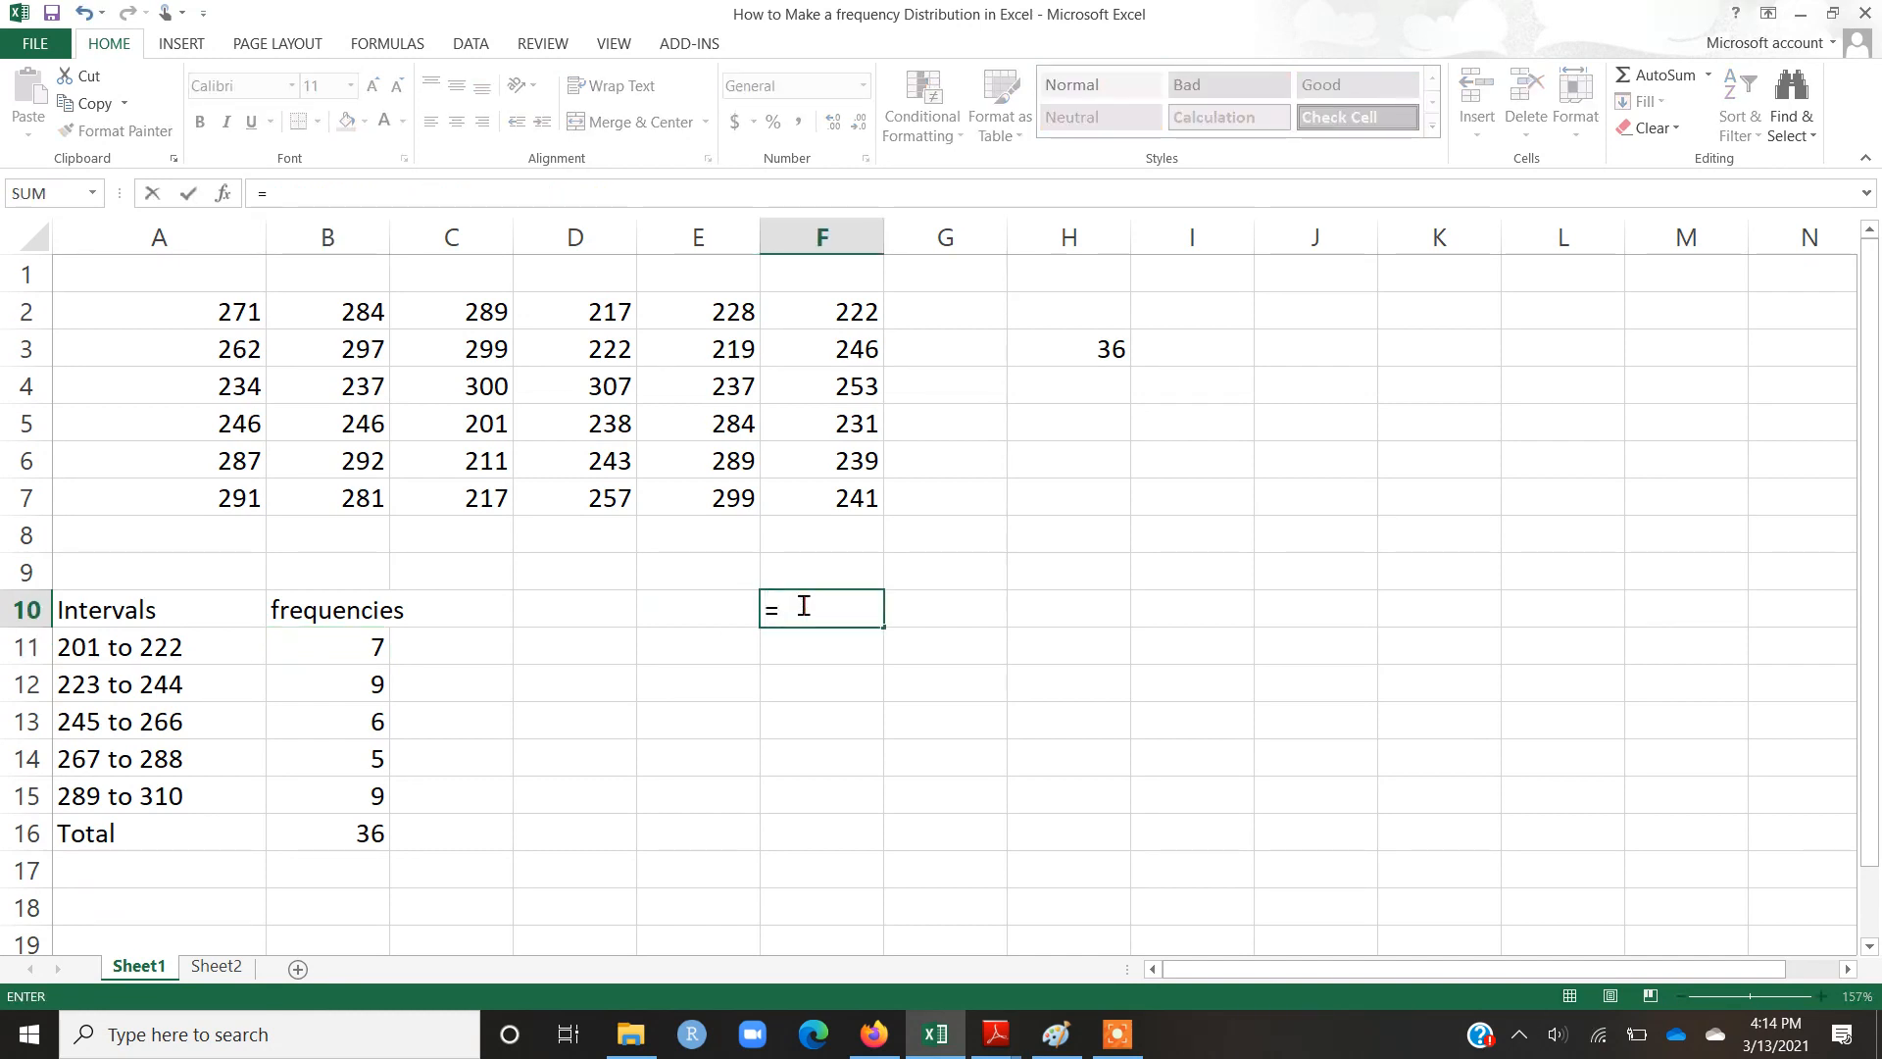
pyautogui.write('count')
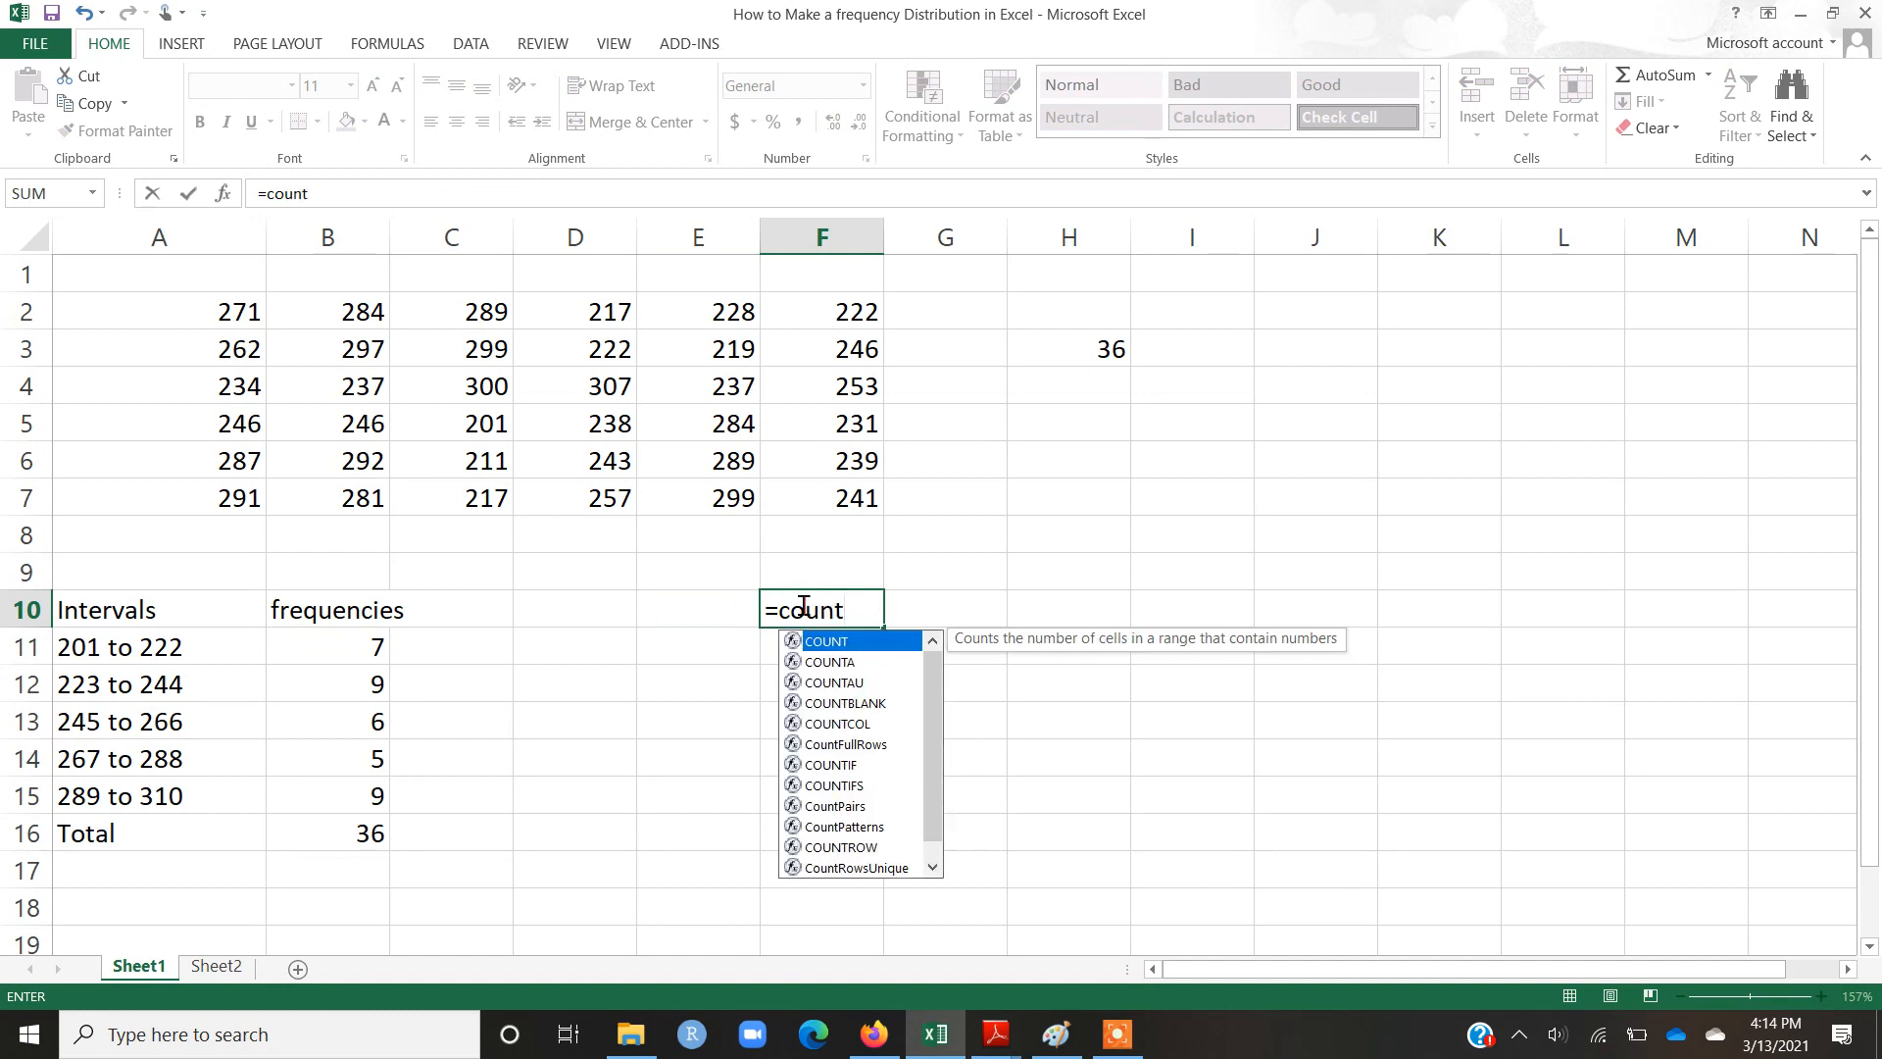
pyautogui.write(')')
pyautogui.press('BackSpace')
pyautogui.write('(')
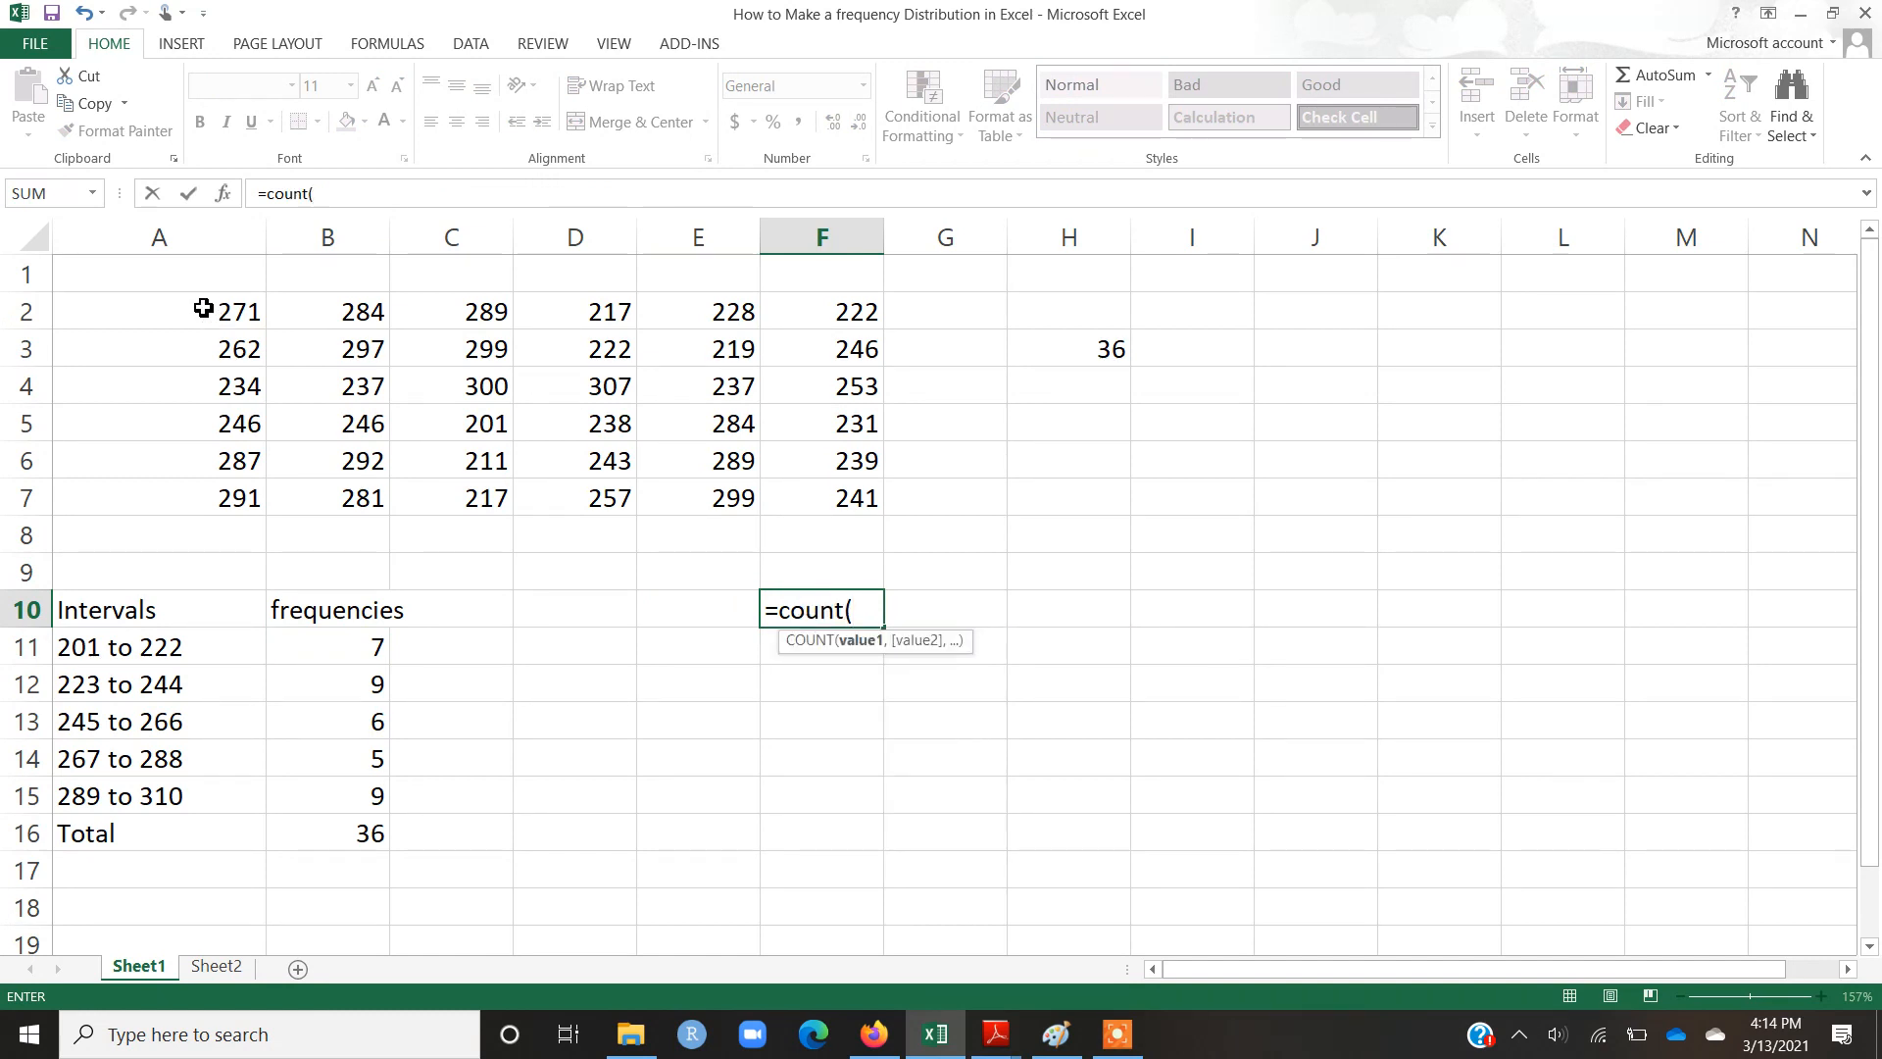
pyautogui.moveTo(203, 307); pyautogui.dragTo(849, 506)
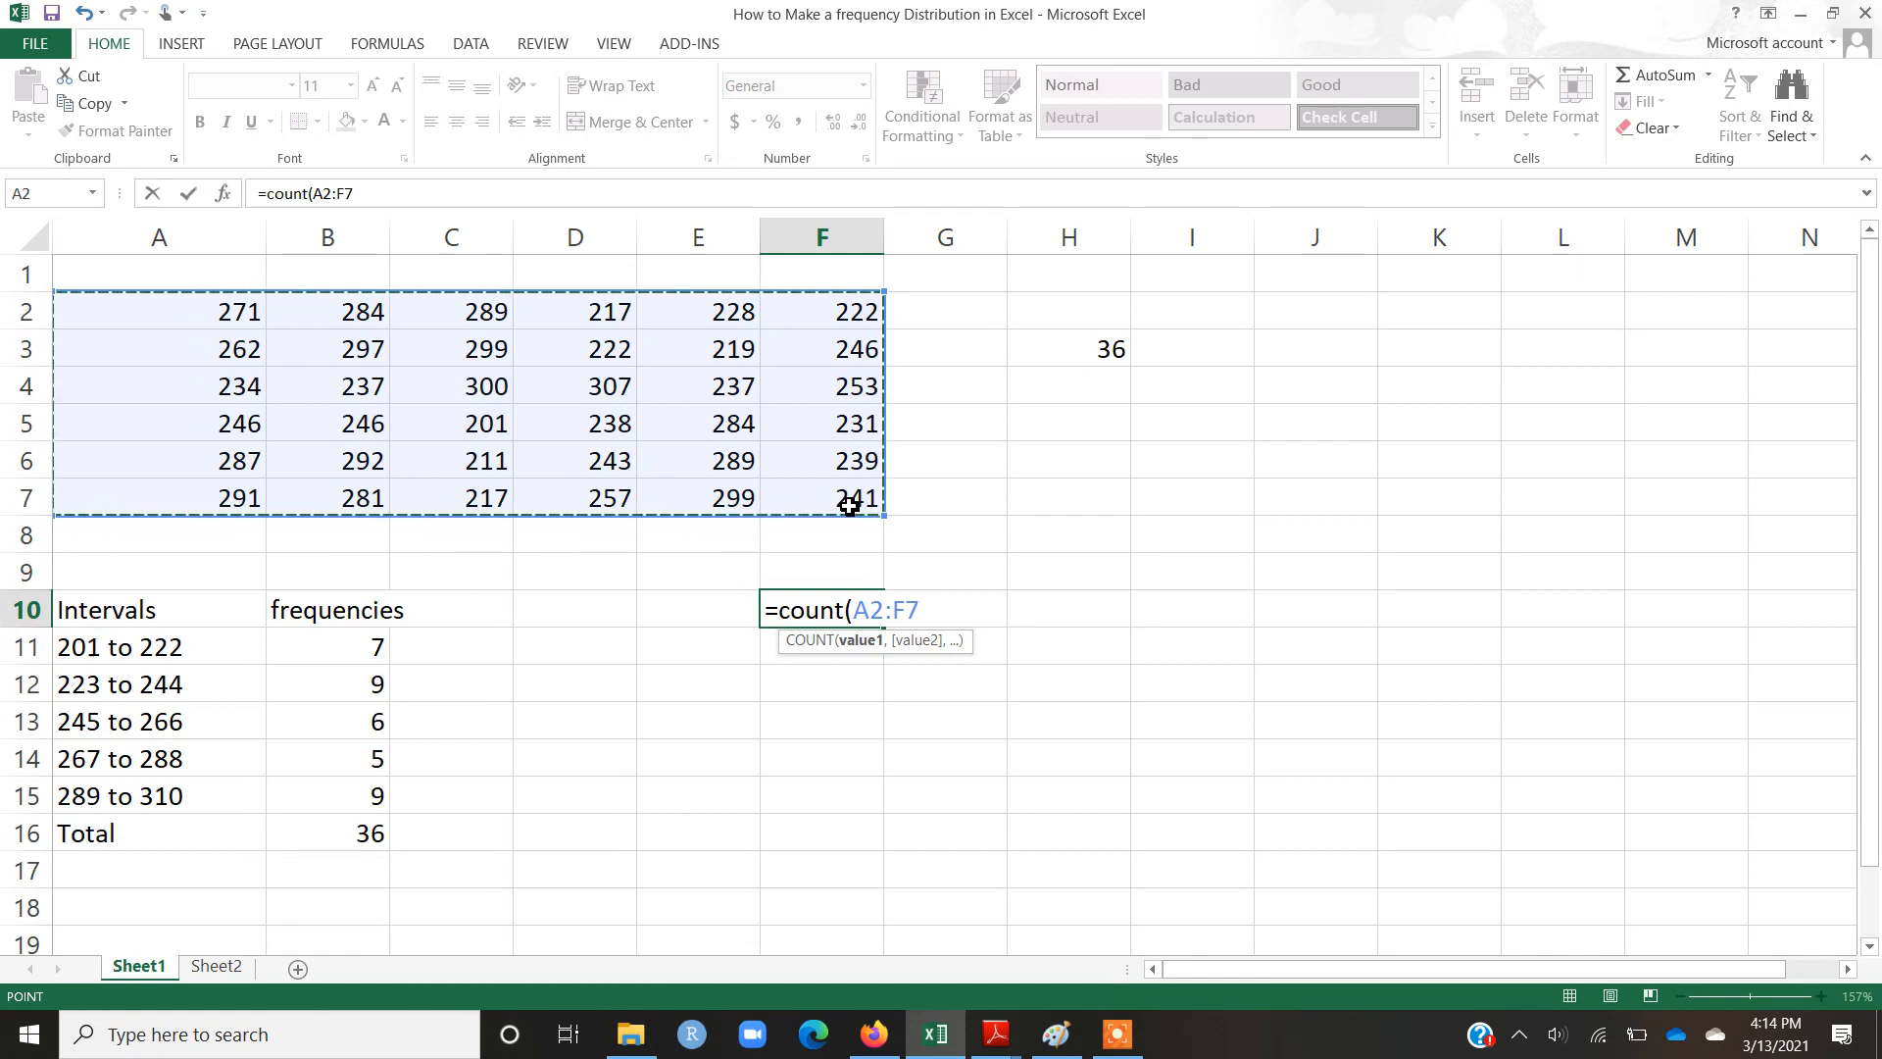
pyautogui.write('_')
pyautogui.press('BackSpace')
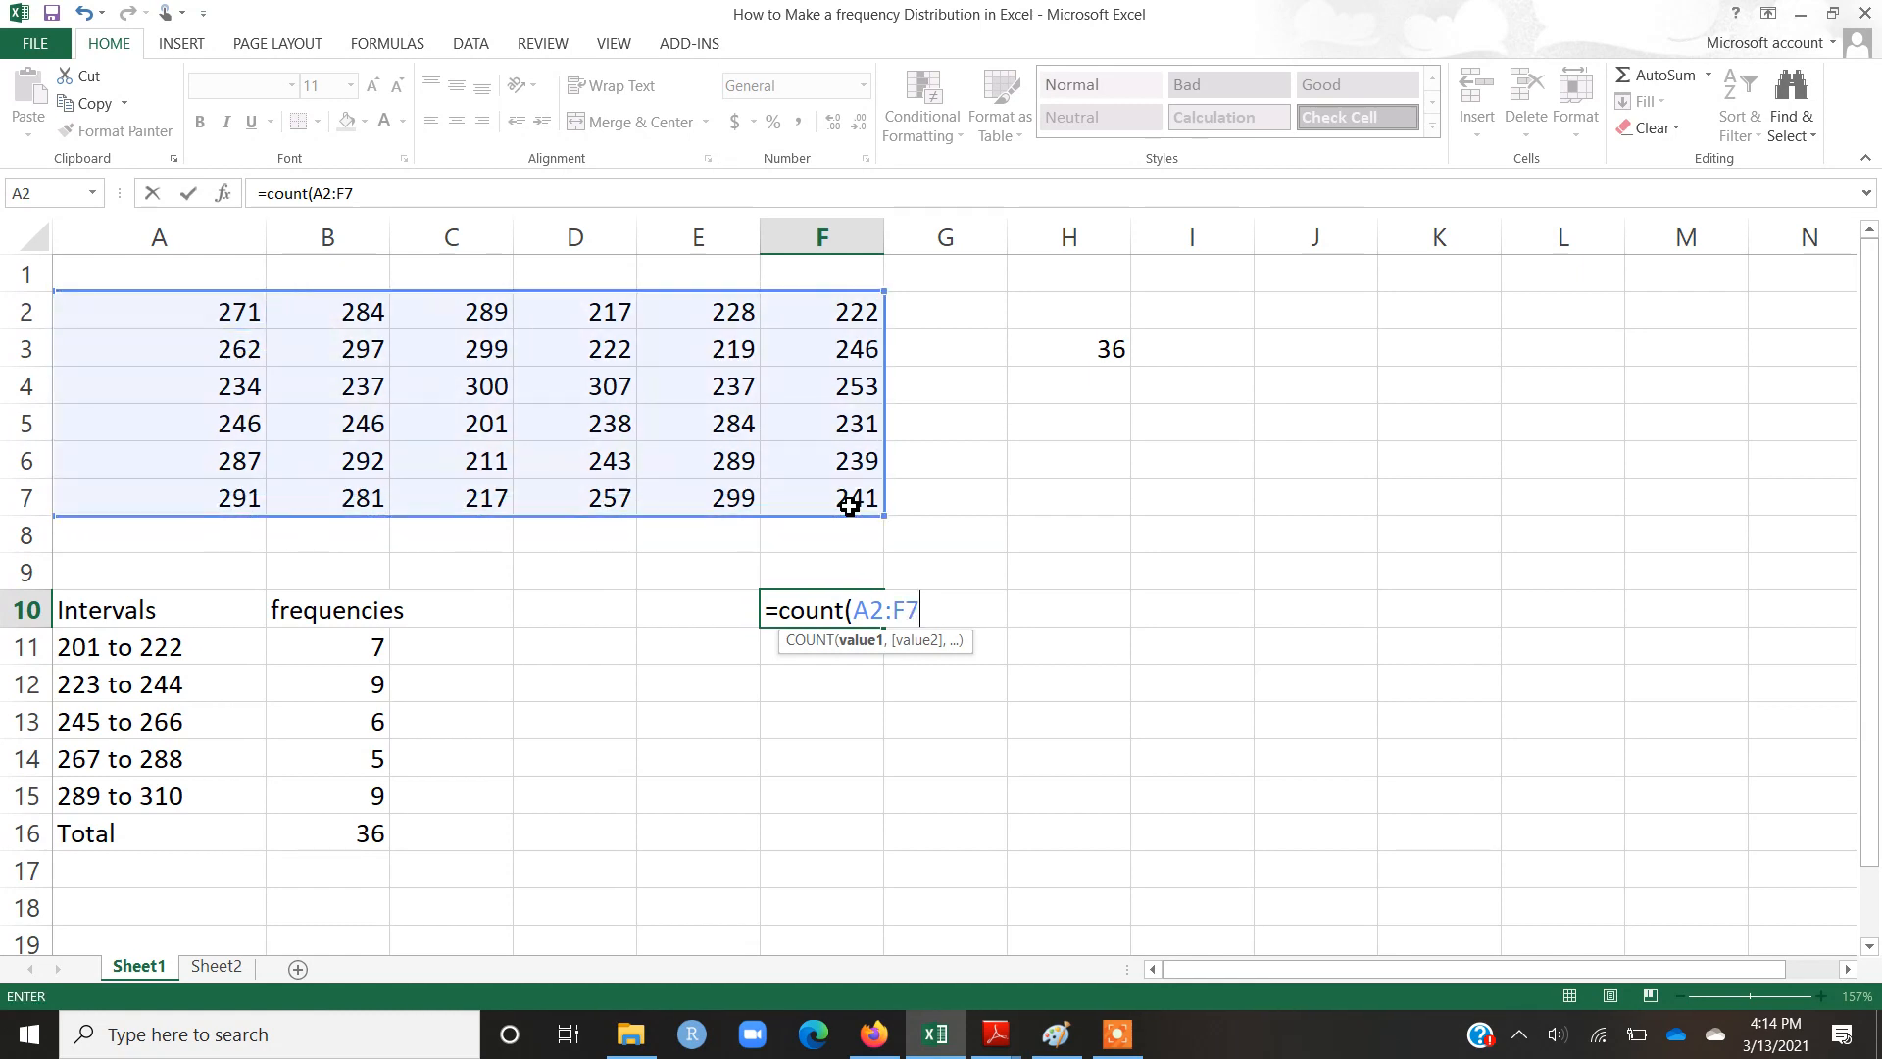
pyautogui.write(')')
pyautogui.press('Return')
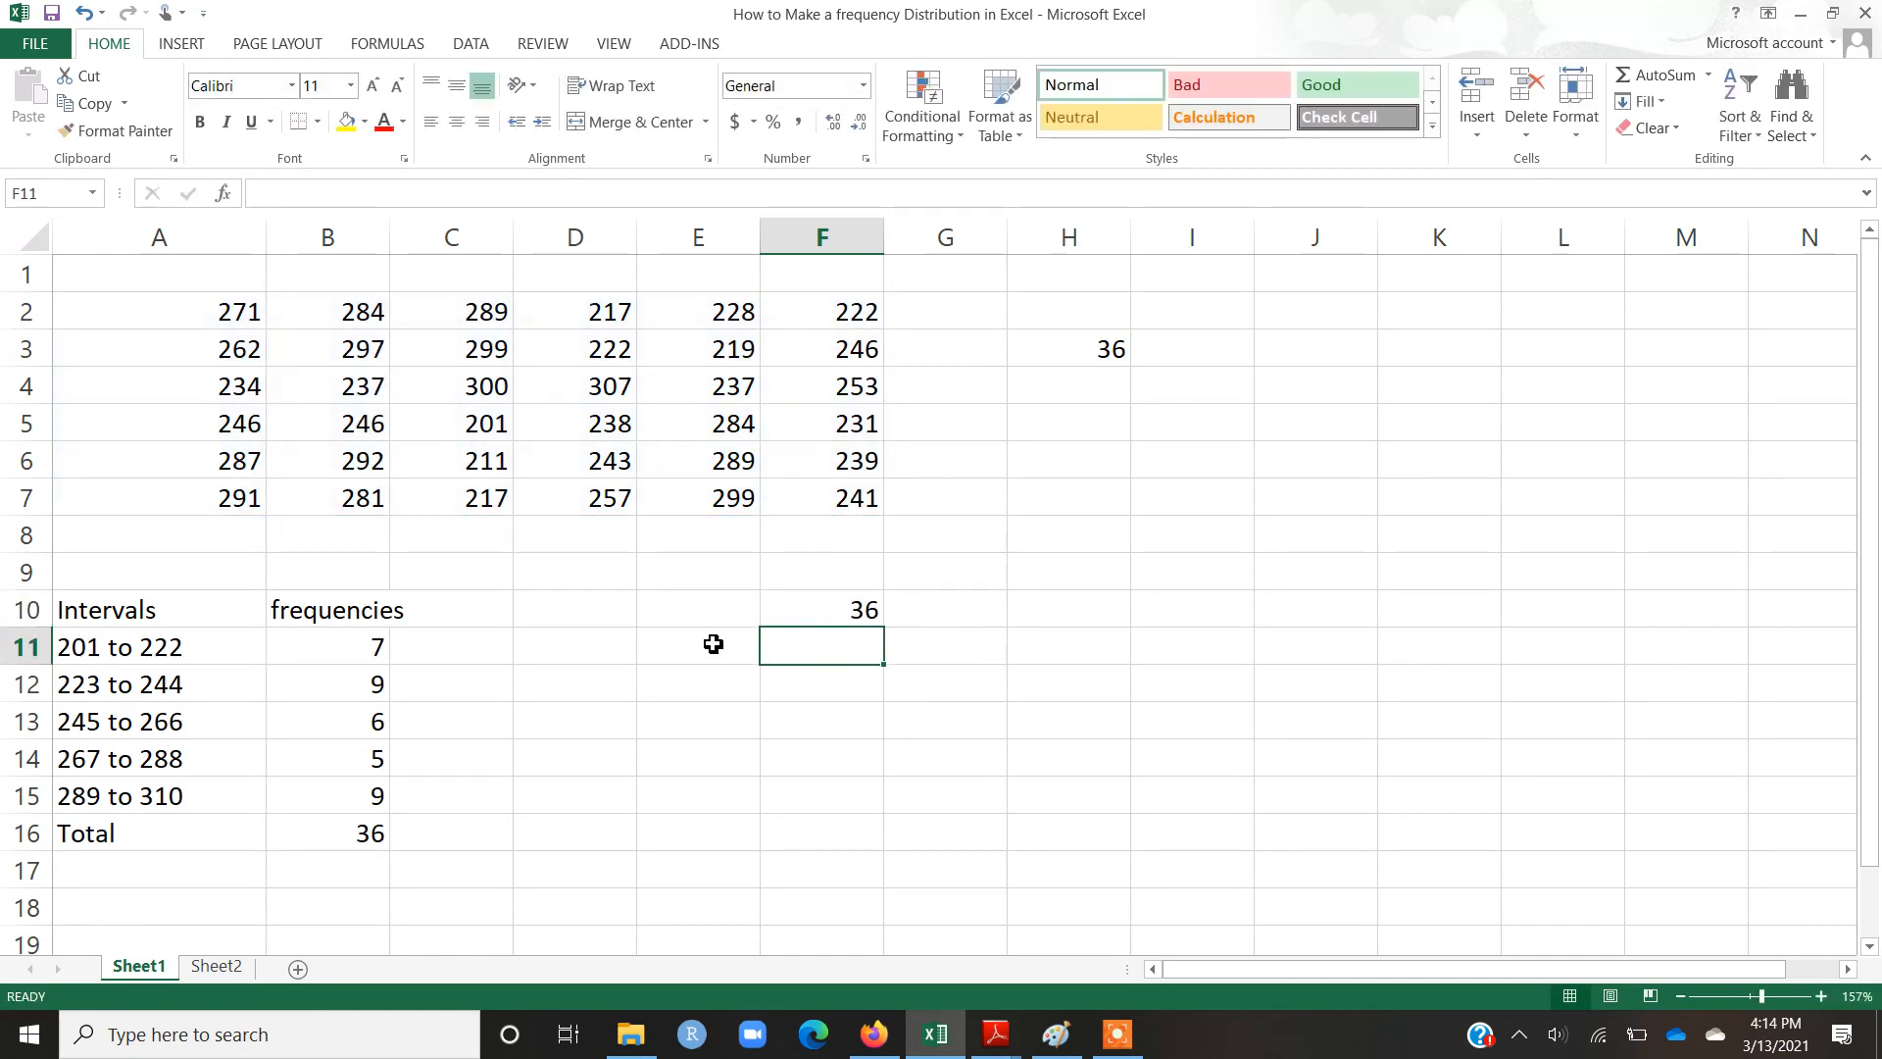
# - Label the count by entering "number of observations" in E10
pyautogui.click(711, 603)
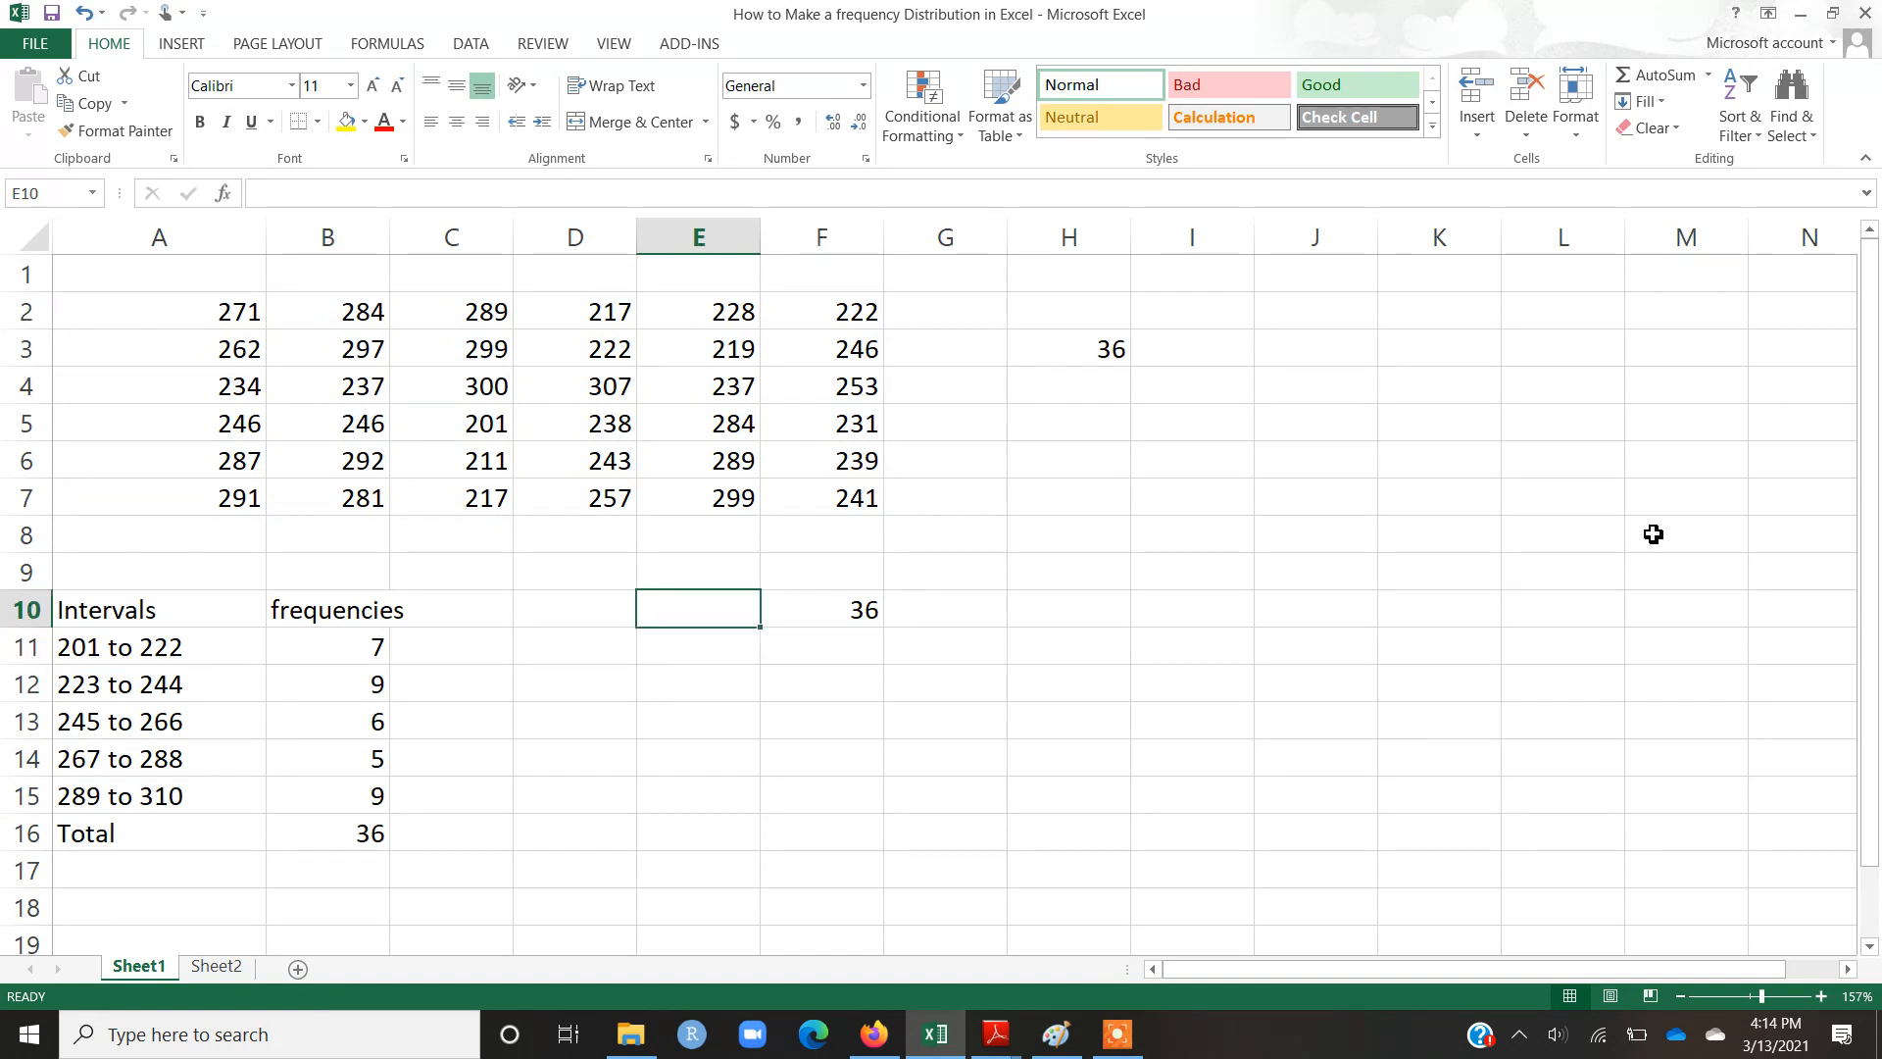
pyautogui.write('number')
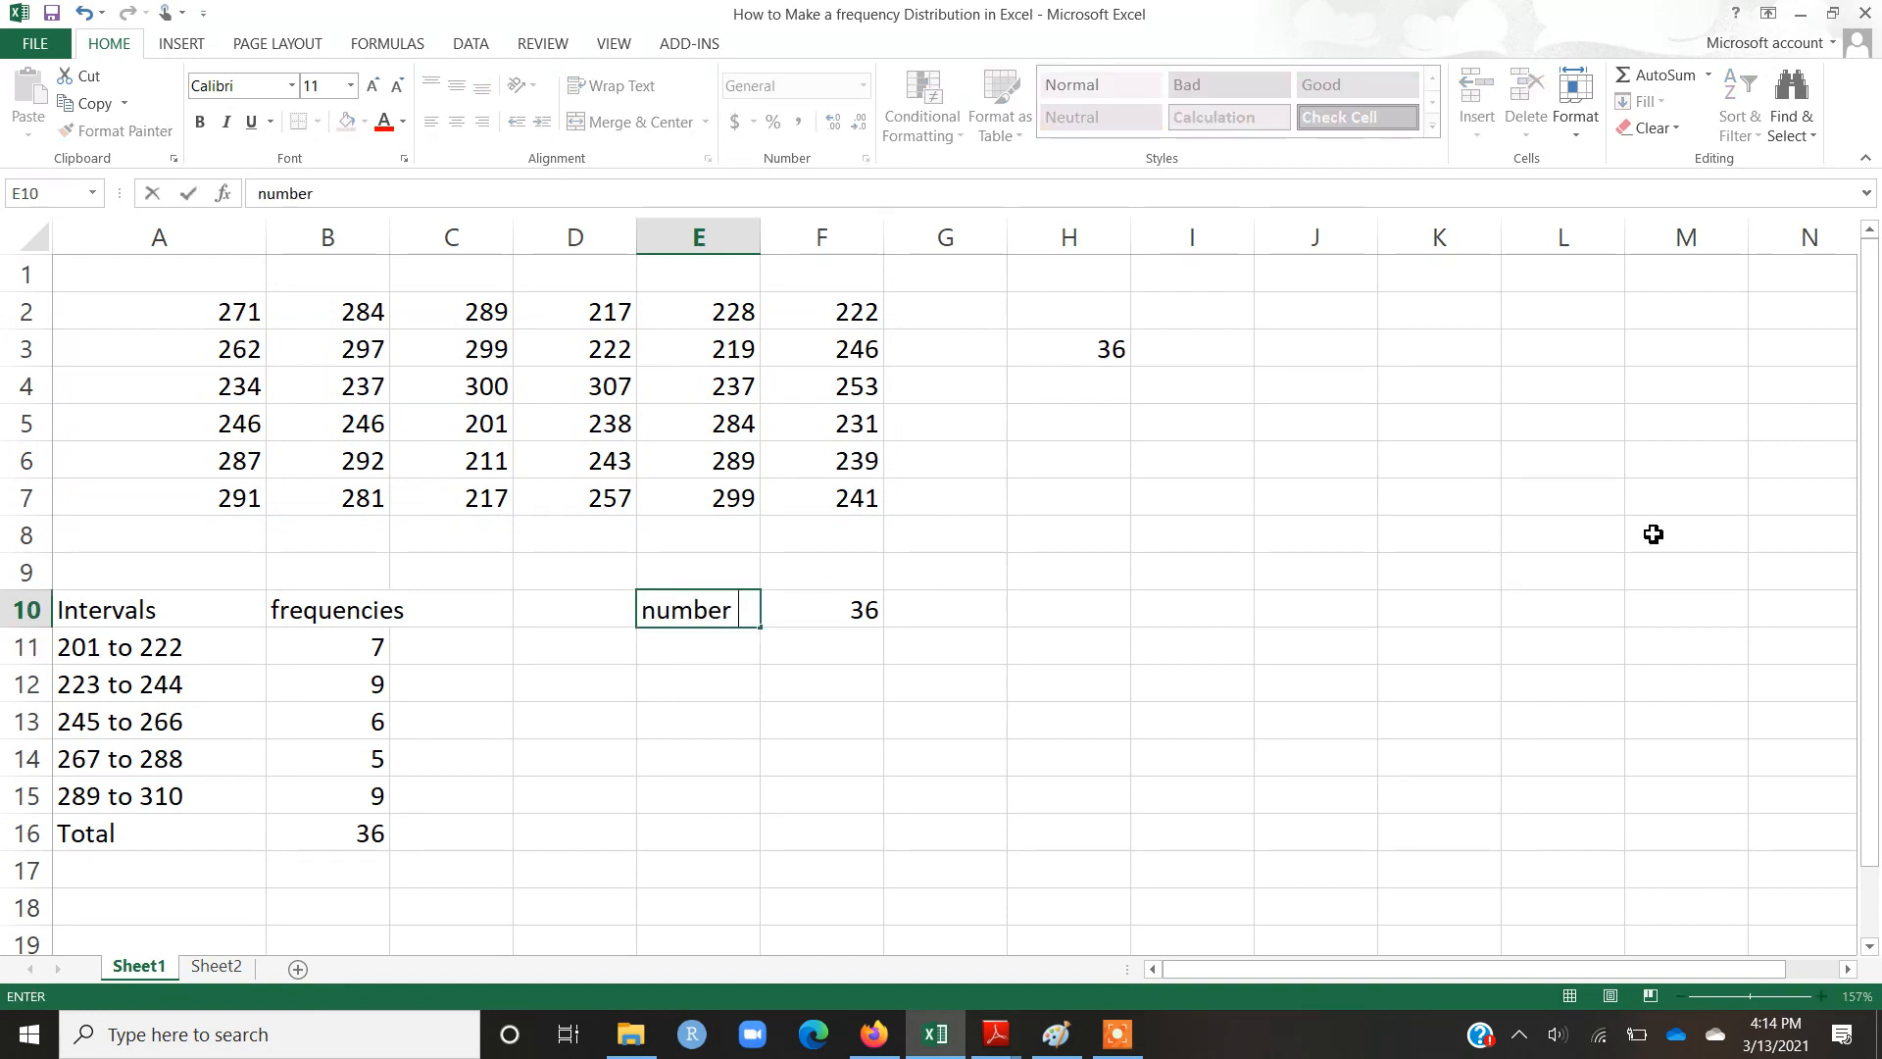
pyautogui.write(' of observation')
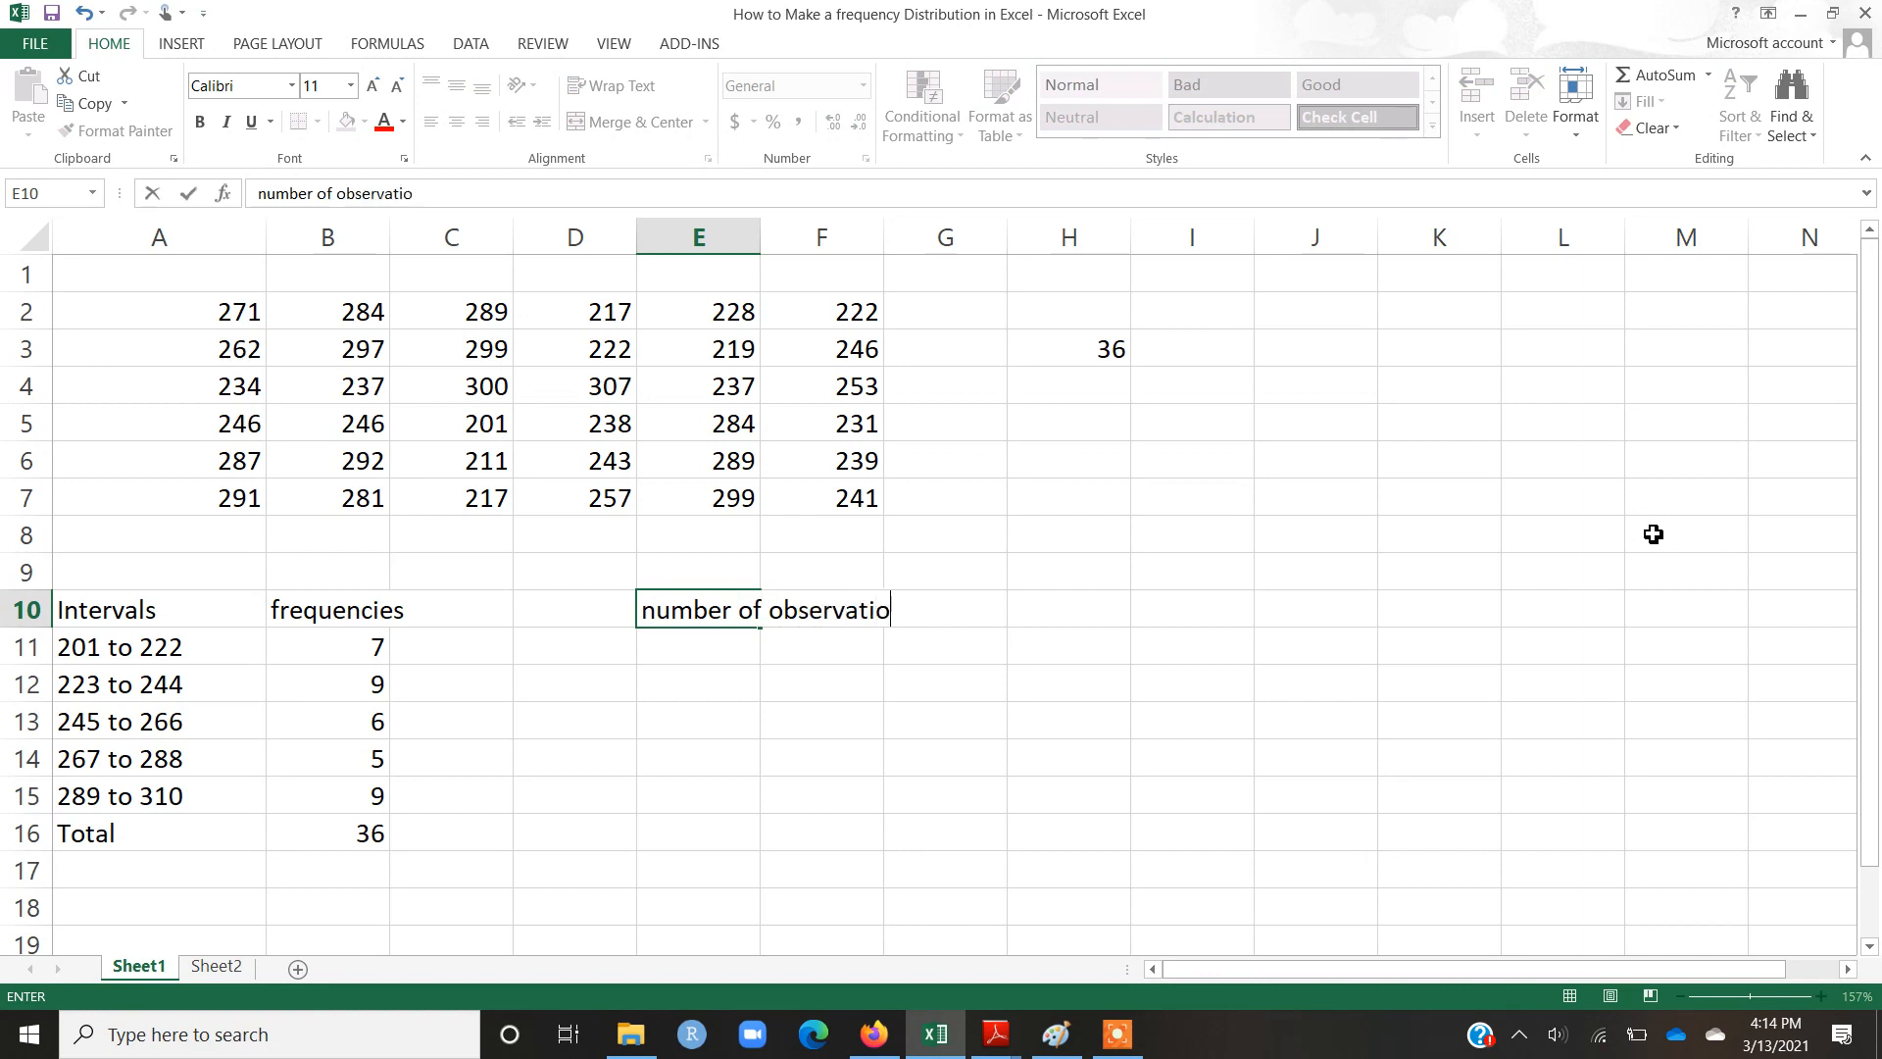
pyautogui.press('Return')
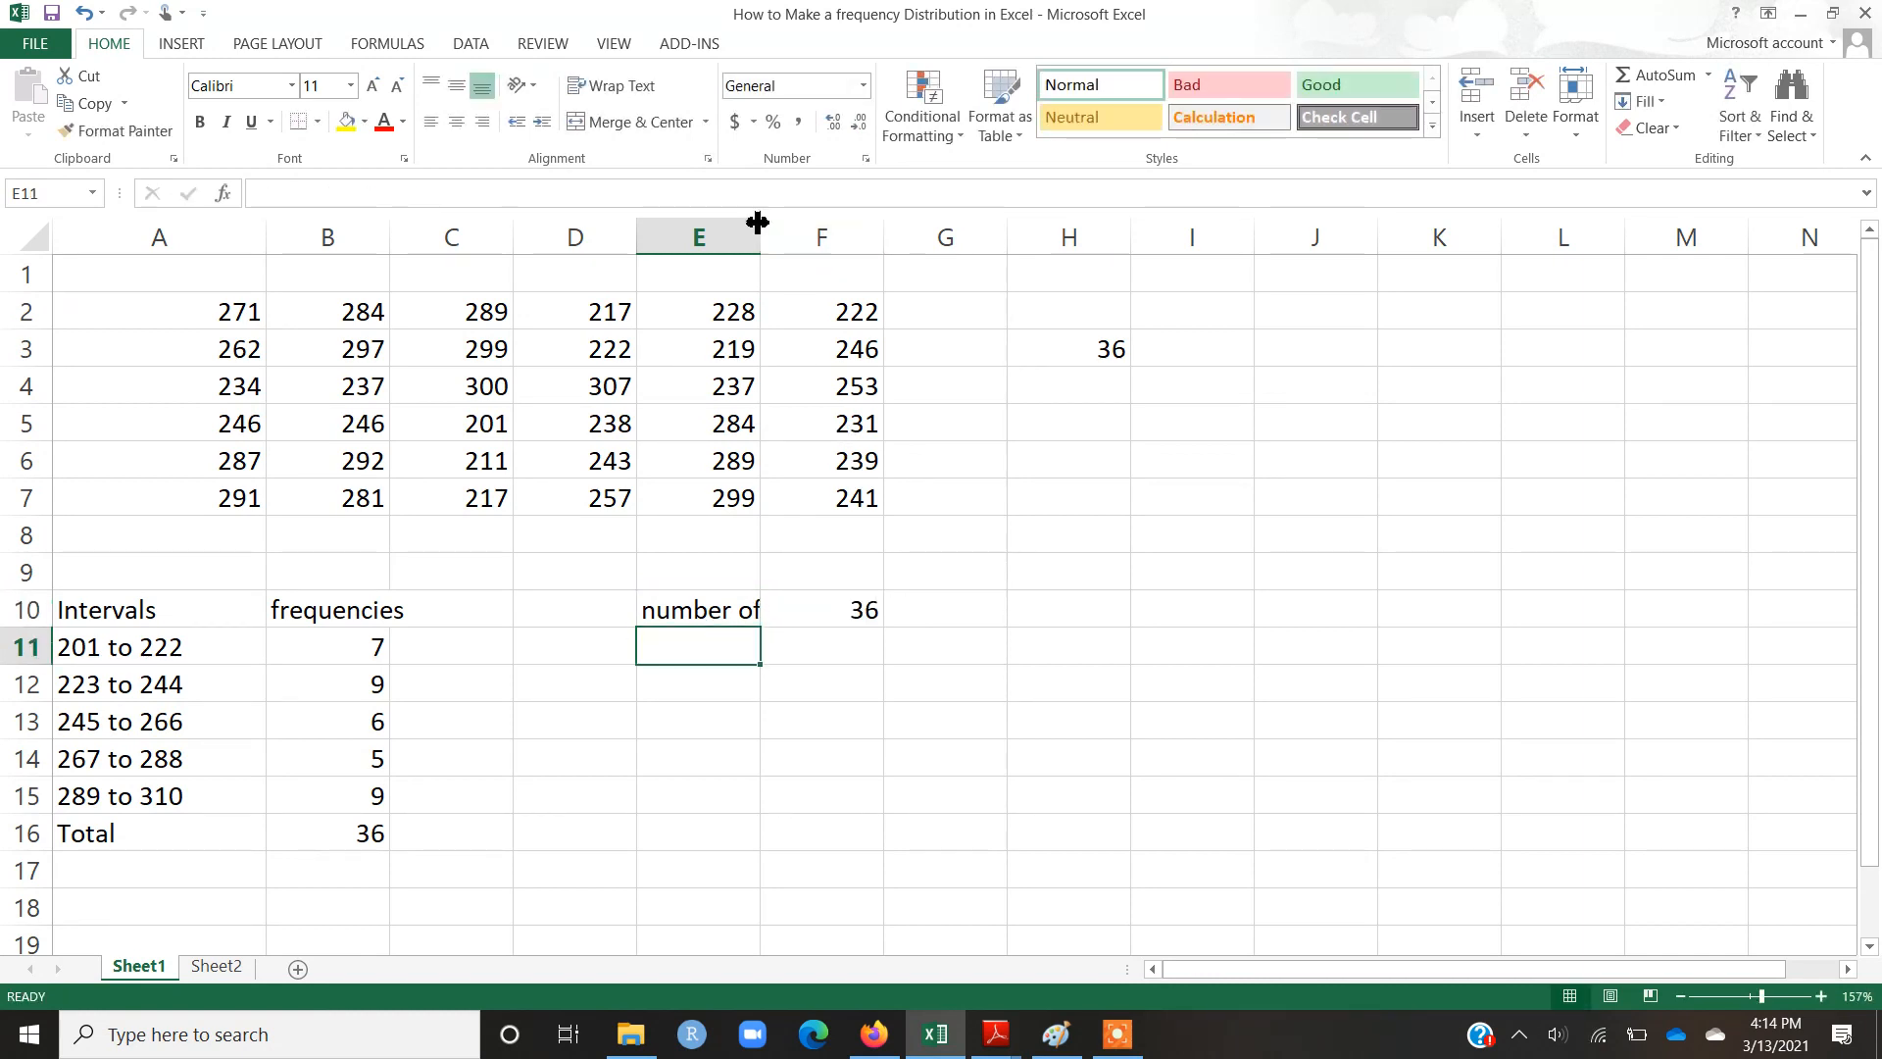
# - Wrap the text of the label in E10 and widen column E so that whole words fit on its lines
pyautogui.click(739, 609)
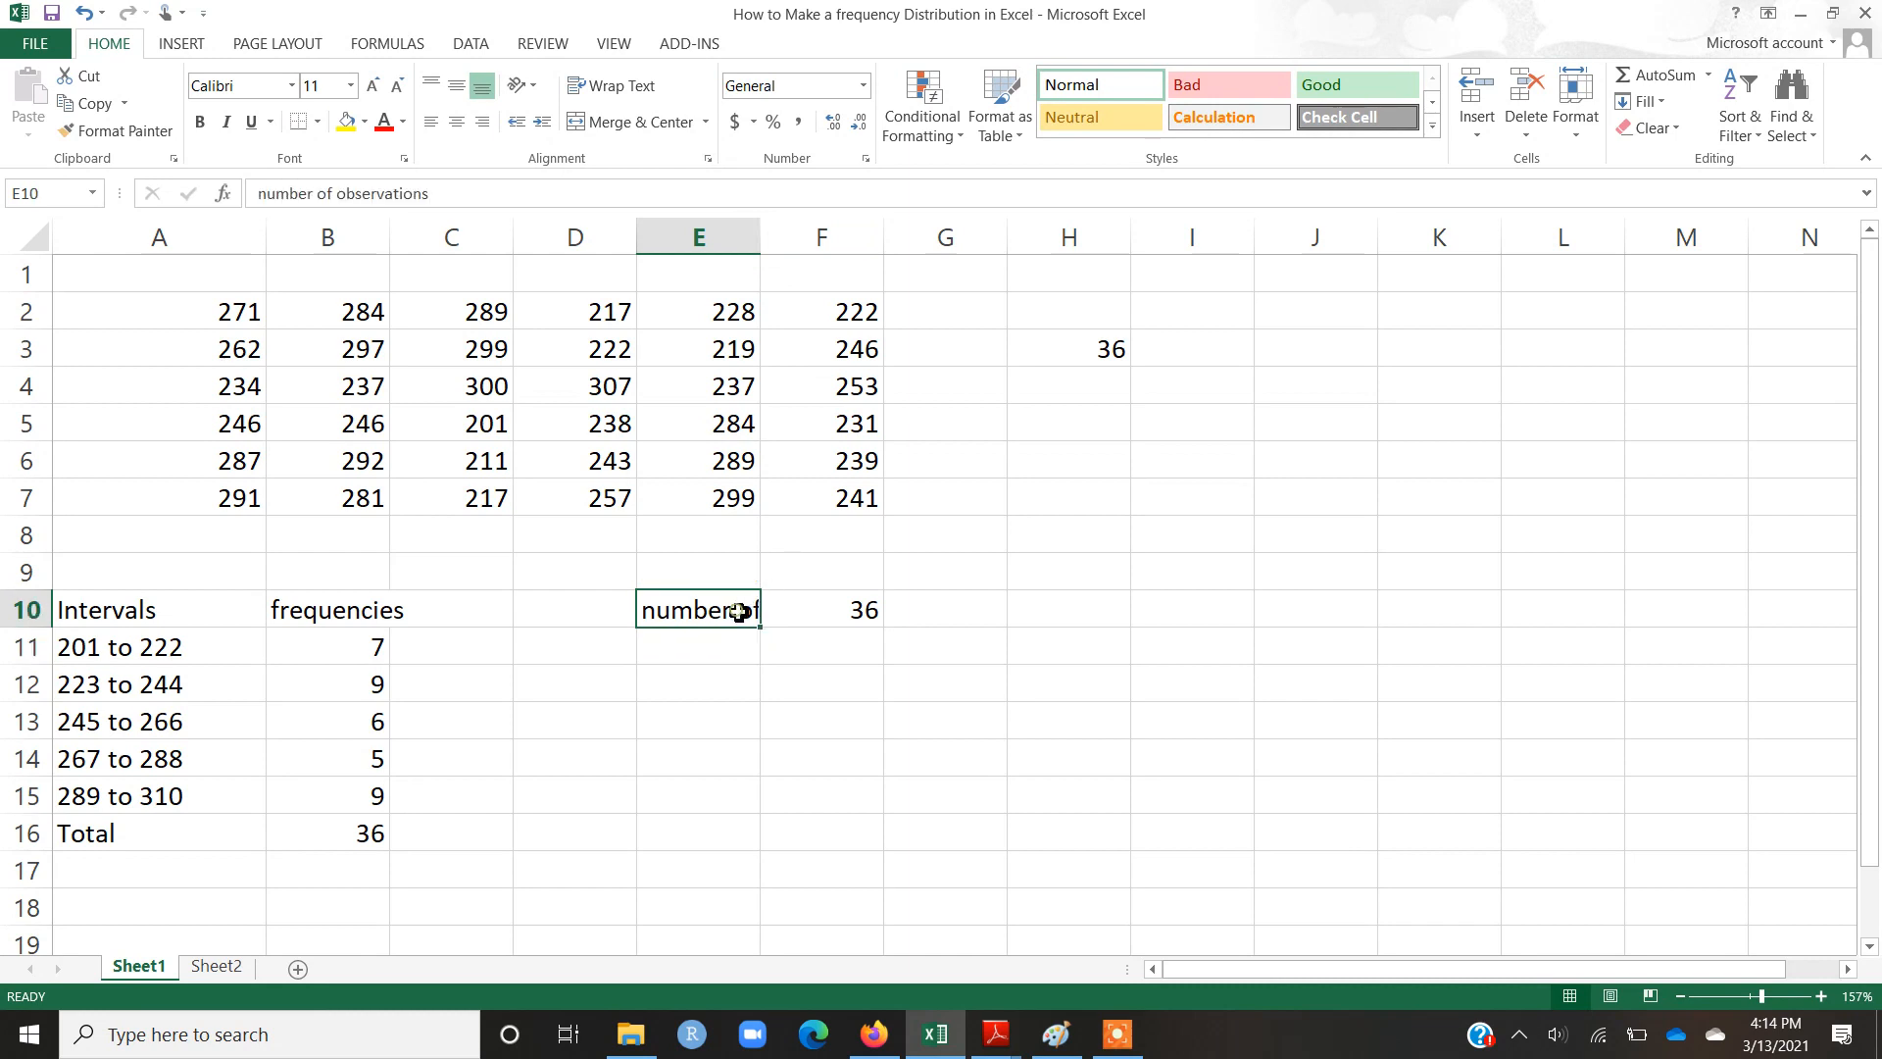
pyautogui.click(628, 88)
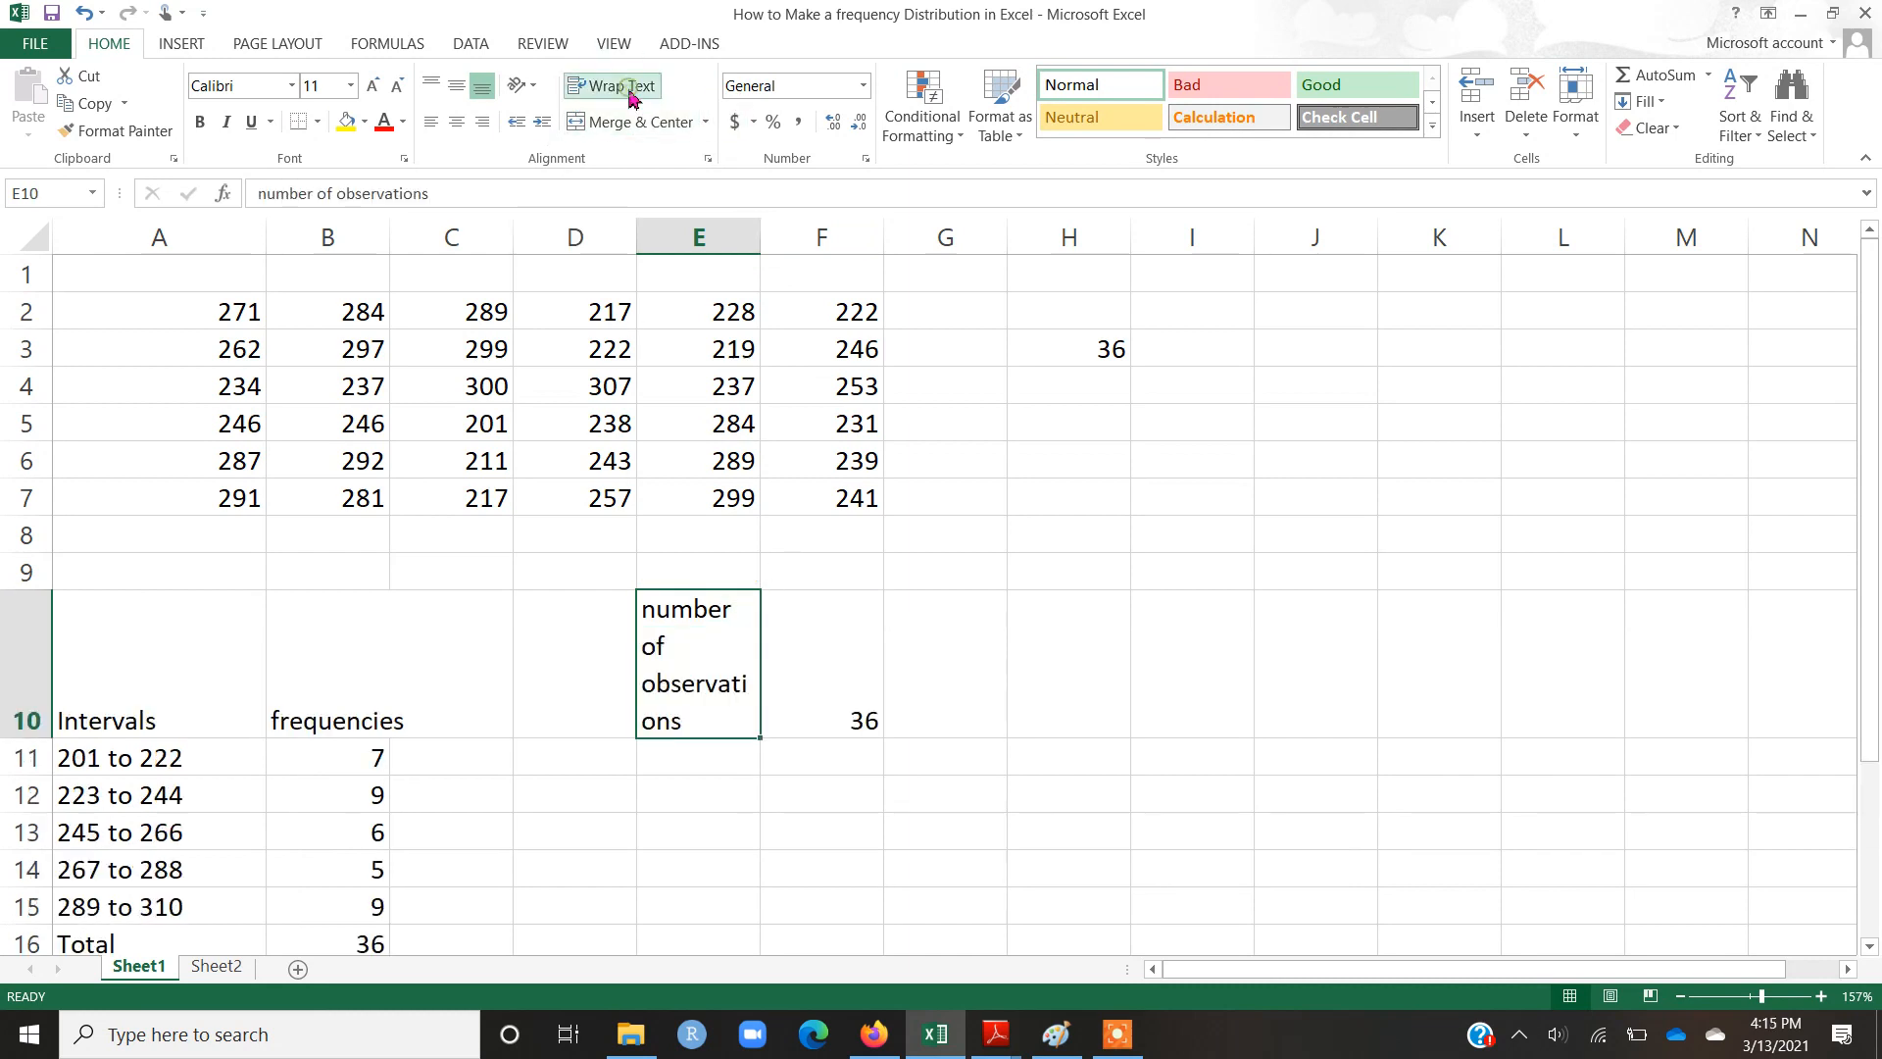
pyautogui.click(1039, 716)
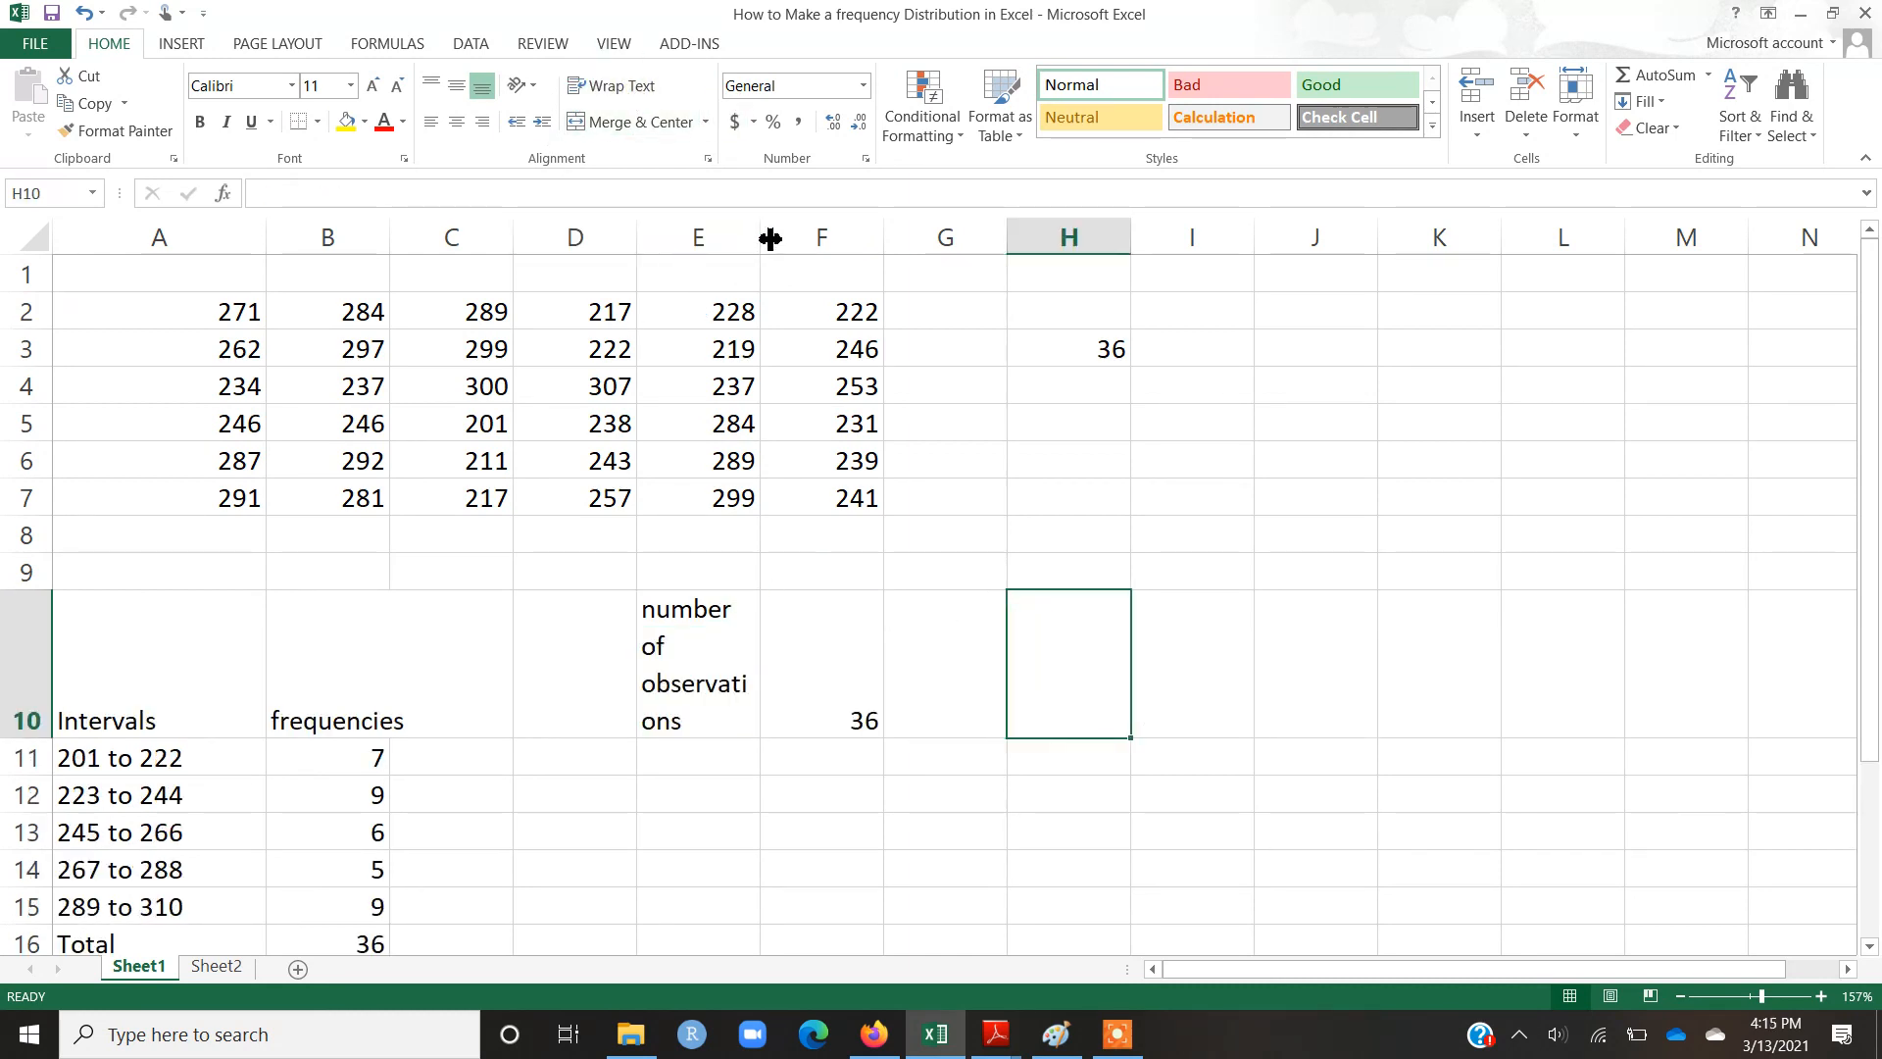
pyautogui.moveTo(765, 239); pyautogui.dragTo(864, 252)
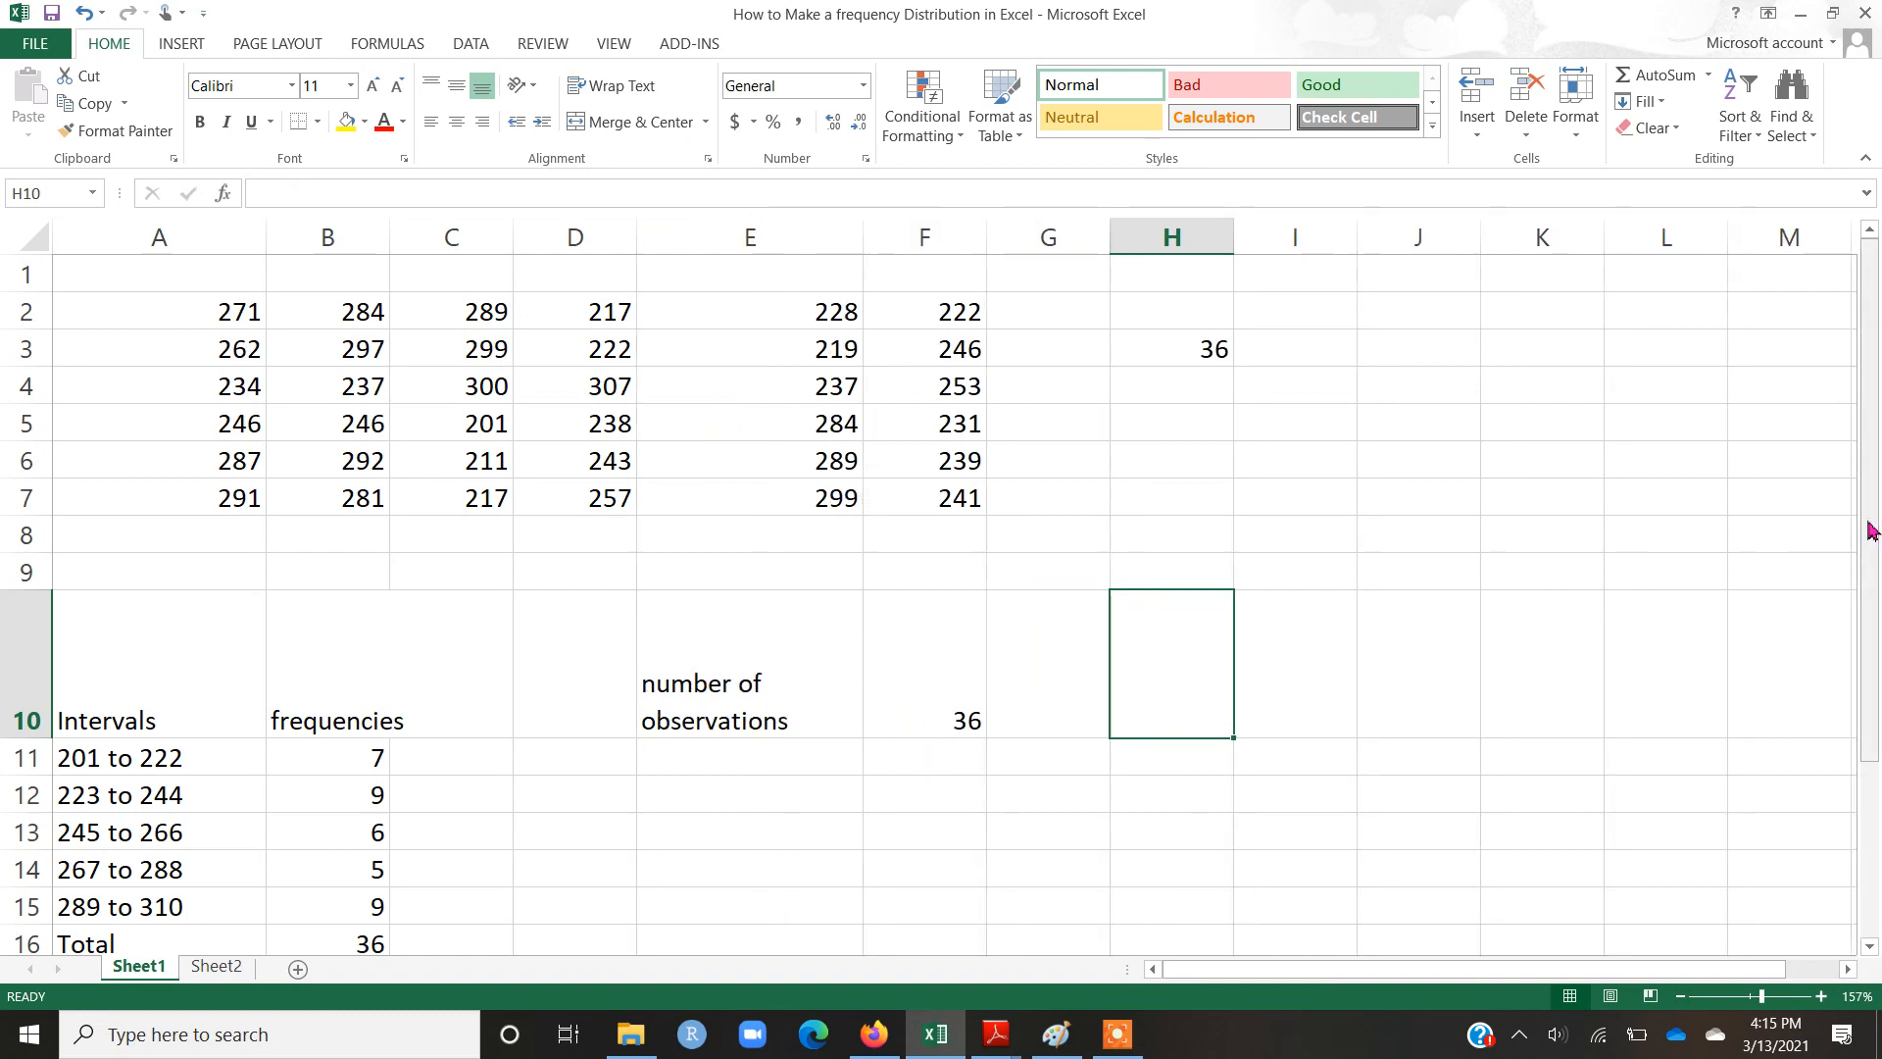
pyautogui.moveTo(1869, 528); pyautogui.dragTo(1870, 598)
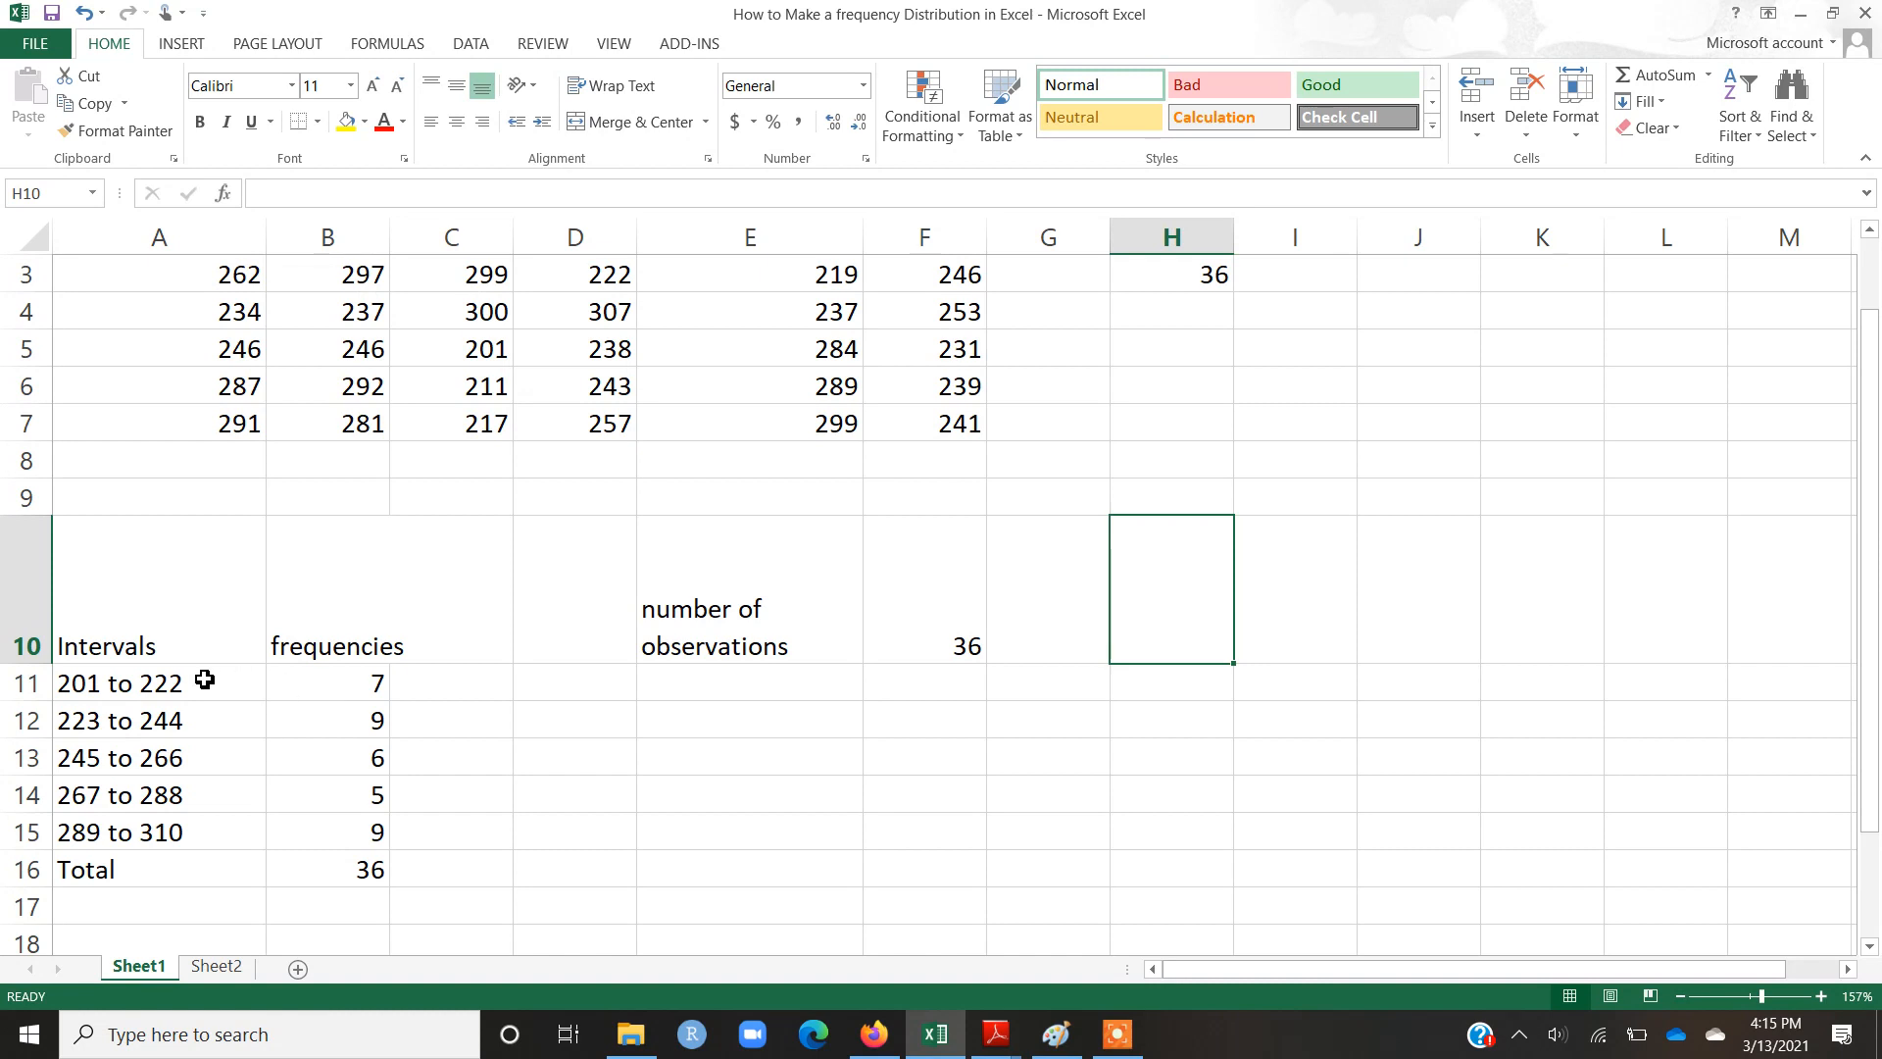
pyautogui.moveTo(164, 642); pyautogui.dragTo(184, 845)
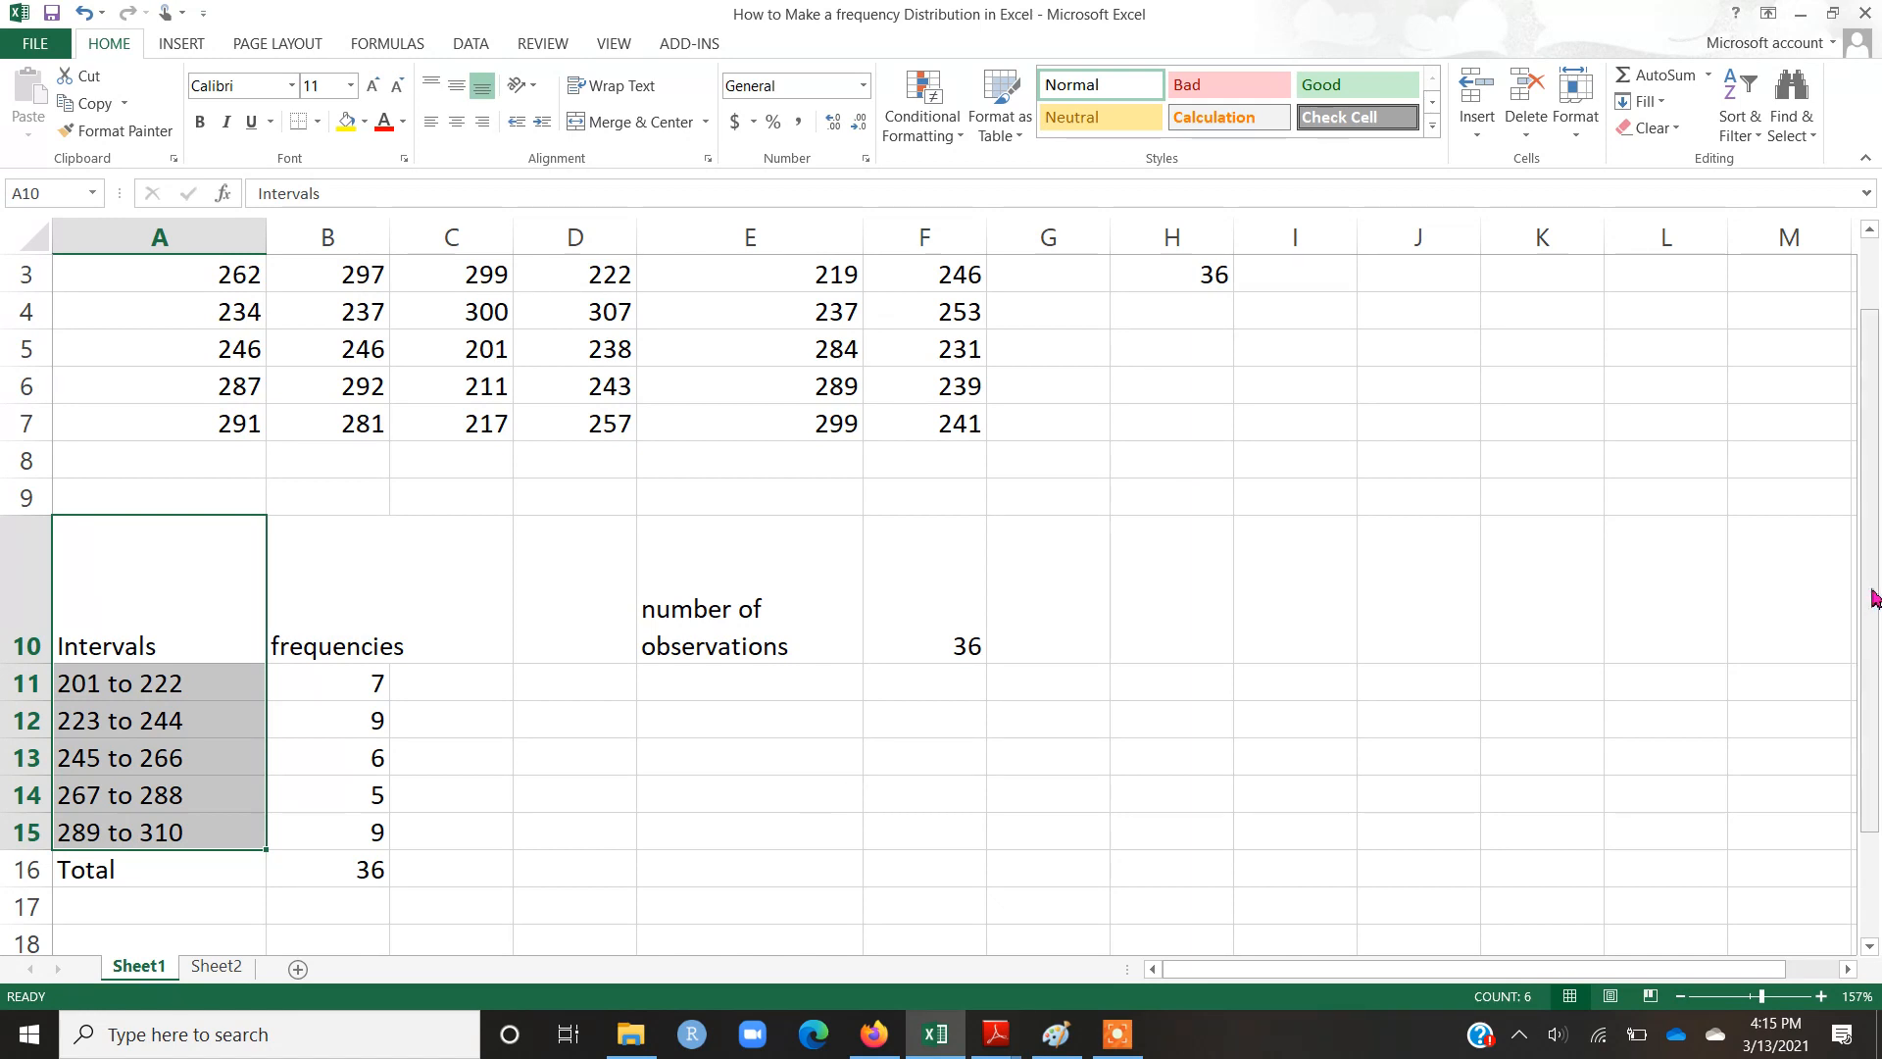
pyautogui.scroll(1, 1862, 597)
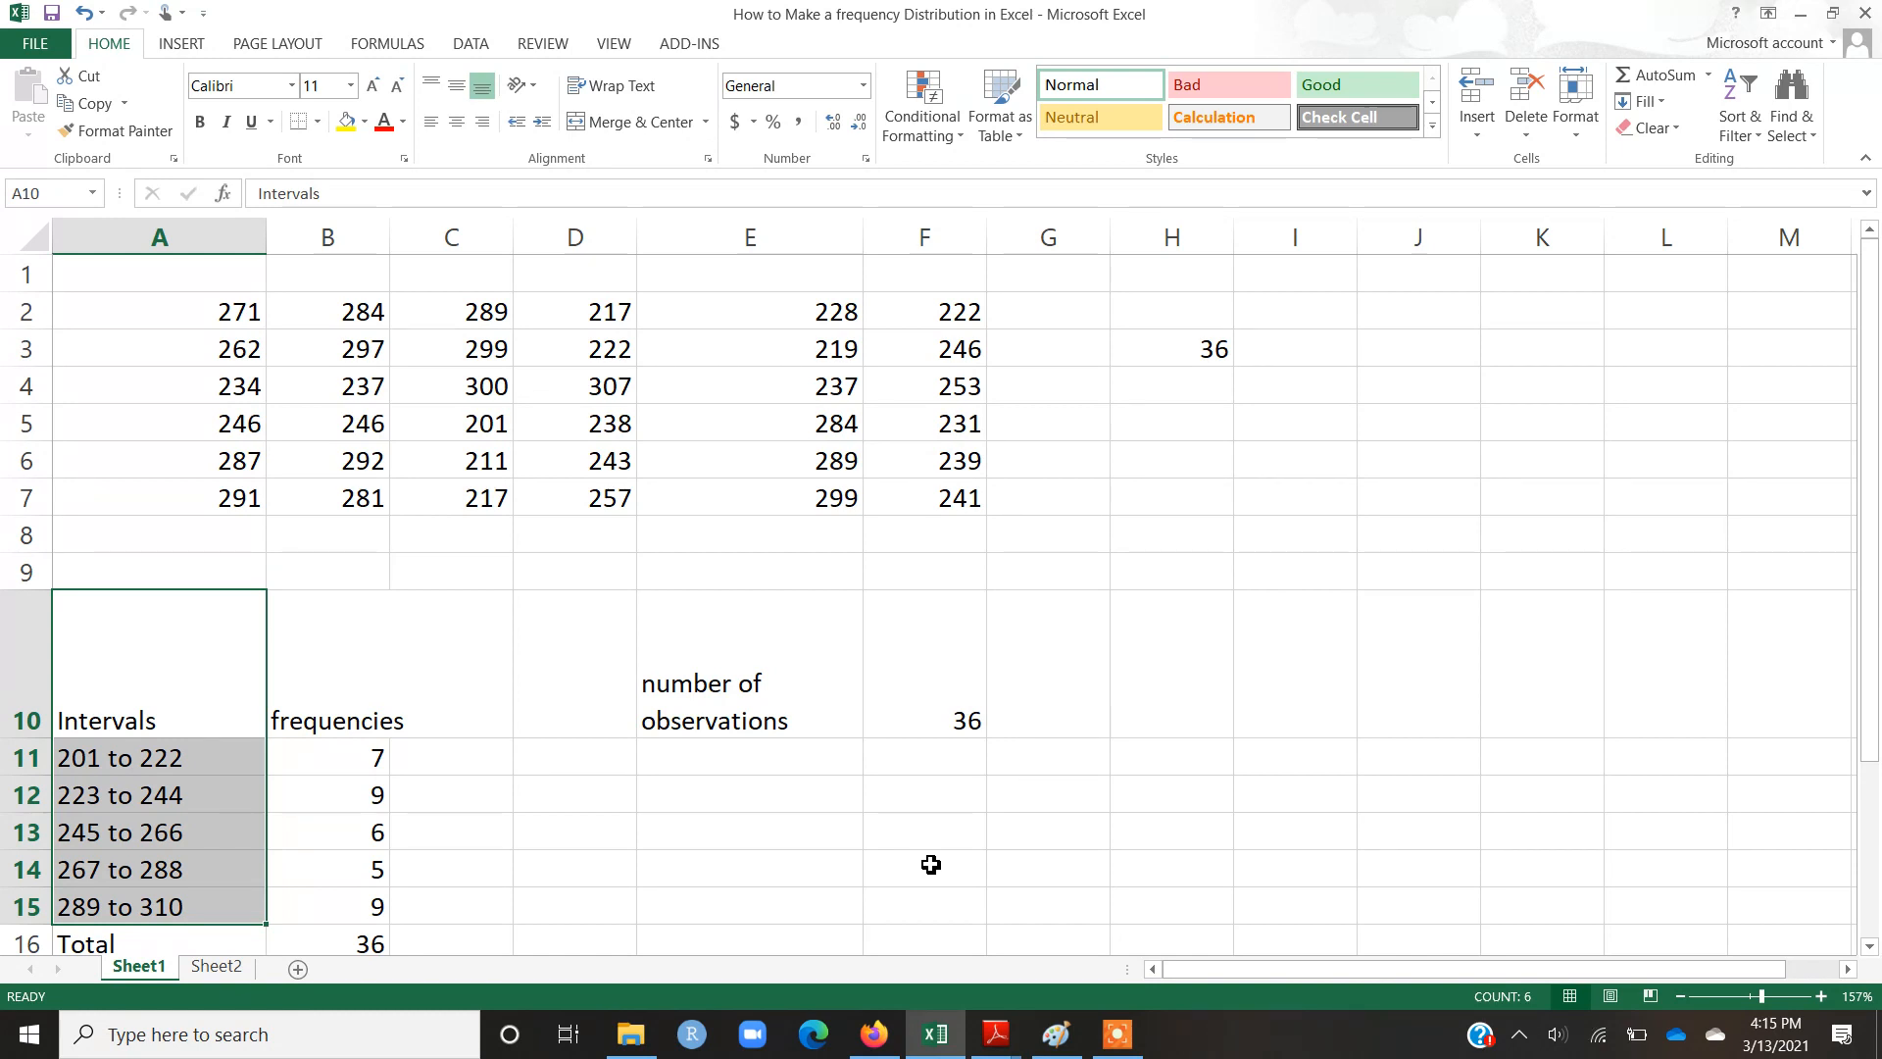
pyautogui.click(231, 790)
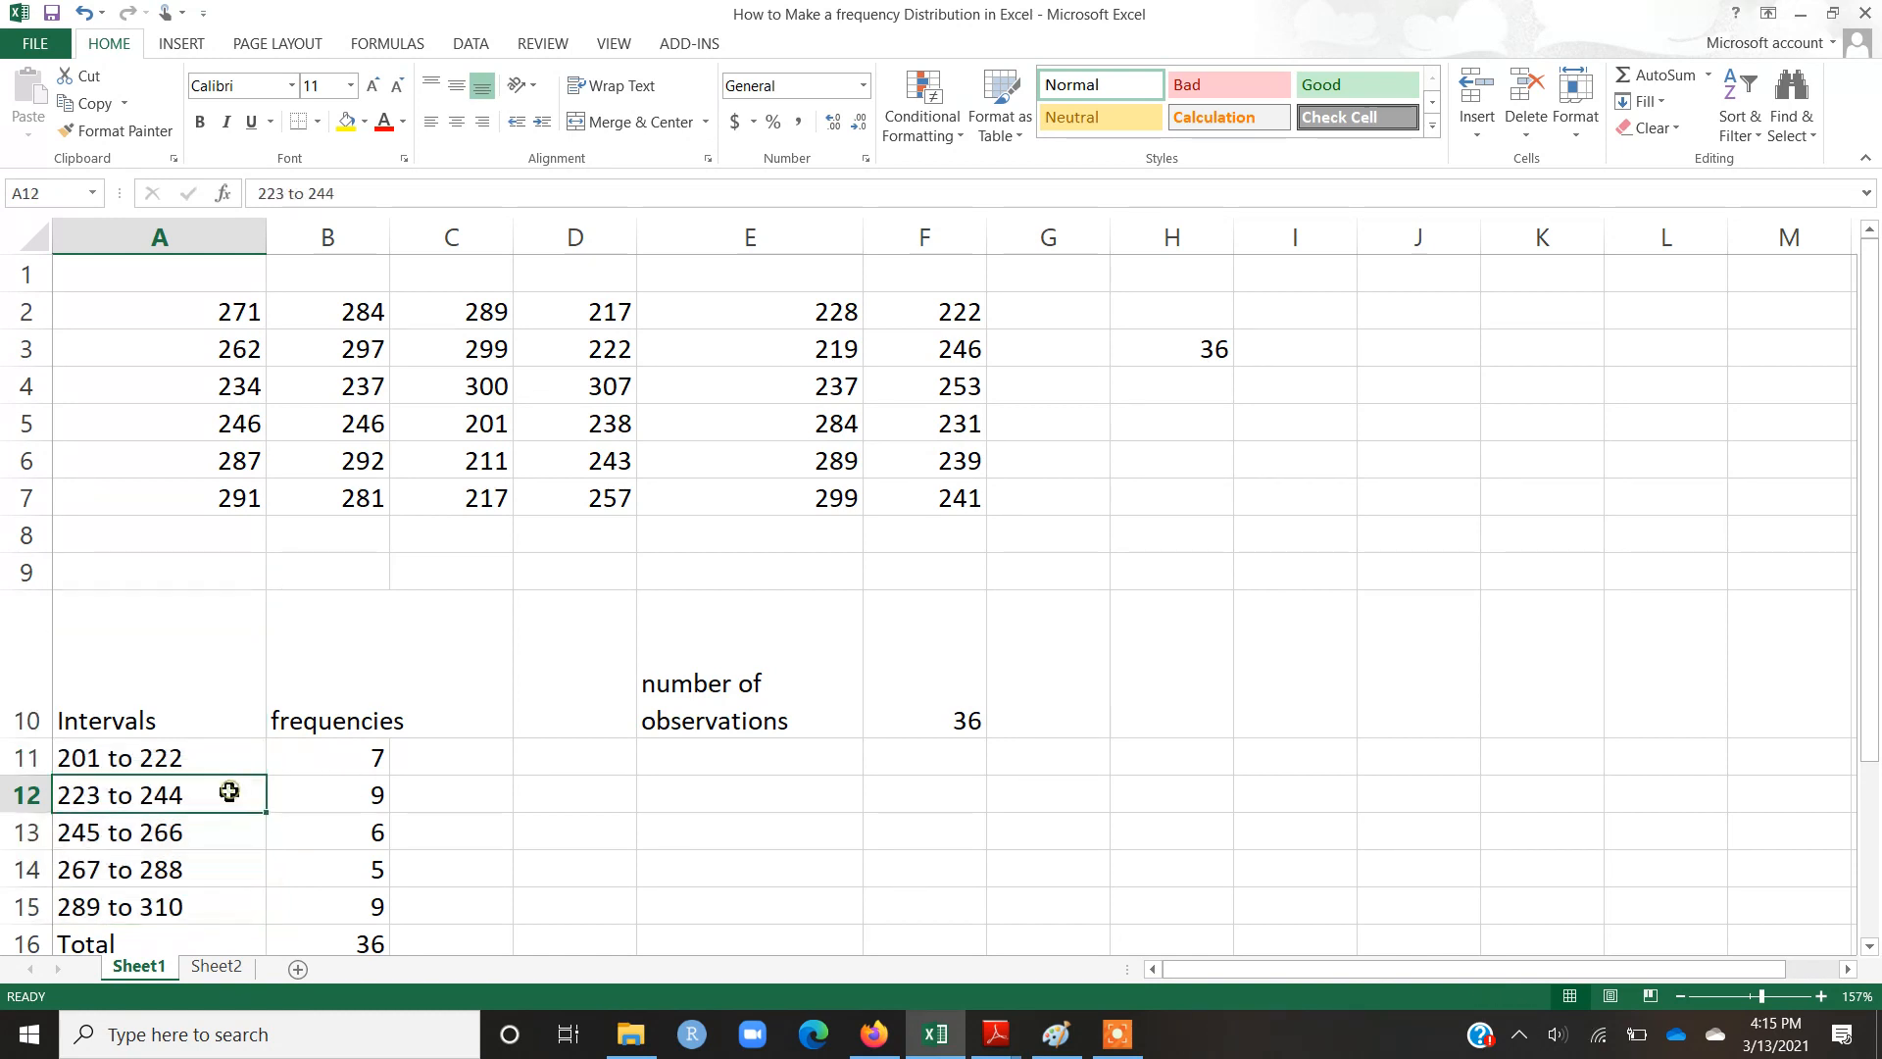
pyautogui.click(162, 763)
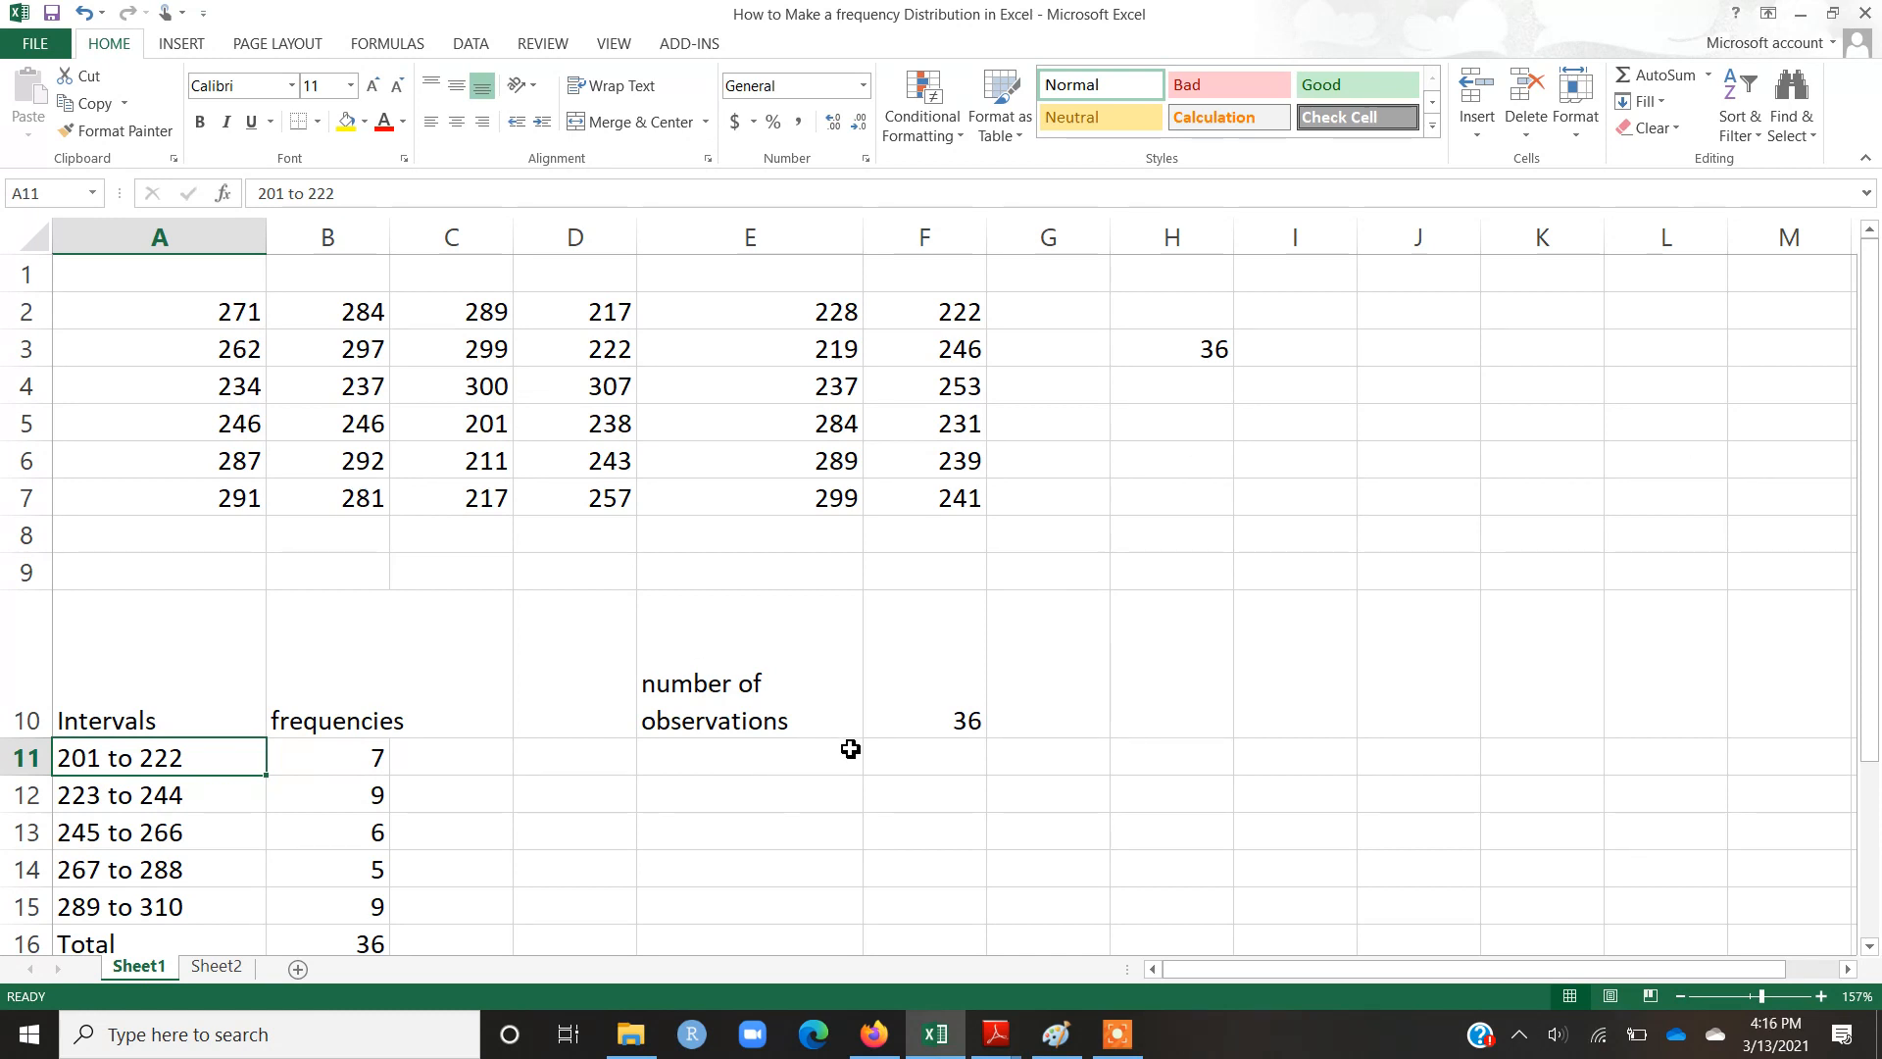
# - Find the smallest data value in cell F11 with the formula =min(A2:F7)
pyautogui.click(950, 757)
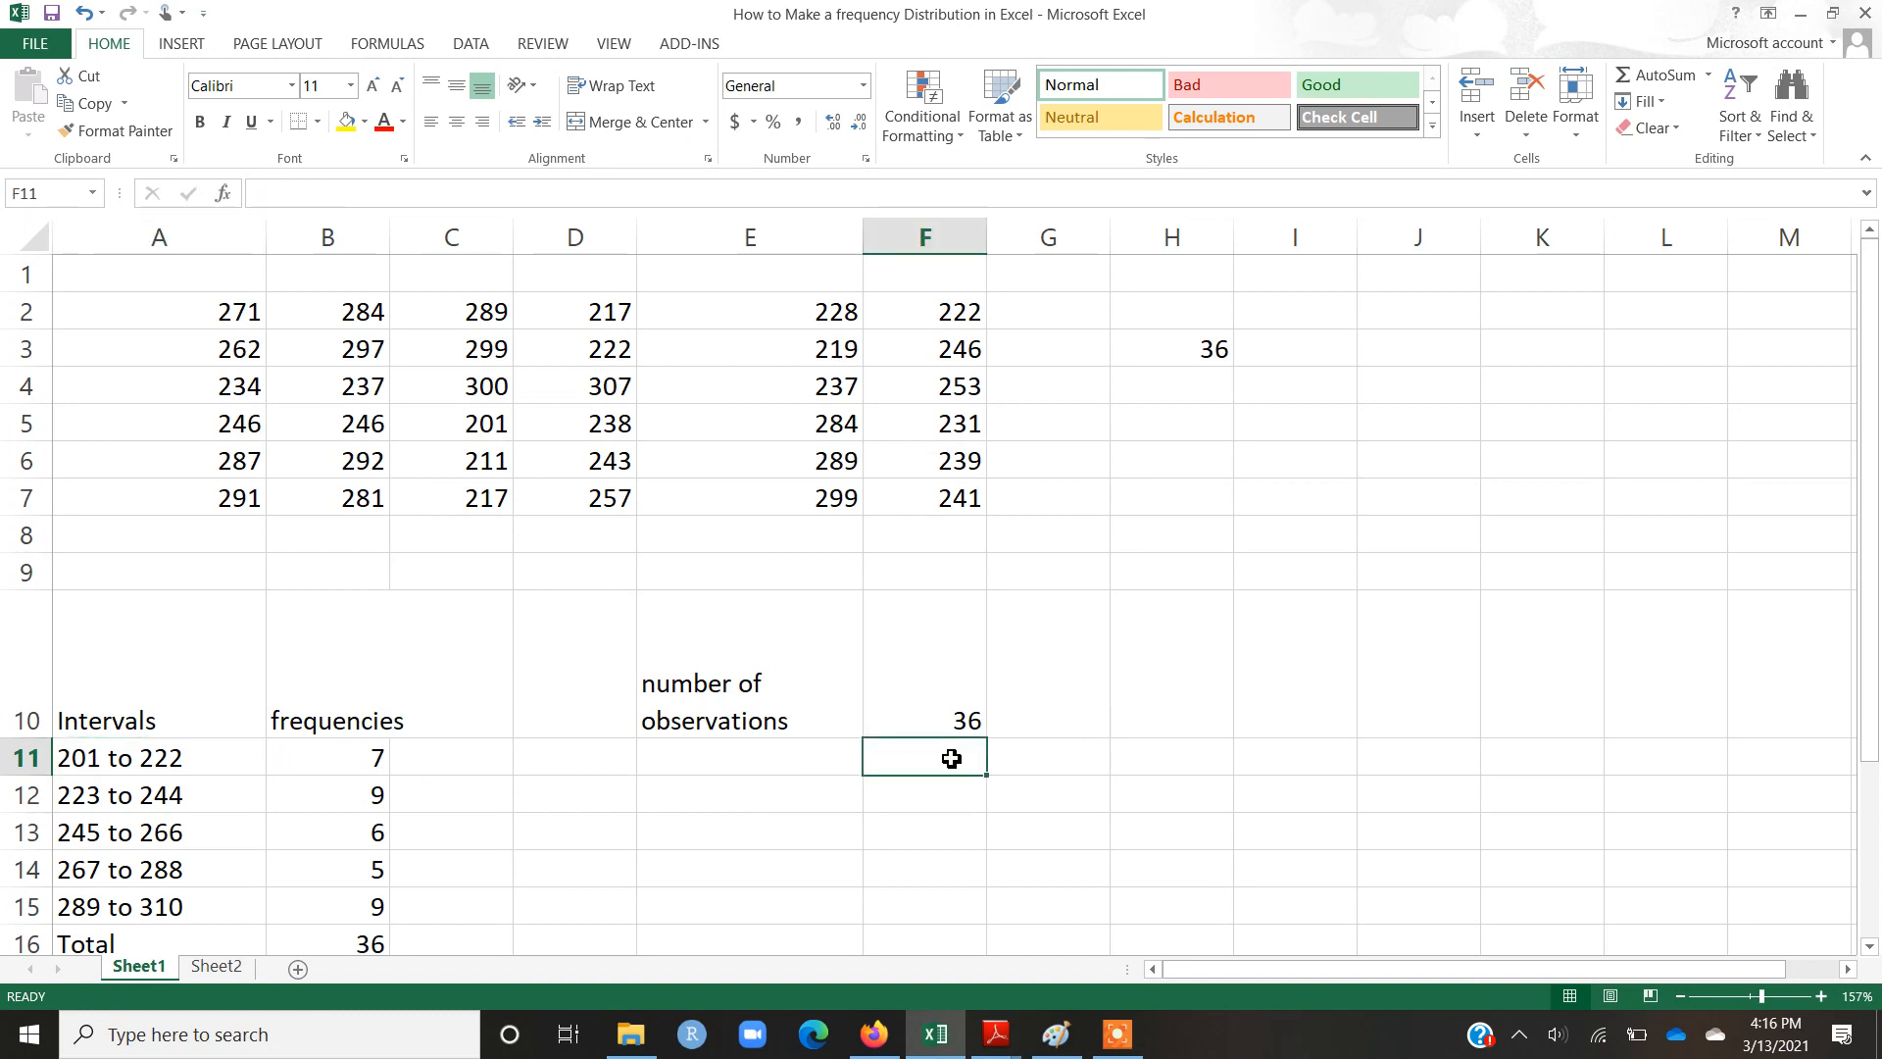
pyautogui.write('=')
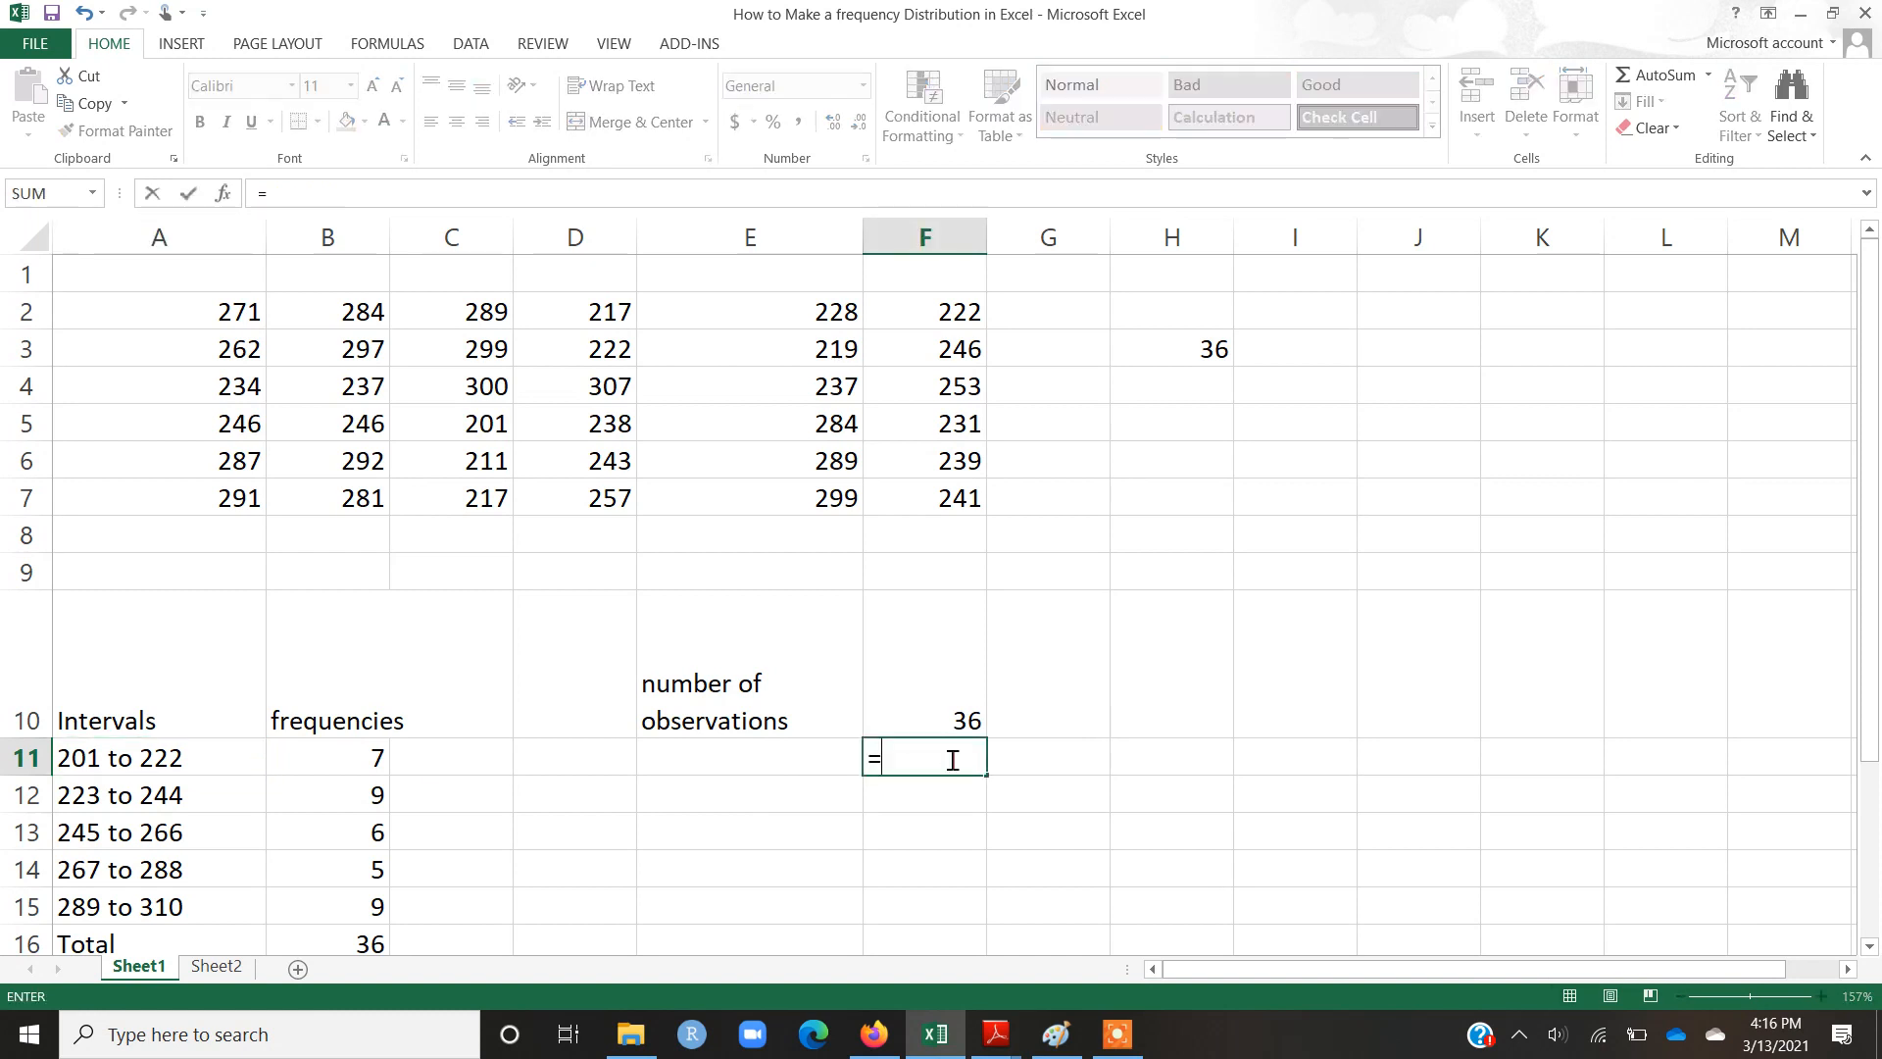
pyautogui.write('min')
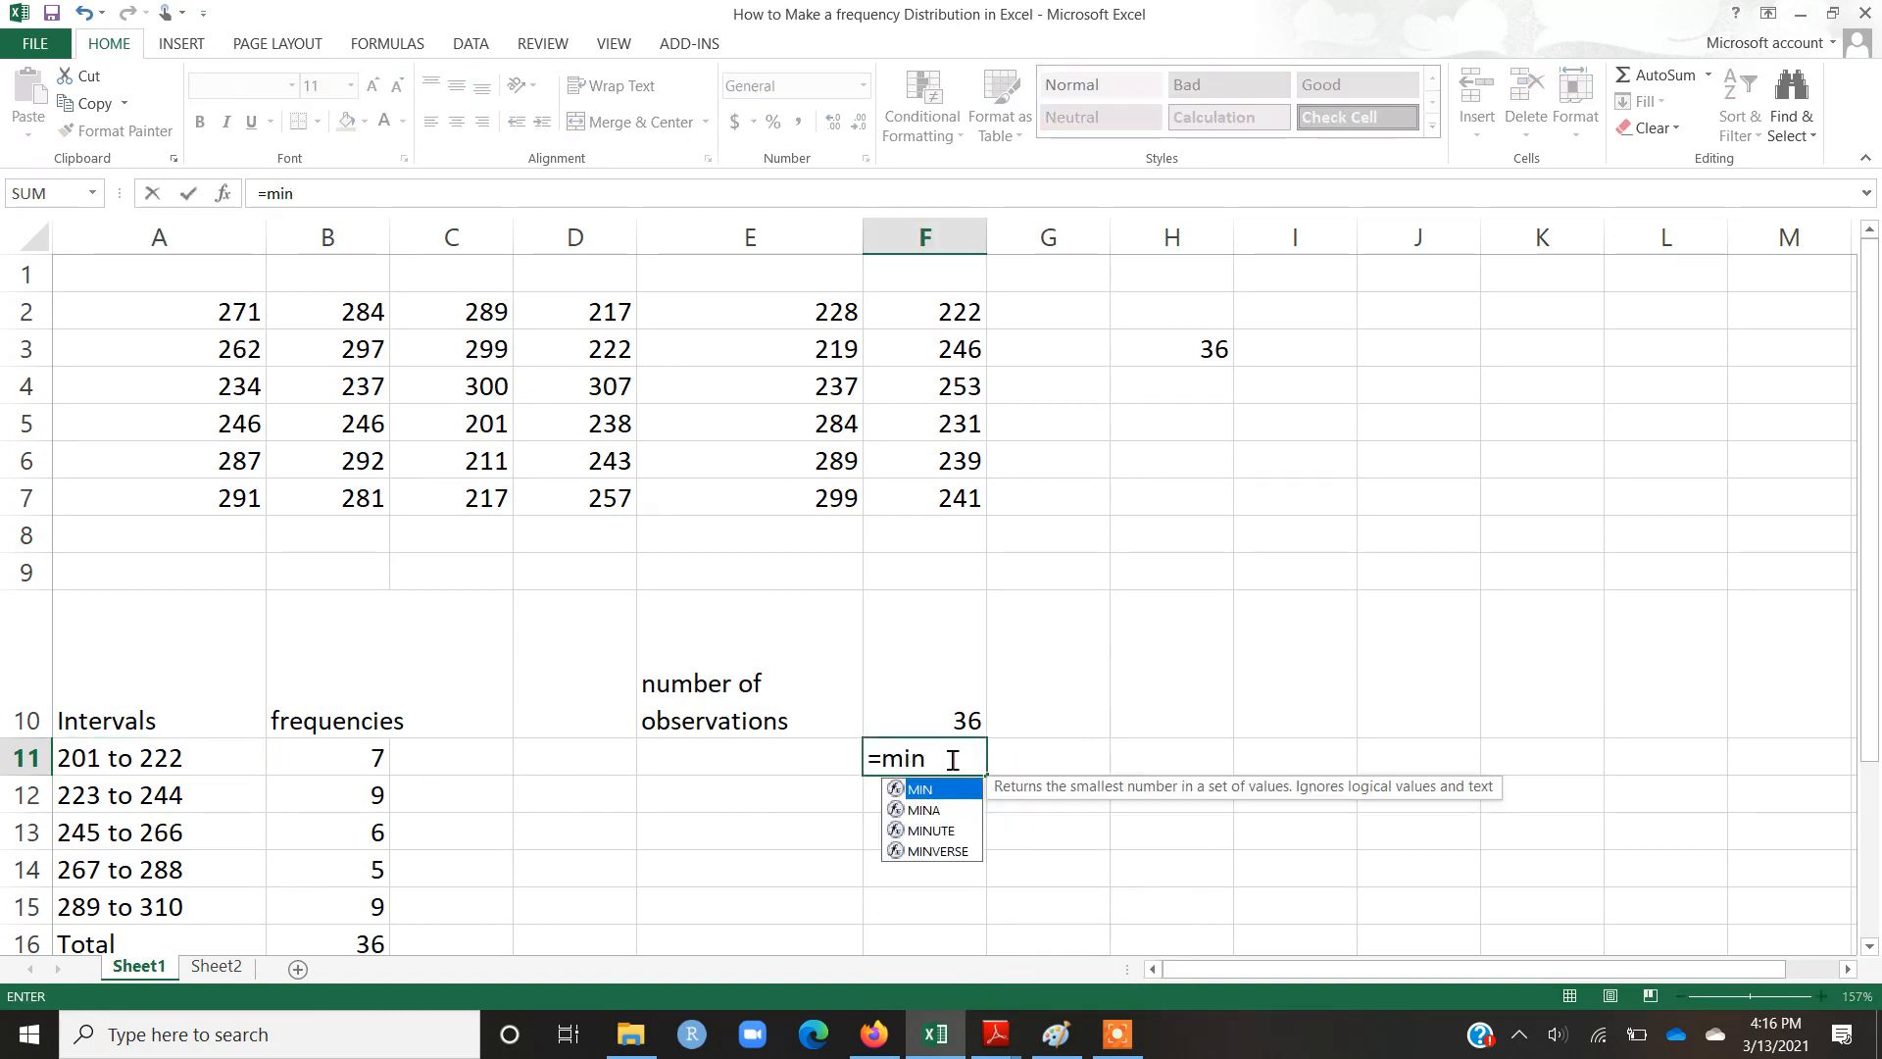
pyautogui.write('(')
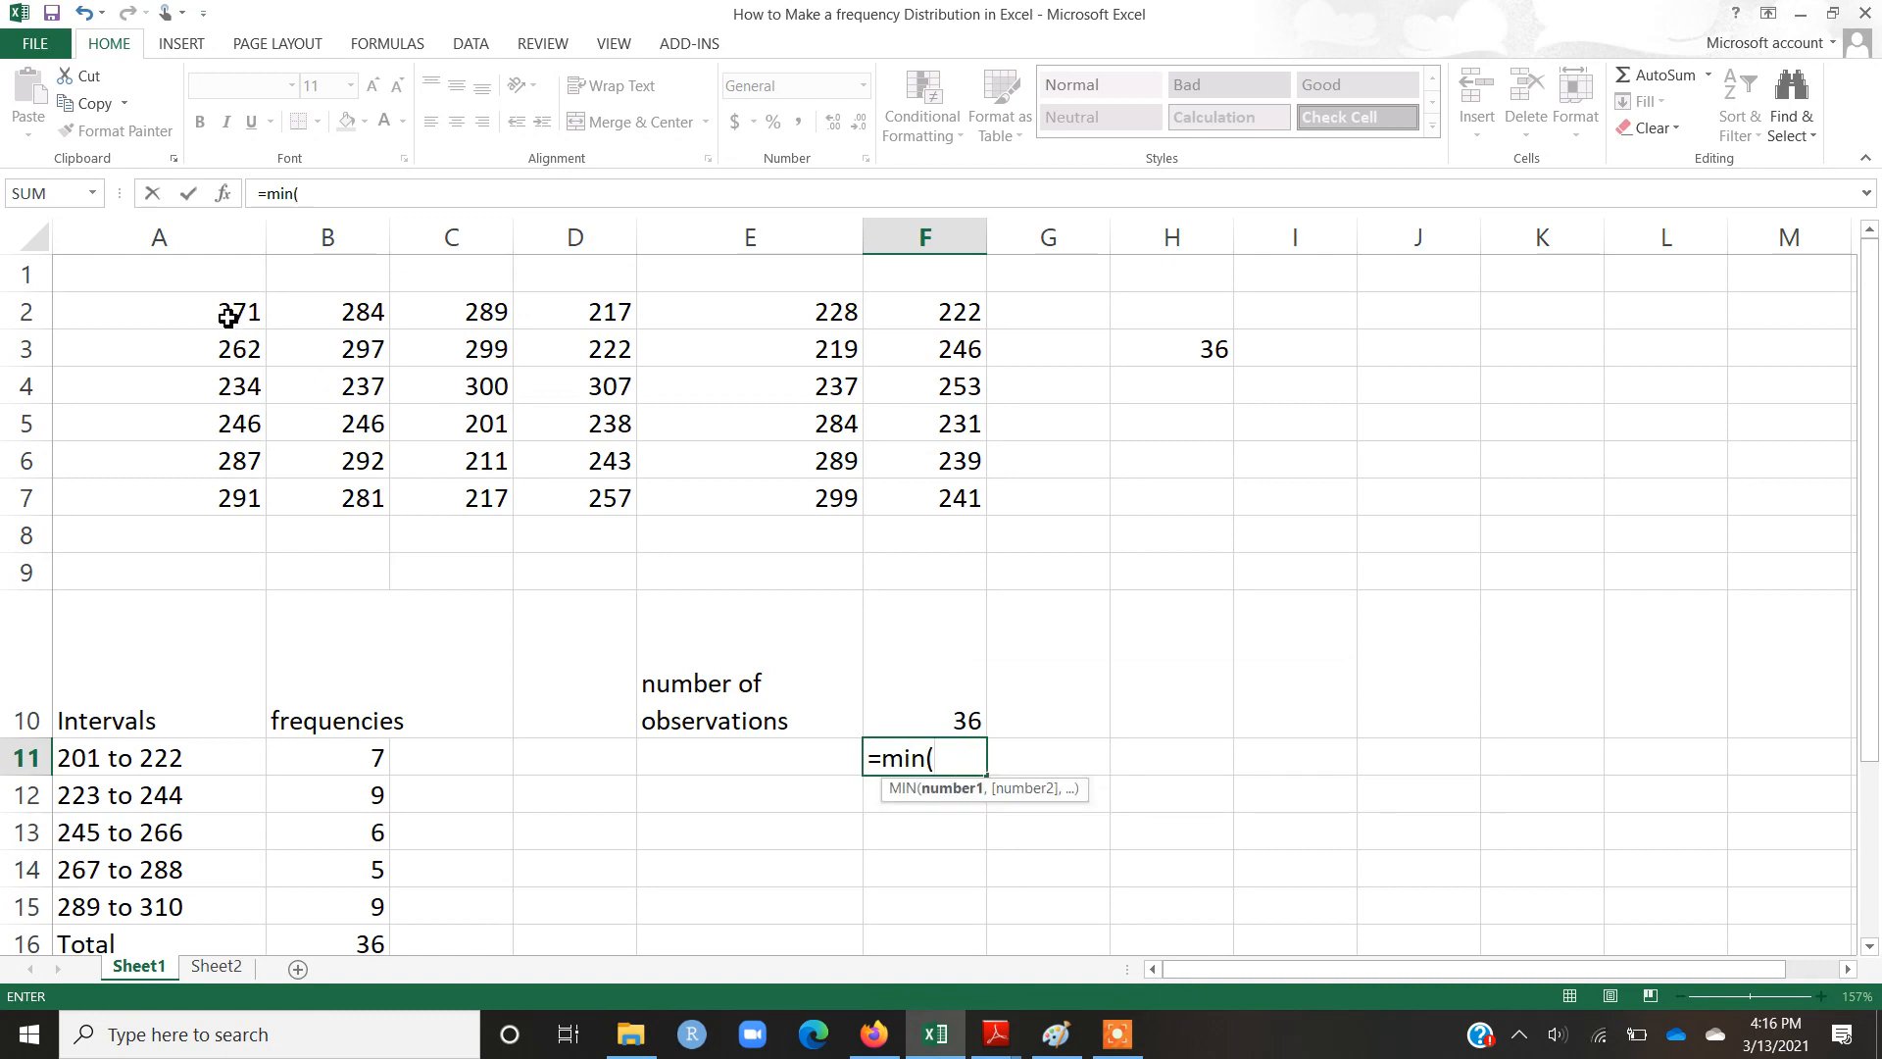
pyautogui.moveTo(228, 317); pyautogui.dragTo(973, 500)
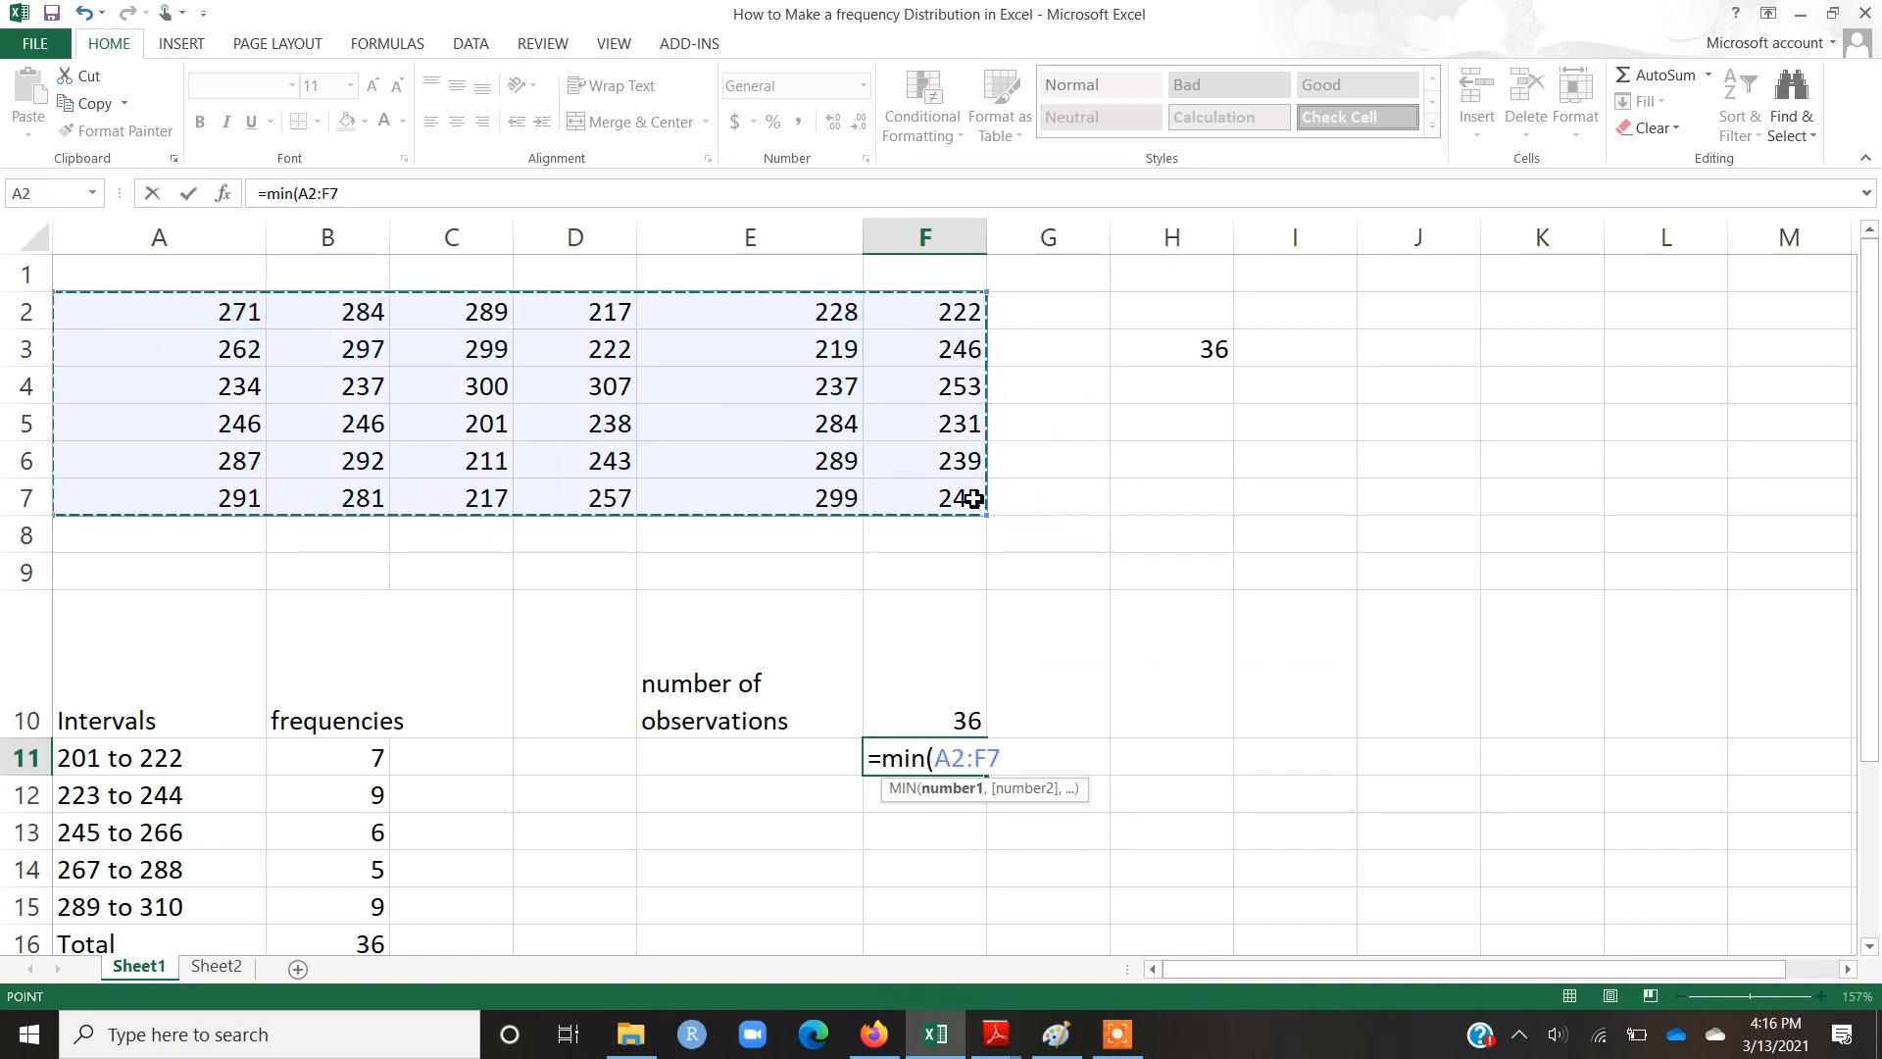
pyautogui.press('Return')
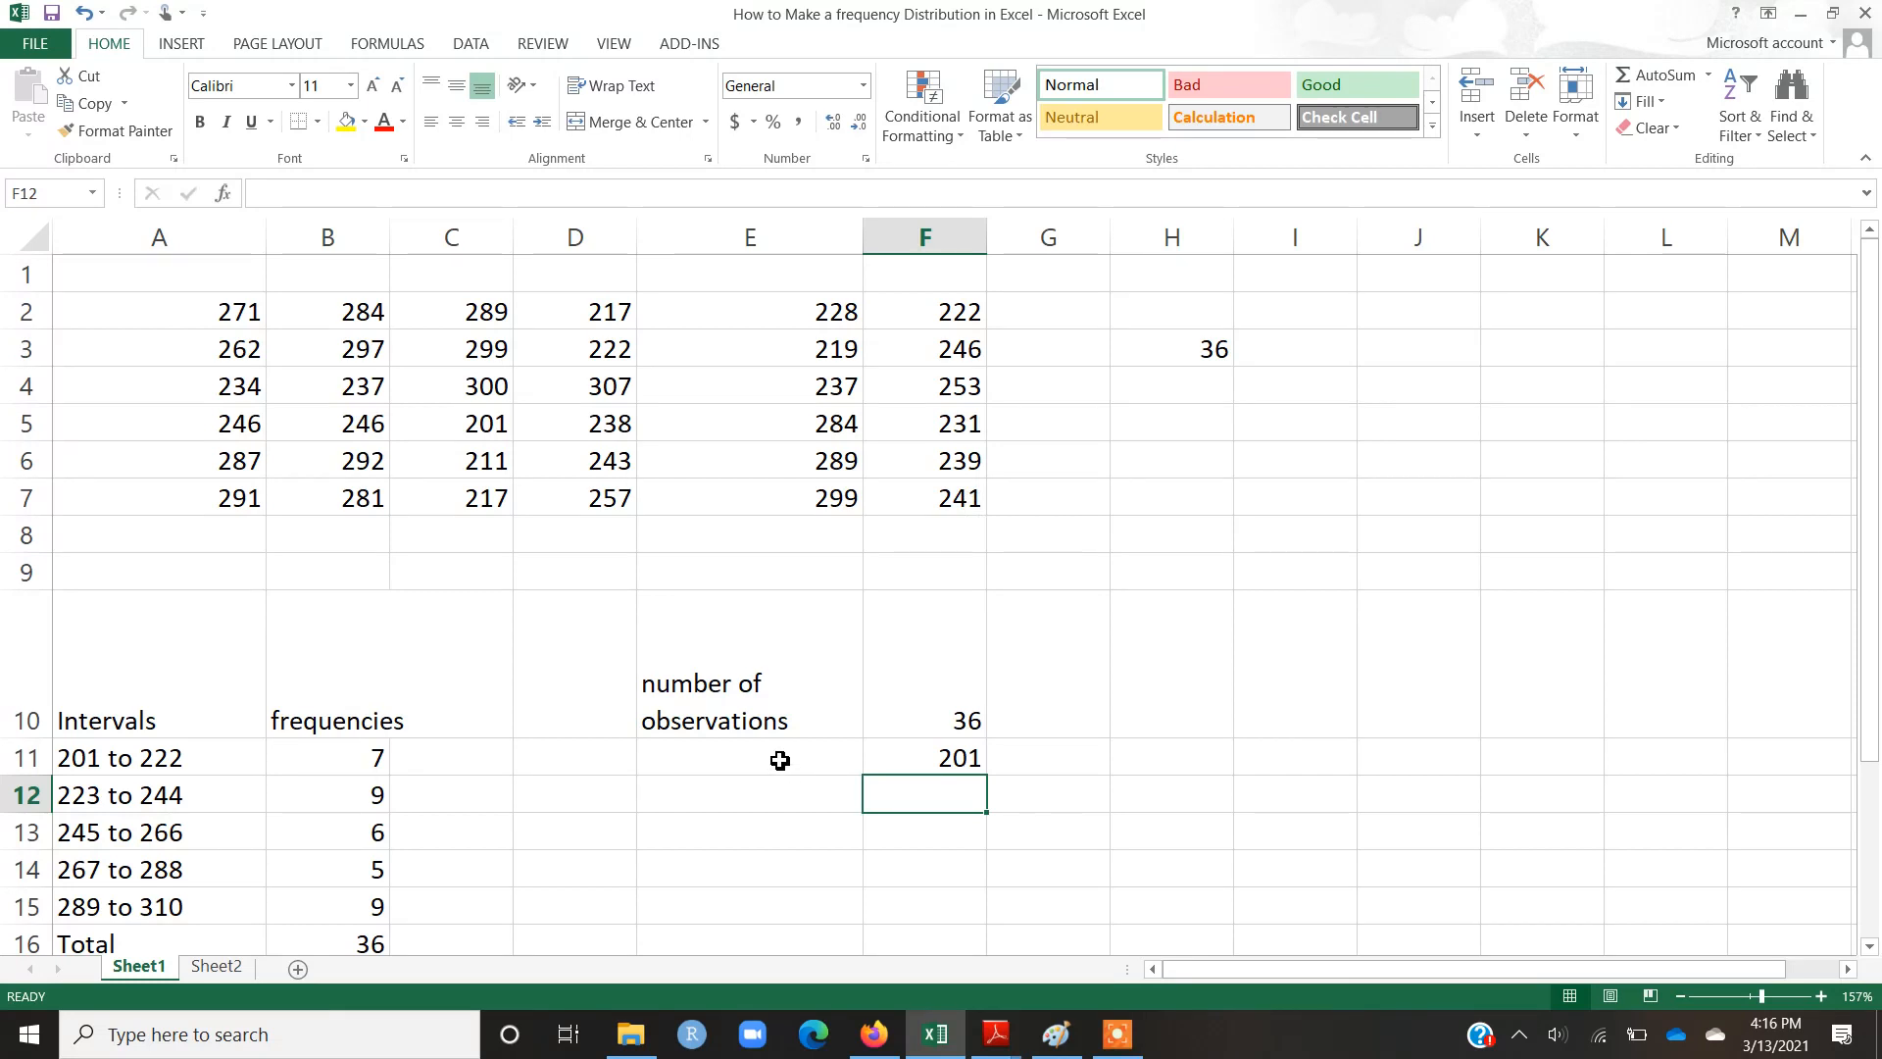
# - Label the minimum by entering "min" in E11
pyautogui.click(780, 761)
pyautogui.write('min')
pyautogui.press('Return')
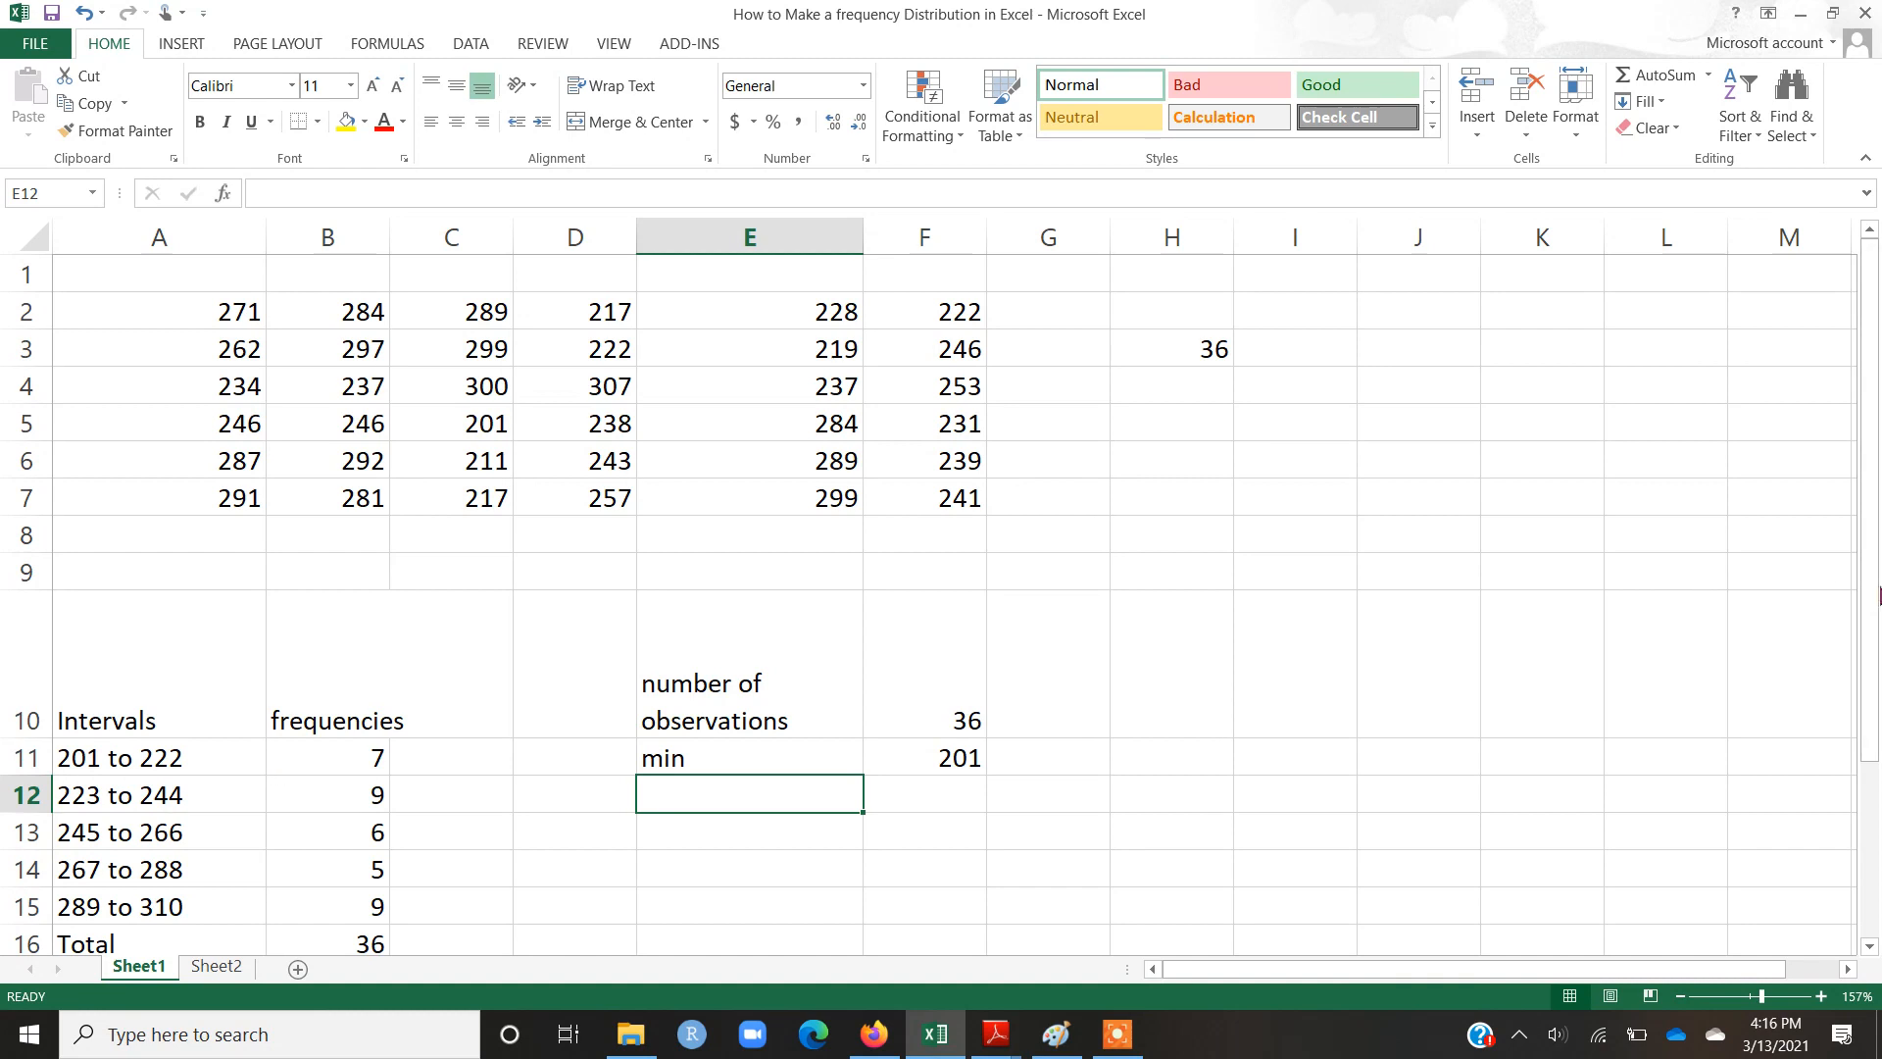
# - Enter the function name "COUNTIFS" as a note in E12
pyautogui.moveTo(1872, 551); pyautogui.dragTo(1873, 551)
pyautogui.write('COUNTI')
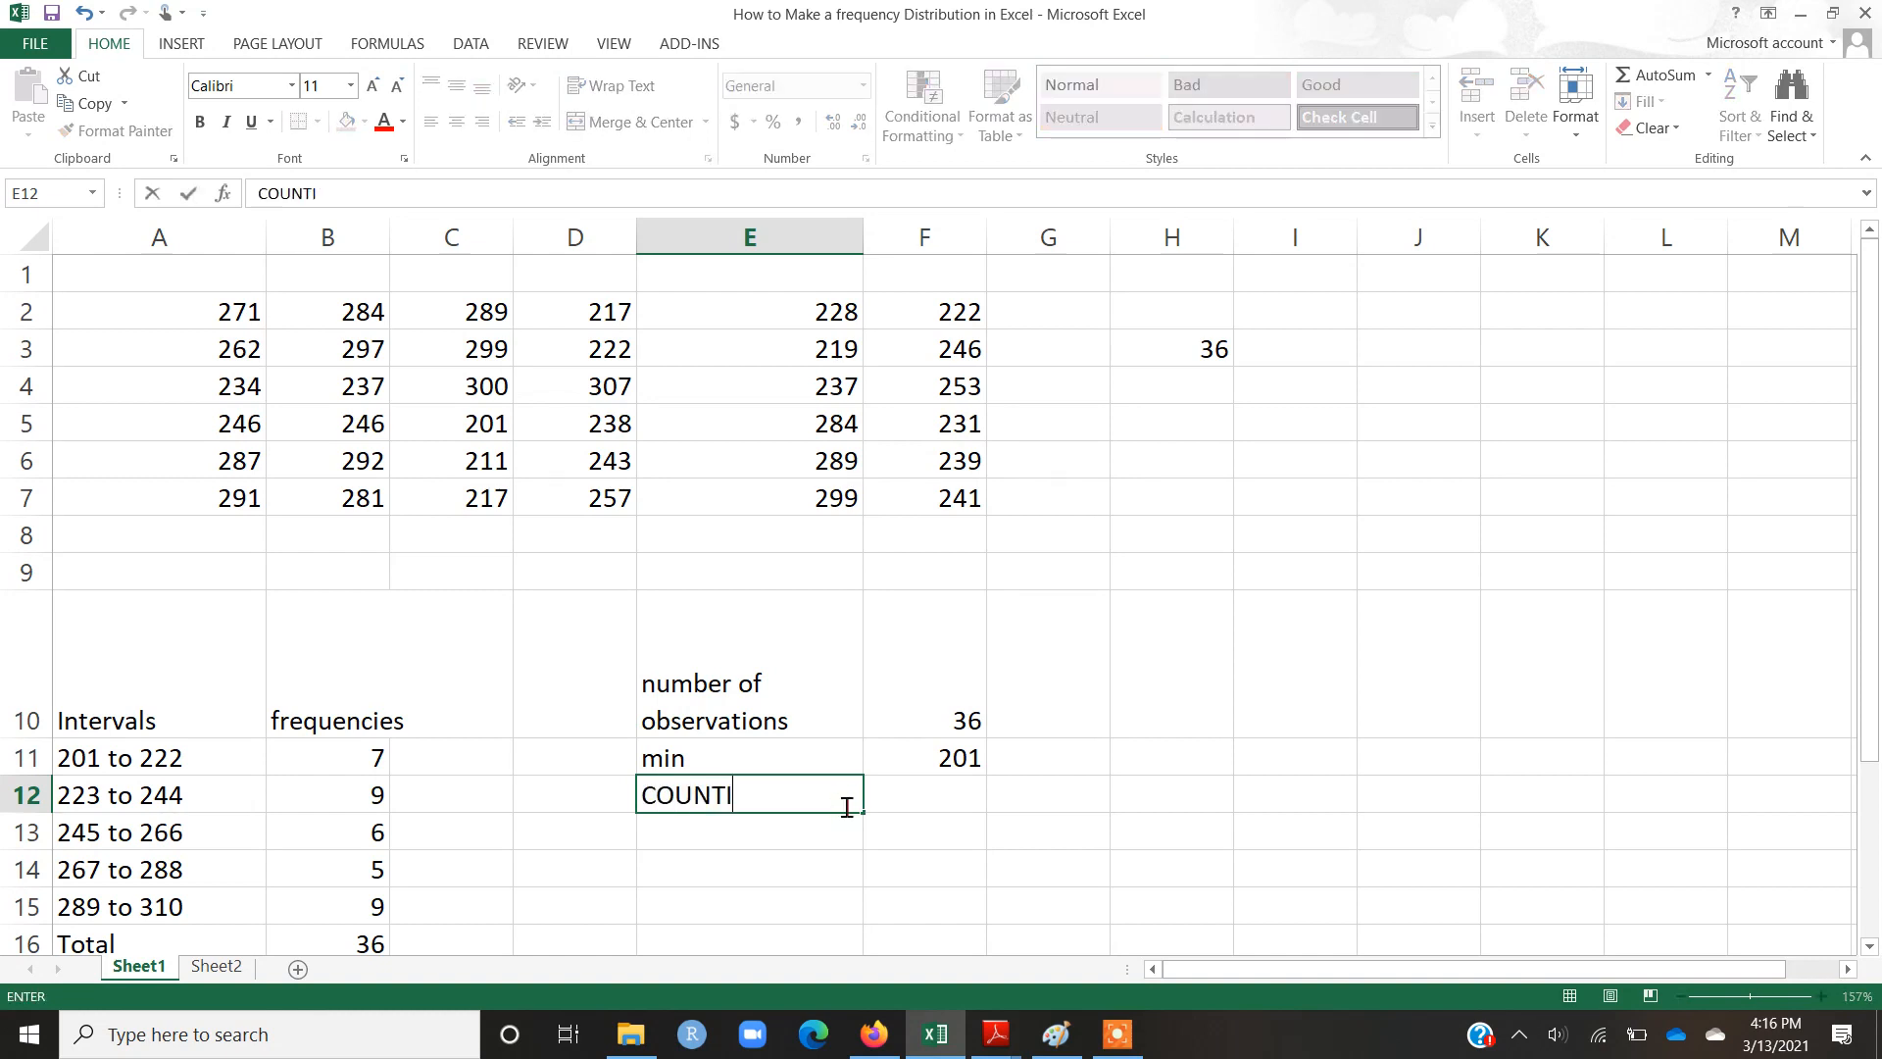
pyautogui.write('FS')
pyautogui.press('Return')
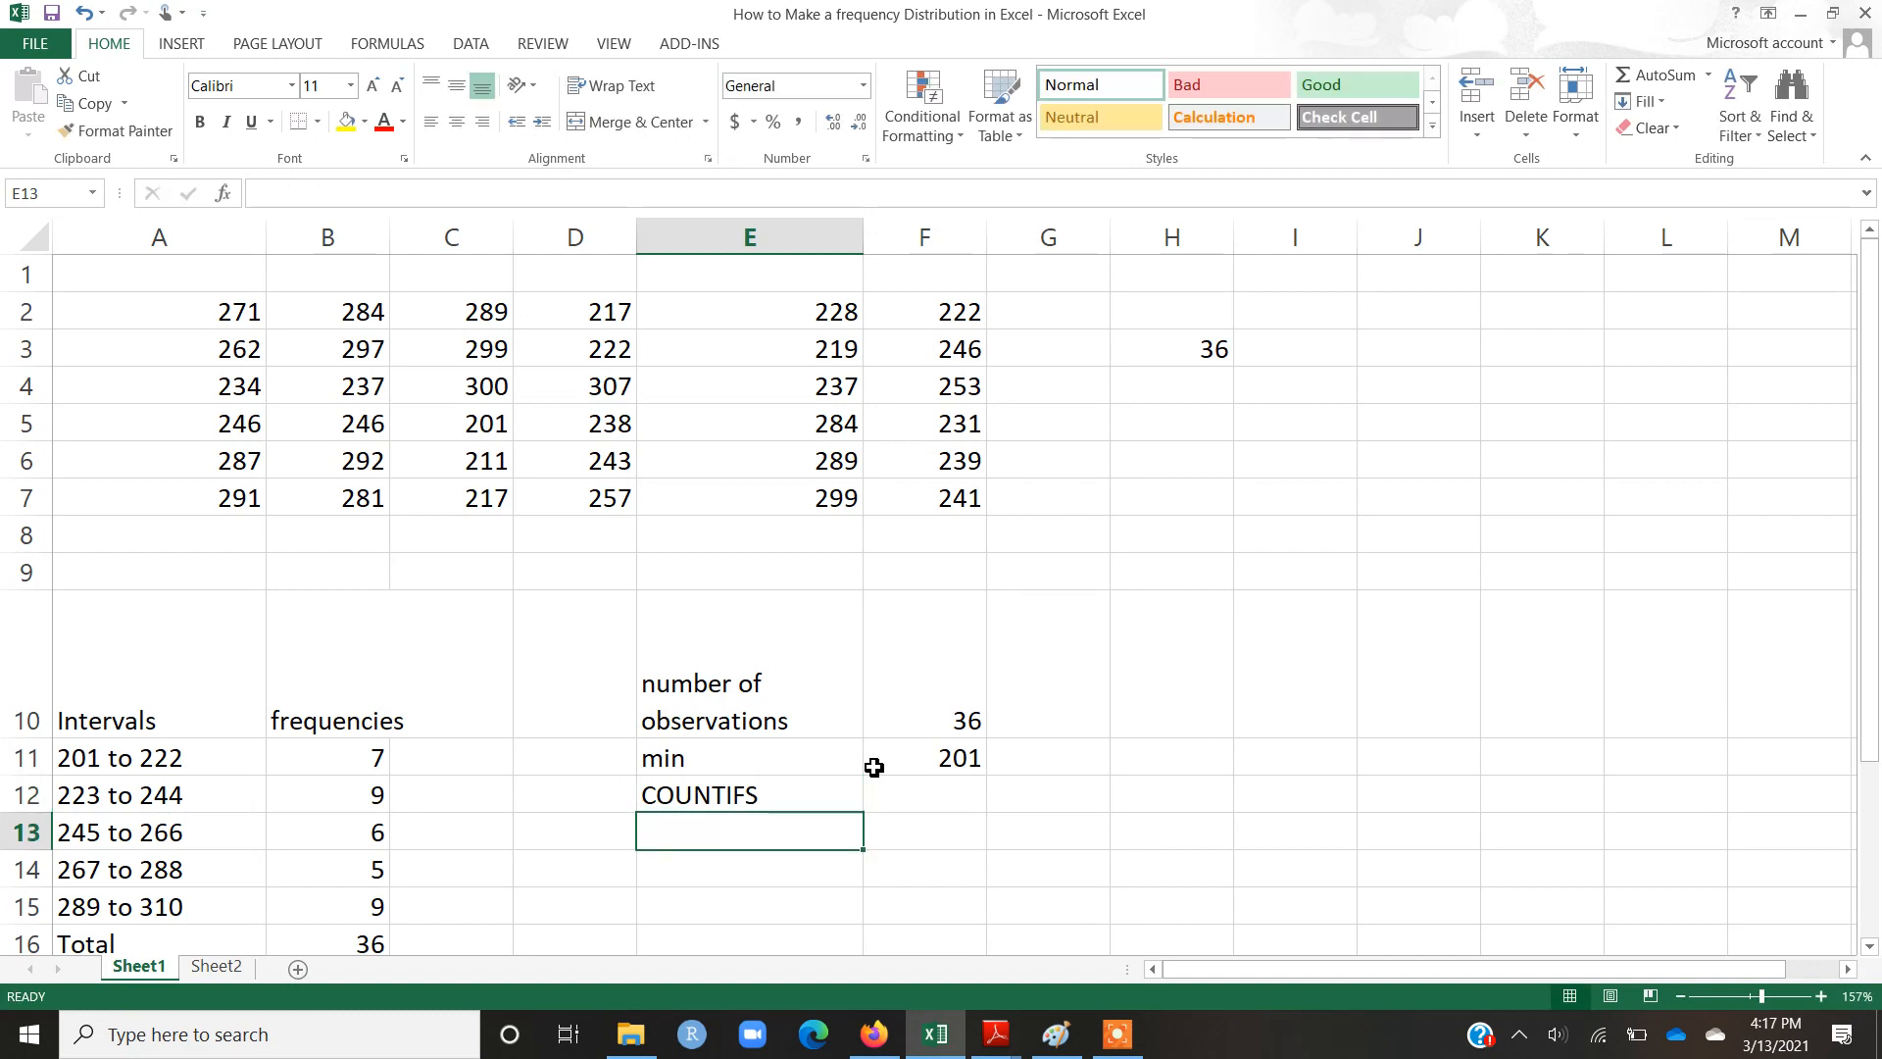
# - Using B11's formula as reference, count the values of the first interval in C11 with =countifs(A2:F7,">200", A2:F7, "<223")
pyautogui.doubleClick(338, 755)
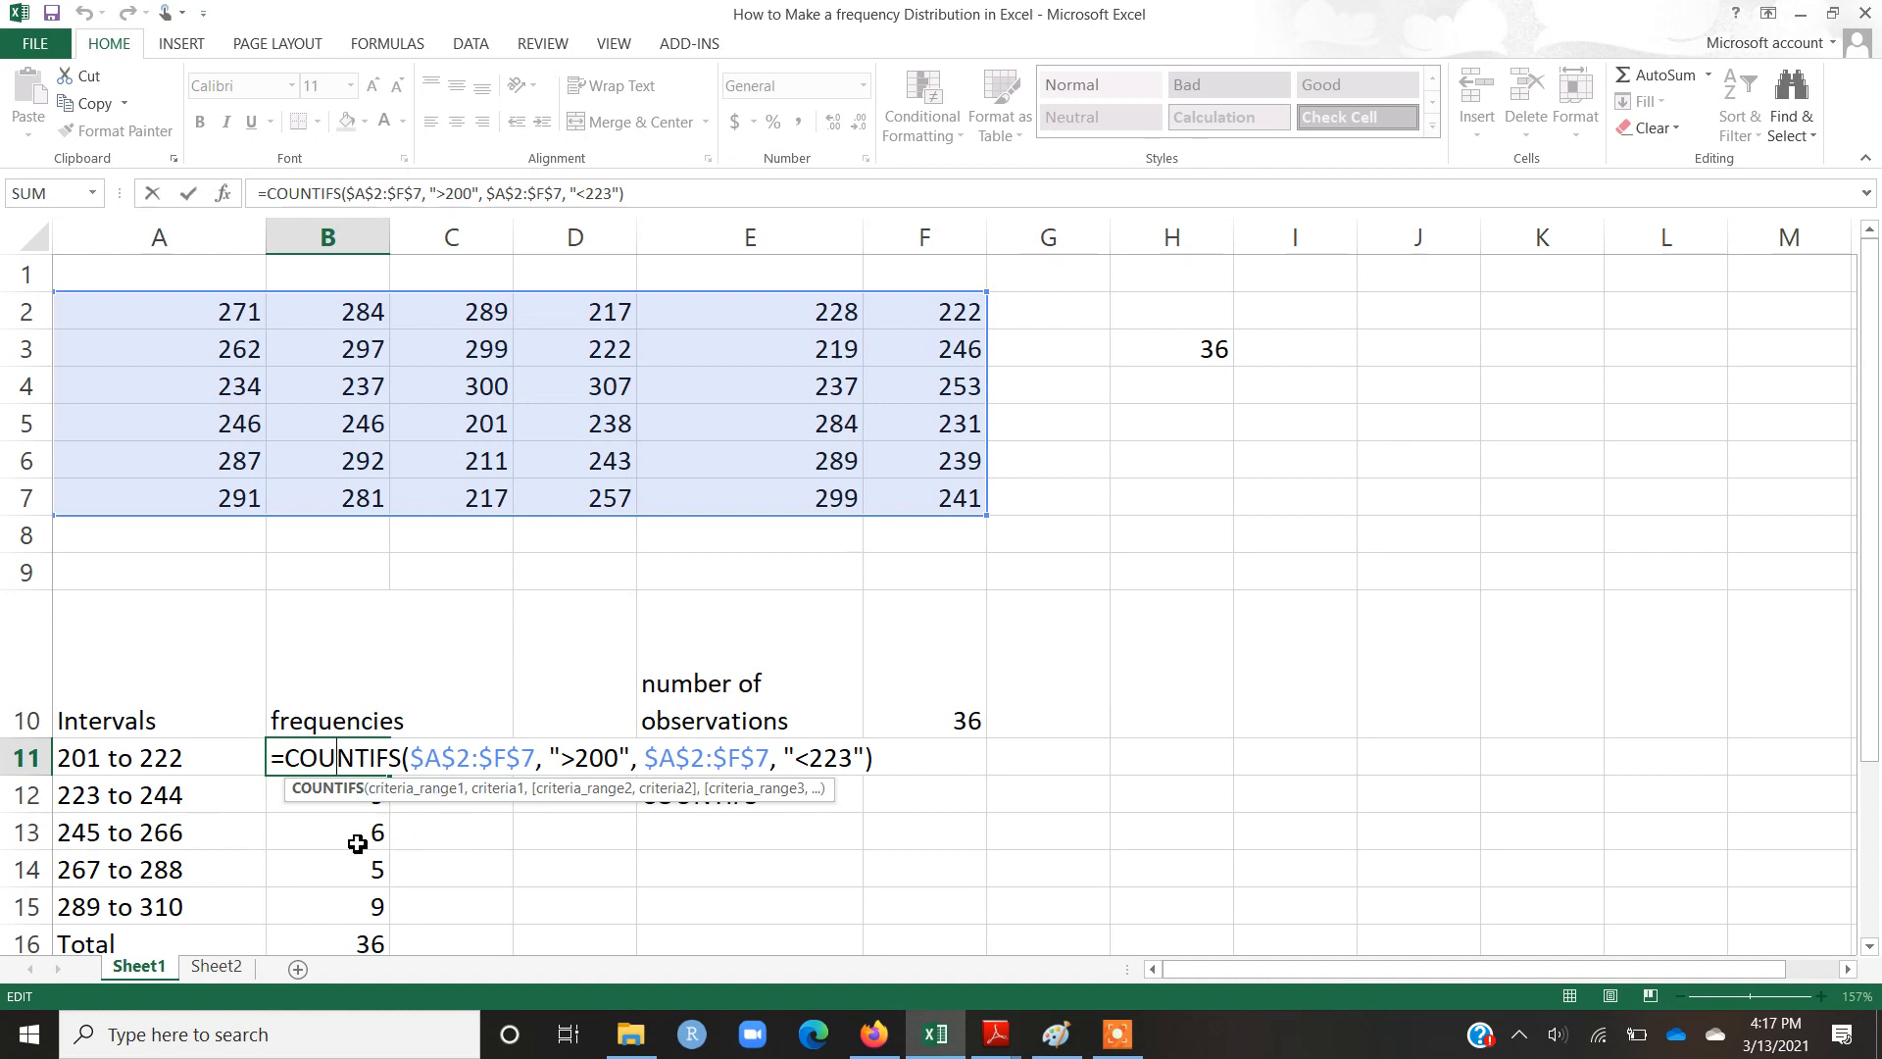
pyautogui.press('Return')
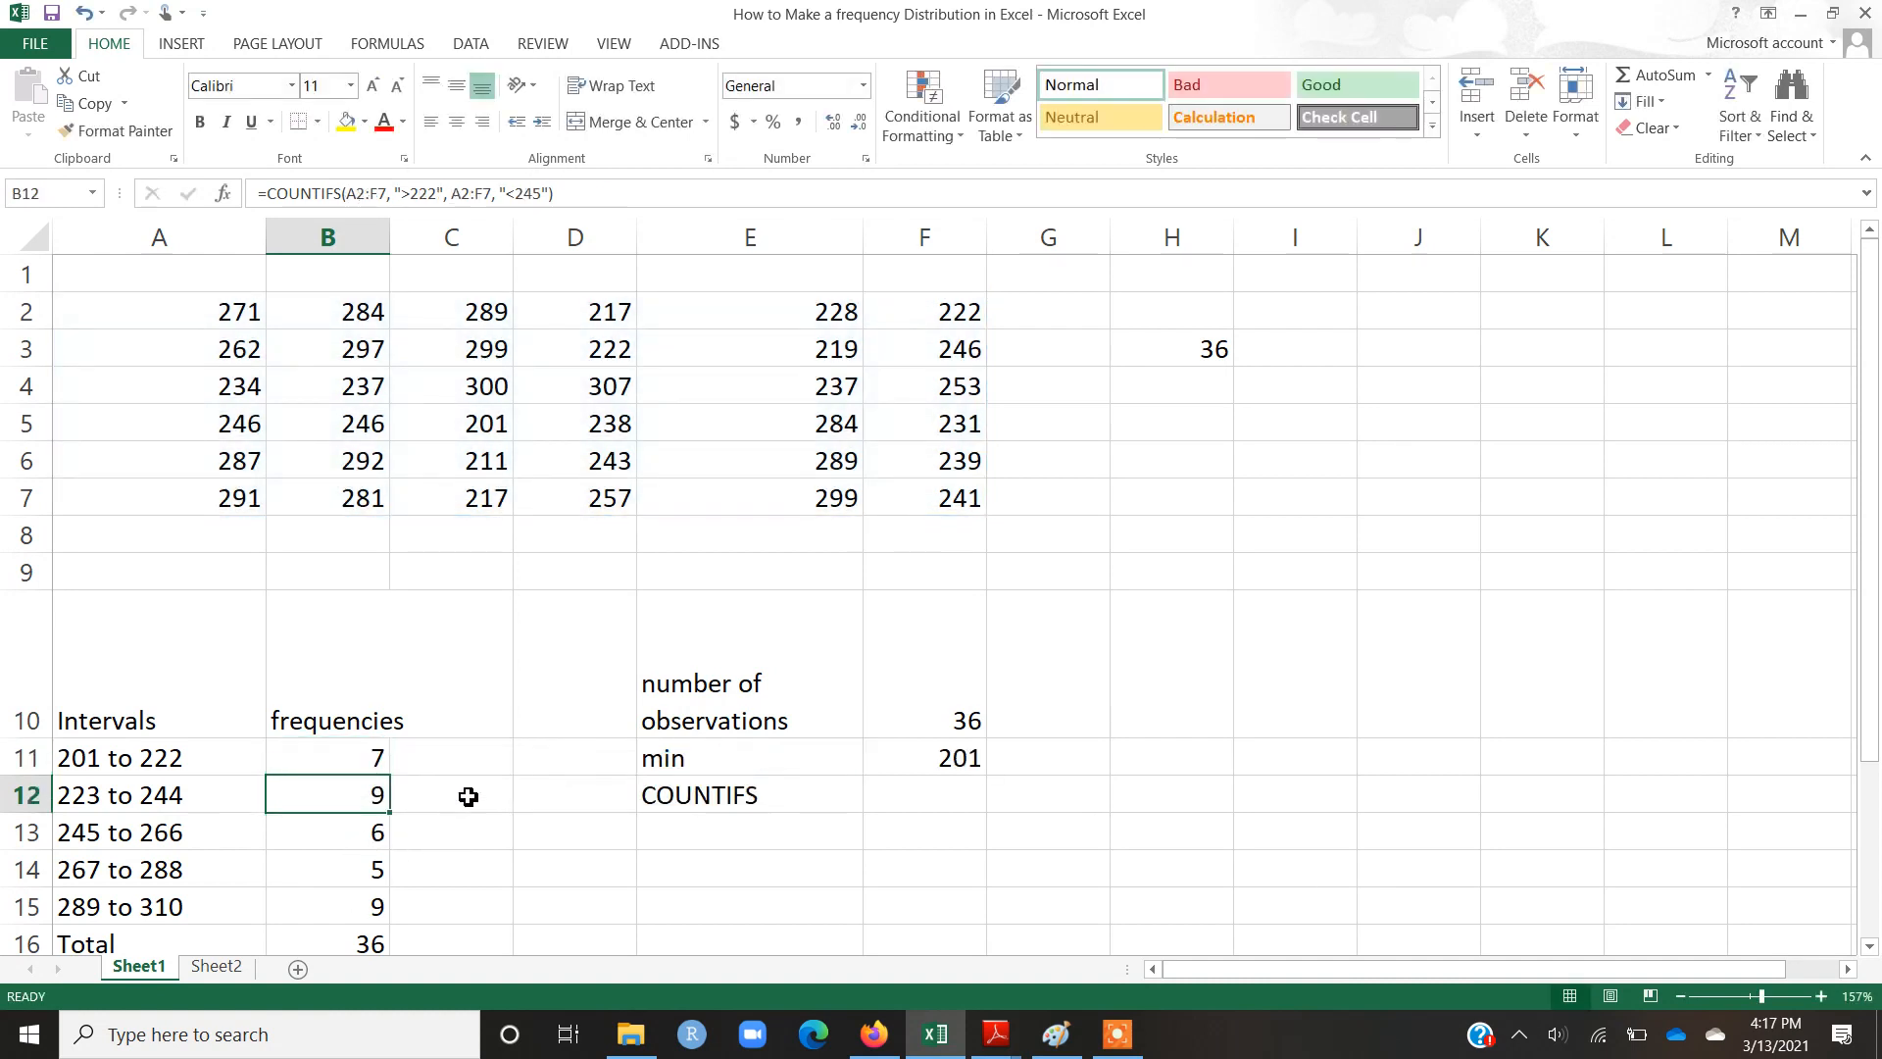
pyautogui.click(451, 761)
pyautogui.write('=')
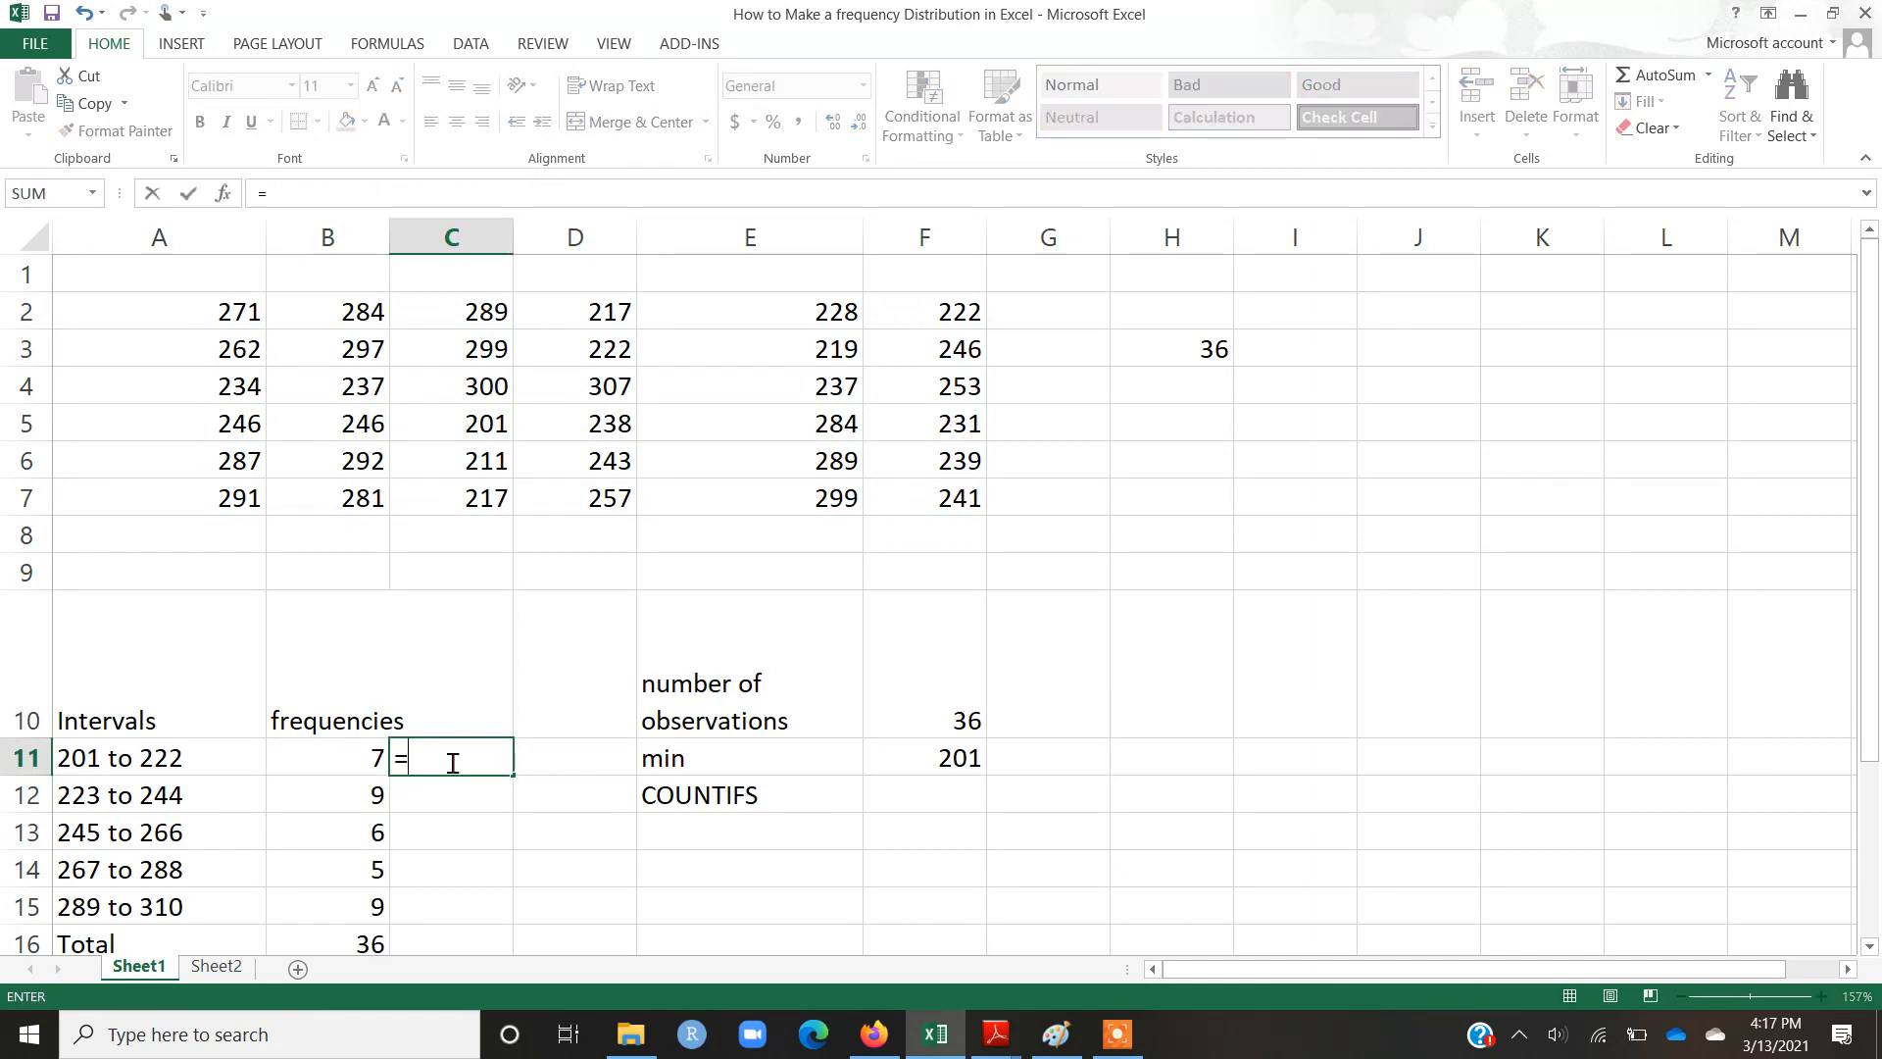
pyautogui.write('counti')
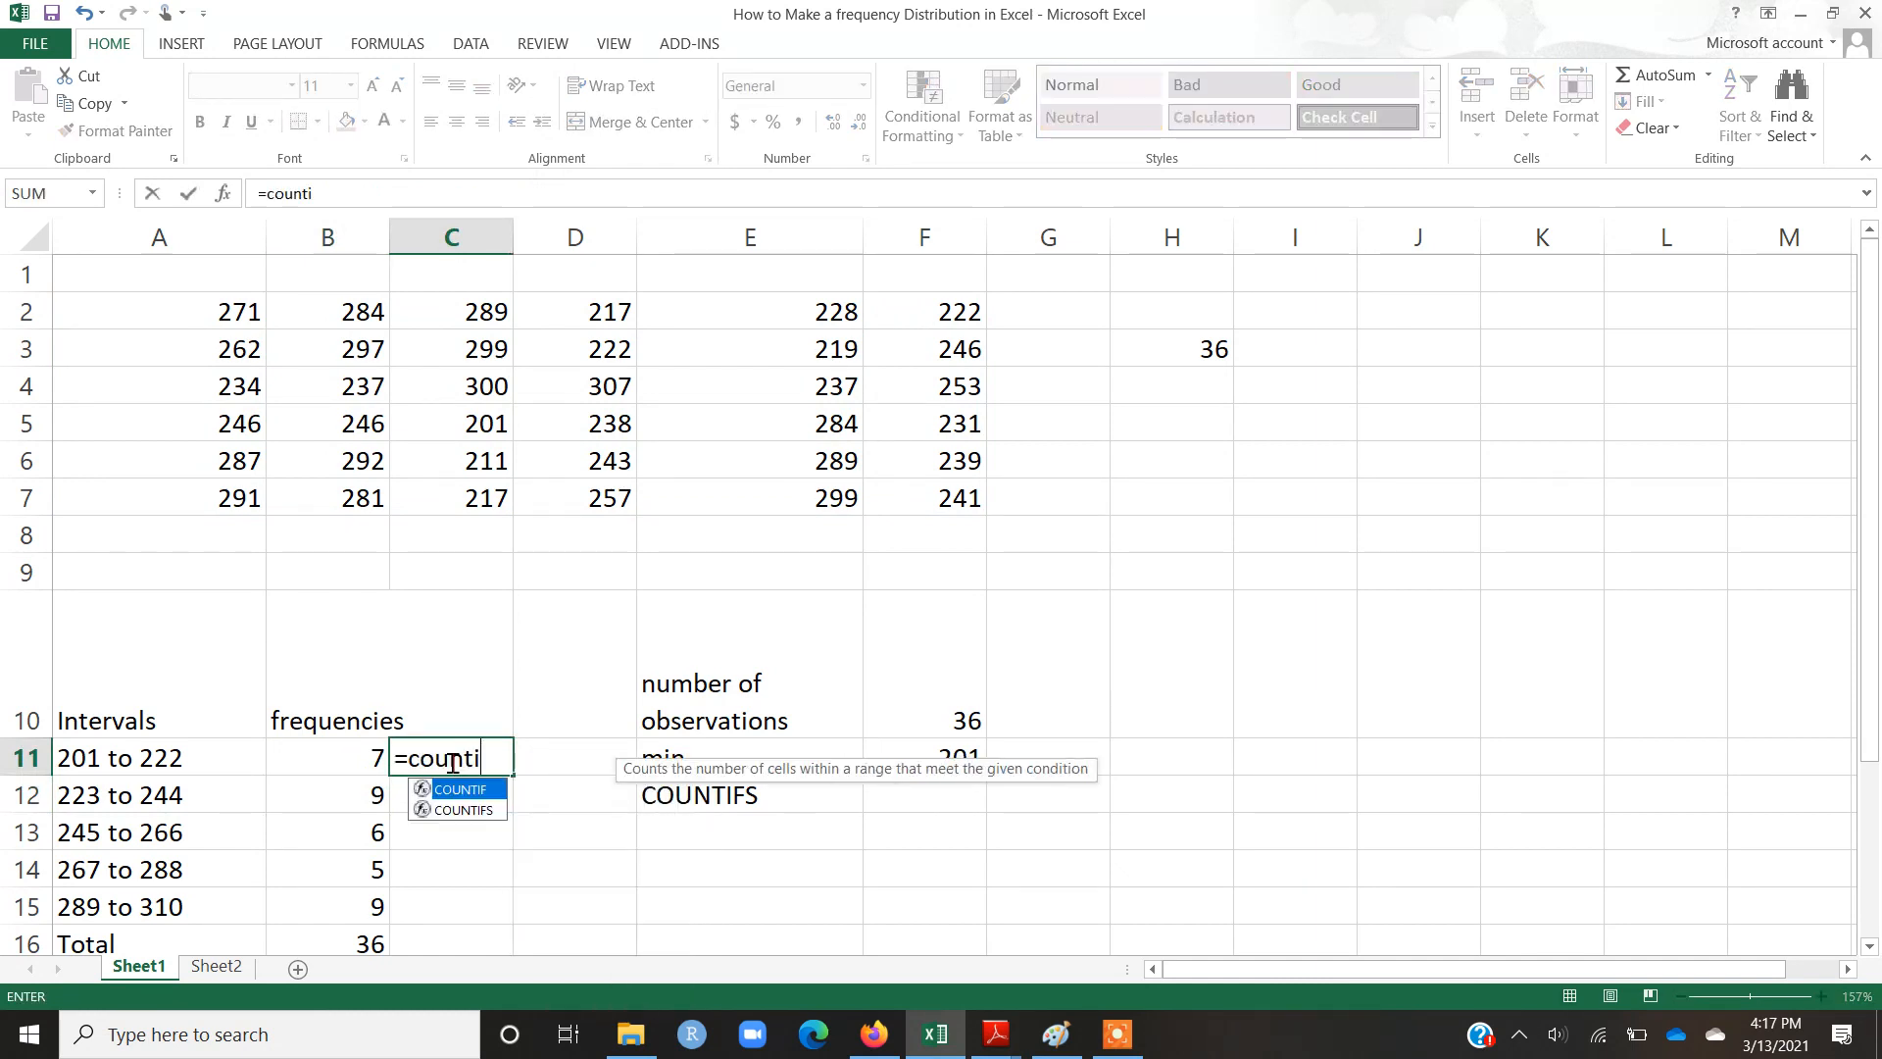
pyautogui.write('fs(')
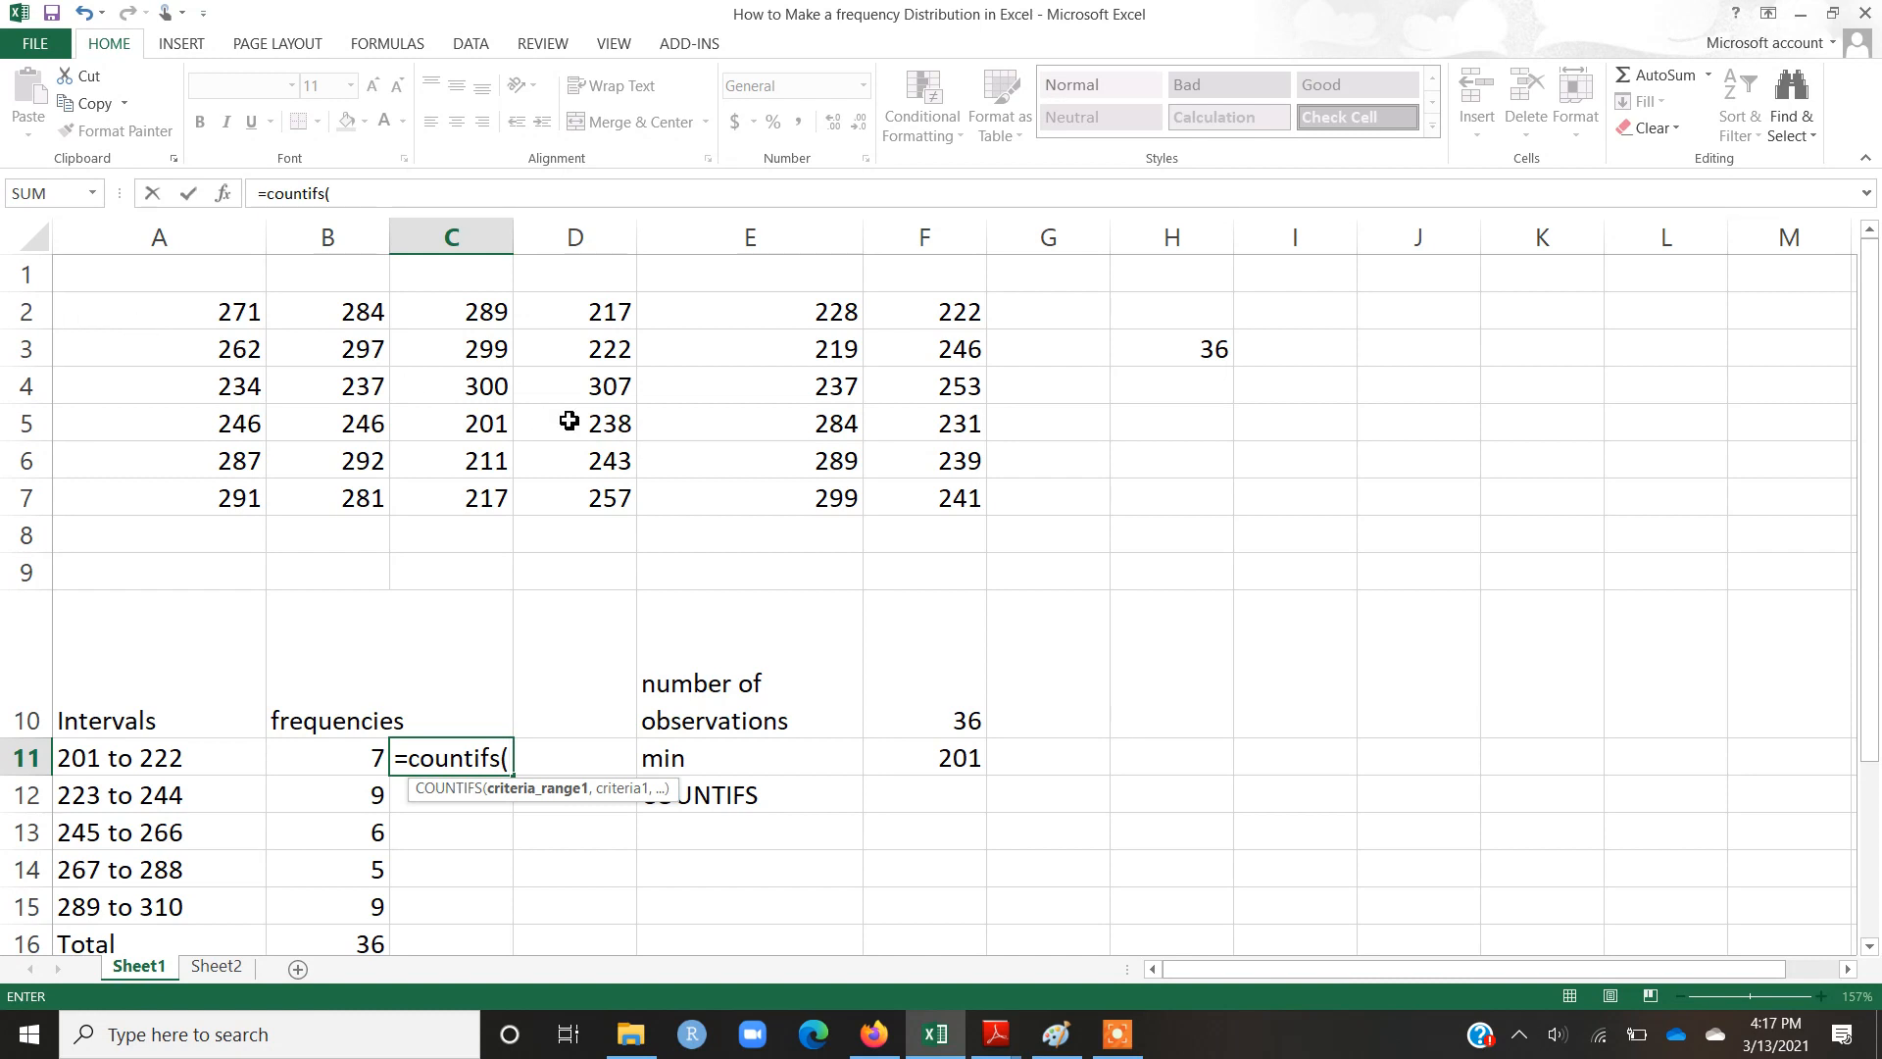
pyautogui.moveTo(224, 312); pyautogui.dragTo(960, 496)
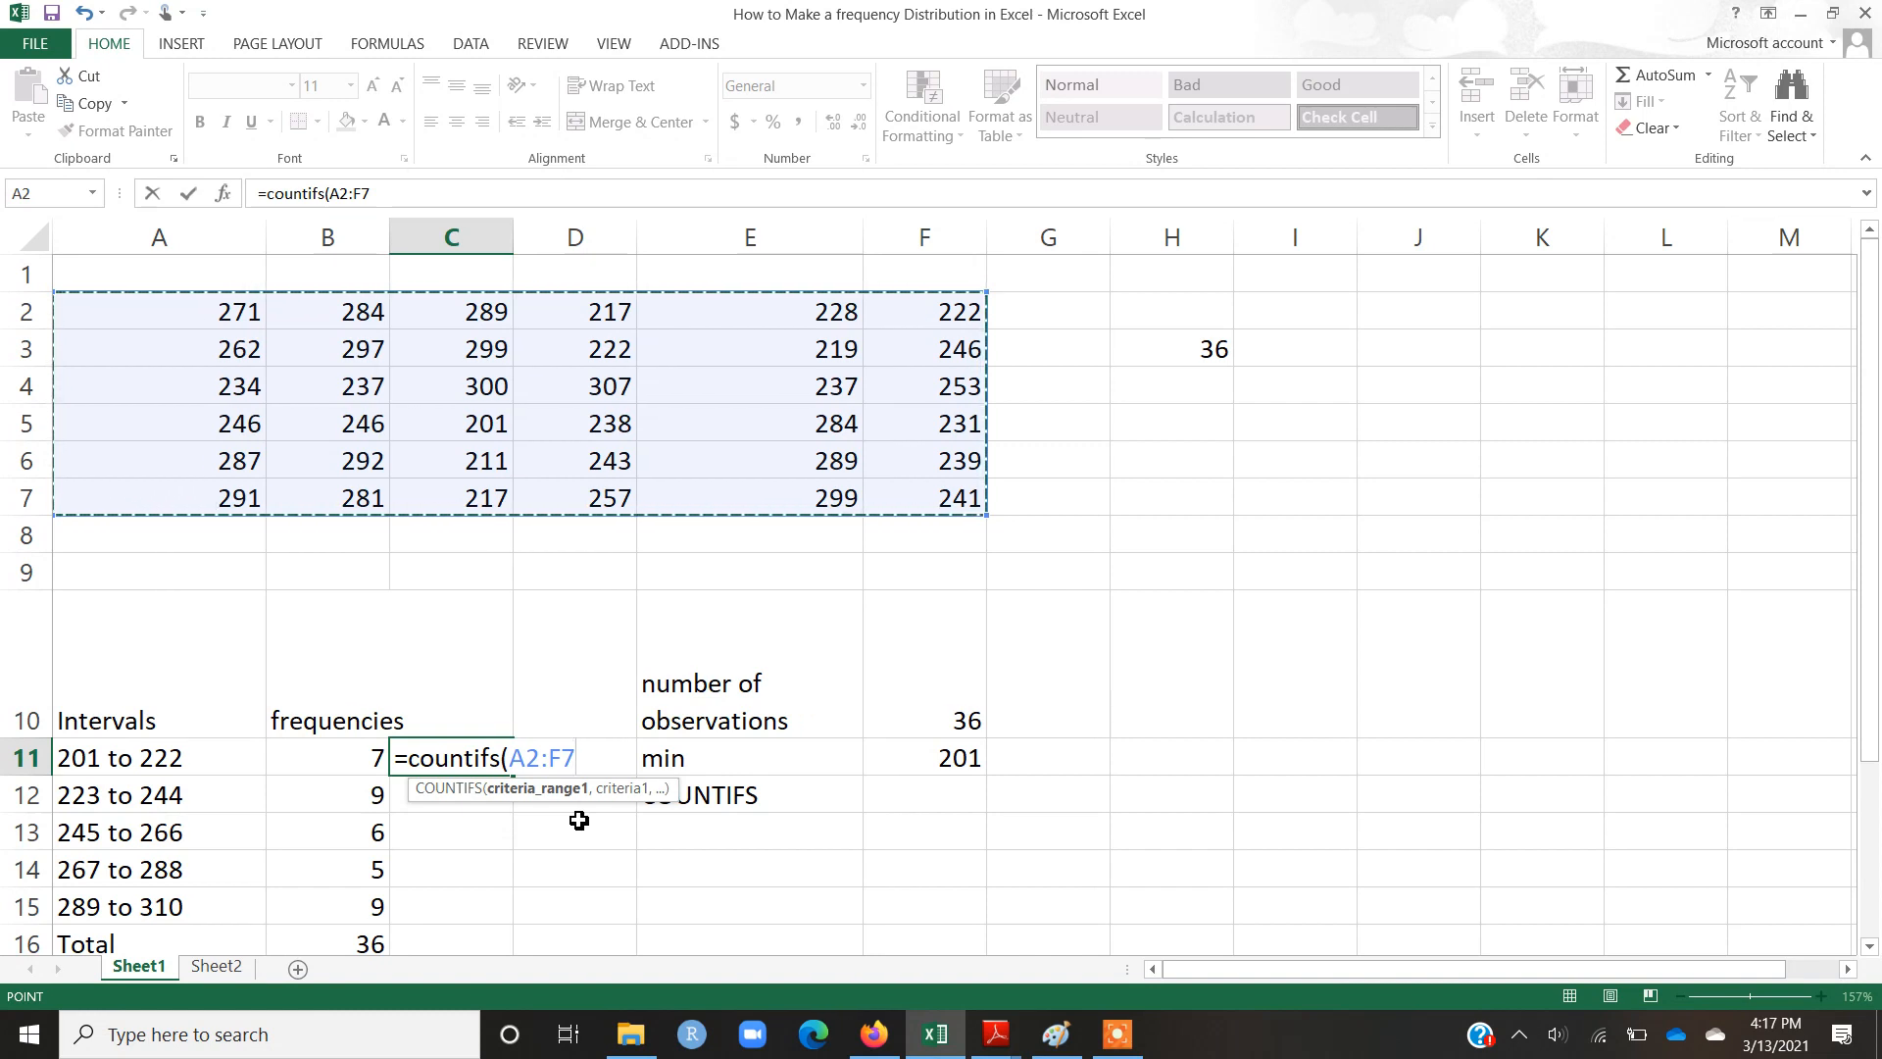
pyautogui.write(',')
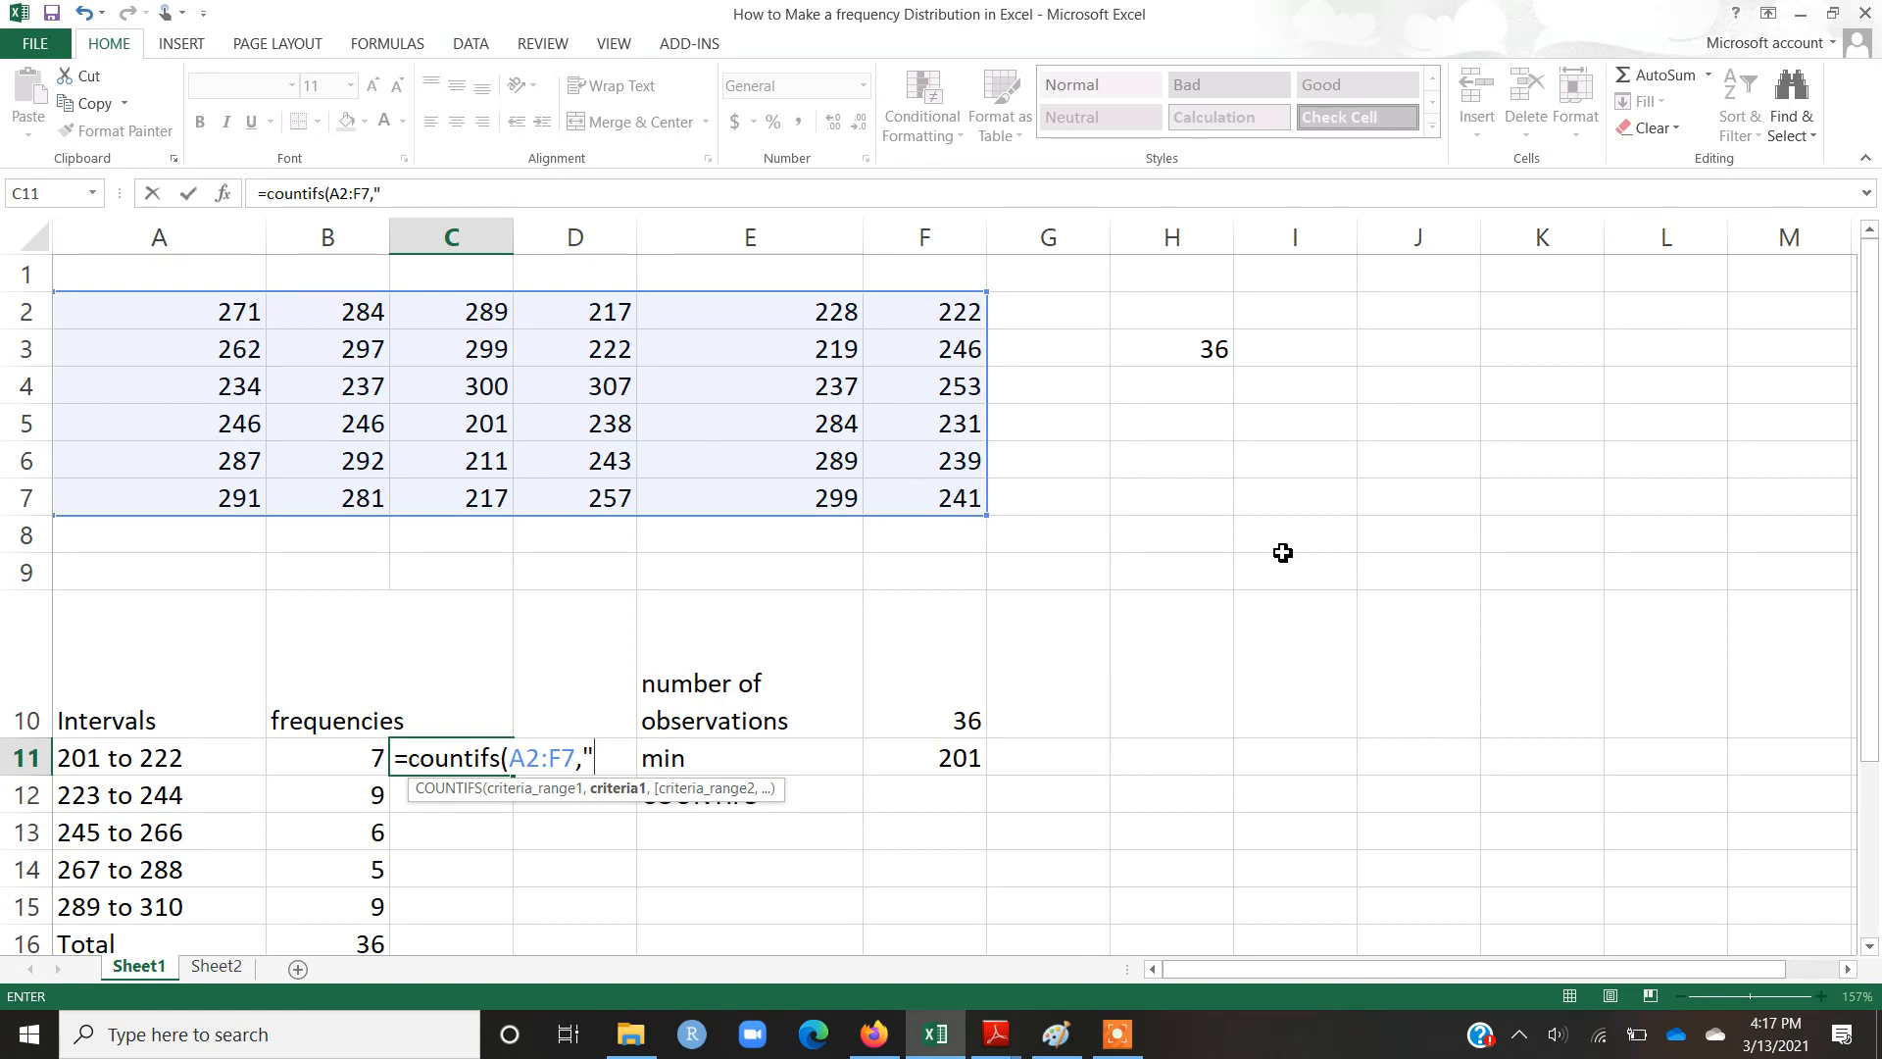
pyautogui.write('>200",')
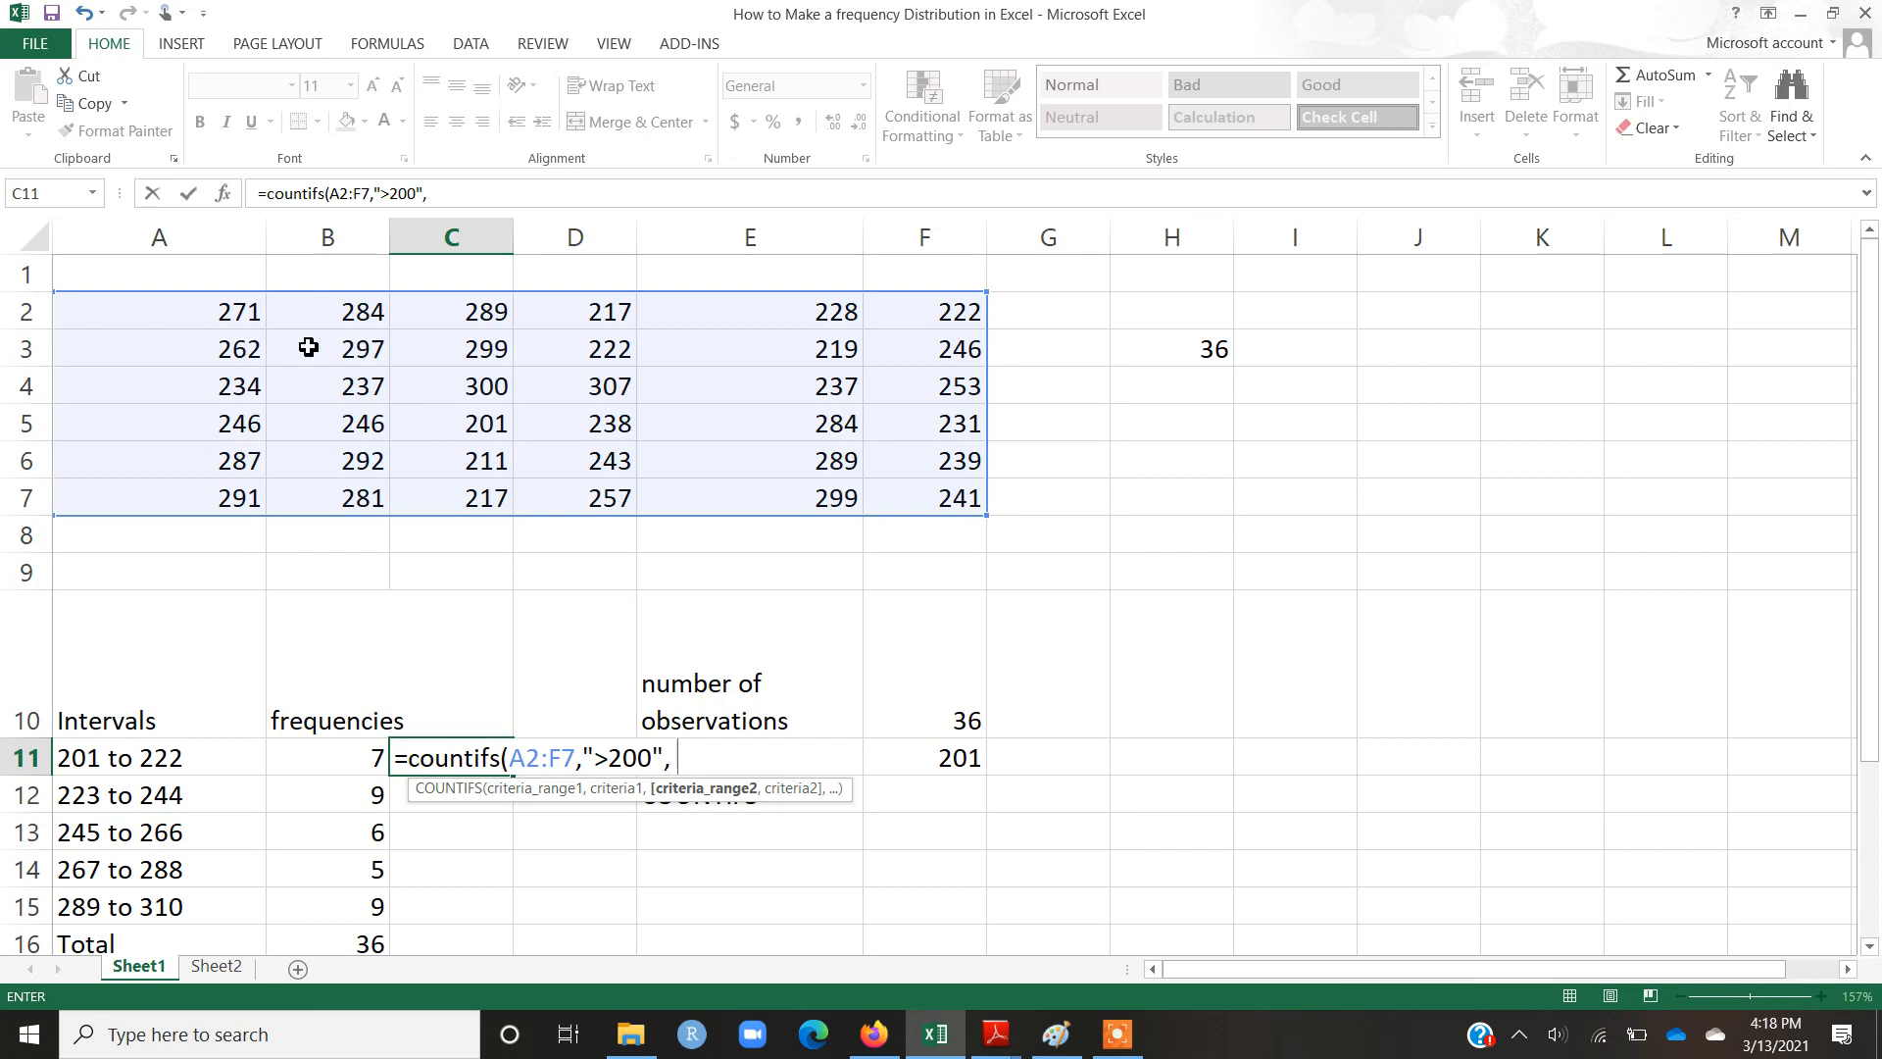
pyautogui.moveTo(214, 310); pyautogui.dragTo(938, 495)
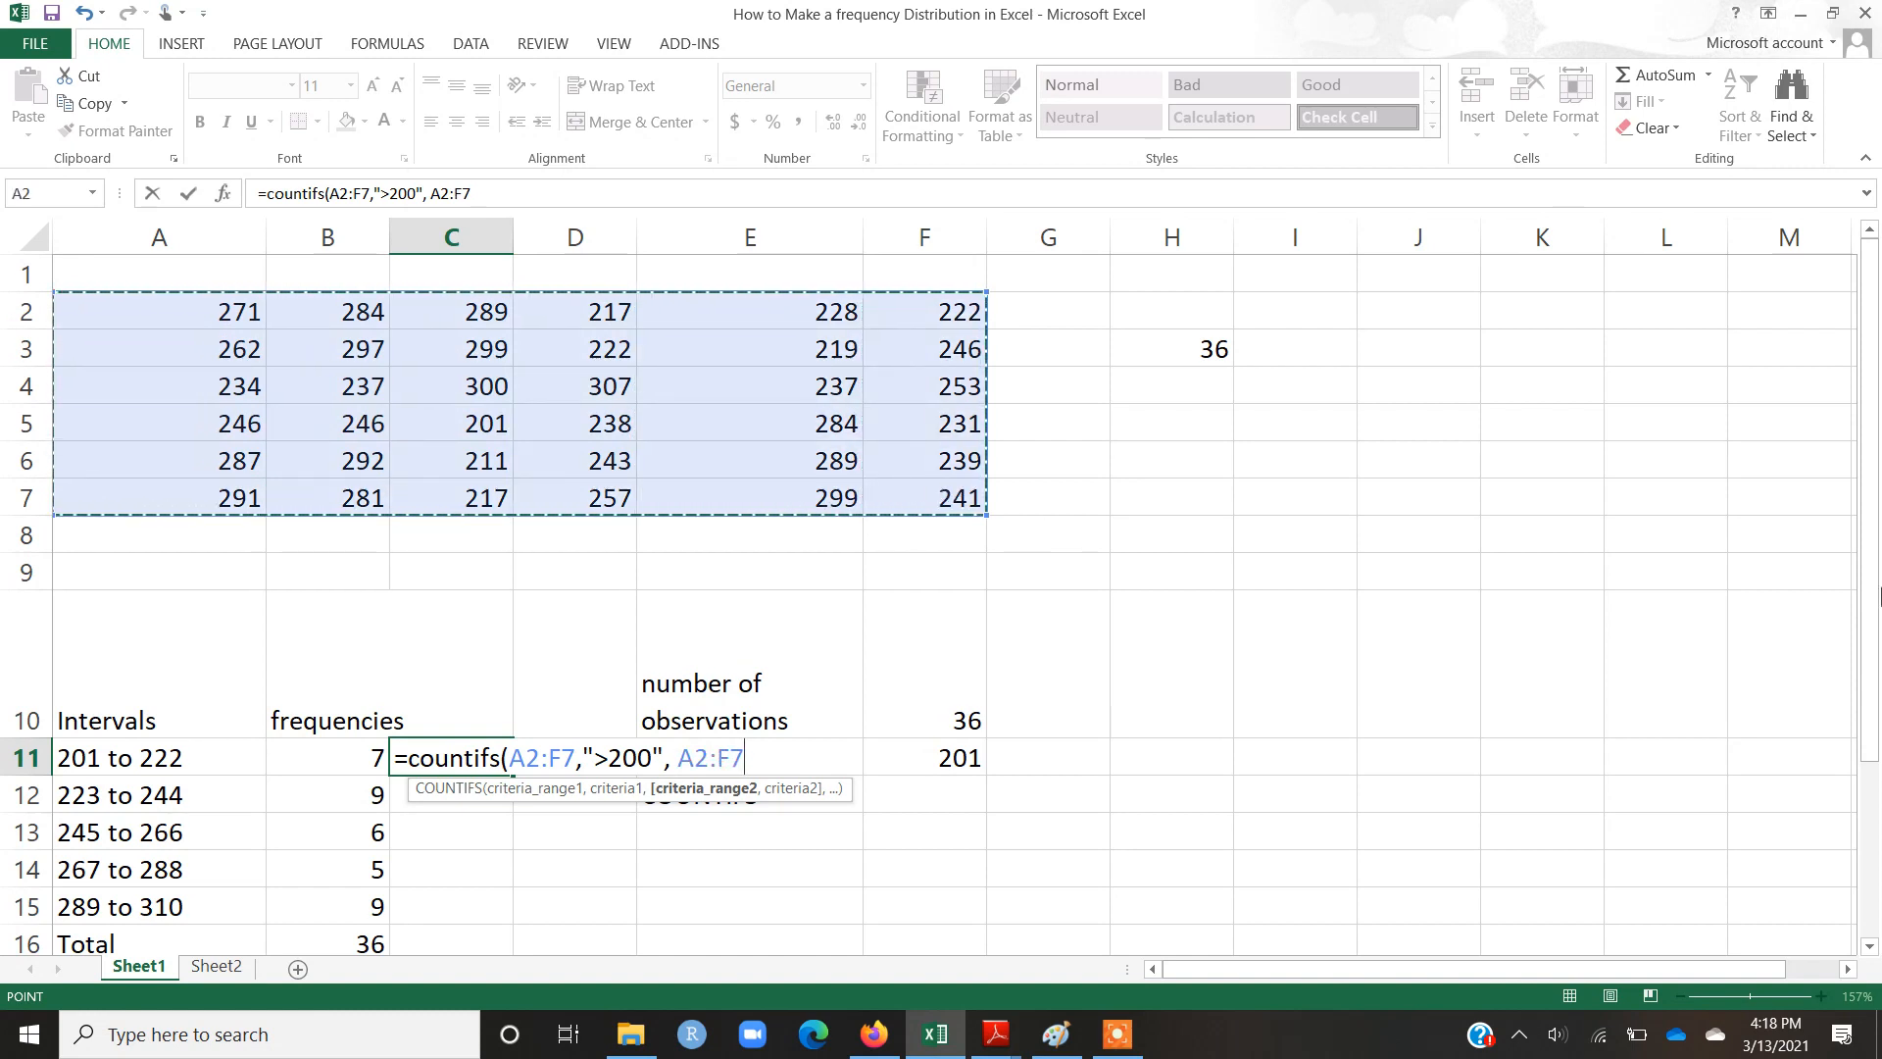
pyautogui.write(', "<')
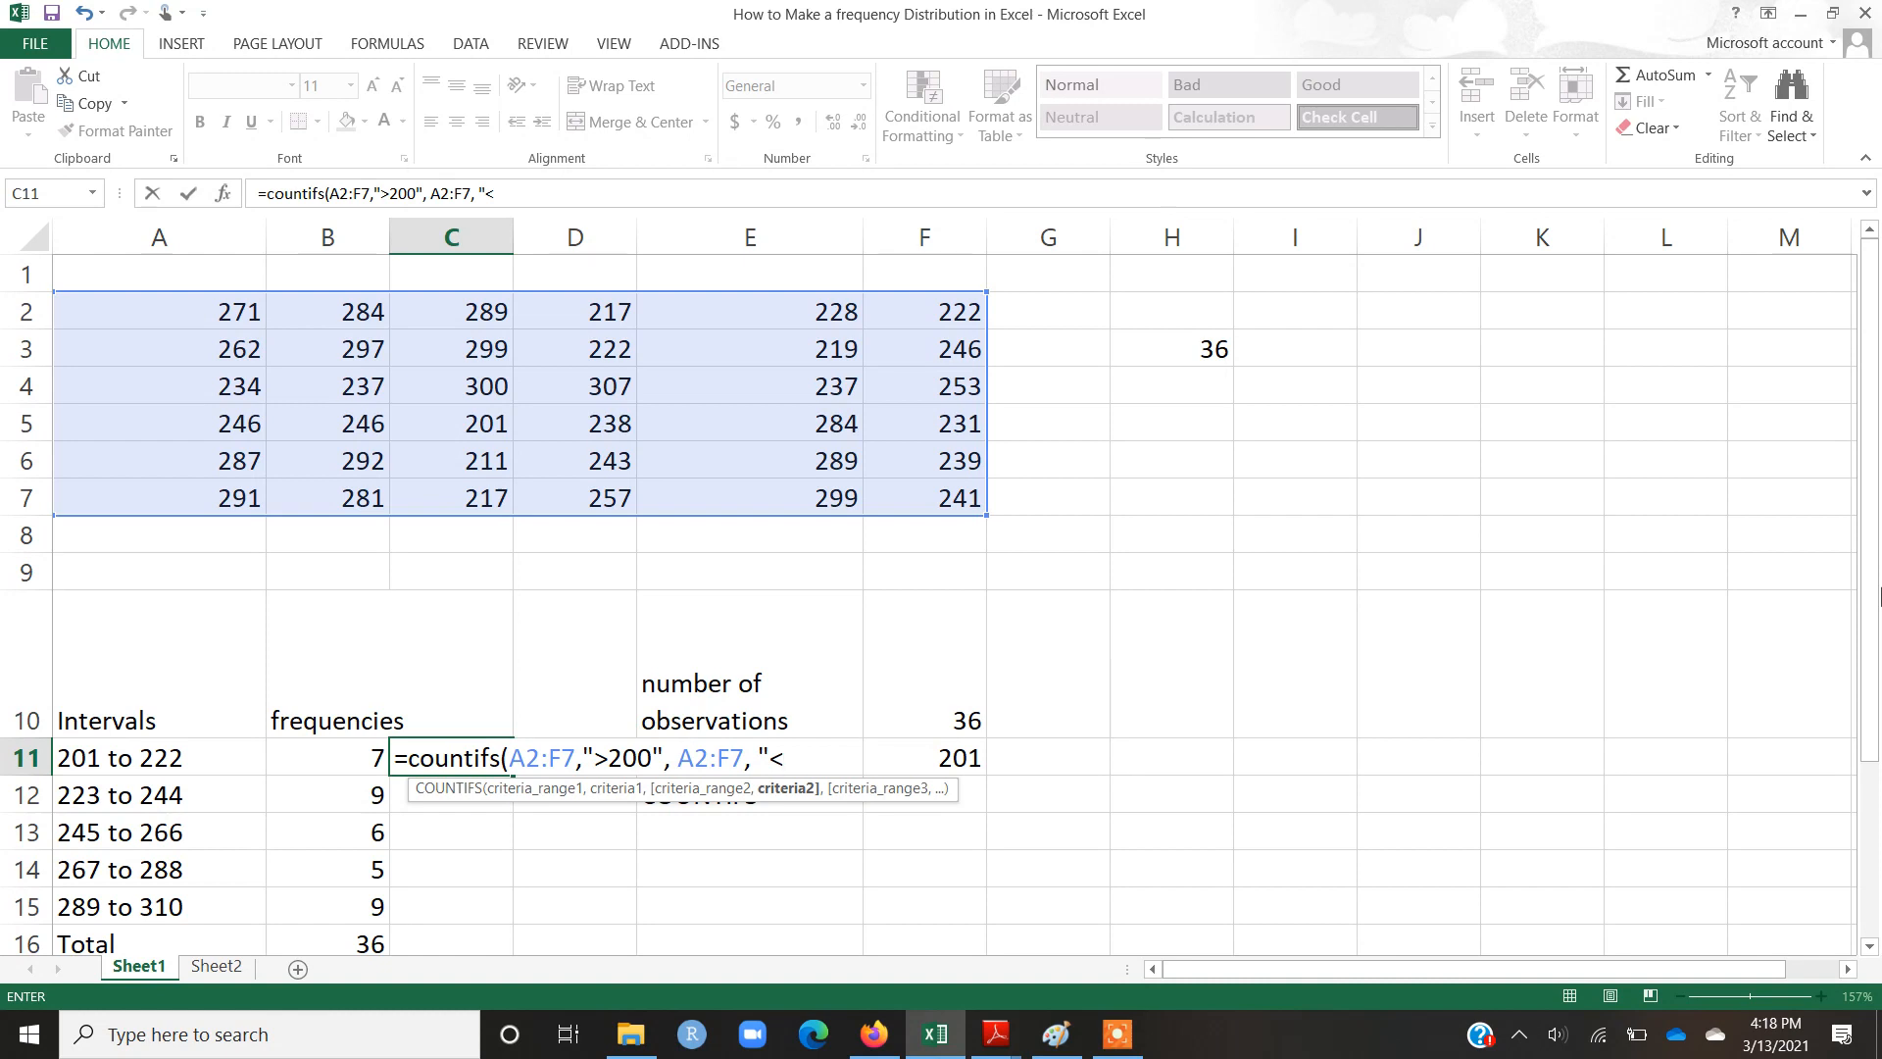
pyautogui.write('223")')
pyautogui.press('Return')
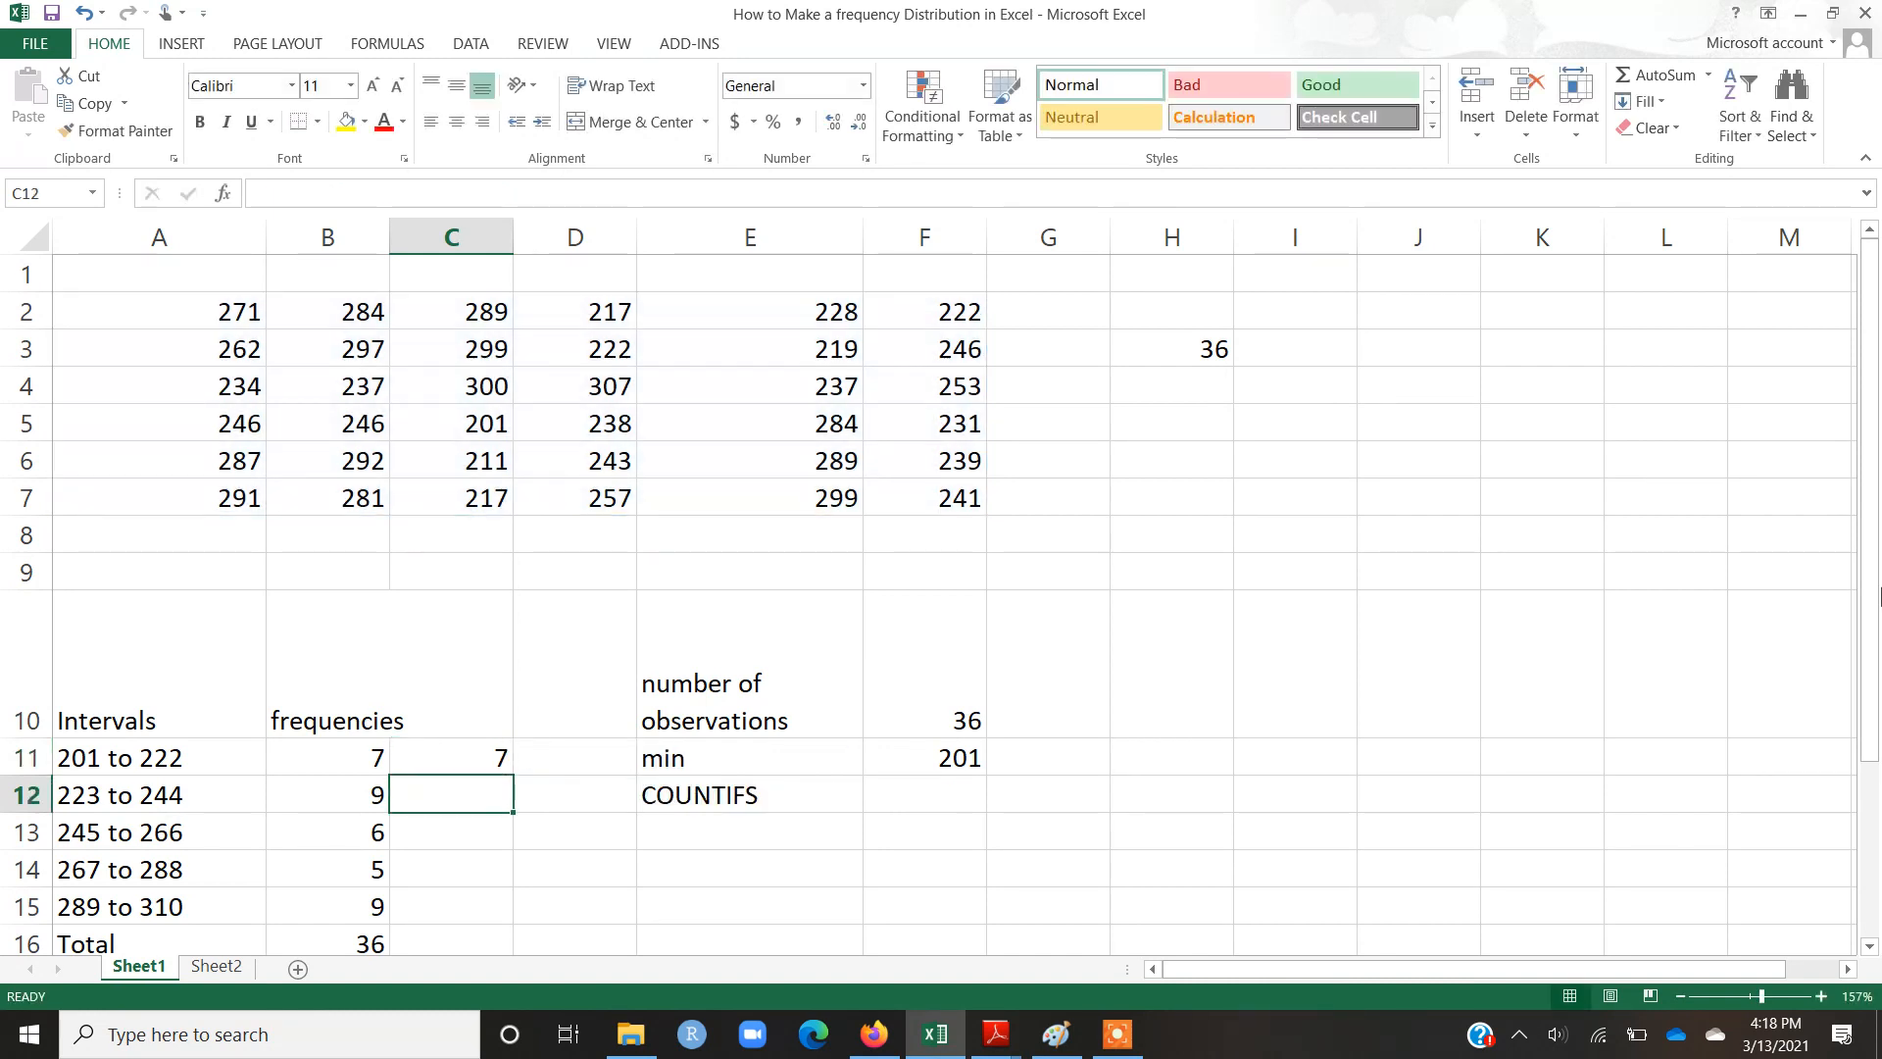
# - Review the COUNTIFS formula in C11 and compare it with the one in B11
pyautogui.doubleClick(447, 761)
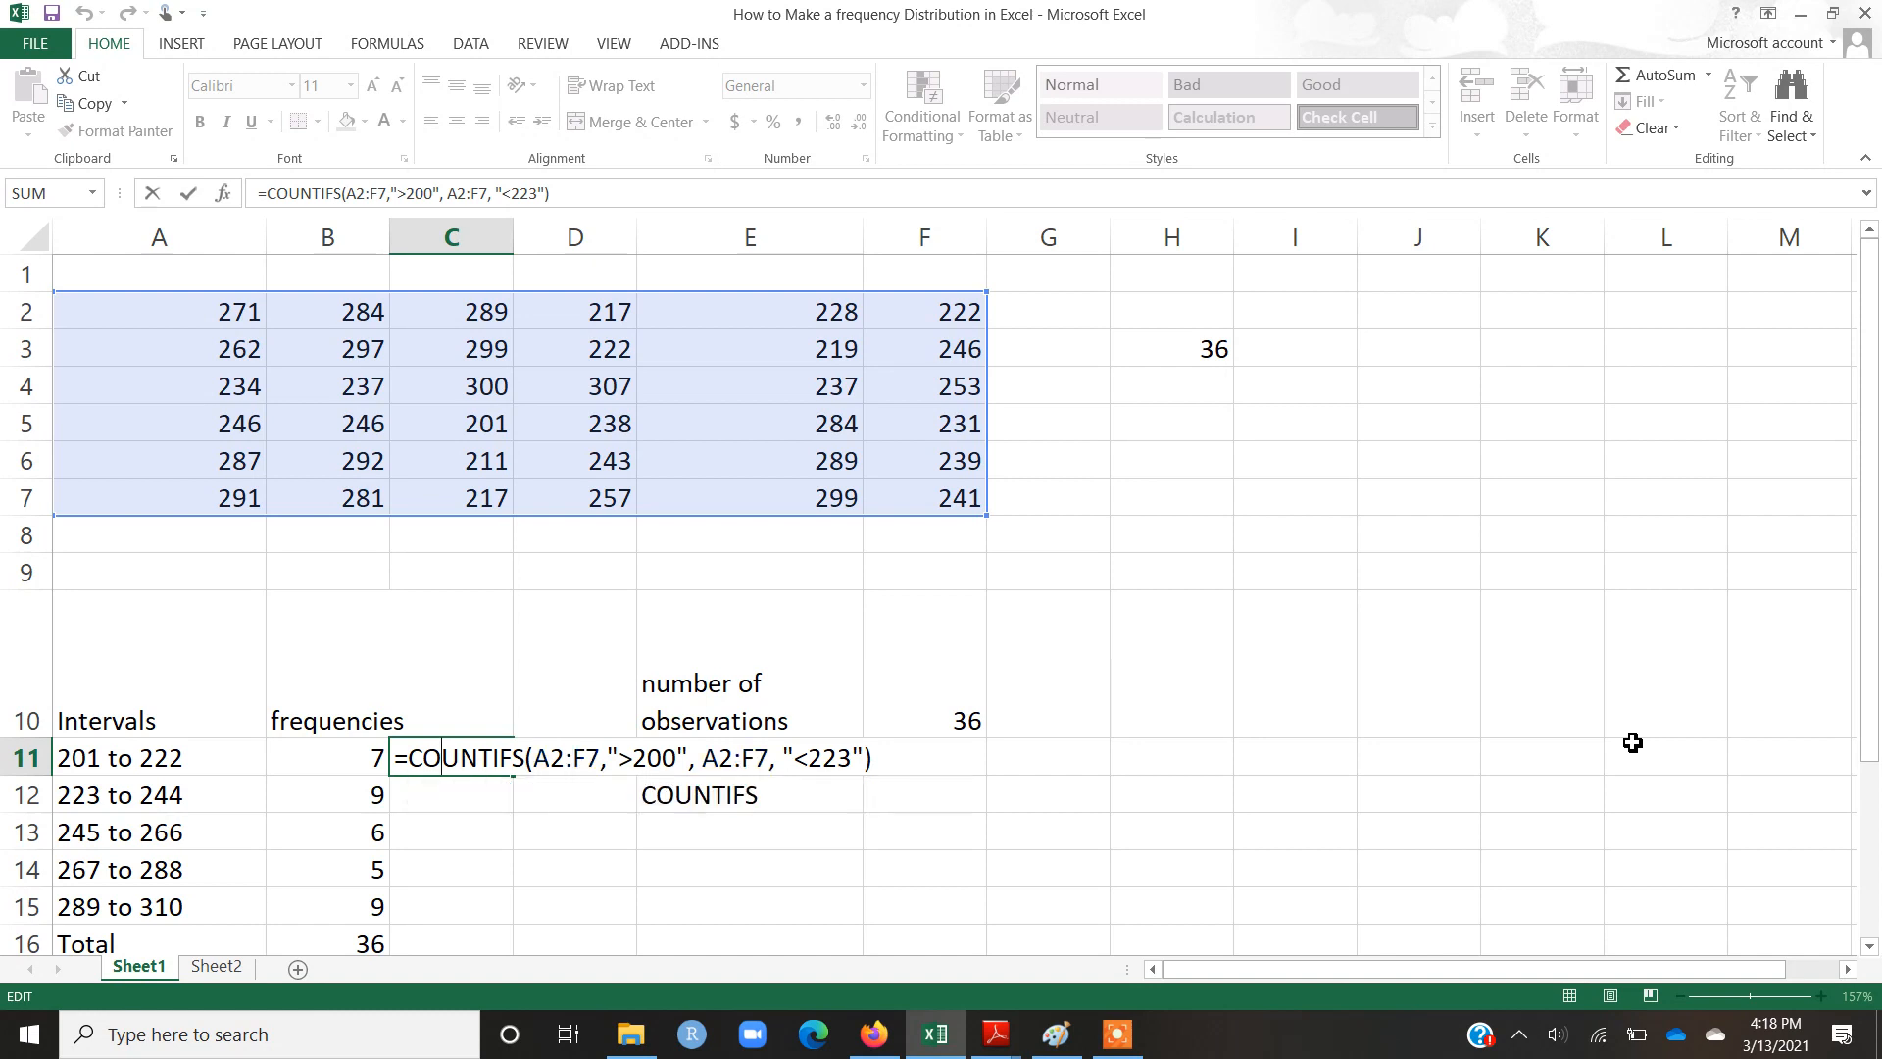
pyautogui.press('Return')
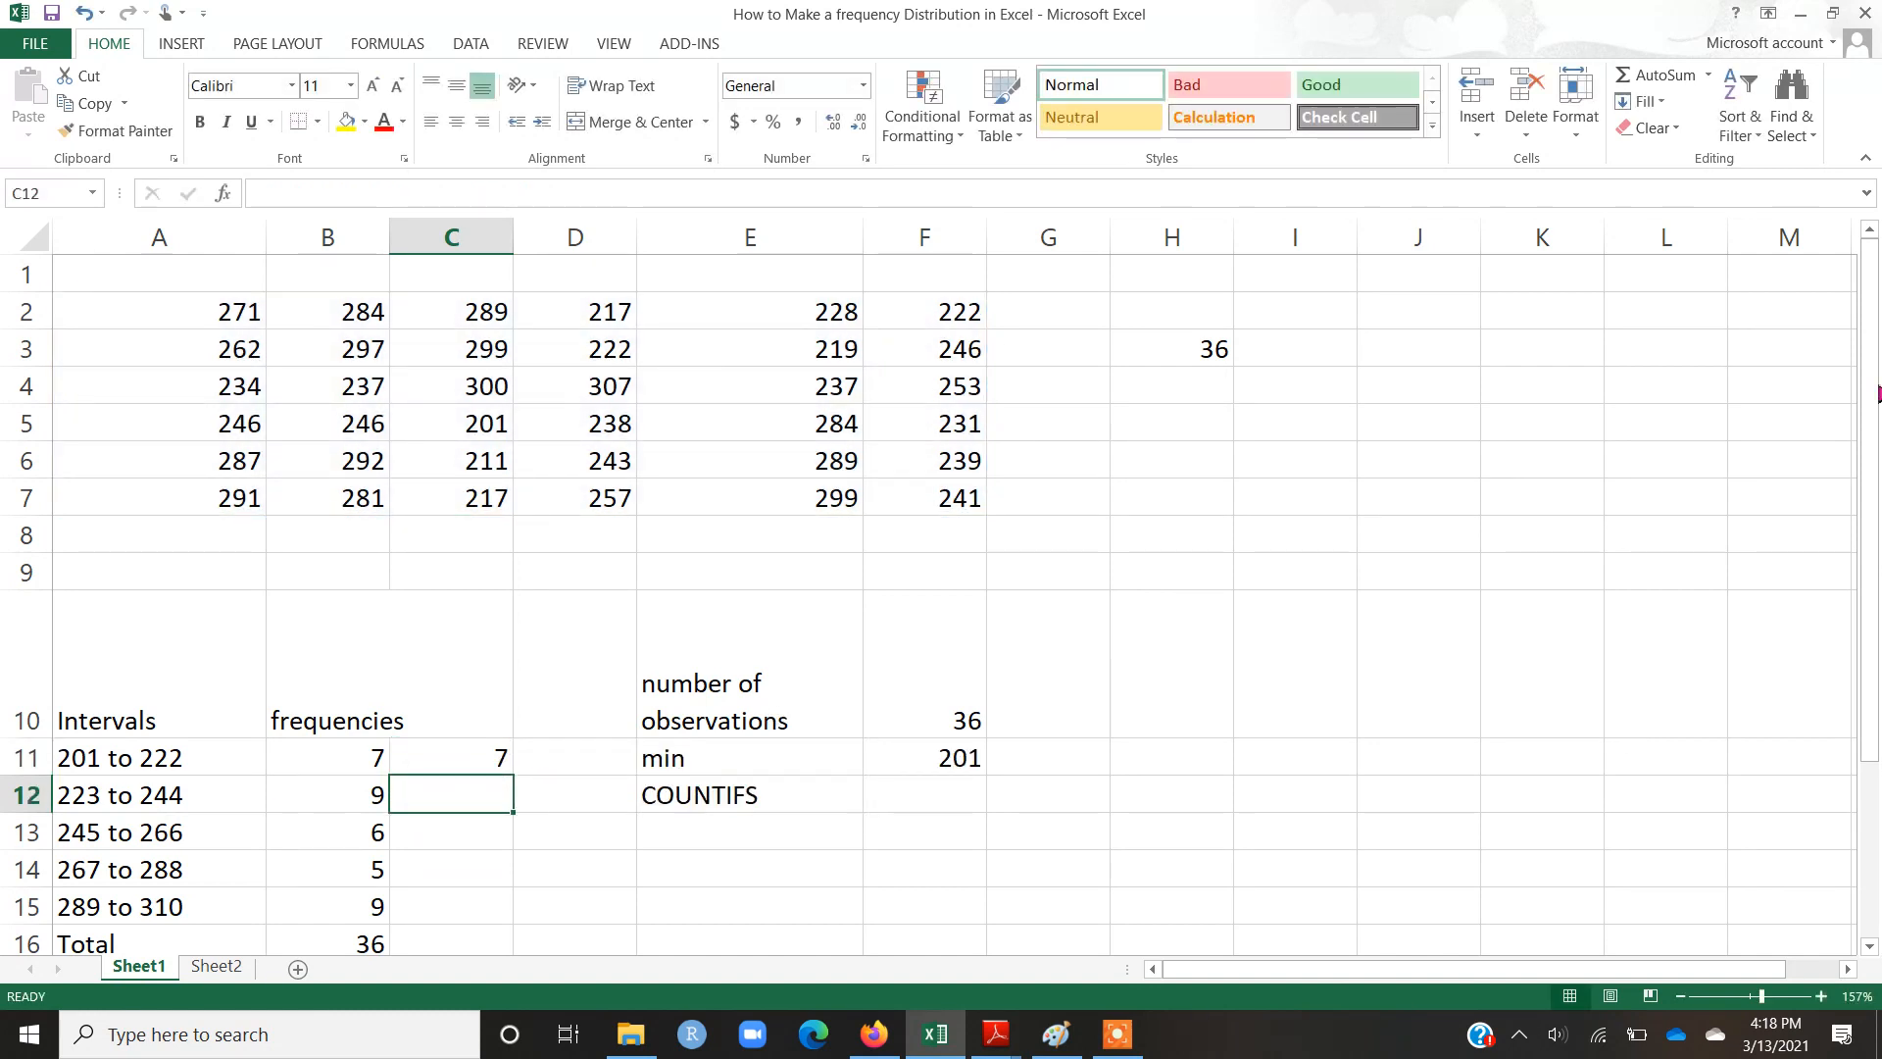
pyautogui.moveTo(1869, 321); pyautogui.dragTo(1870, 392)
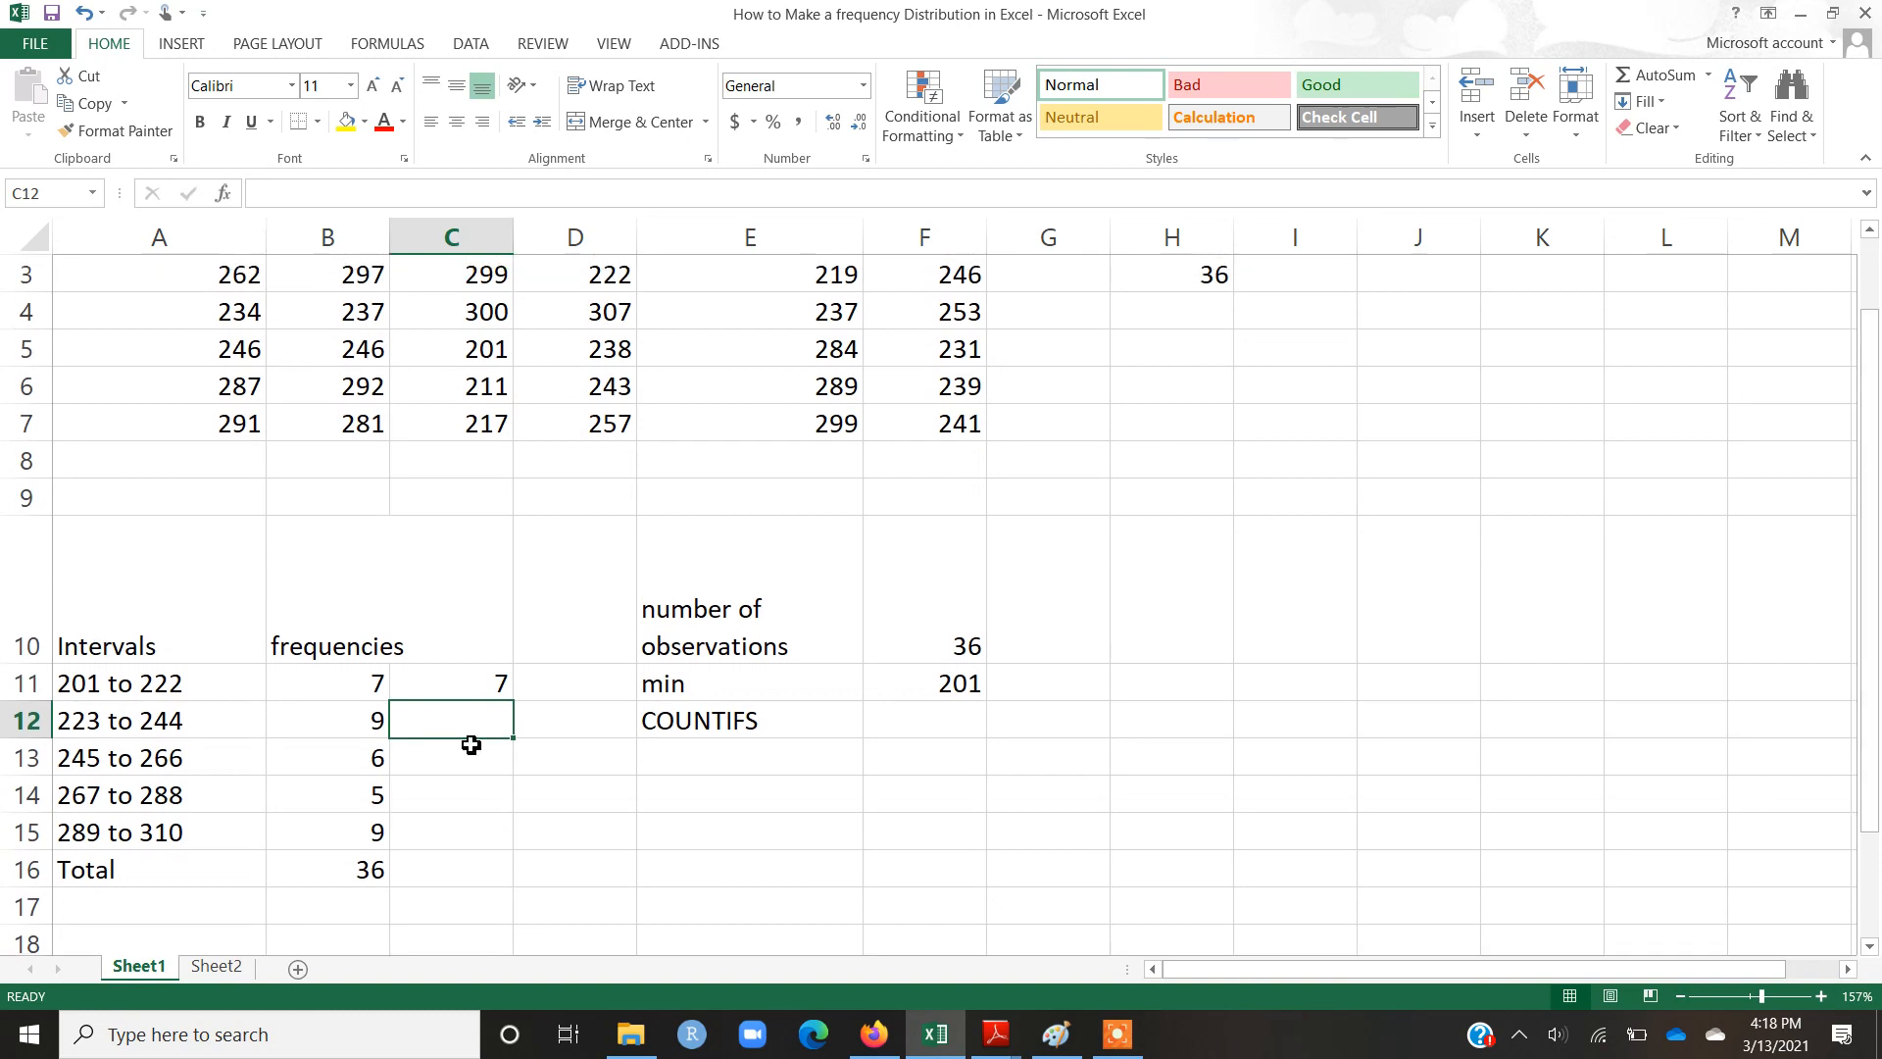
pyautogui.click(349, 685)
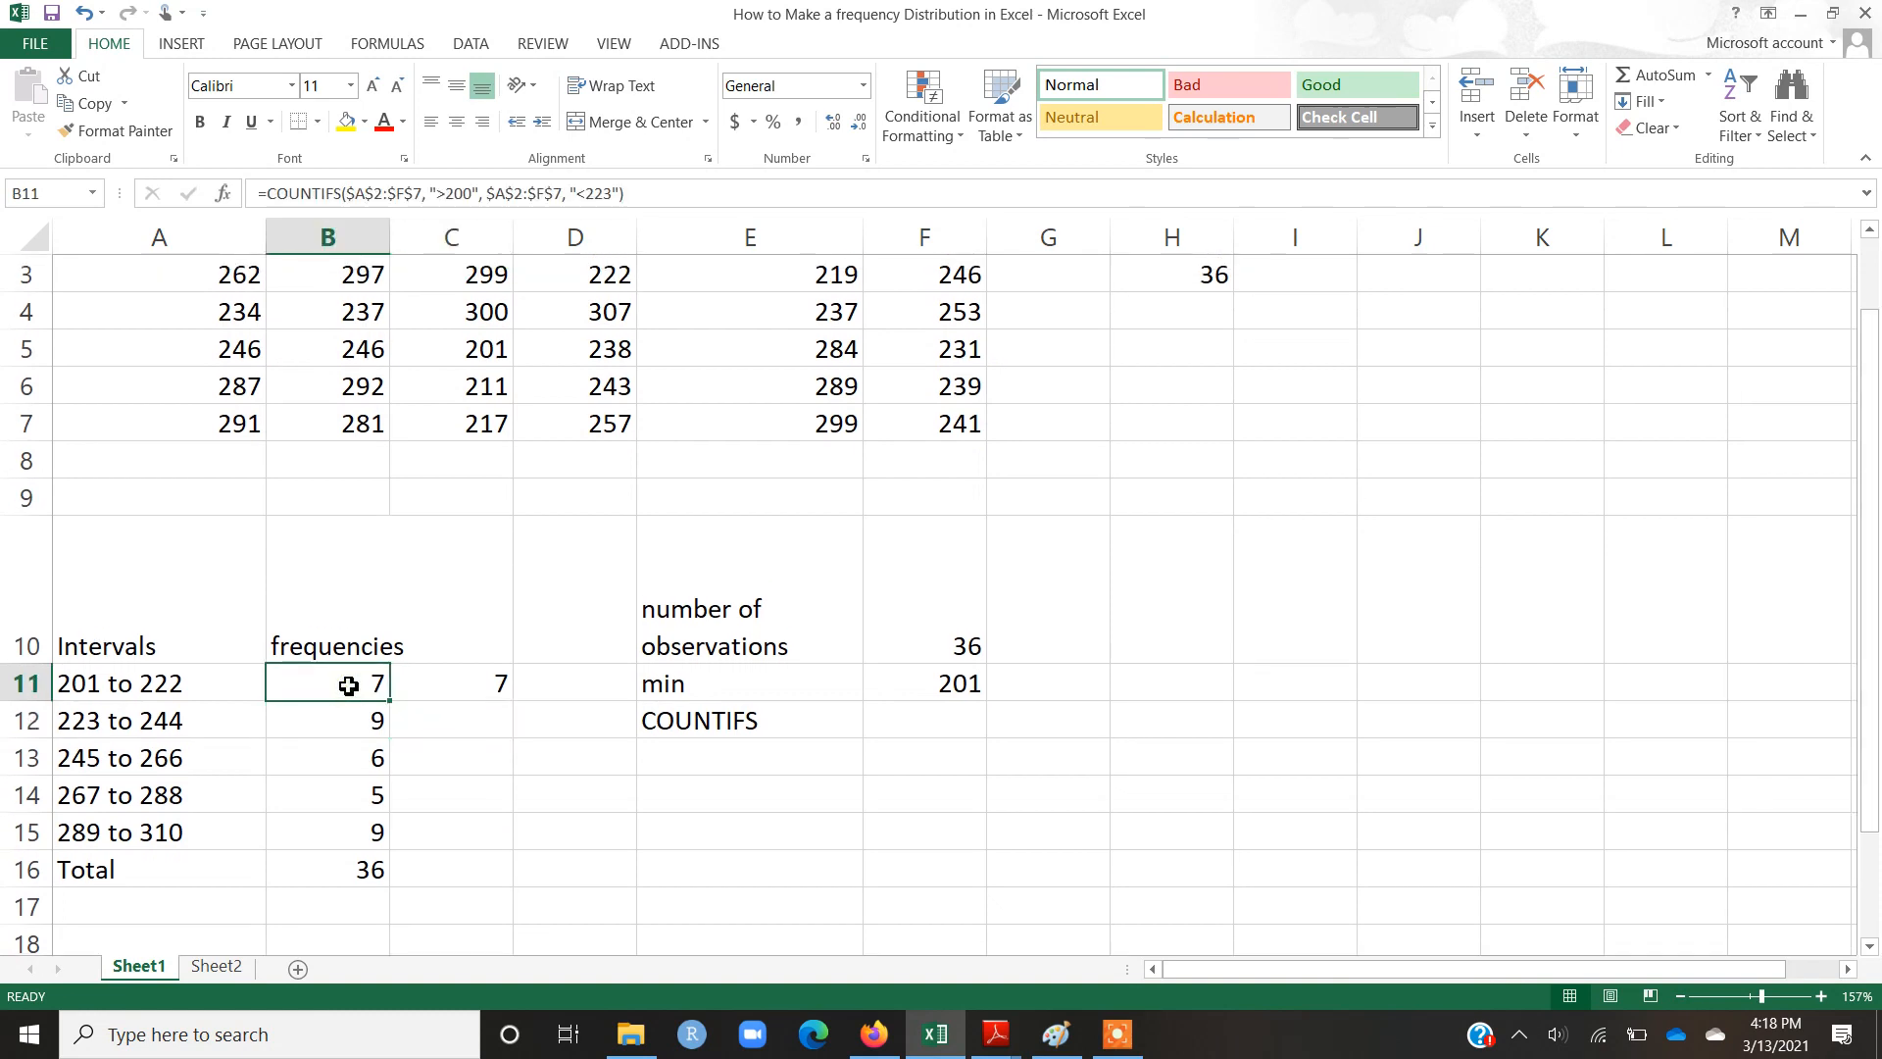
# - Copy the COUNTIFS formula from C11 into C12
pyautogui.click(490, 678)
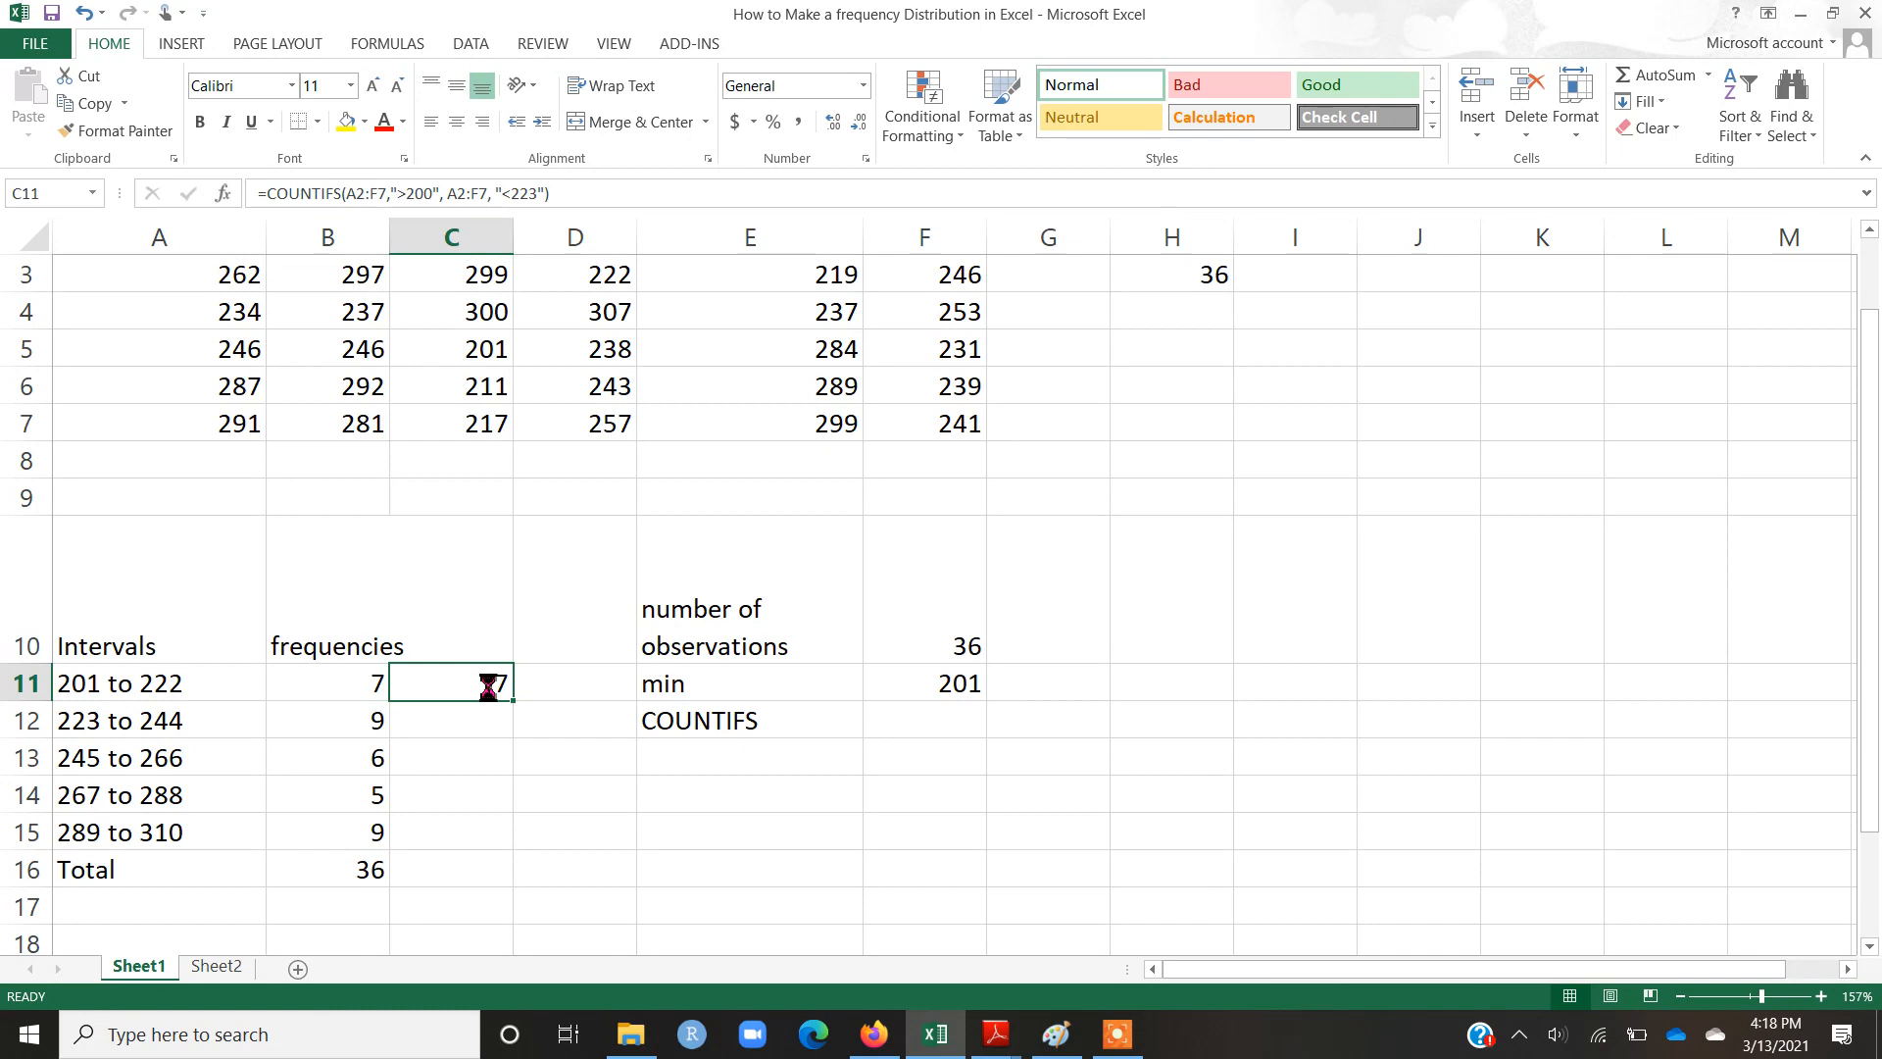
pyautogui.hotkey('ctrl', 'c')
pyautogui.click(473, 734)
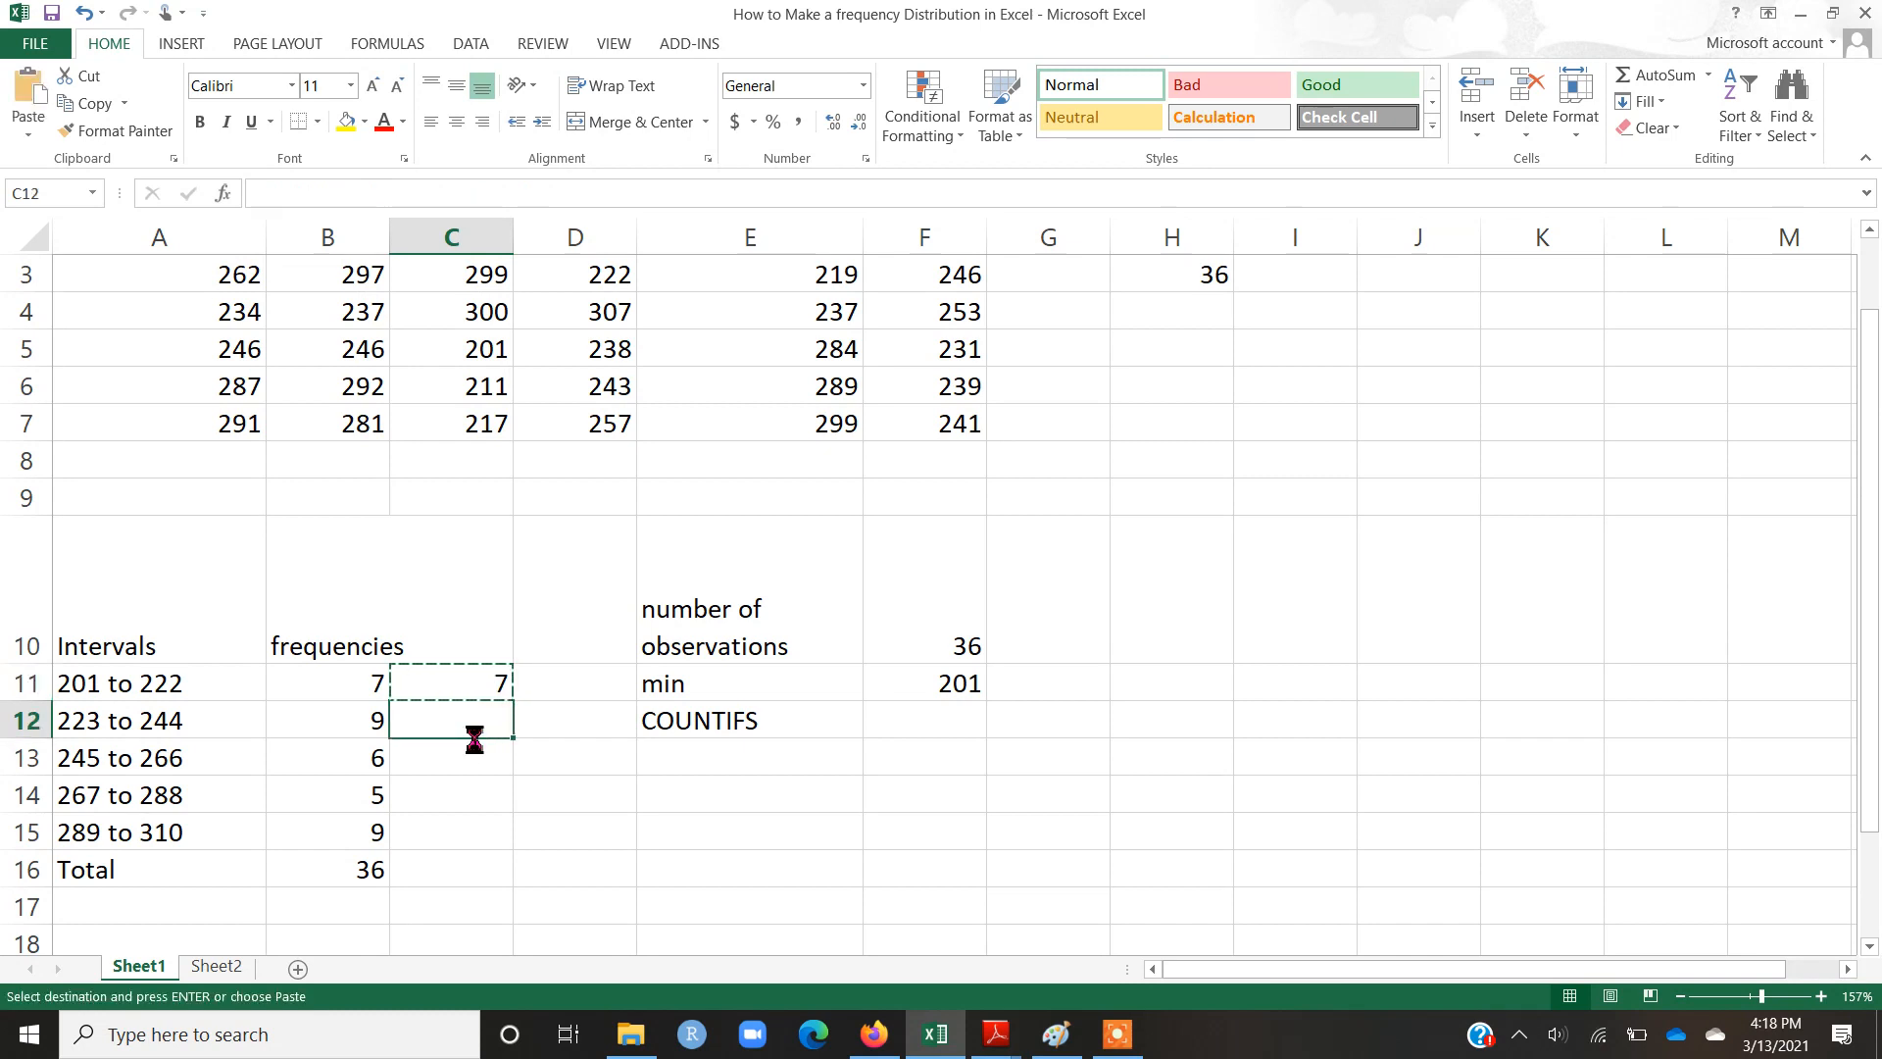
pyautogui.hotkey('ctrl', 'v')
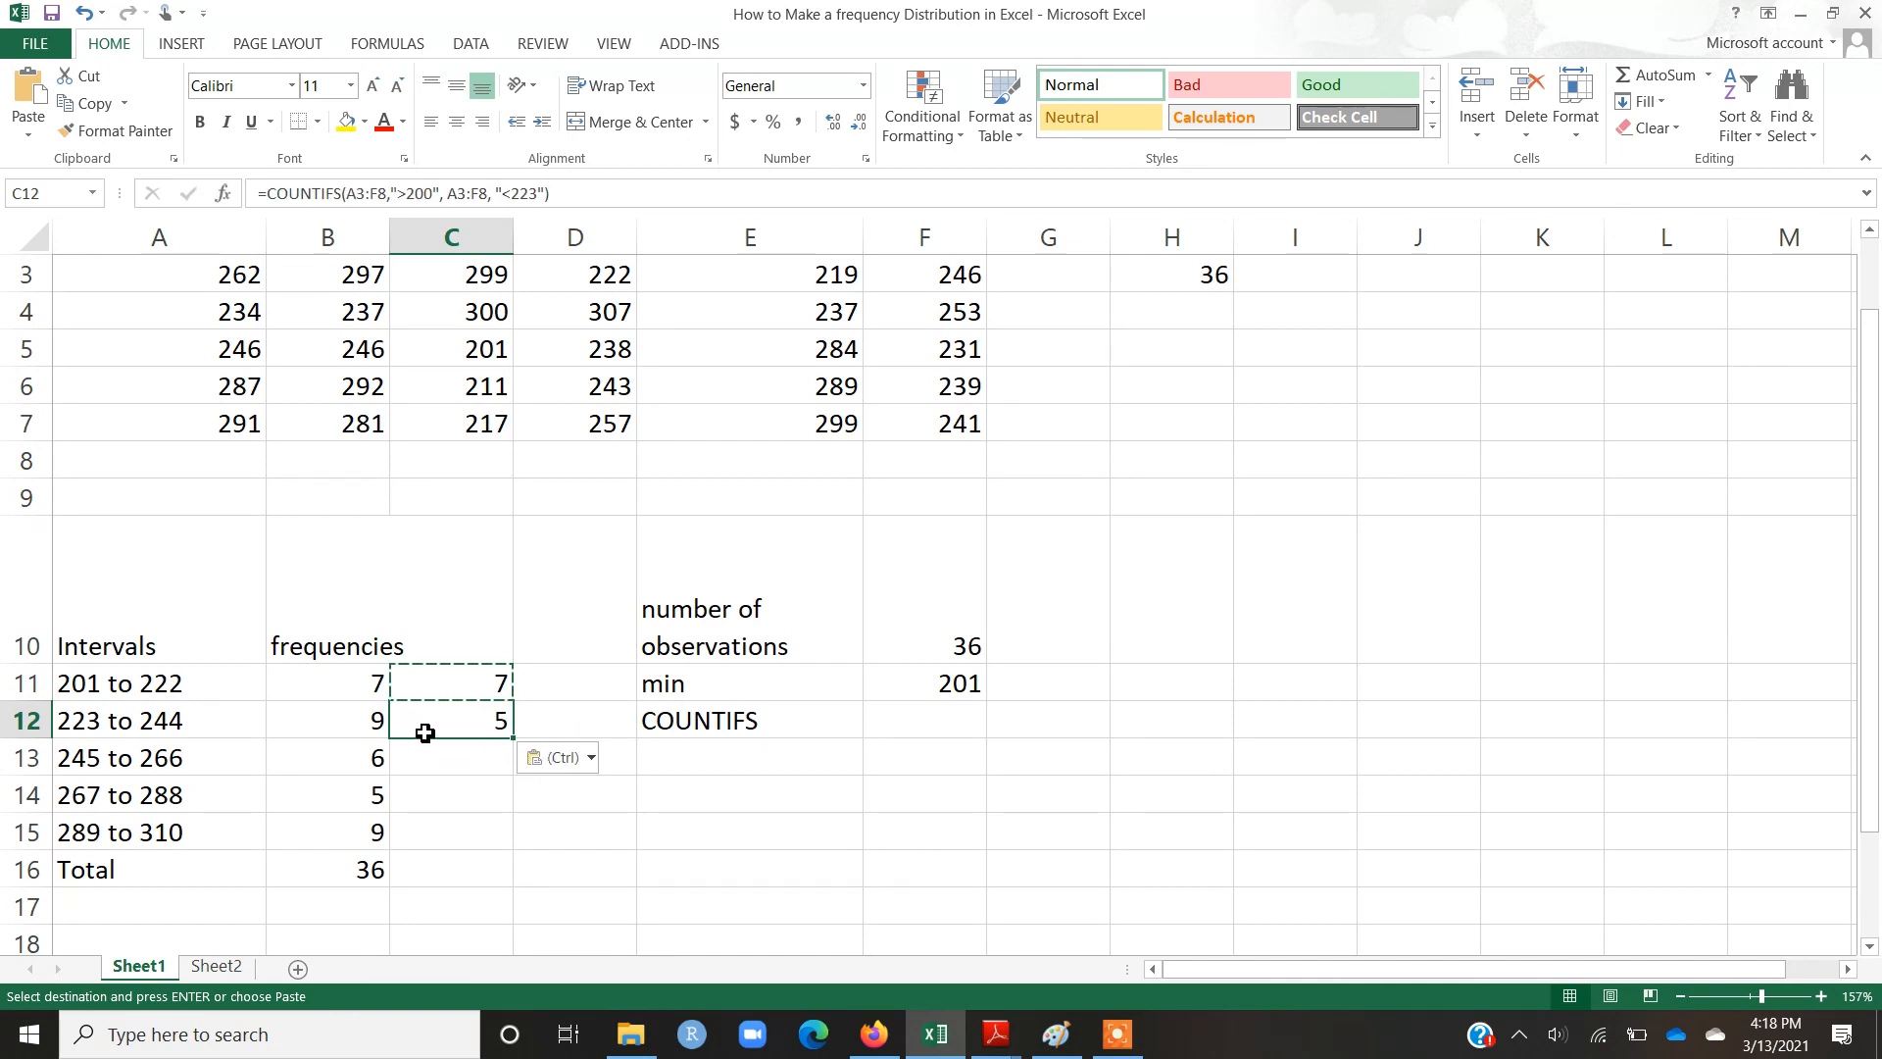
# - Compare the cell ranges of the formulas in B12 and C12, and clear the copied formula from C12
pyautogui.click(316, 722)
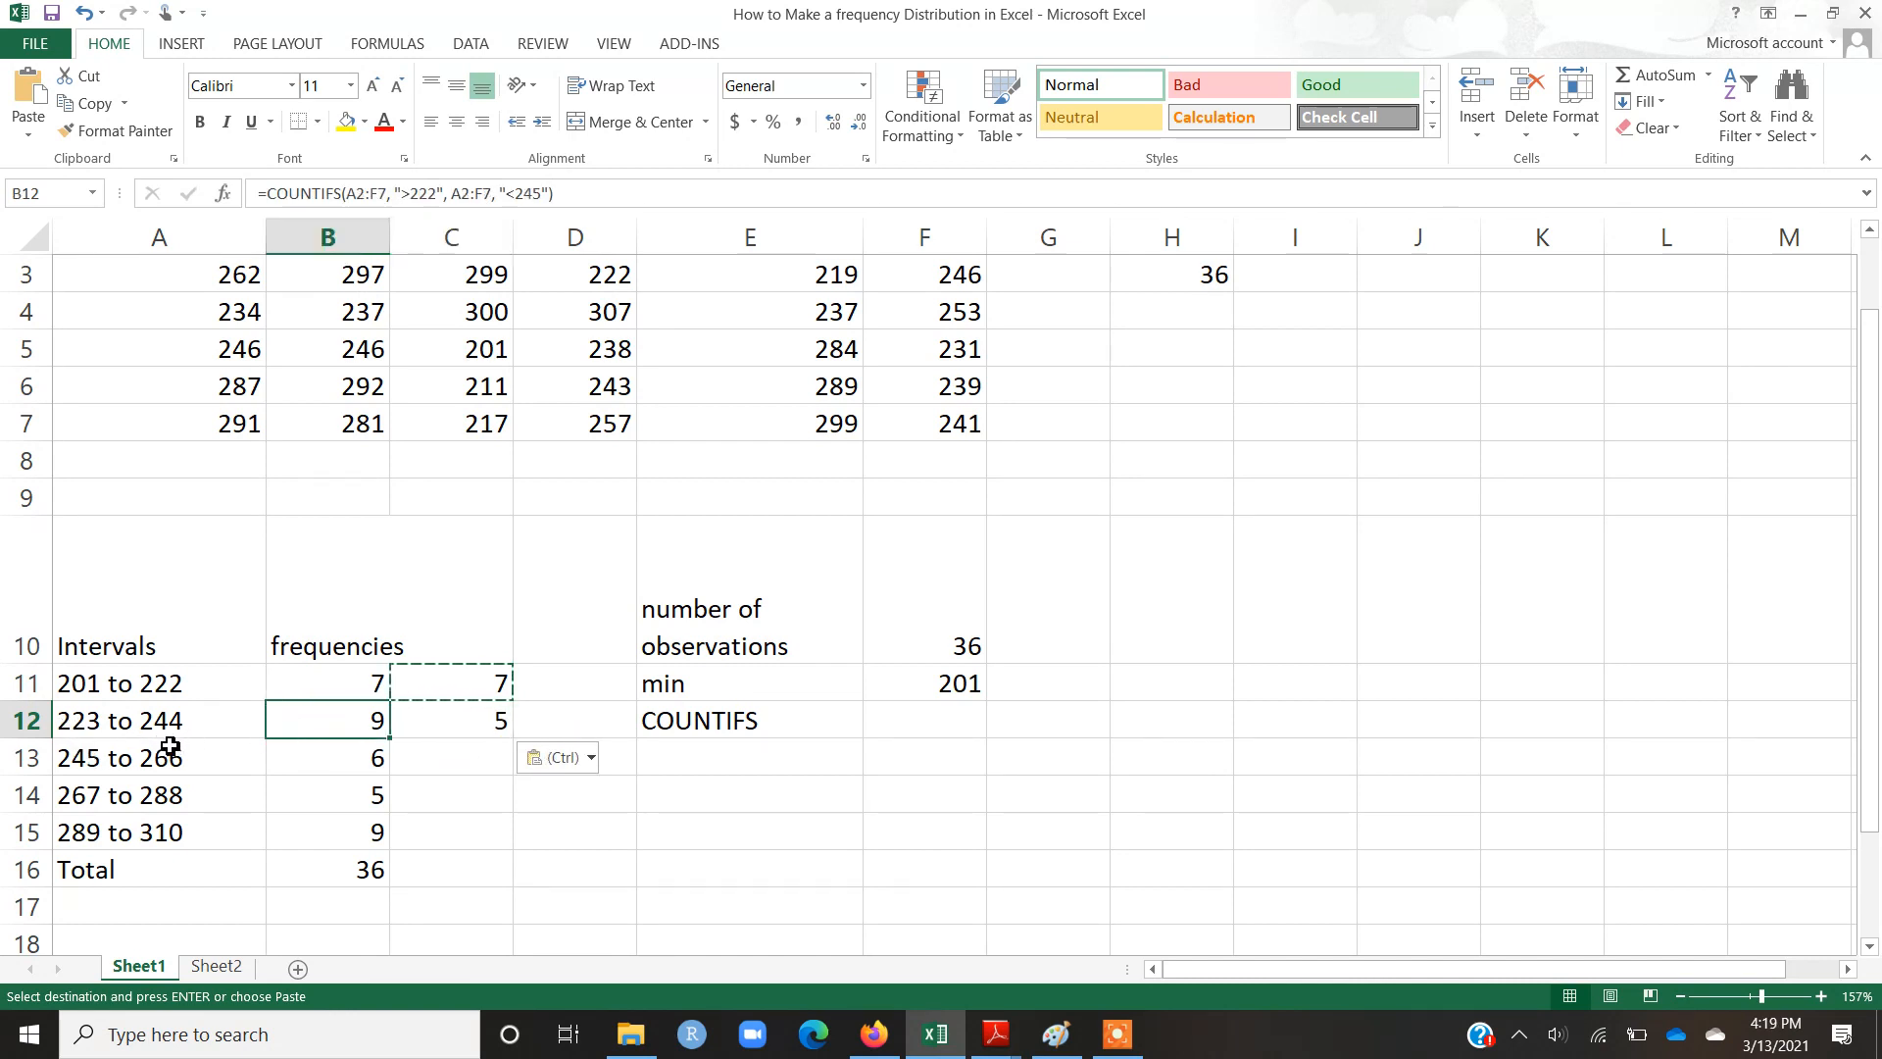
pyautogui.click(464, 725)
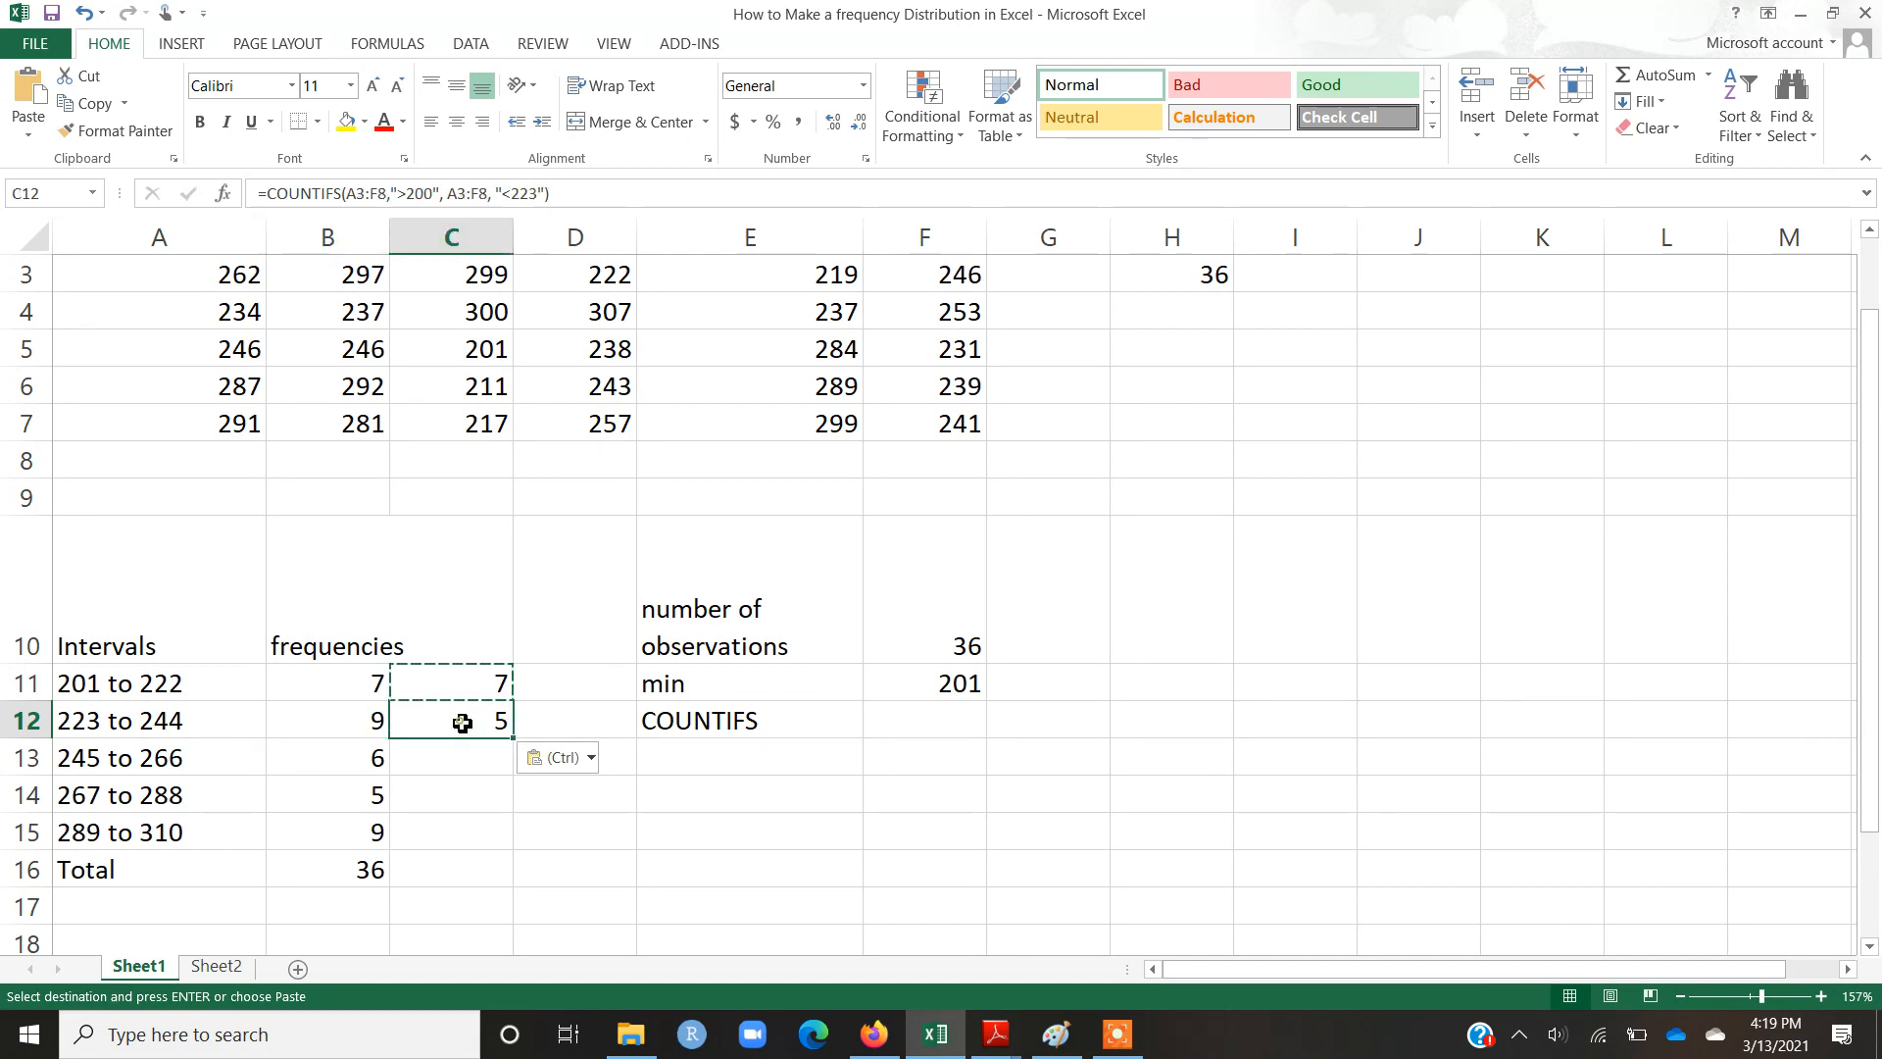
pyautogui.doubleClick(462, 723)
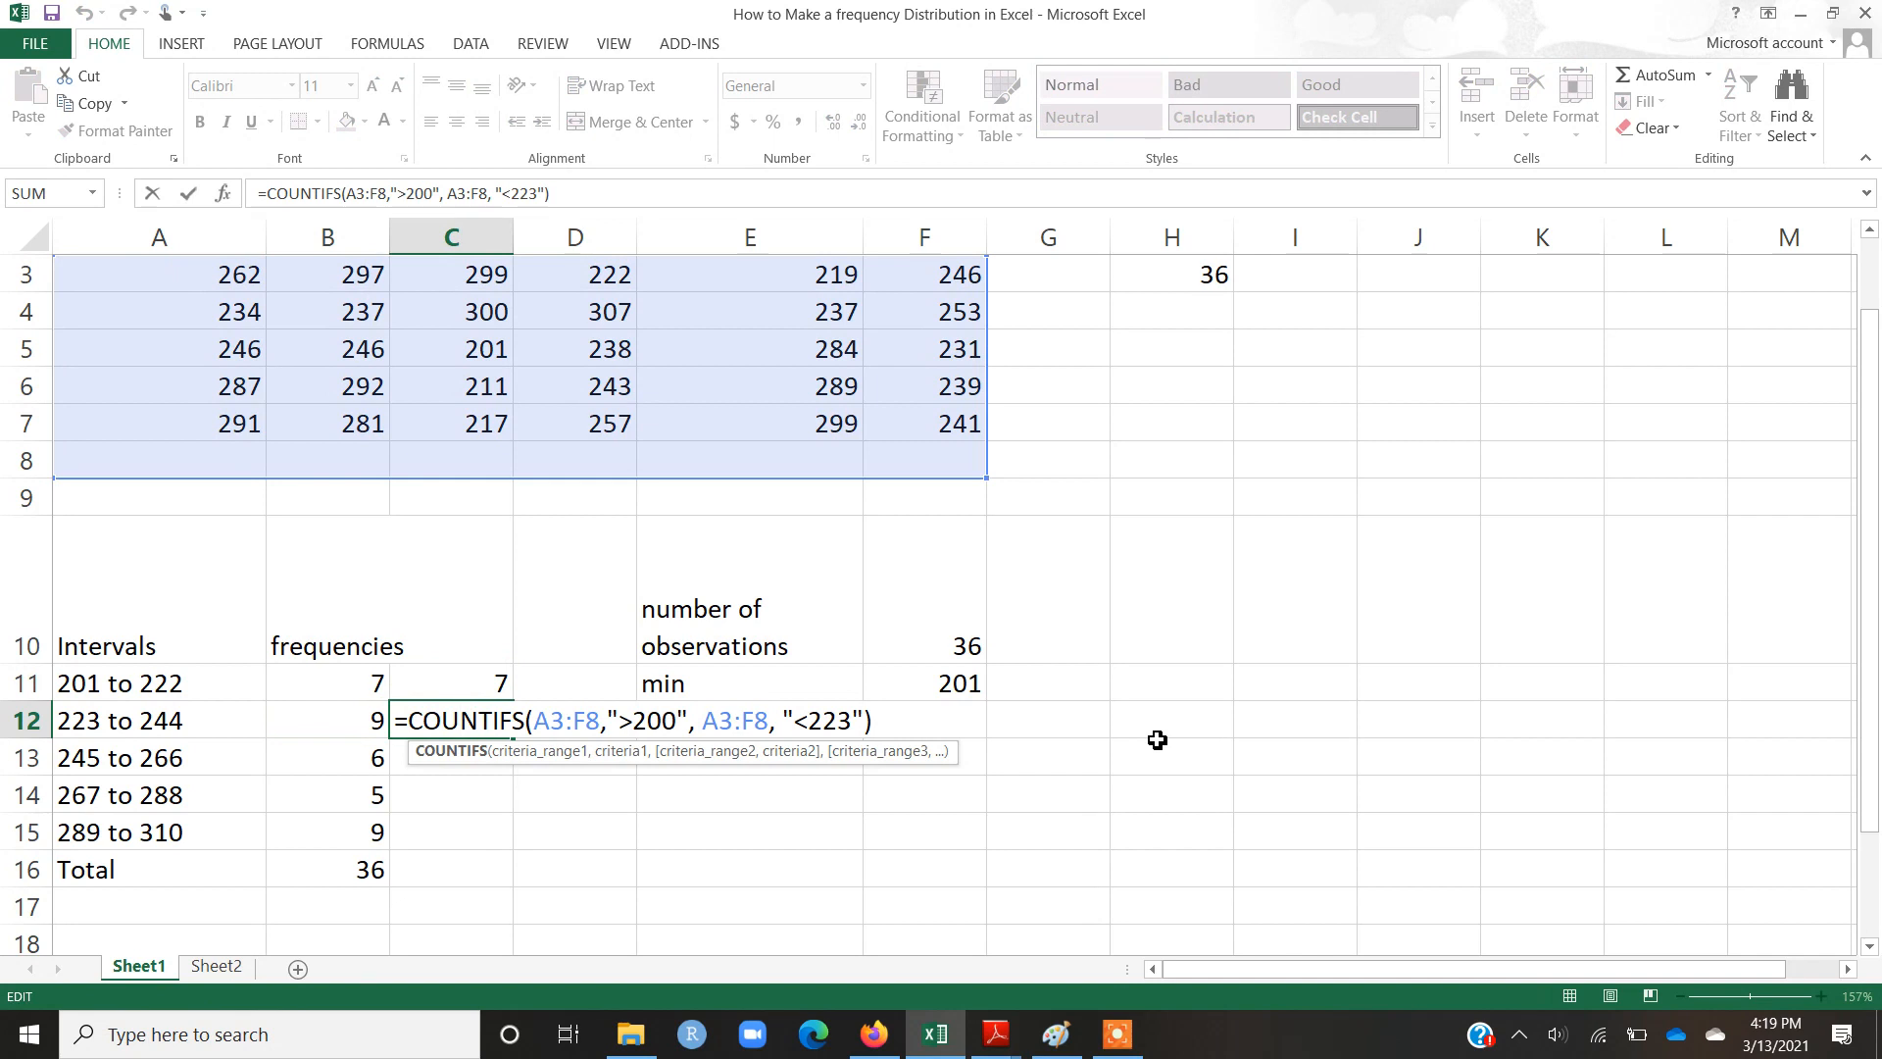
pyautogui.scroll(1, 1158, 741)
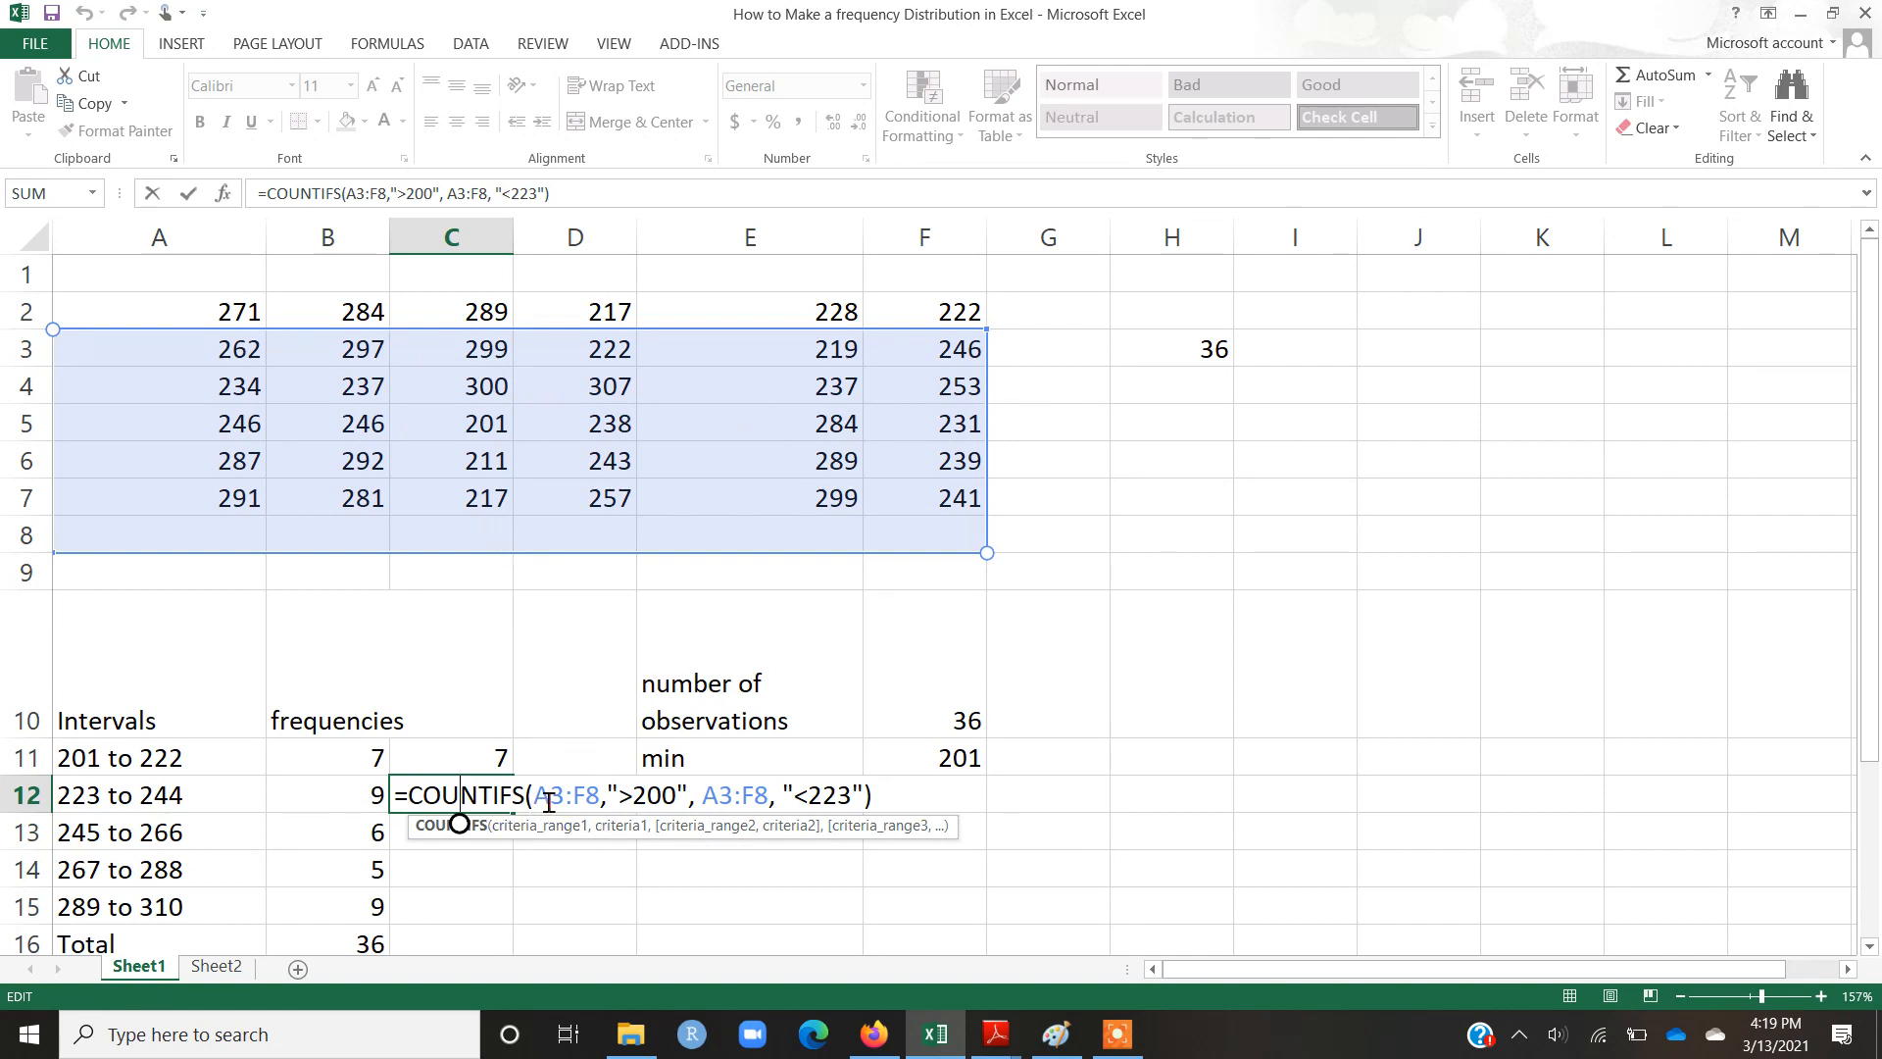
pyautogui.press('Return')
pyautogui.click(469, 804)
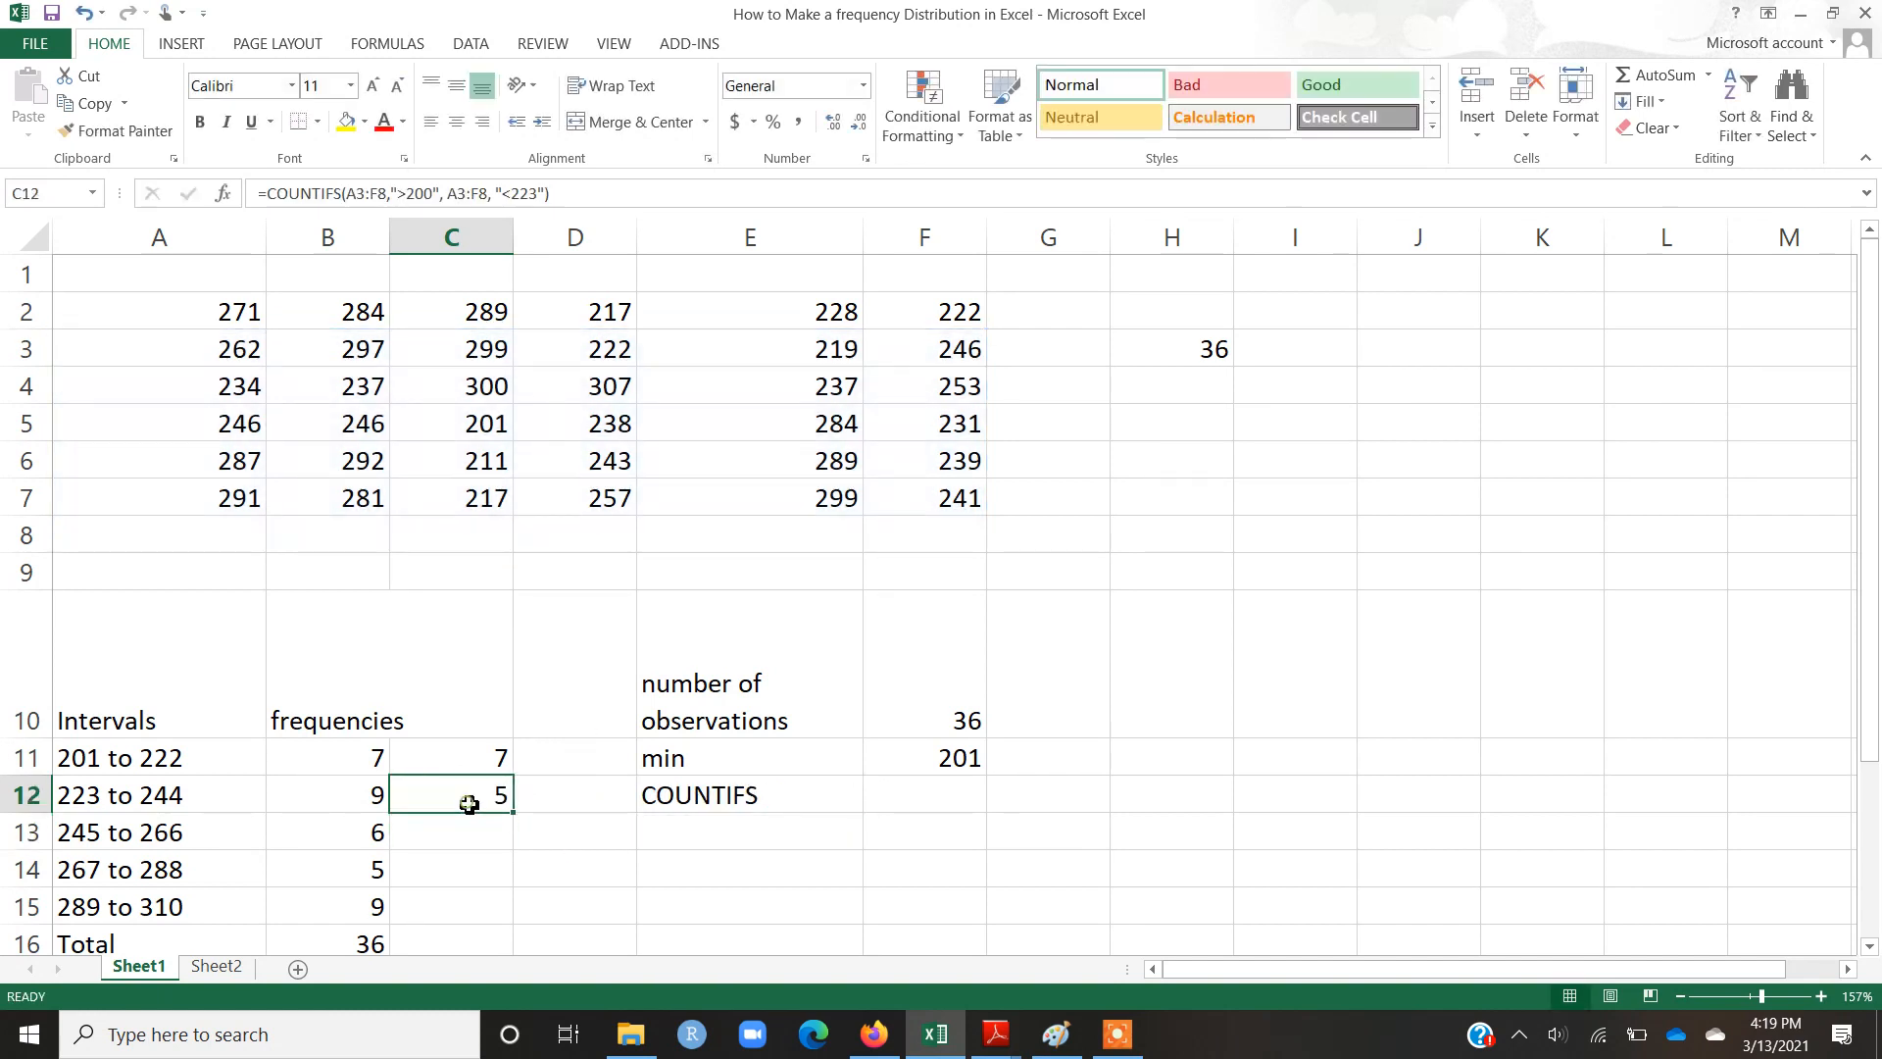
pyautogui.press('Delete')
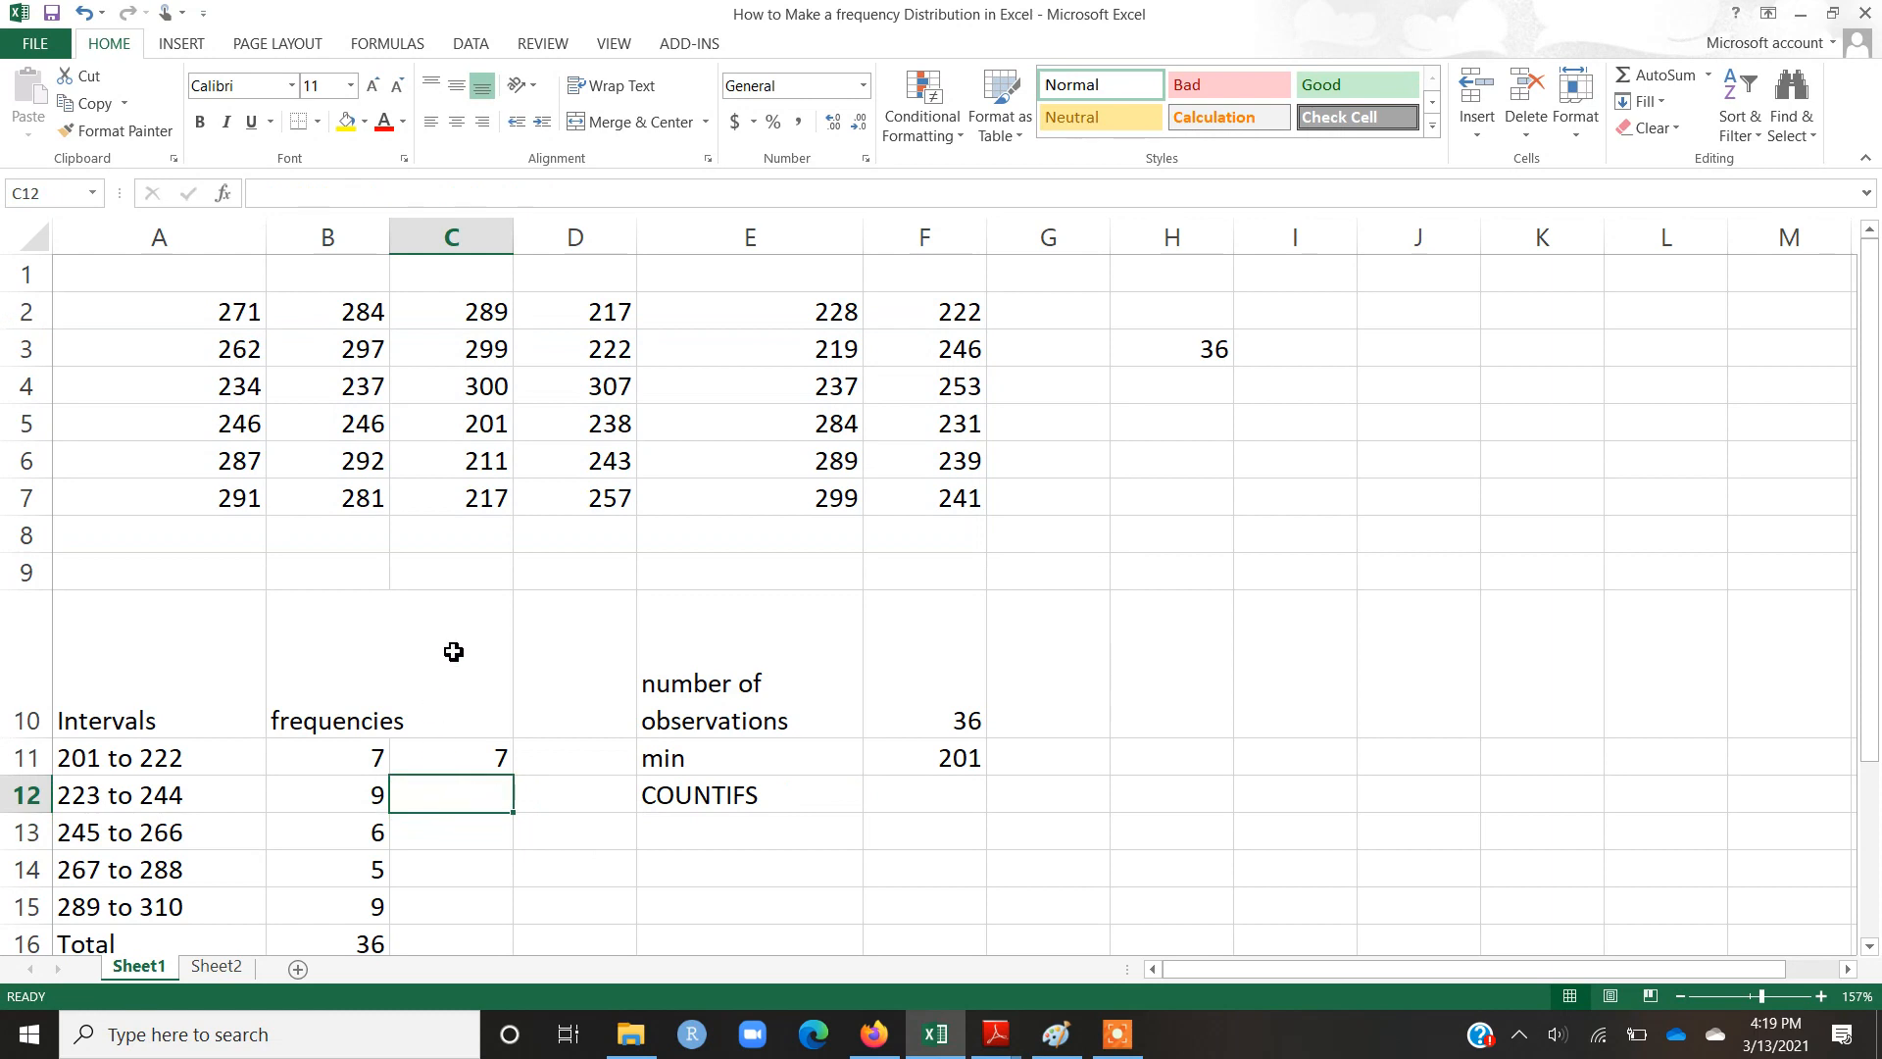
# - Compare the cell references in the COUNTIFS formulas of C11 and B11 with columns A and F of the data
pyautogui.doubleClick(468, 763)
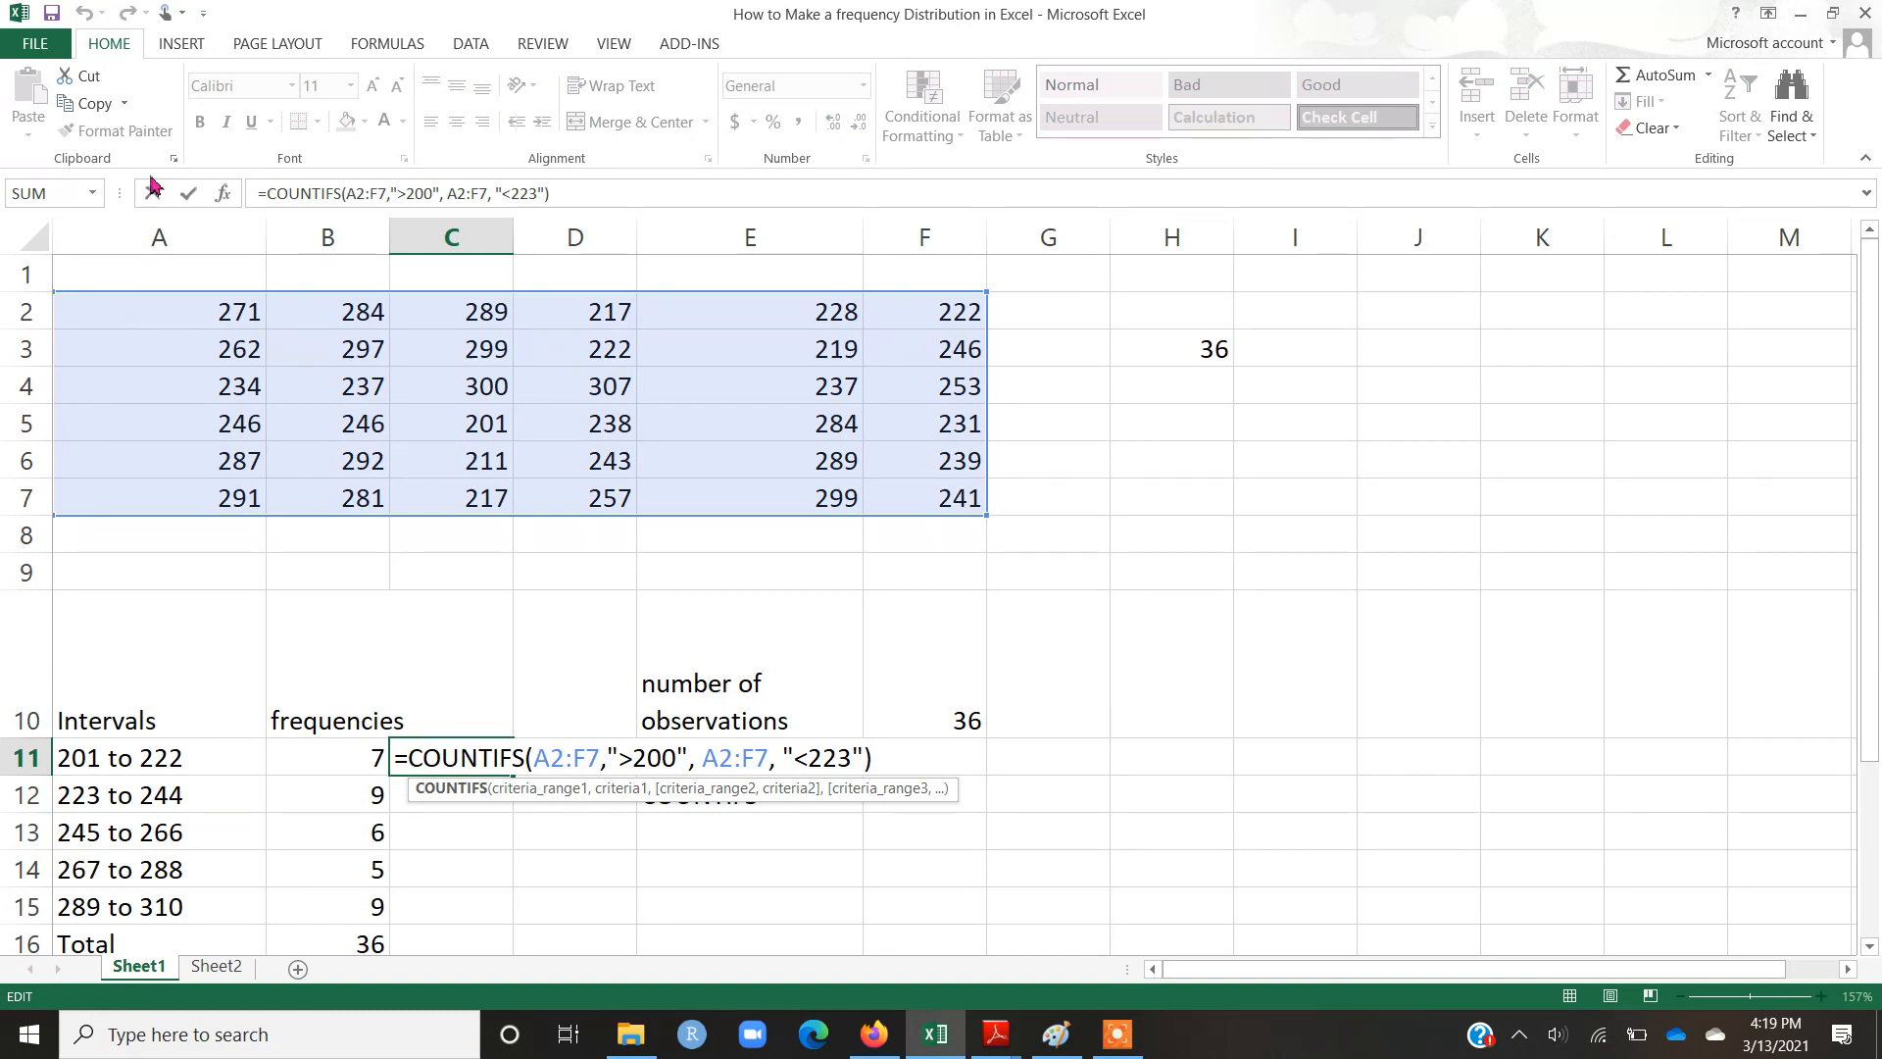
pyautogui.click(159, 238)
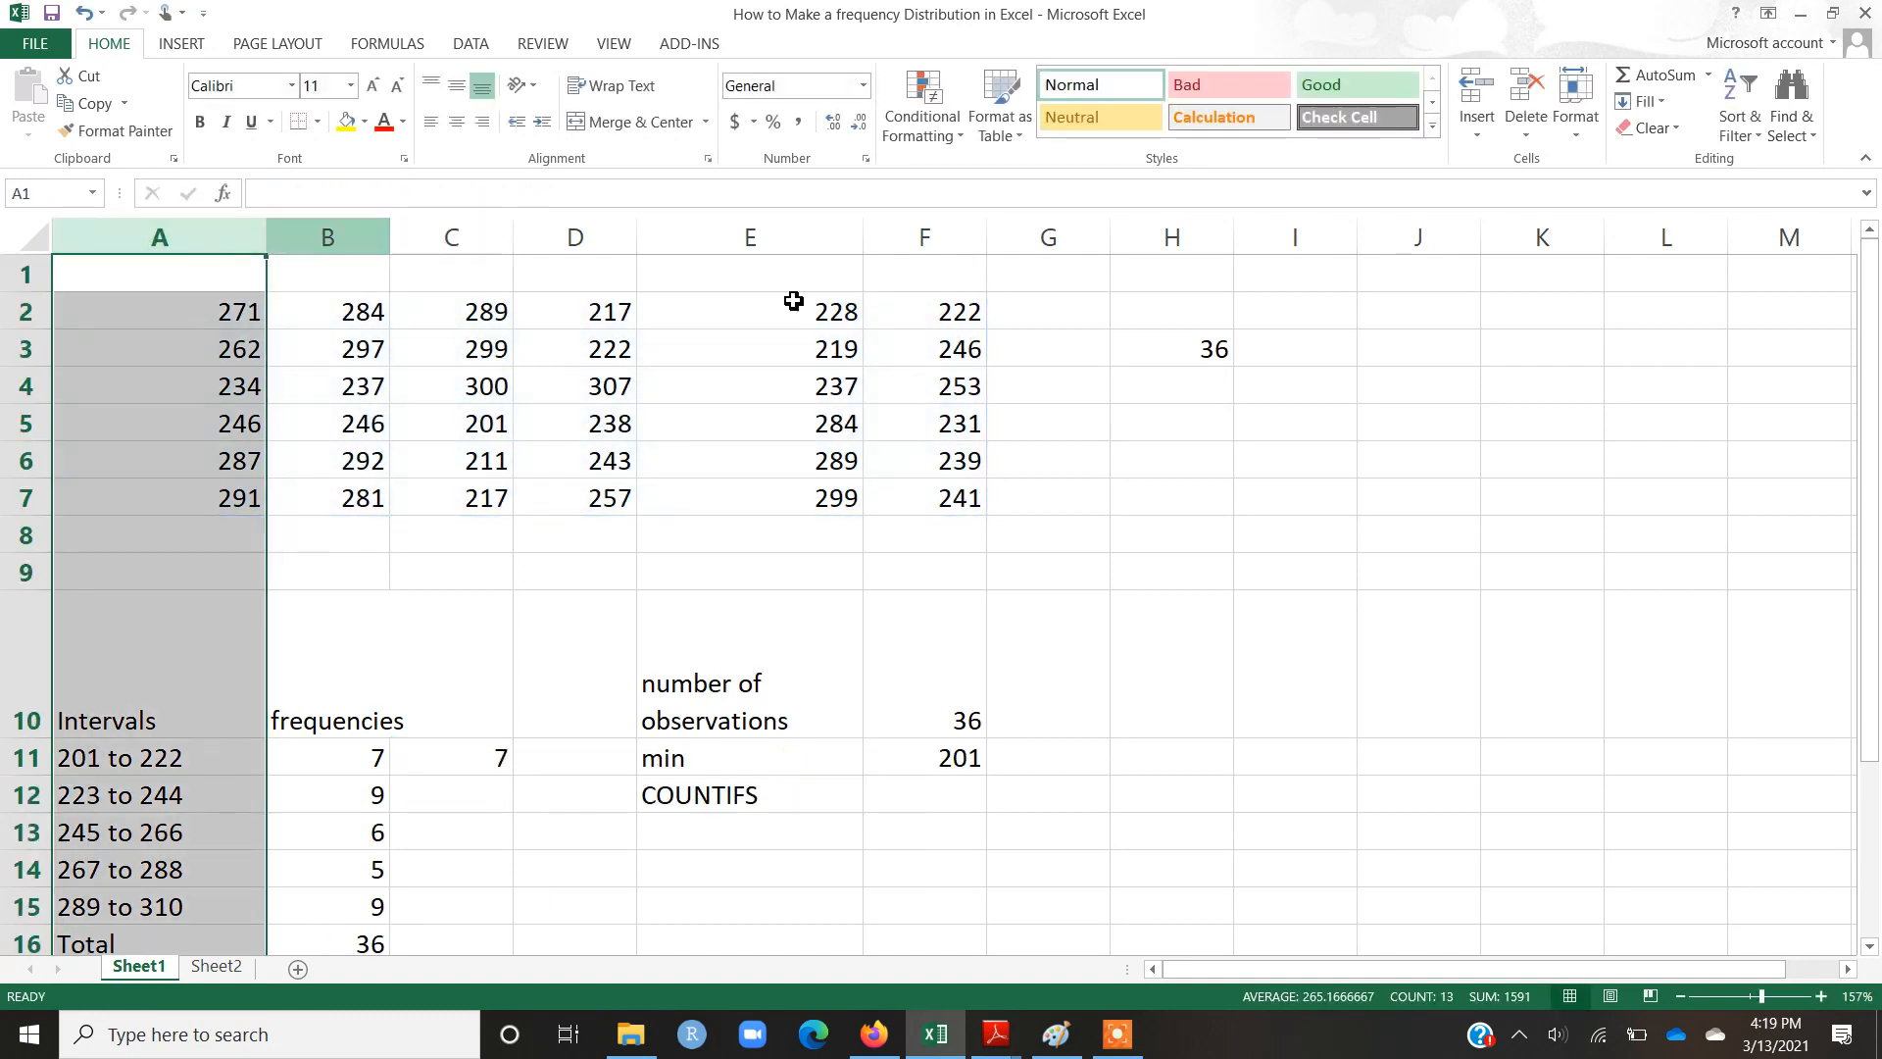
pyautogui.click(947, 510)
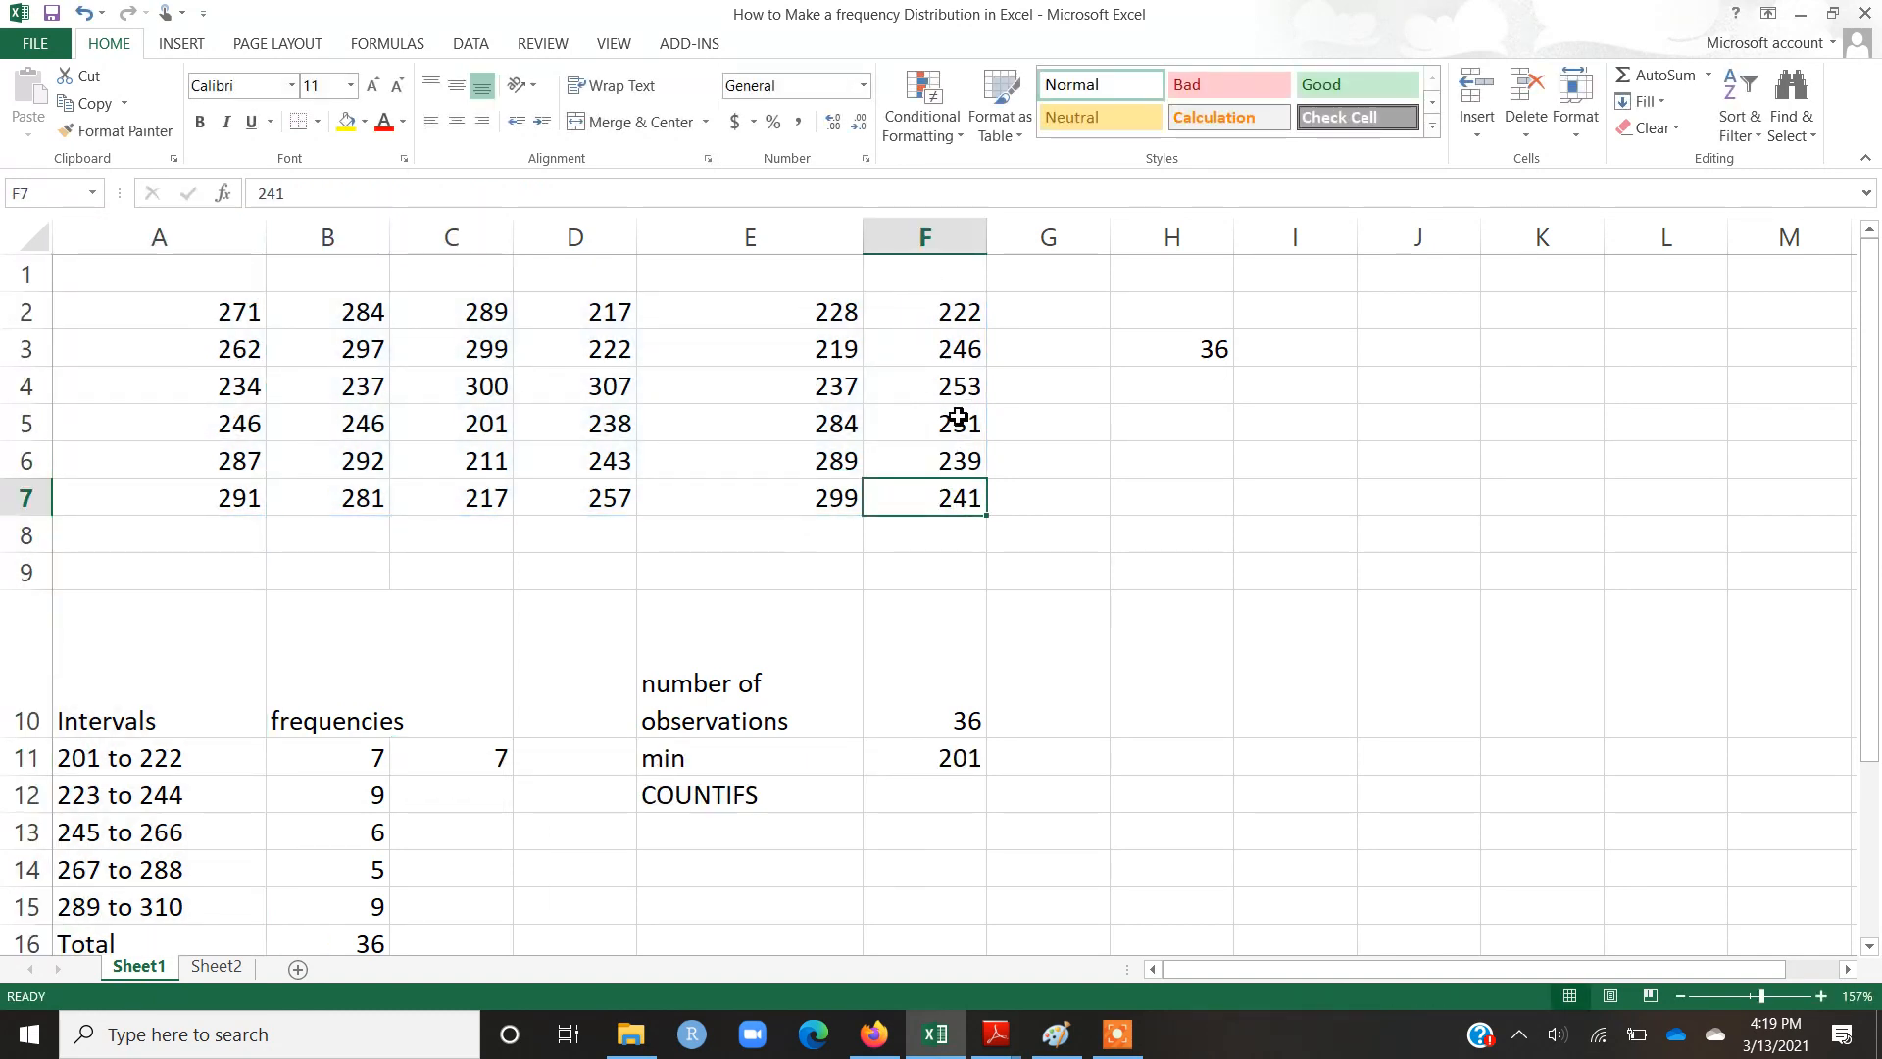
pyautogui.click(907, 237)
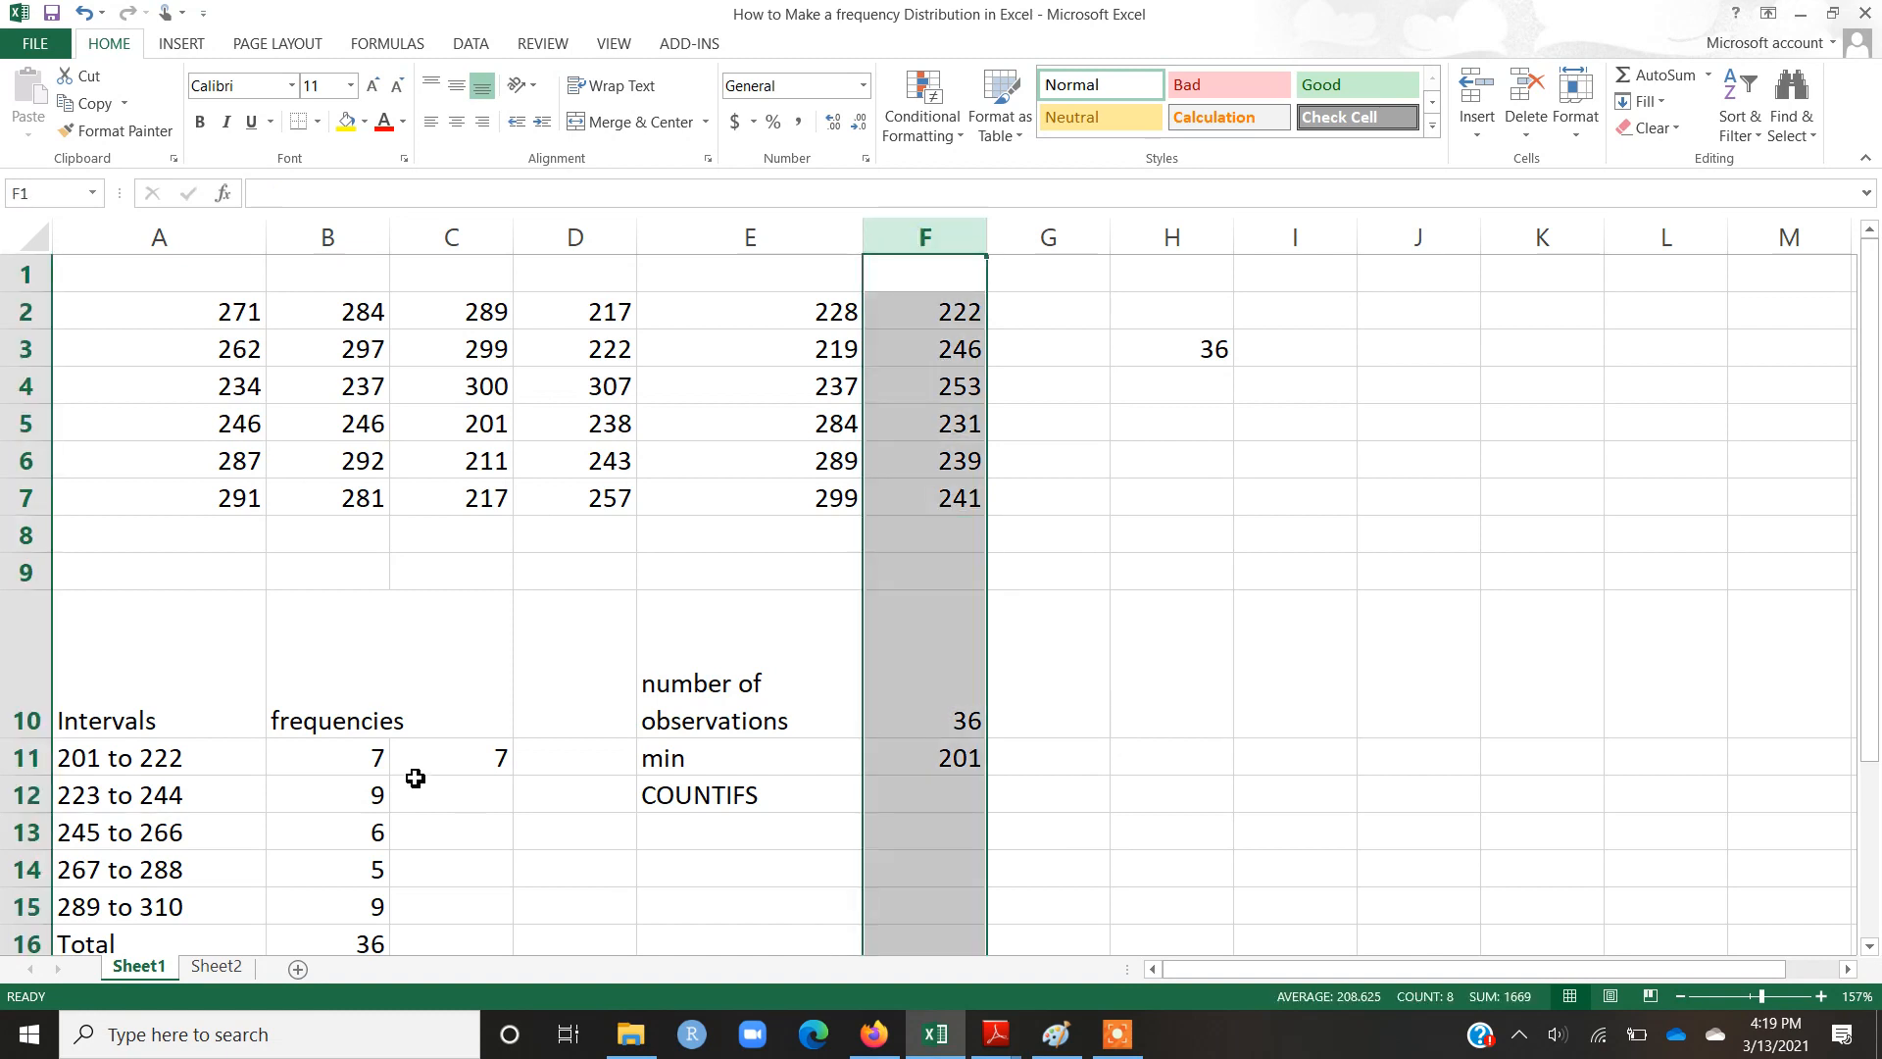
pyautogui.doubleClick(321, 759)
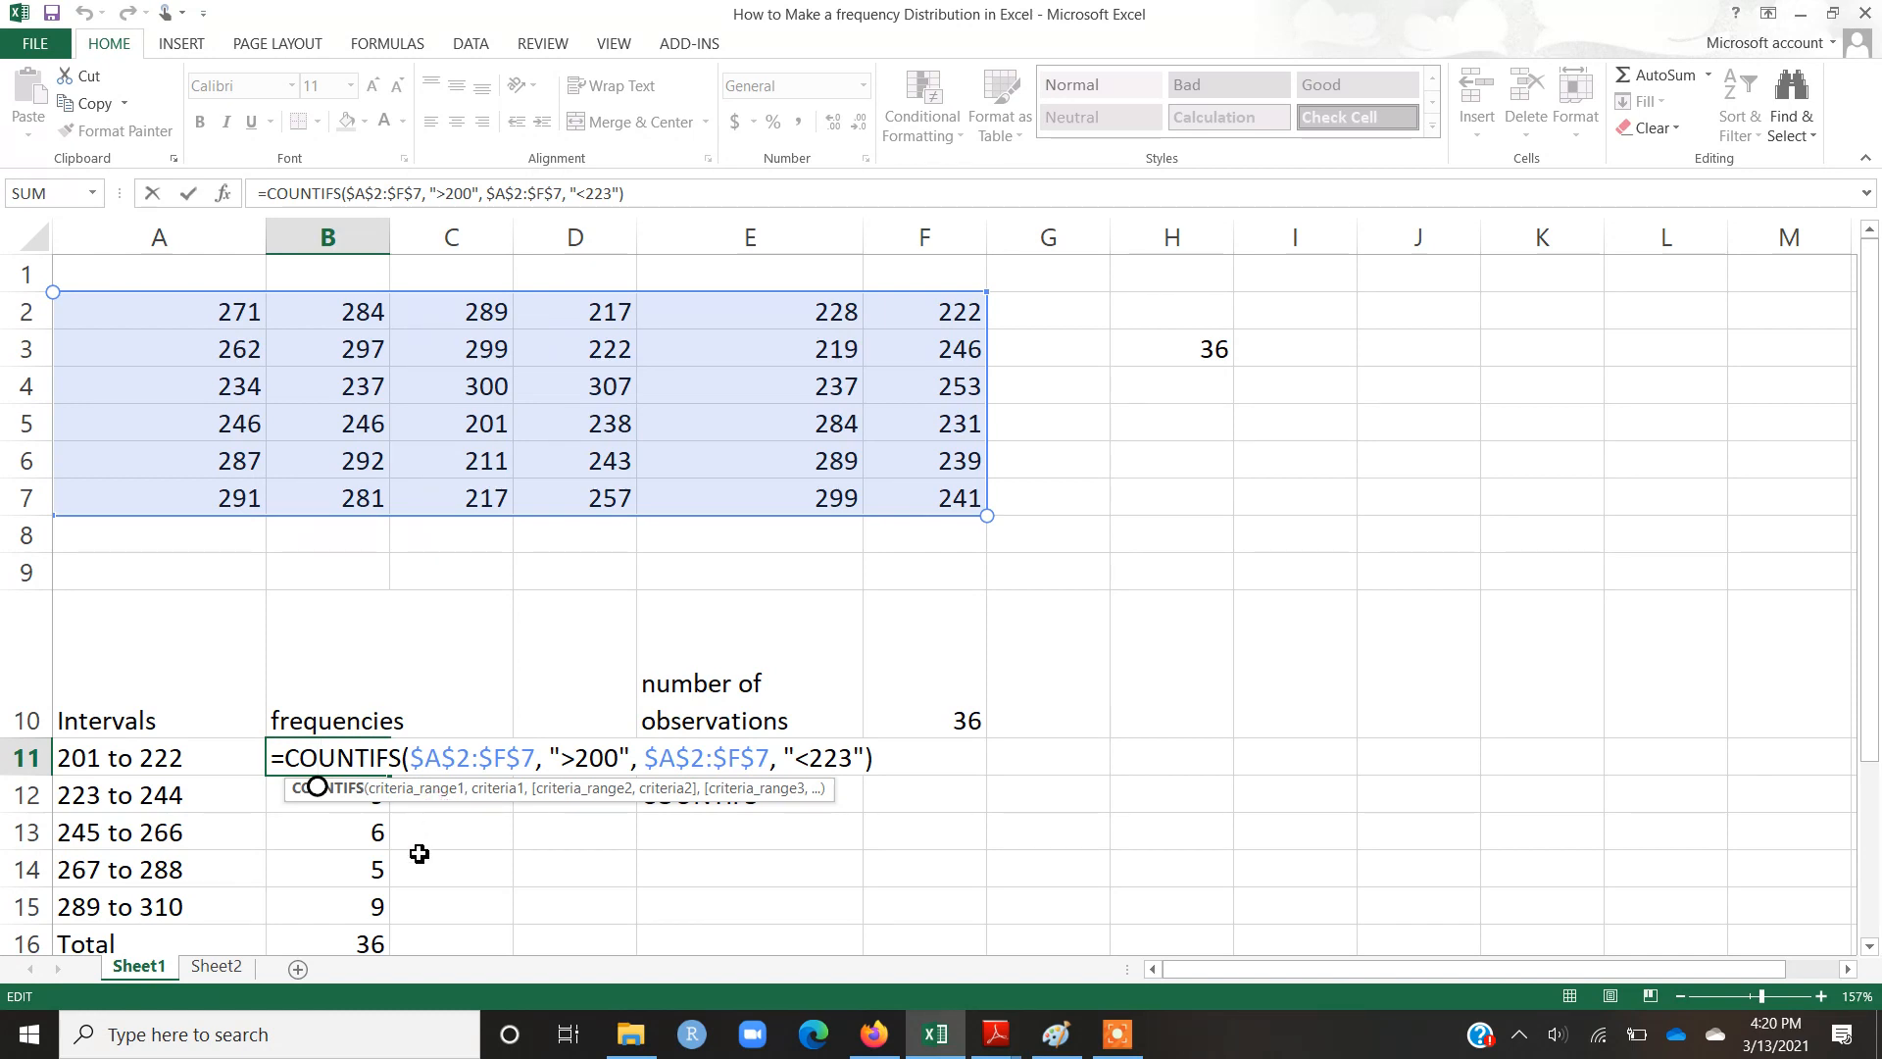
pyautogui.press('Return')
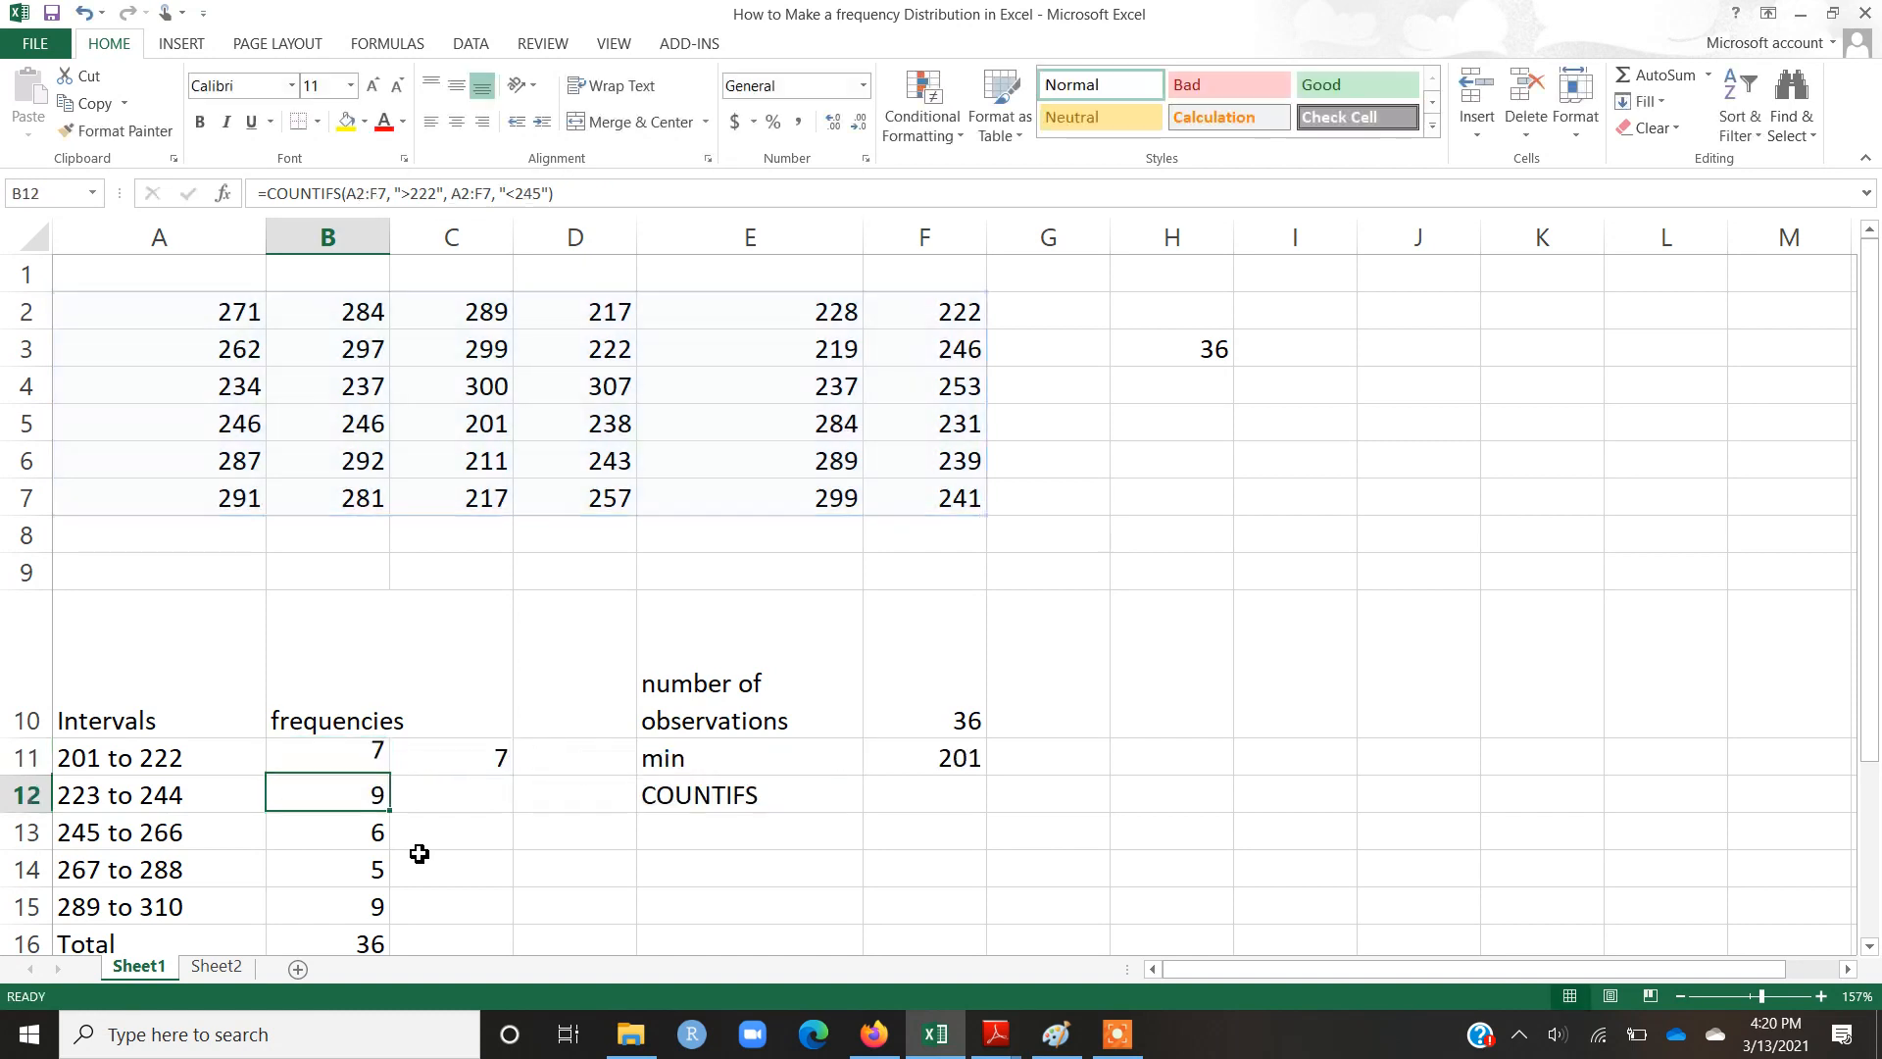
pyautogui.click(331, 764)
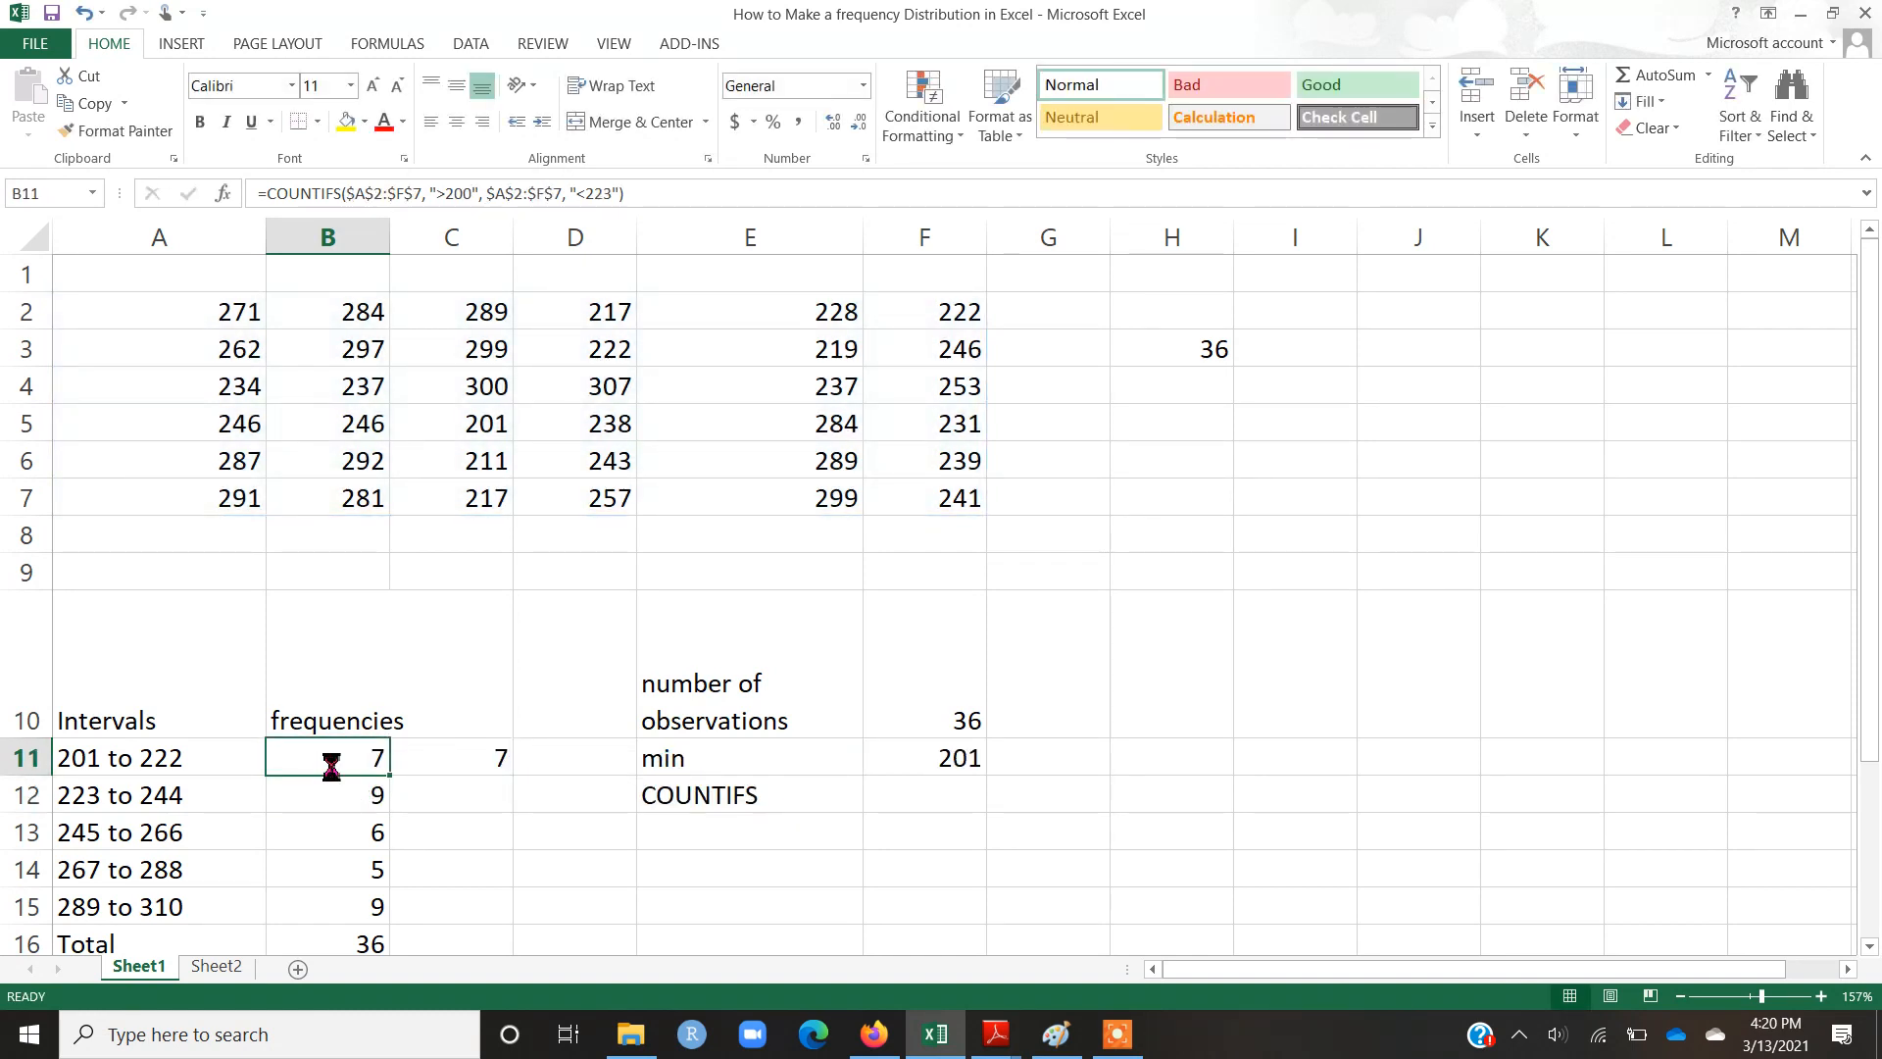
pyautogui.hotkey('ctrl', 'c')
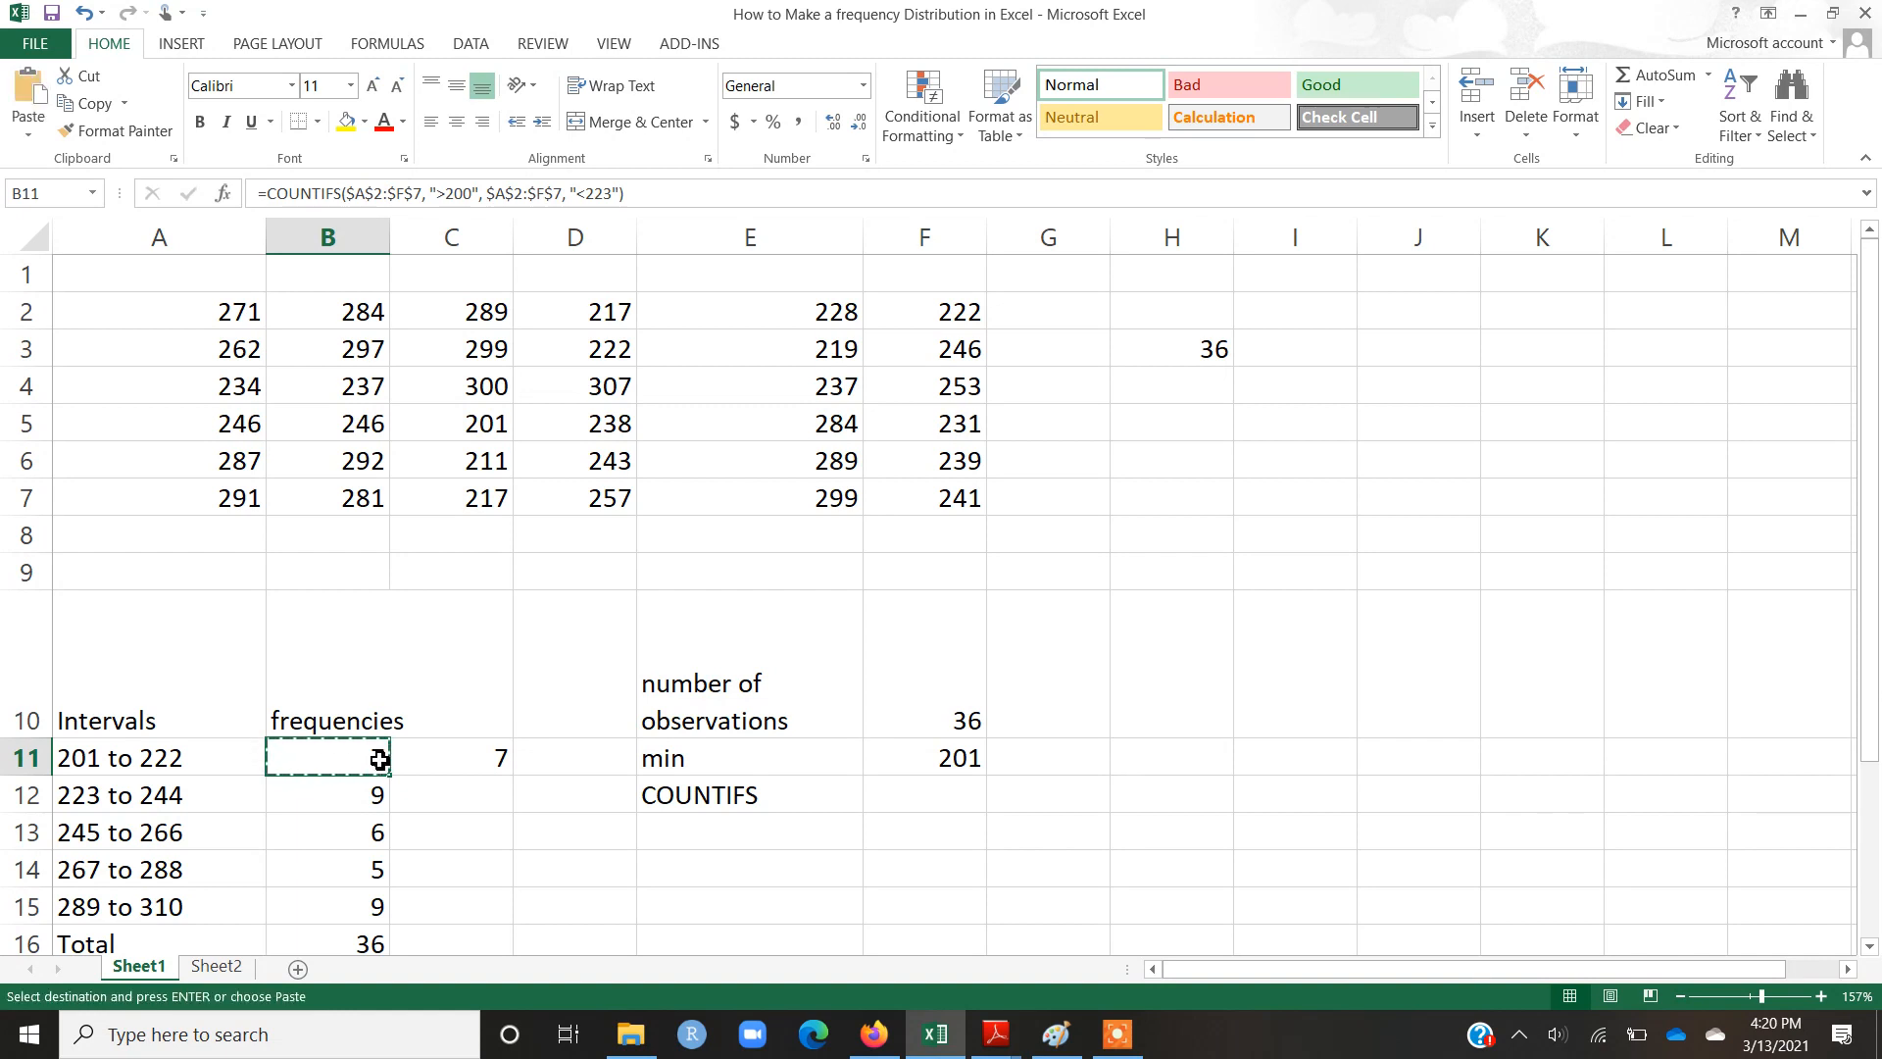
pyautogui.press('Escape')
# - Make the first criteria range in C11's COUNTIFS formula absolute, as $A$2:$F$7
pyautogui.doubleClick(427, 759)
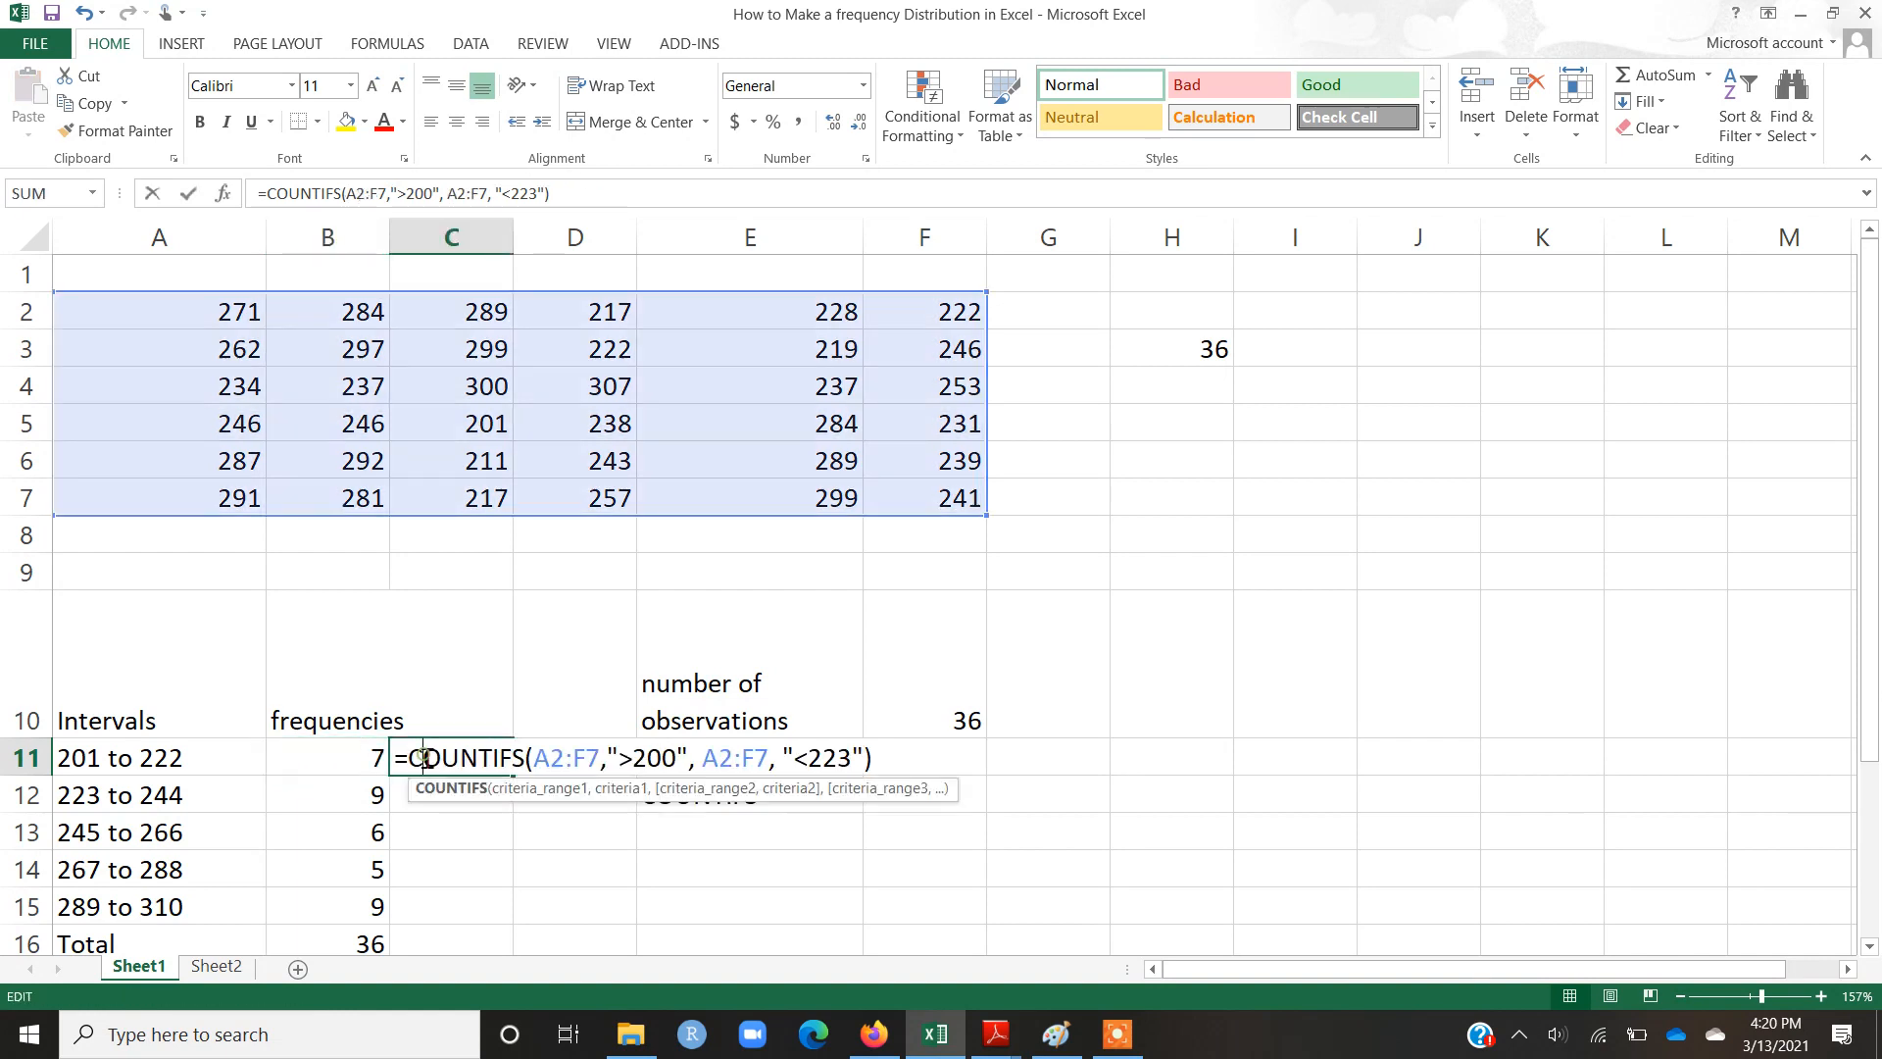
pyautogui.click(534, 758)
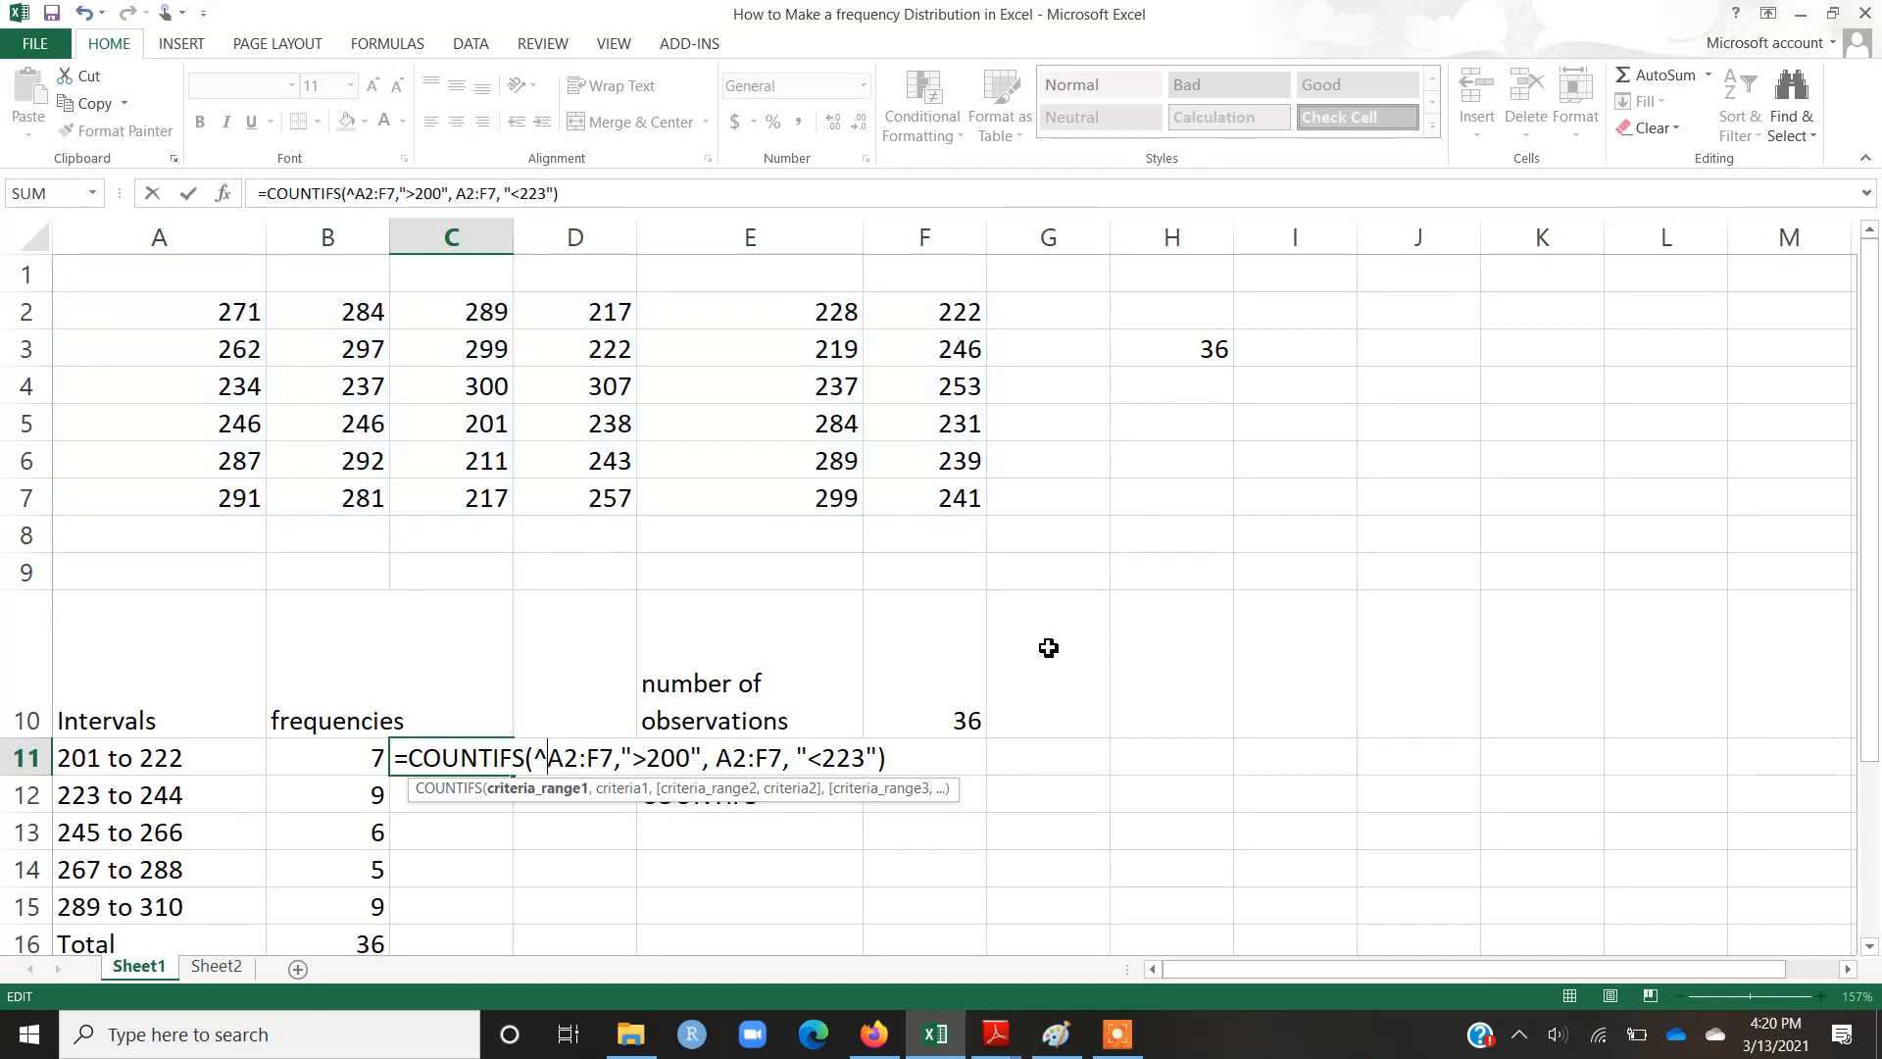
pyautogui.write('&')
pyautogui.press('BackSpace')
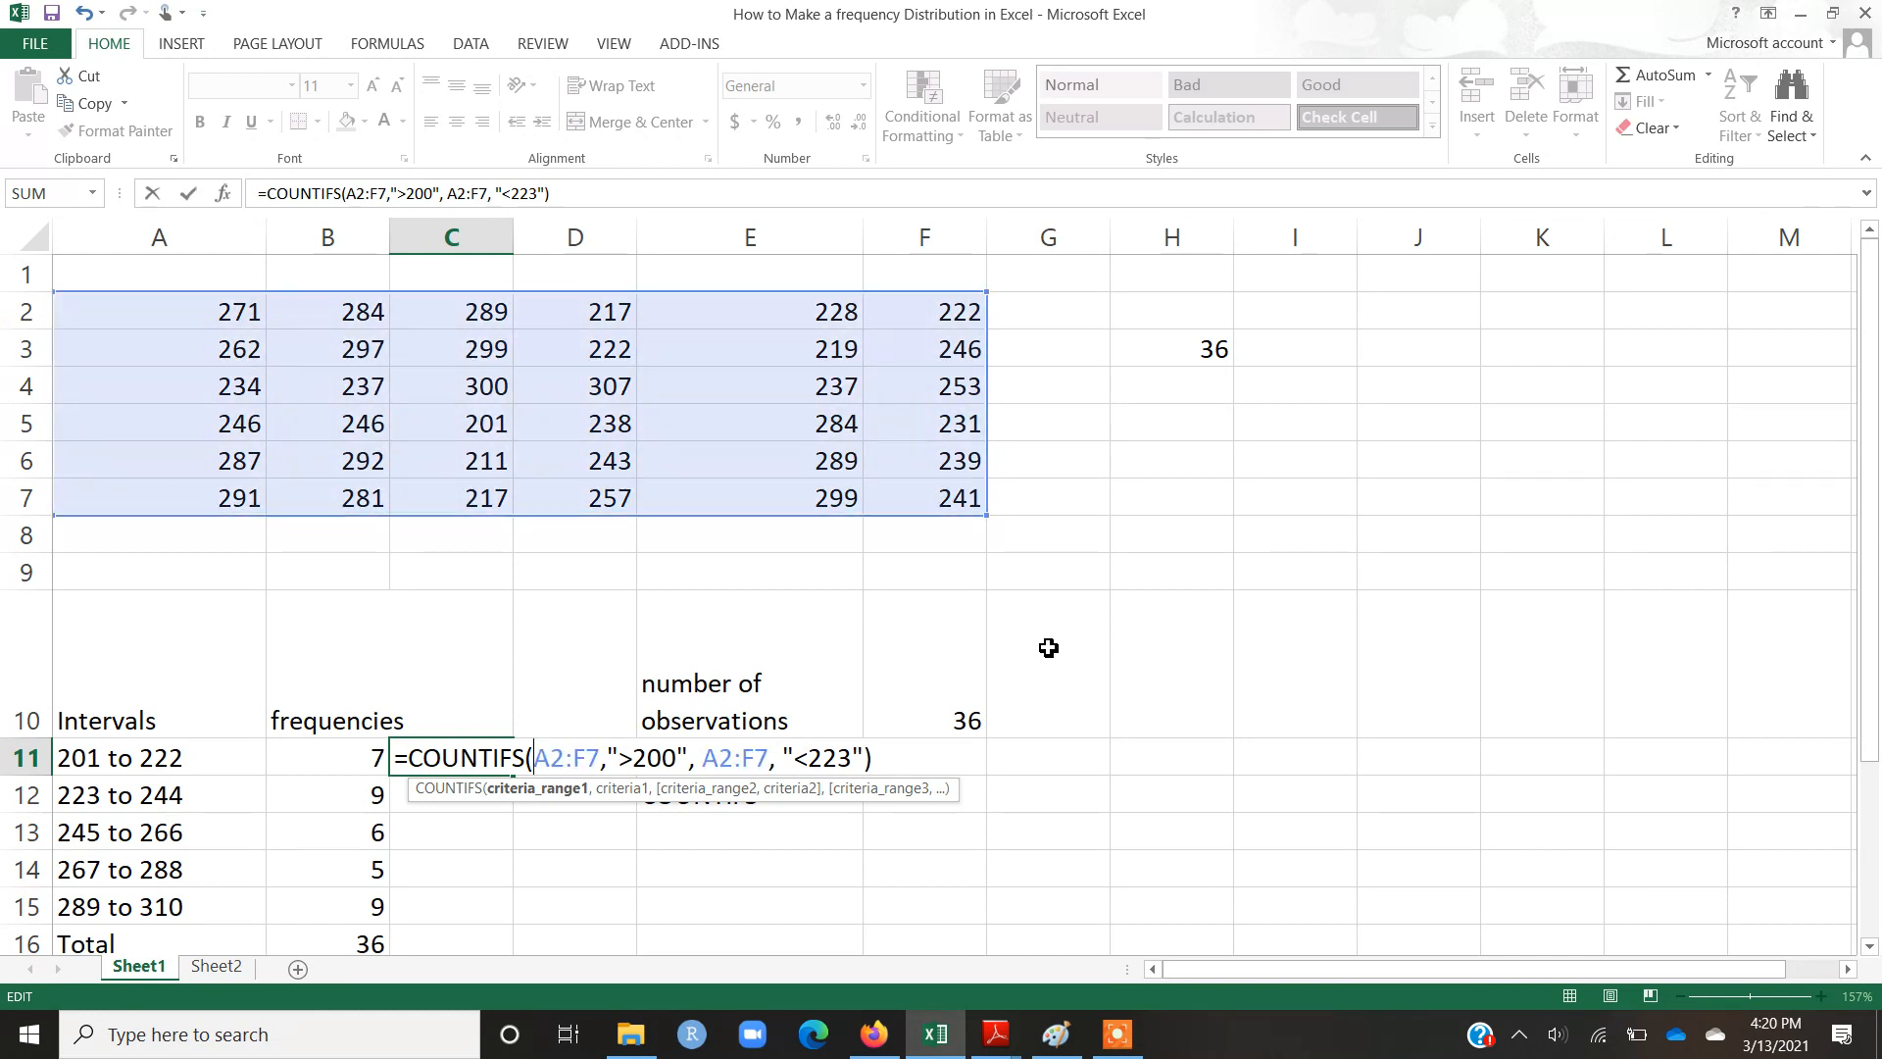
pyautogui.write('$A')
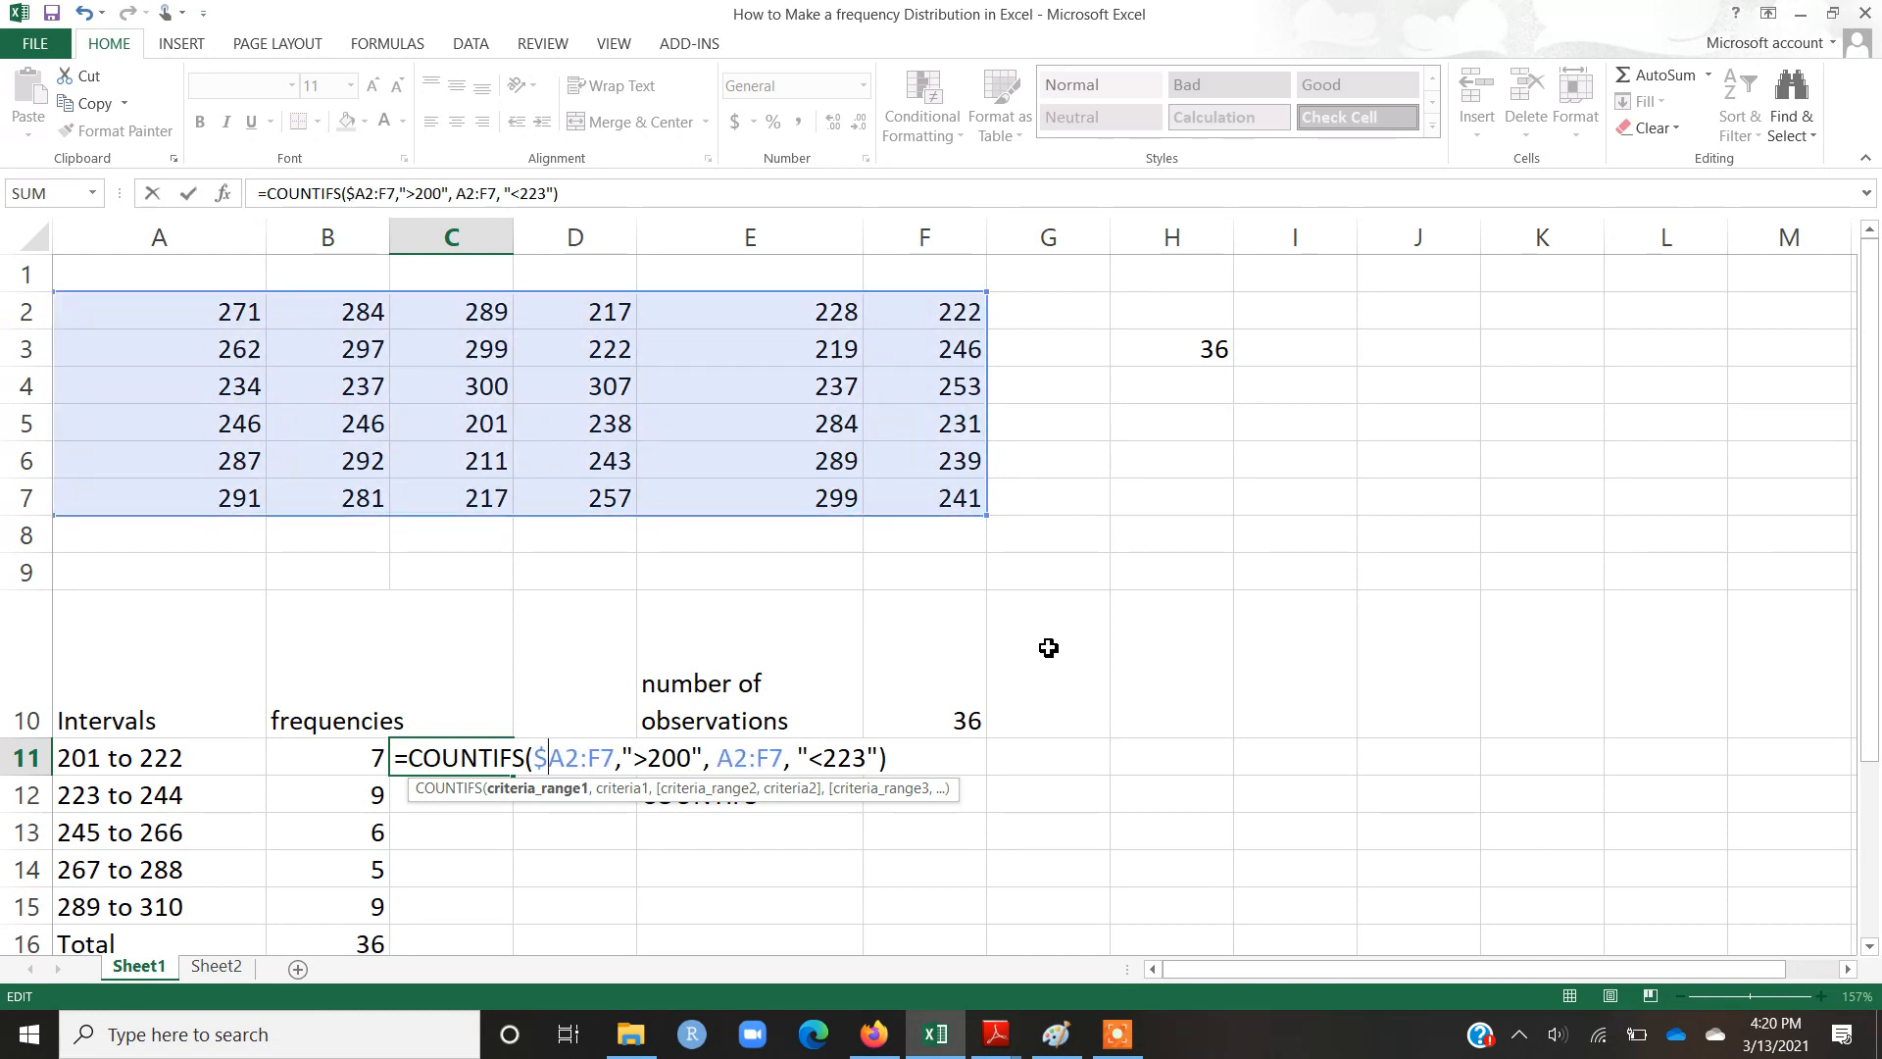
pyautogui.write('$')
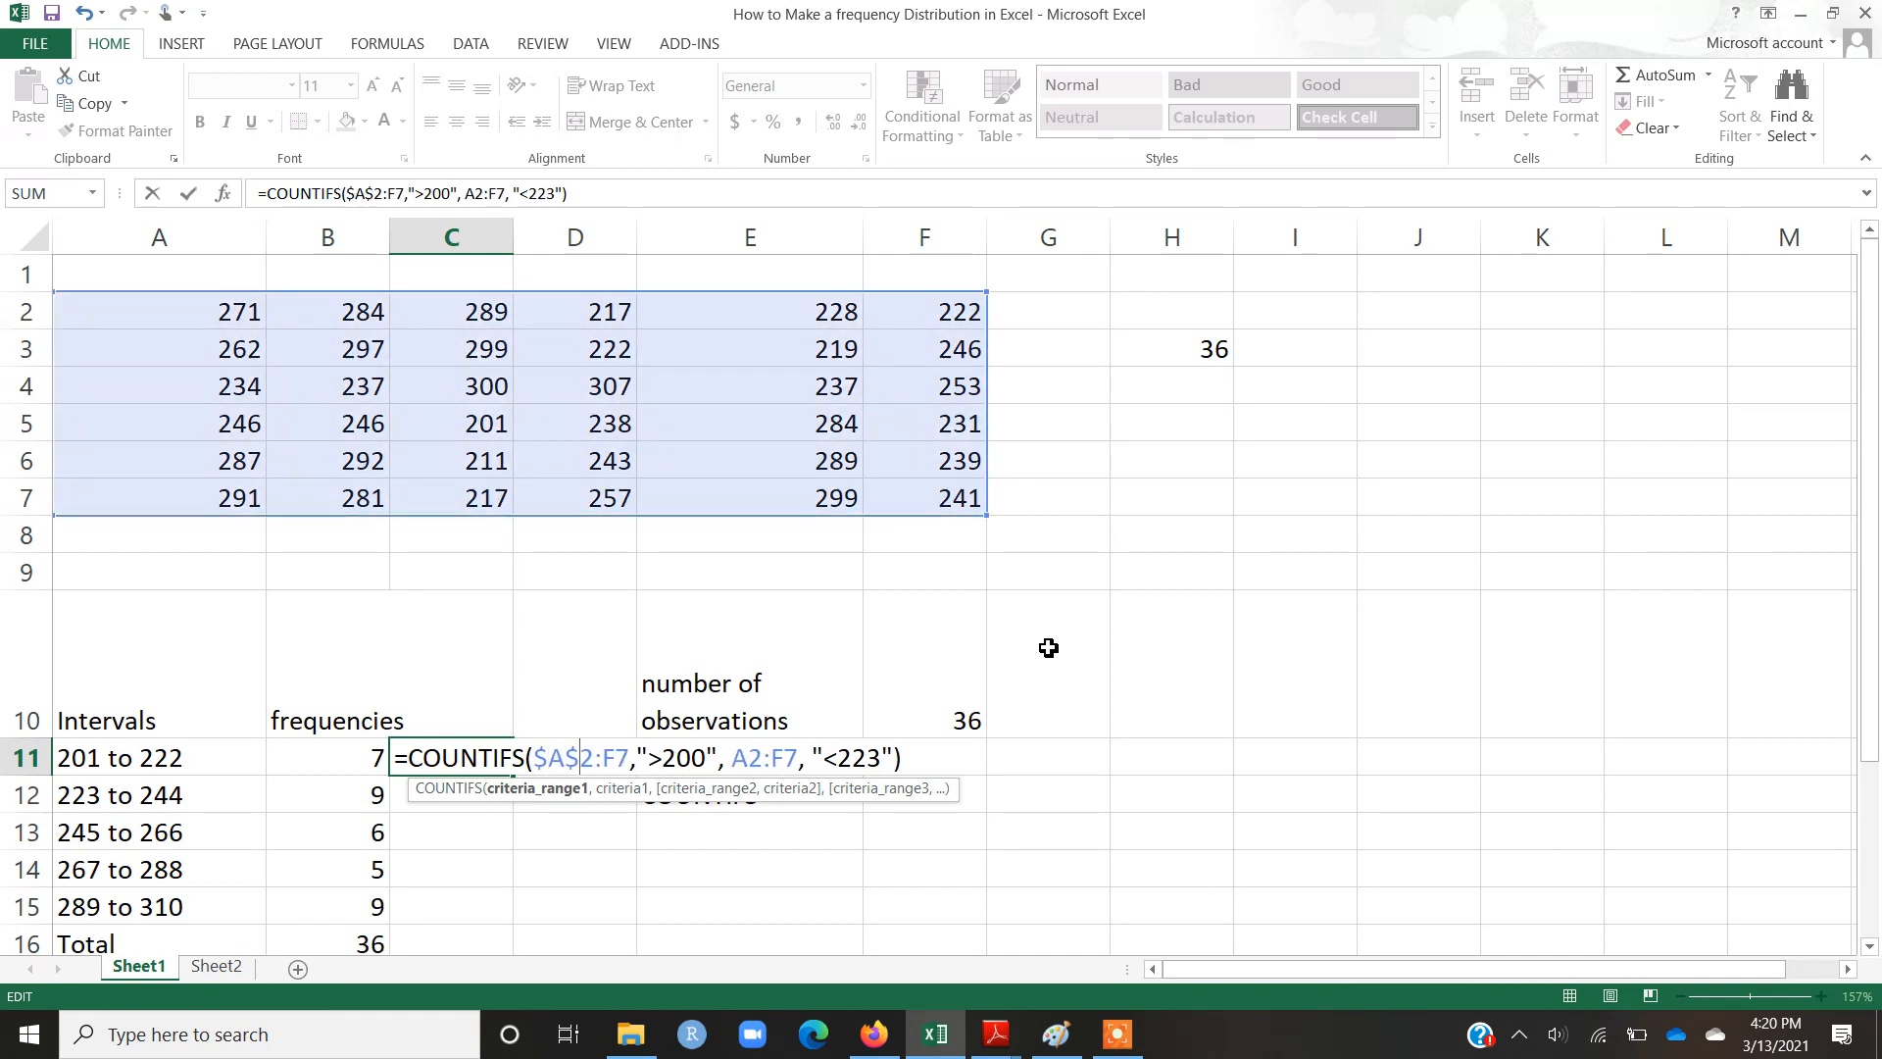
pyautogui.press('Right')
pyautogui.write('$A')
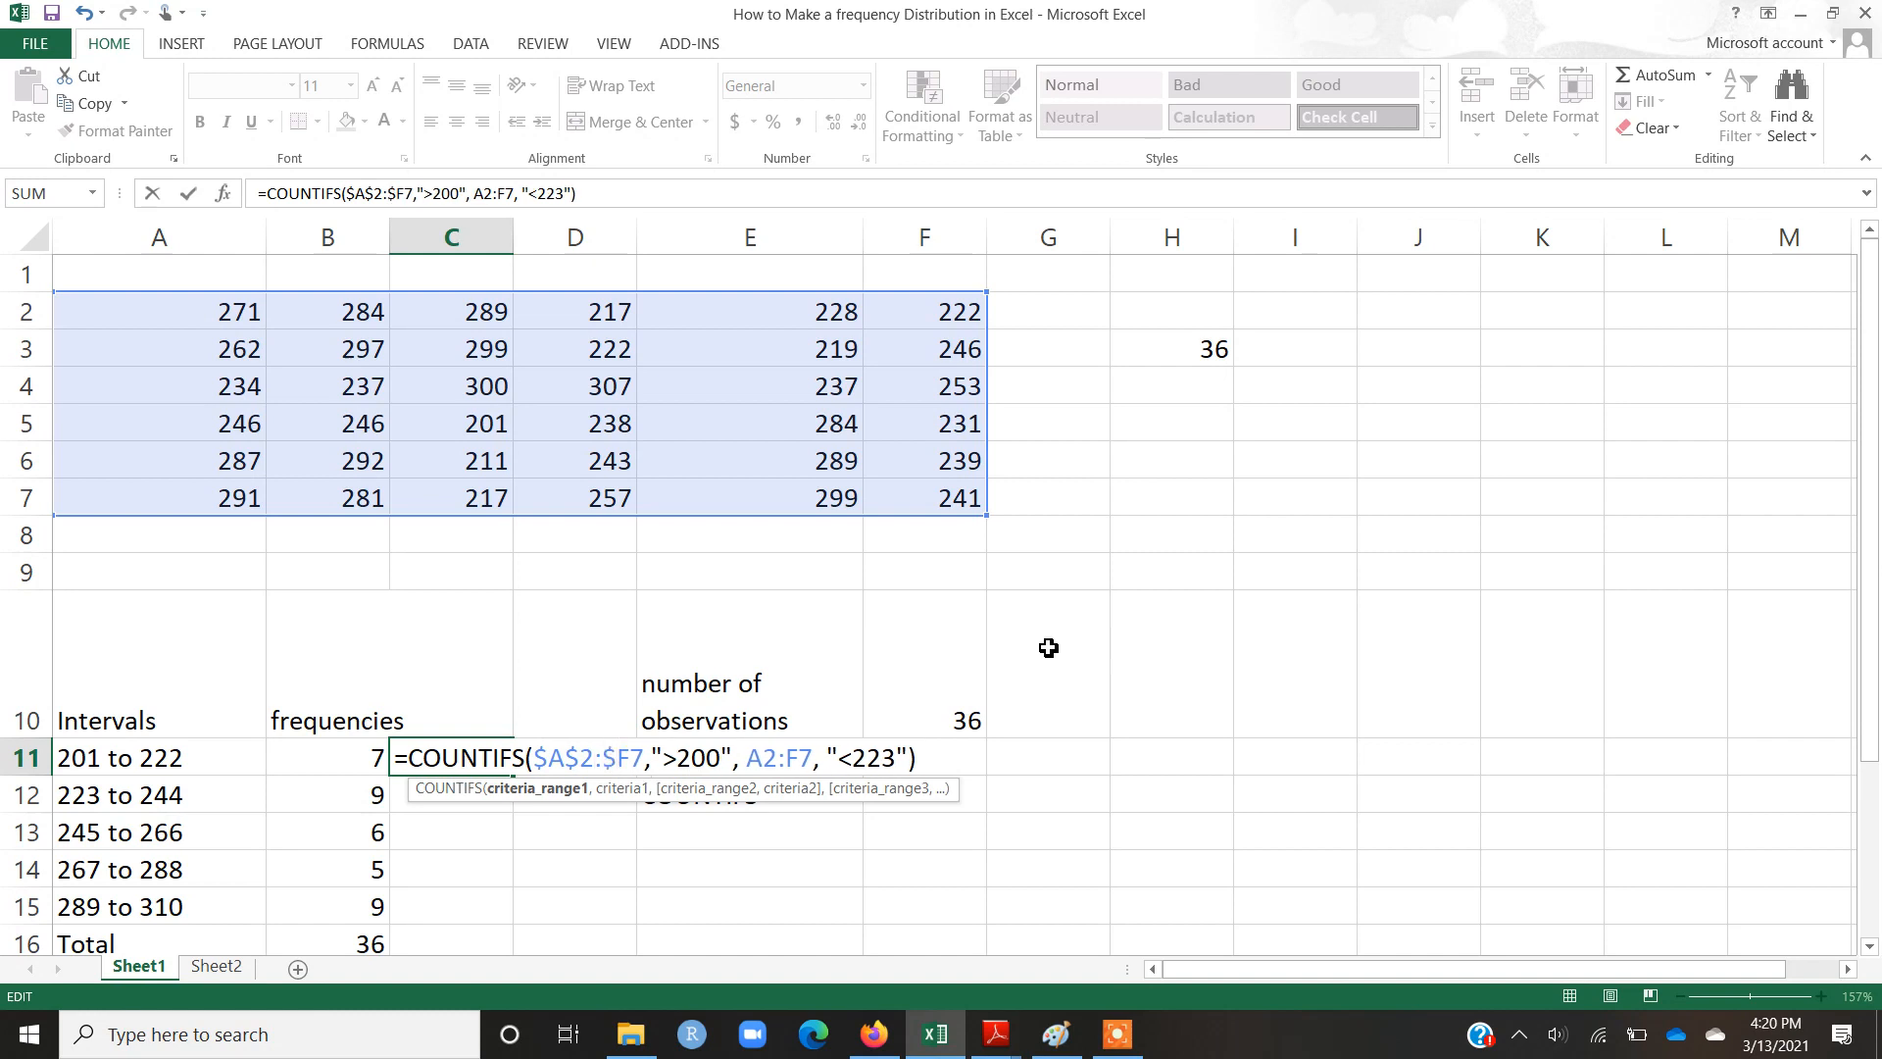
pyautogui.write('$')
# - Make the second criteria range in C11's COUNTIFS formula absolute, as $A$2:$F$7, and accept the formula
pyautogui.press('Right')
pyautogui.press('Right')
pyautogui.press('Right')
pyautogui.press('Right')
pyautogui.press('Right')
pyautogui.press('Right')
pyautogui.press('Right')
pyautogui.press('Right')
pyautogui.press('Right')
pyautogui.press('Right')
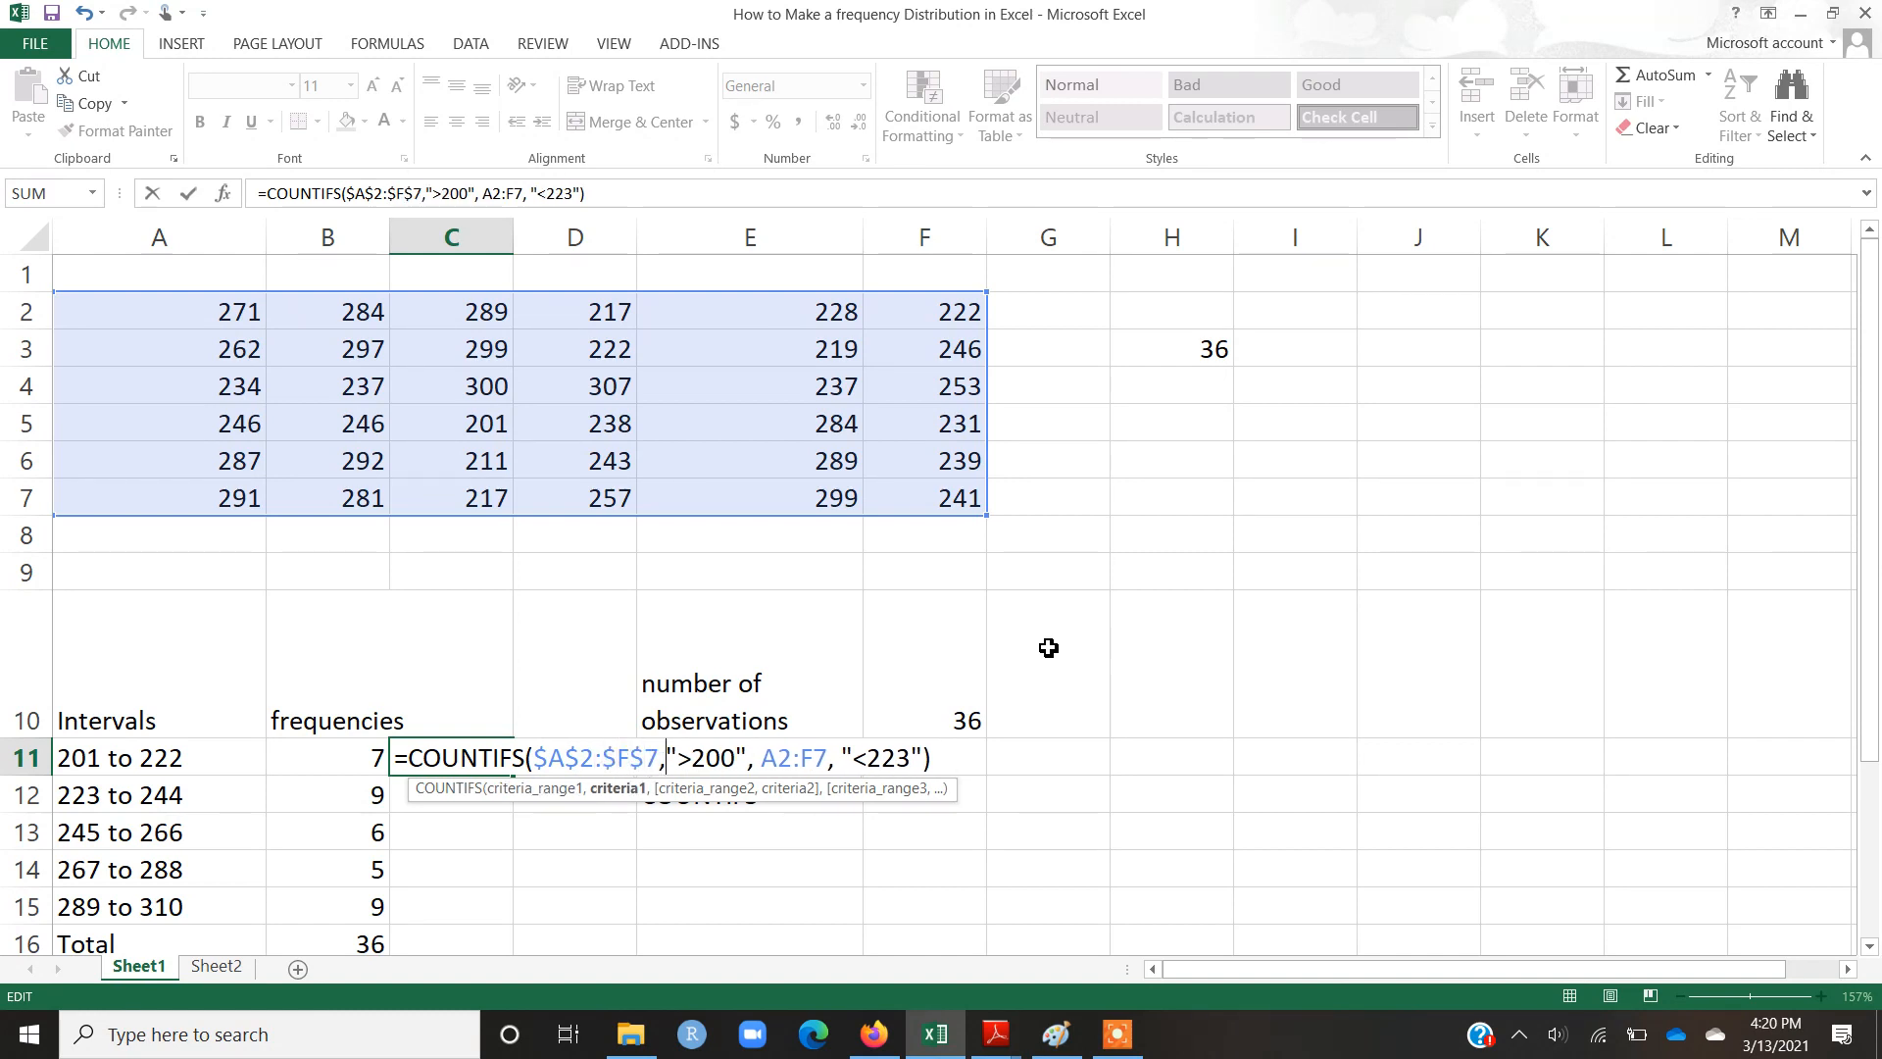
pyautogui.press('Right')
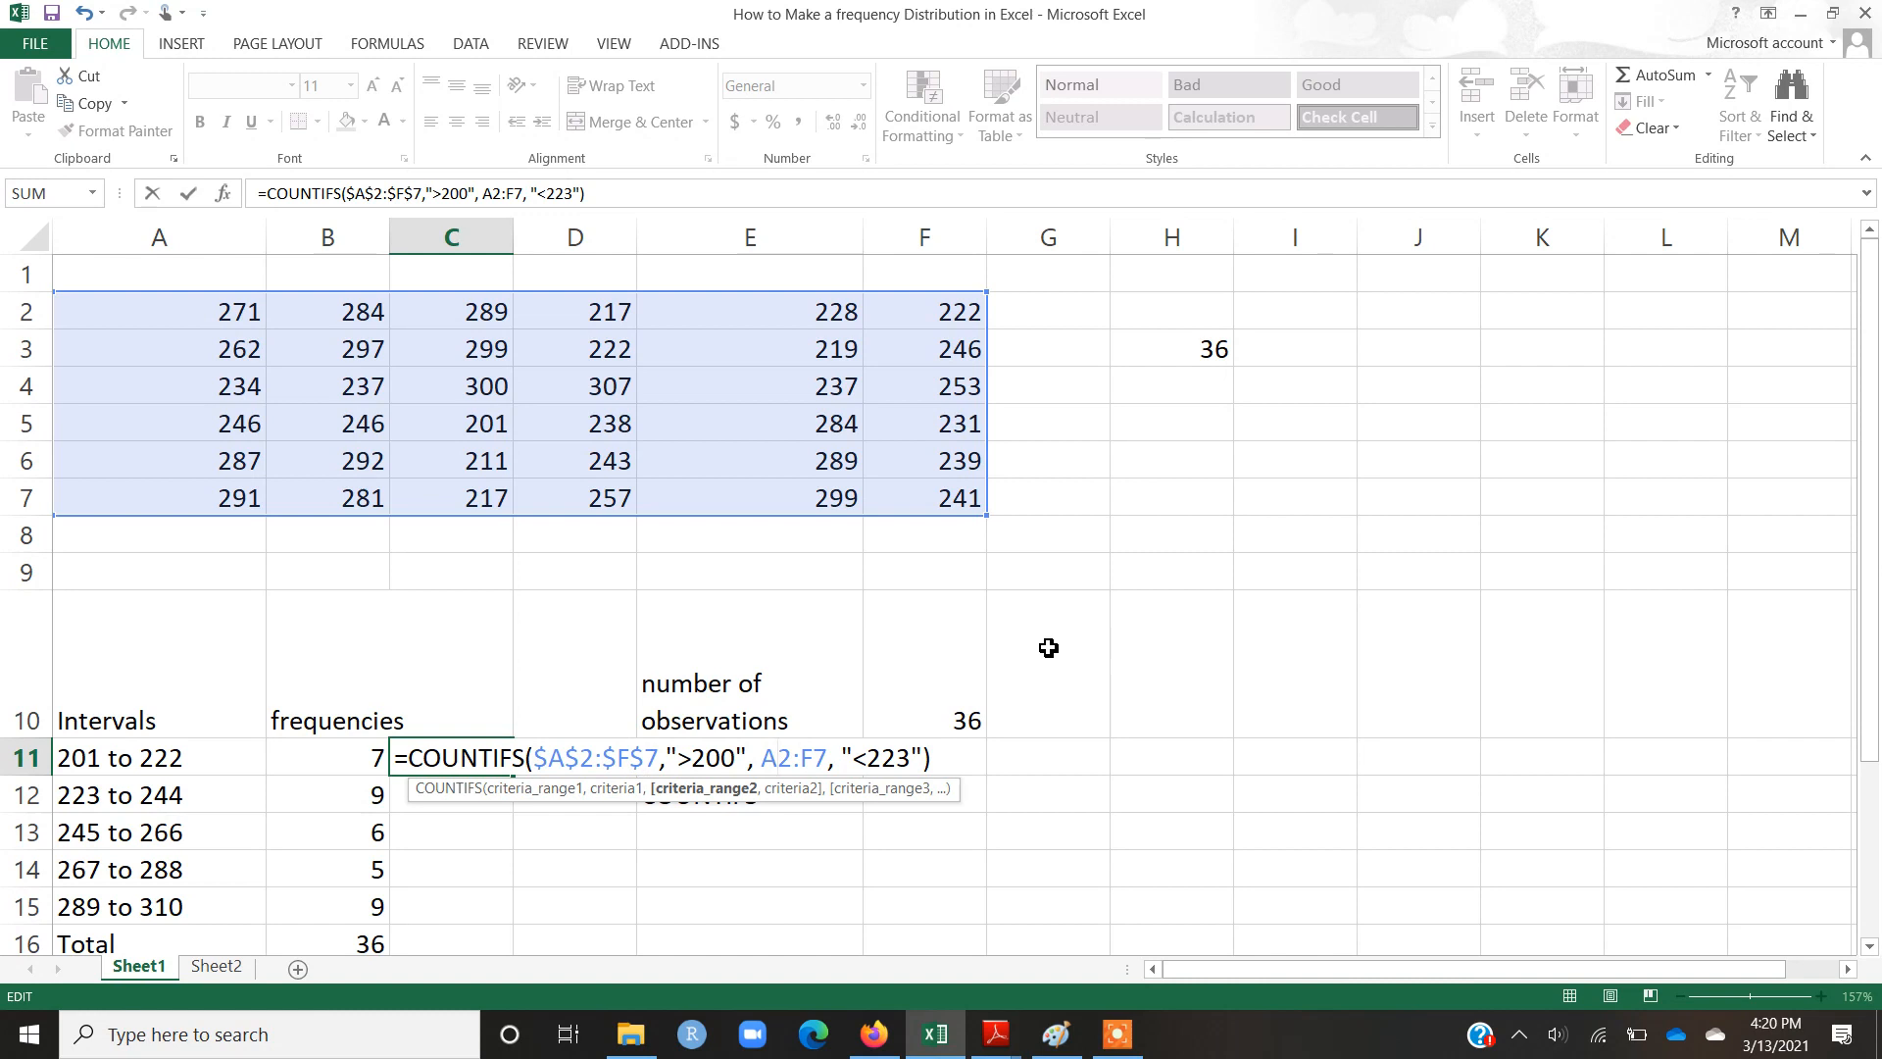
pyautogui.write('$')
pyautogui.press('Right')
pyautogui.write('$')
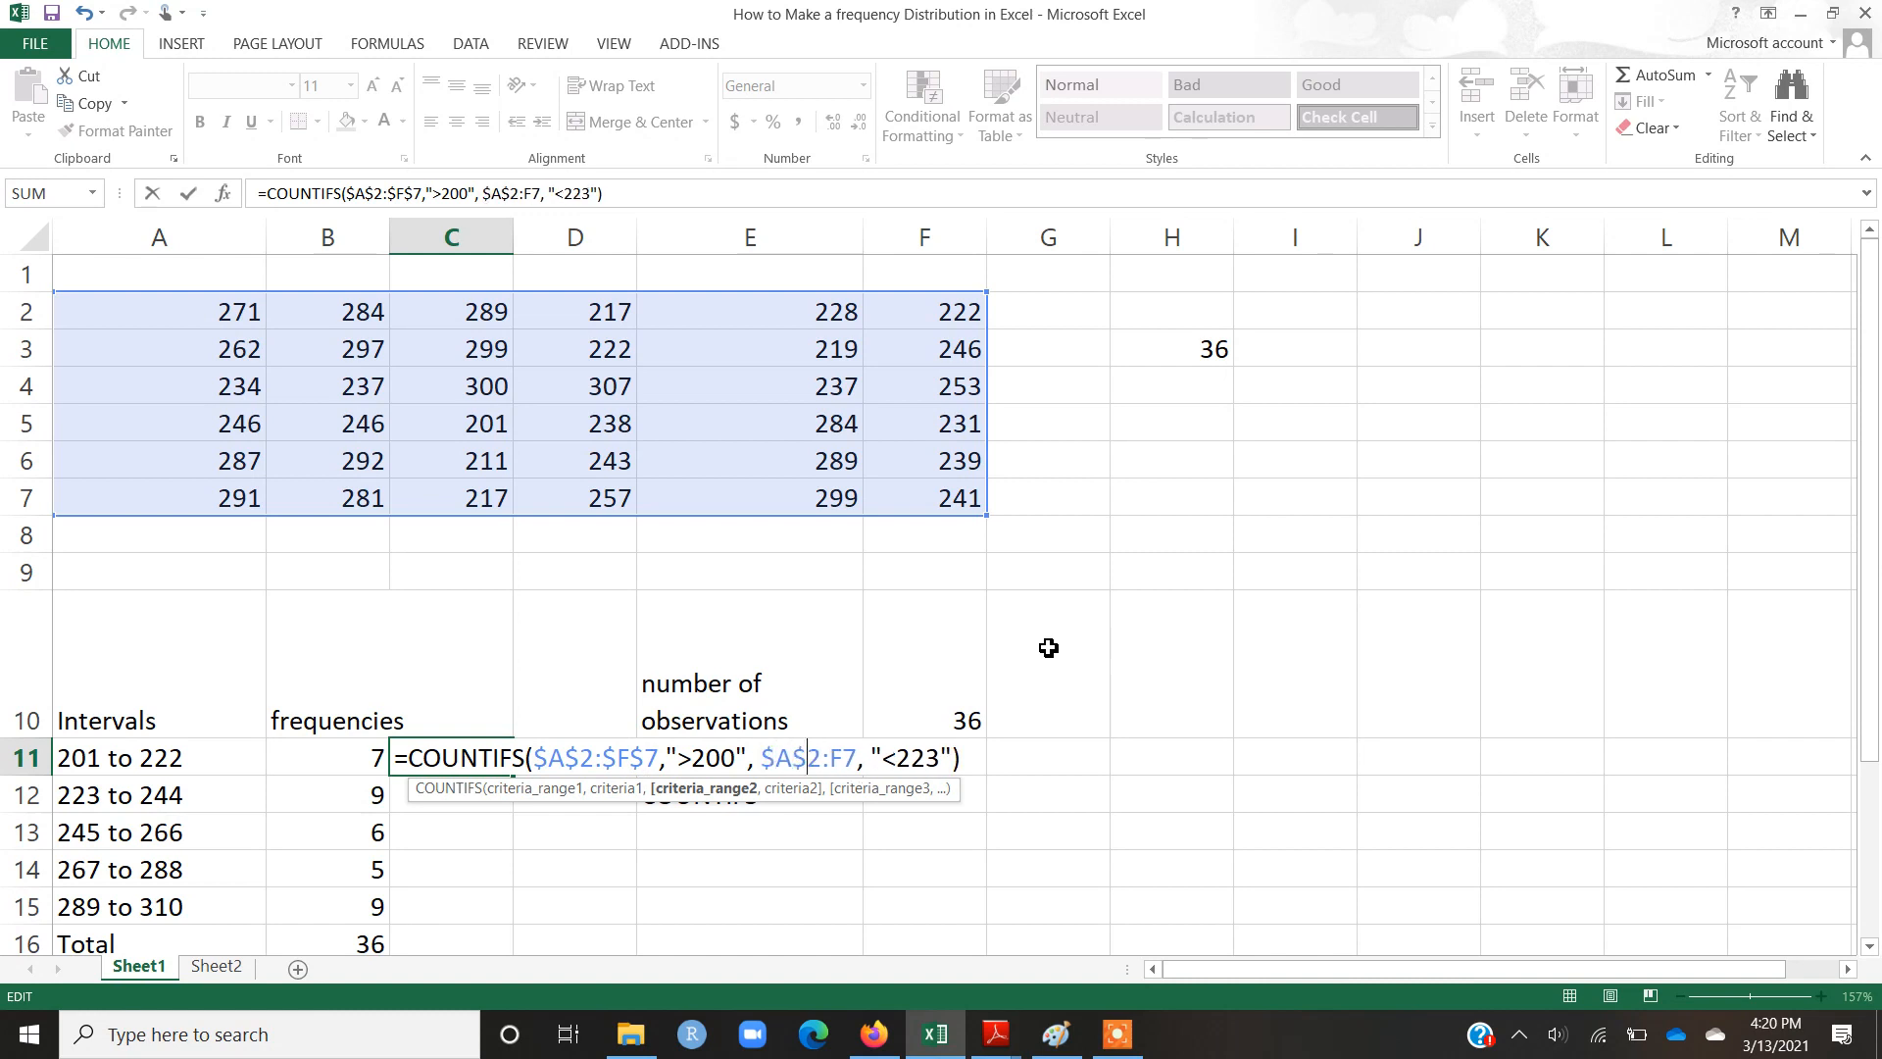
pyautogui.press('Right')
pyautogui.press('Right')
pyautogui.write('$')
pyautogui.press('Right')
pyautogui.write('$')
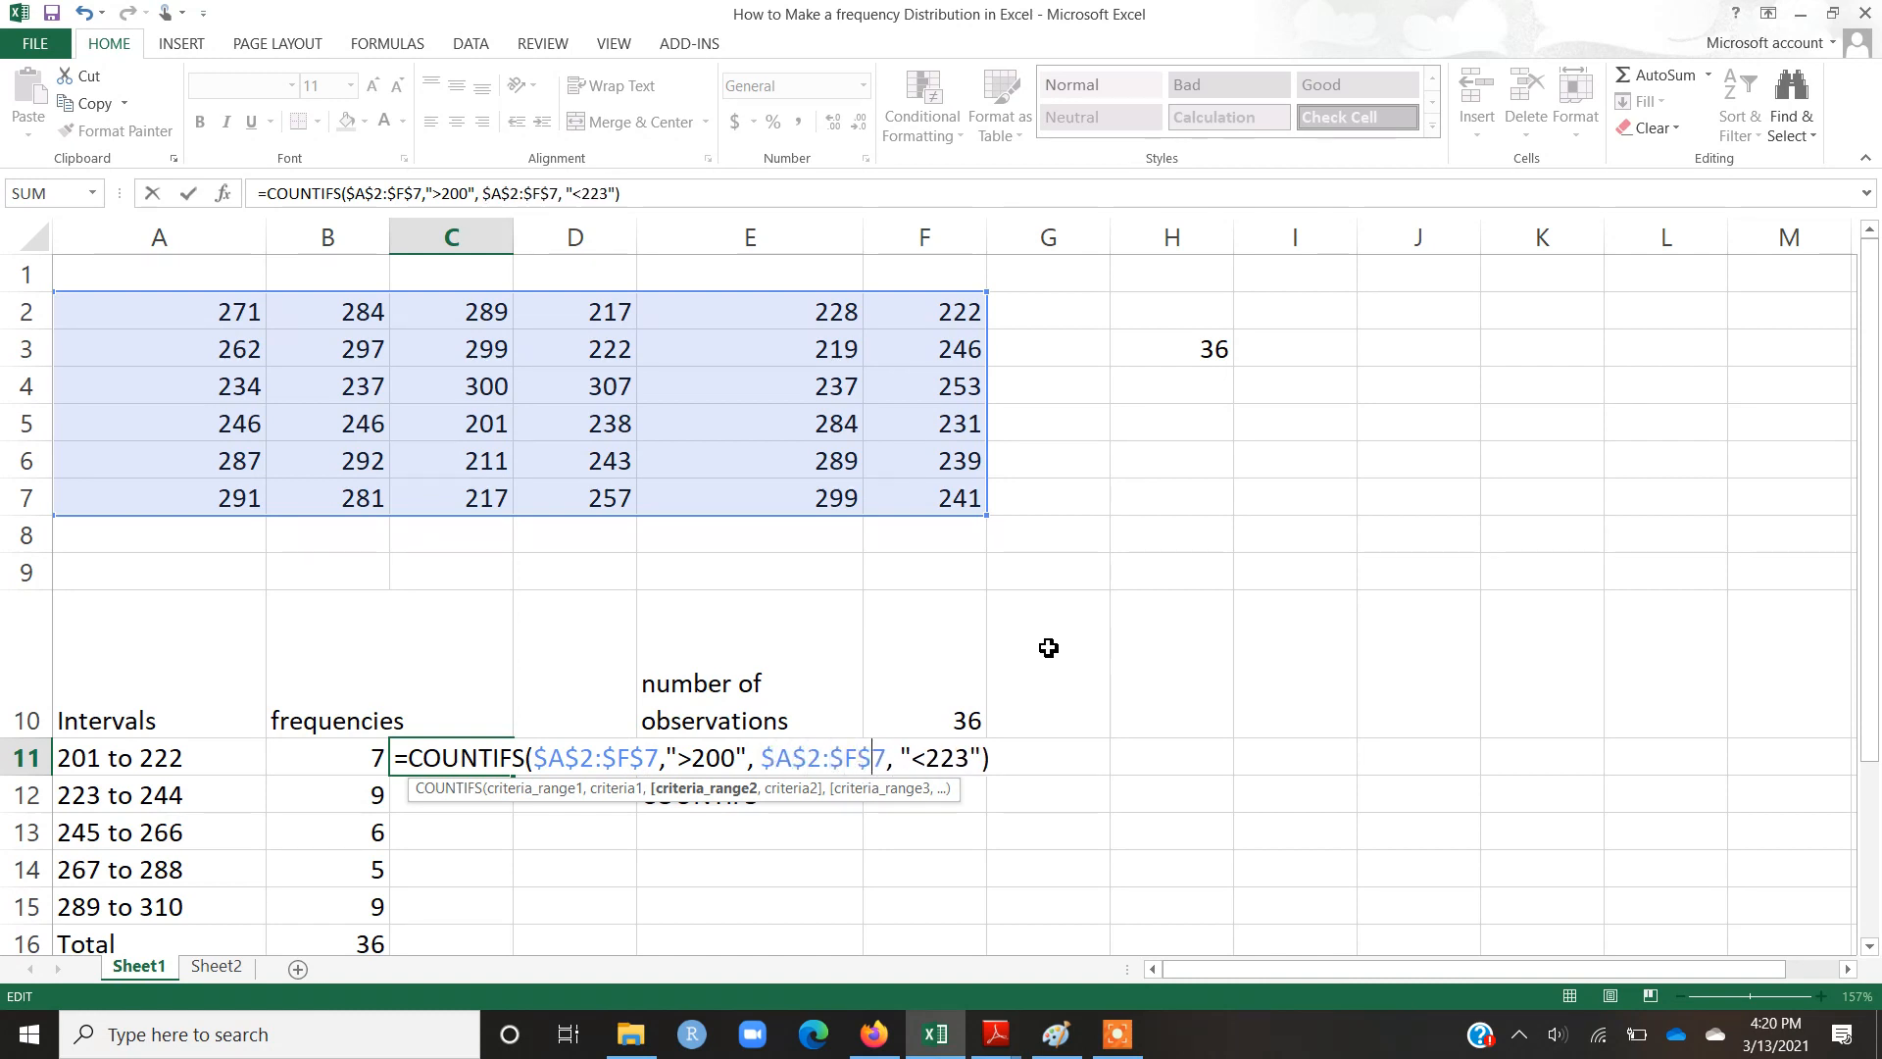
pyautogui.press('Return')
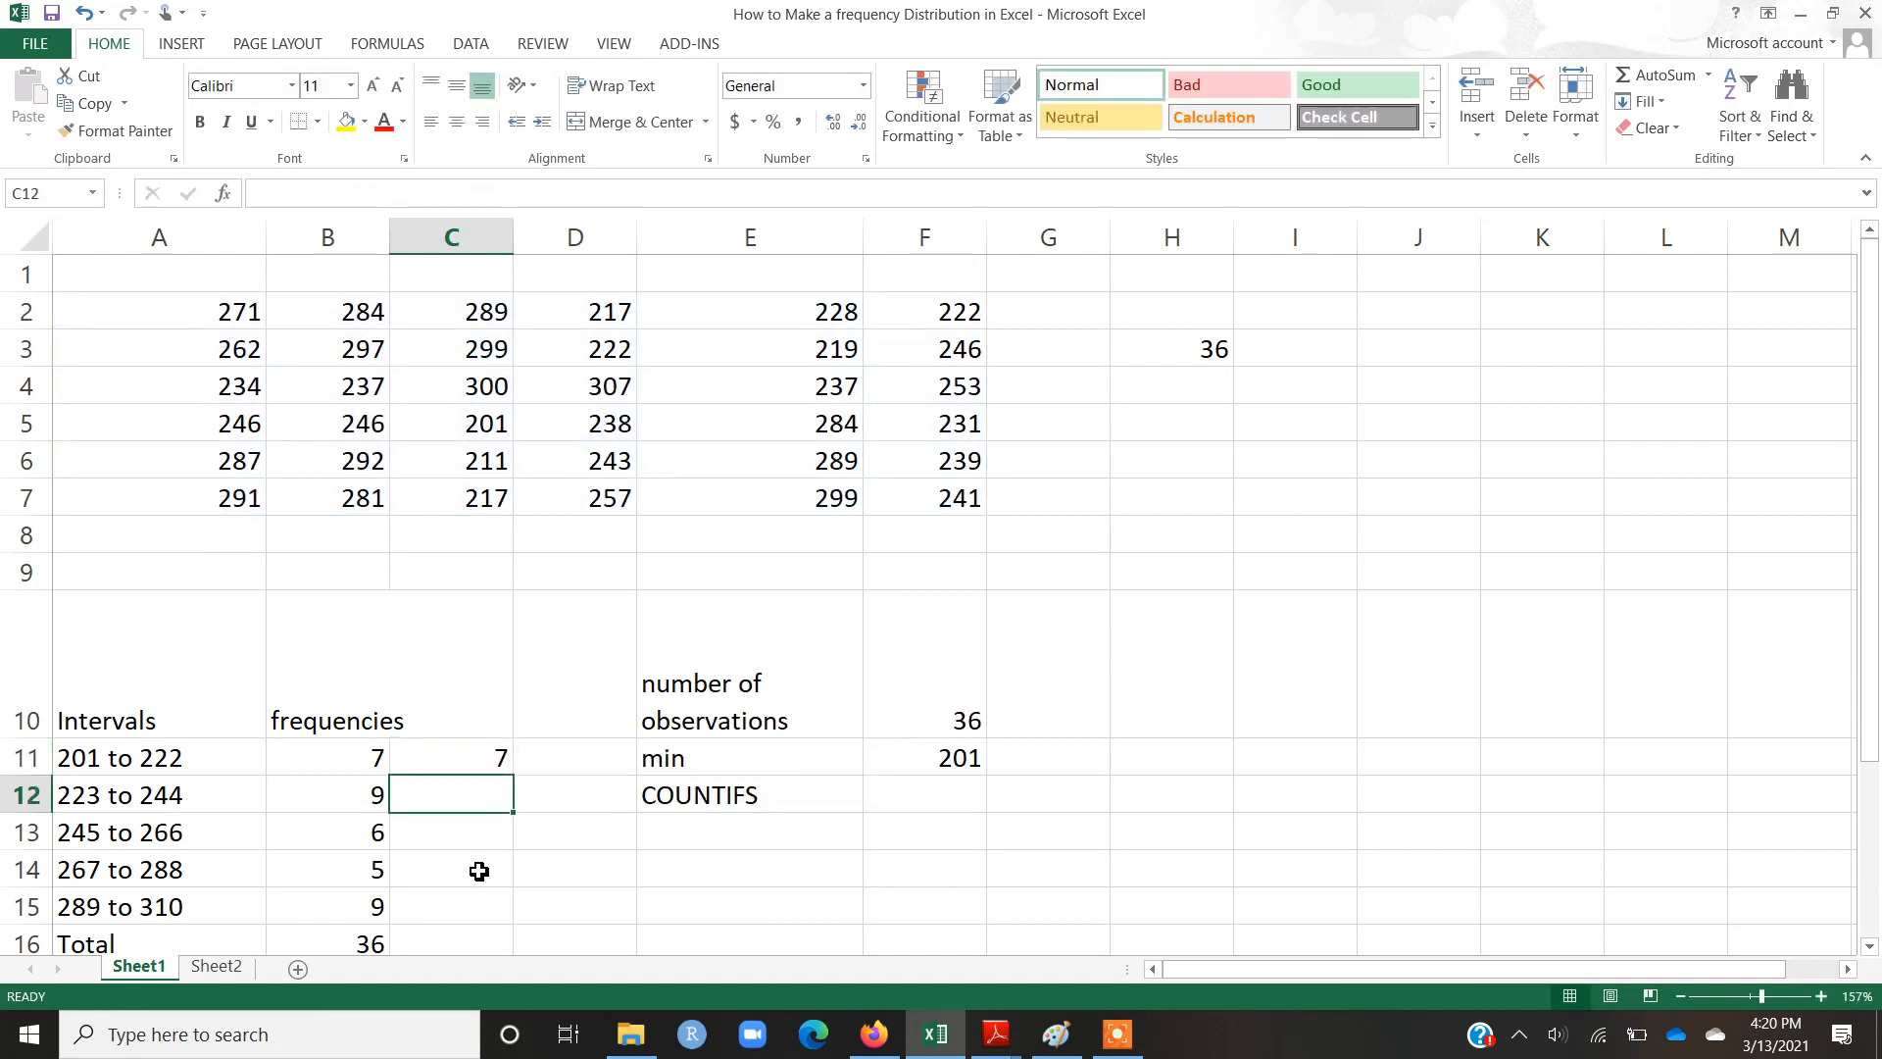
# - Copy the absolute-reference COUNTIFS formula from C11 into C12:C15
pyautogui.click(460, 768)
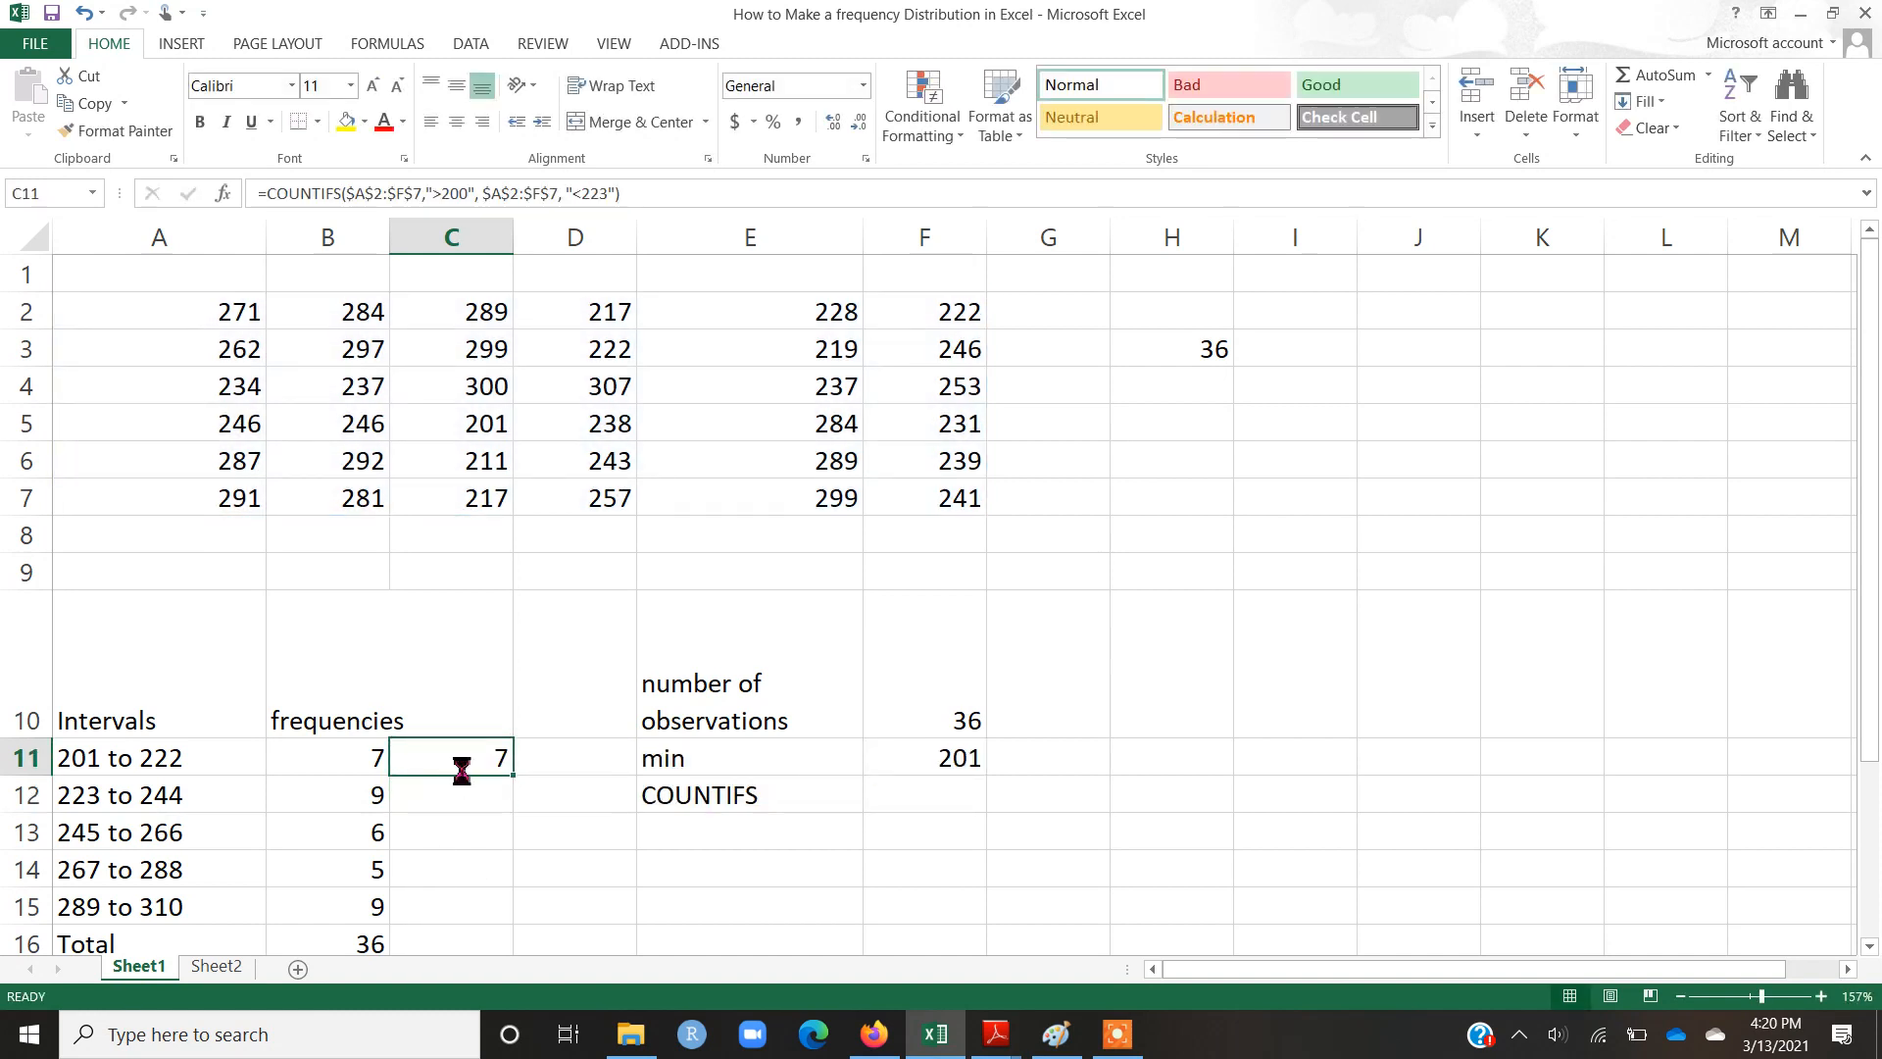
pyautogui.hotkey('ctrl', 'c')
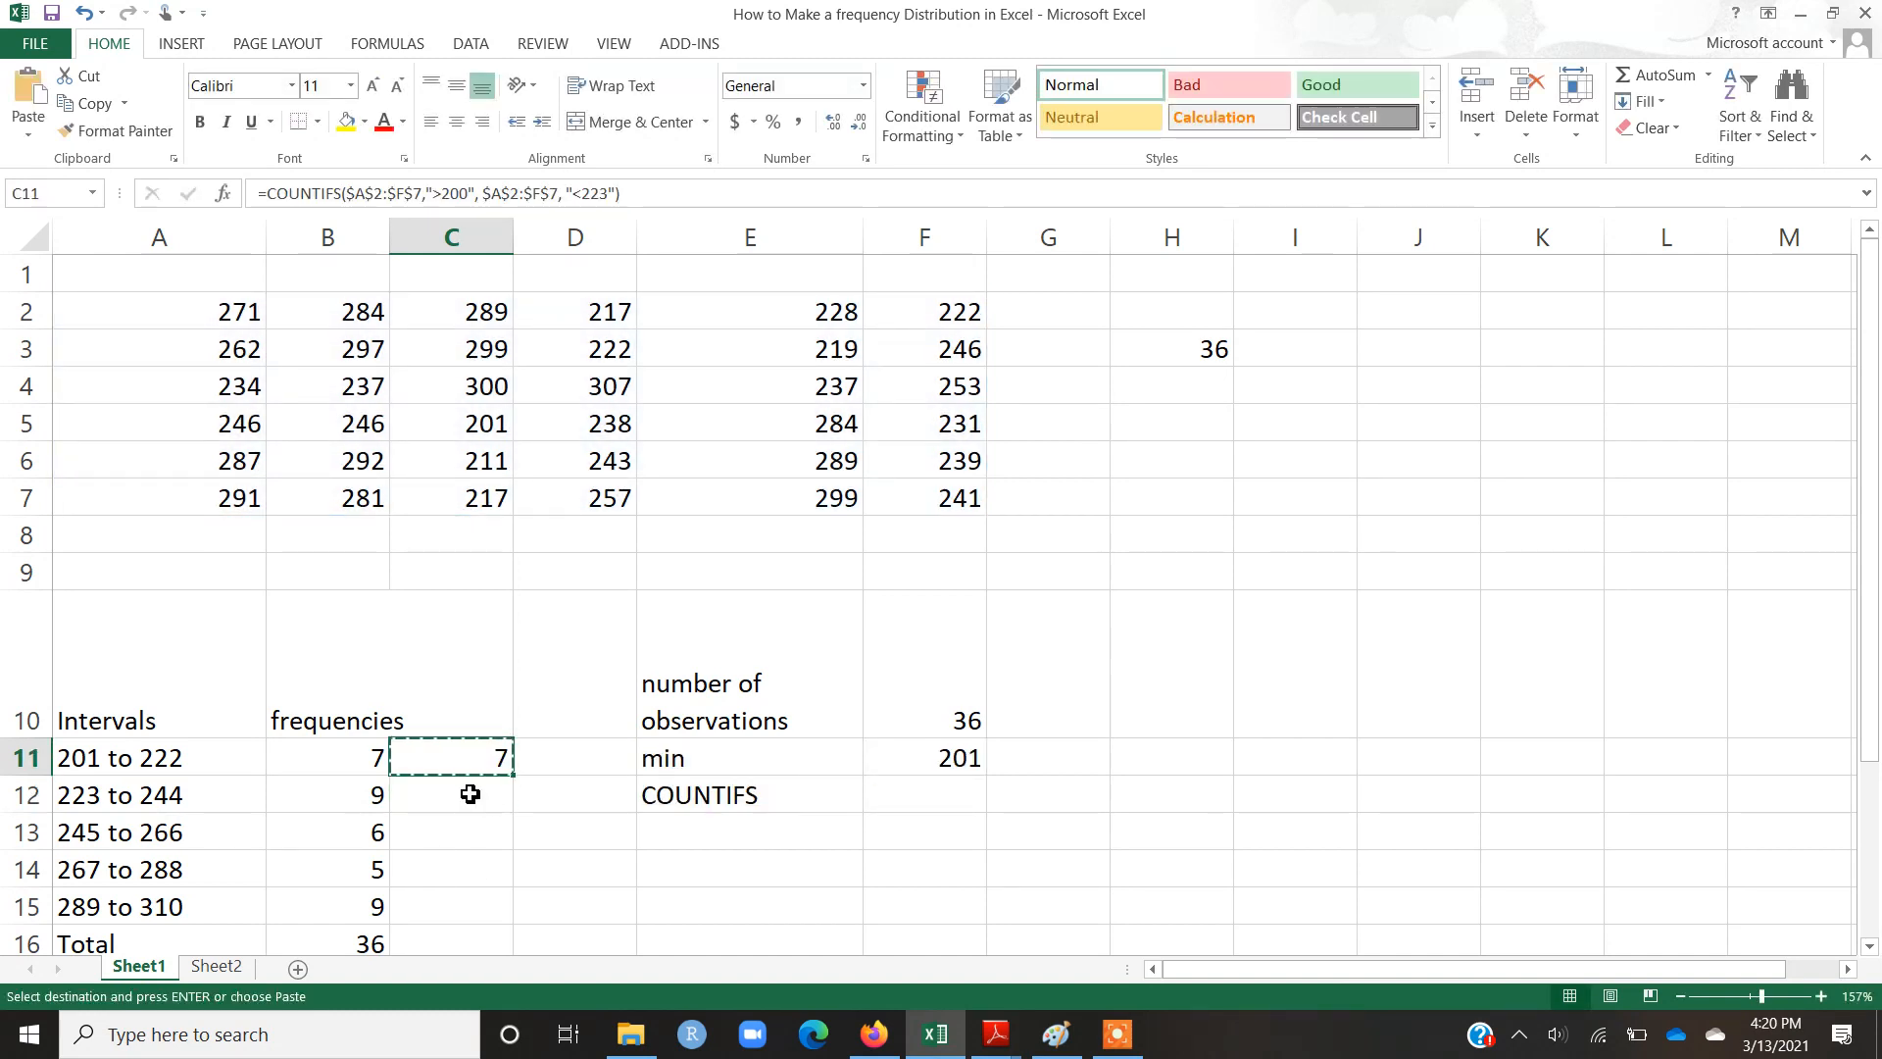
pyautogui.click(470, 802)
pyautogui.moveTo(469, 802); pyautogui.dragTo(471, 915)
pyautogui.hotkey('ctrl', 'v')
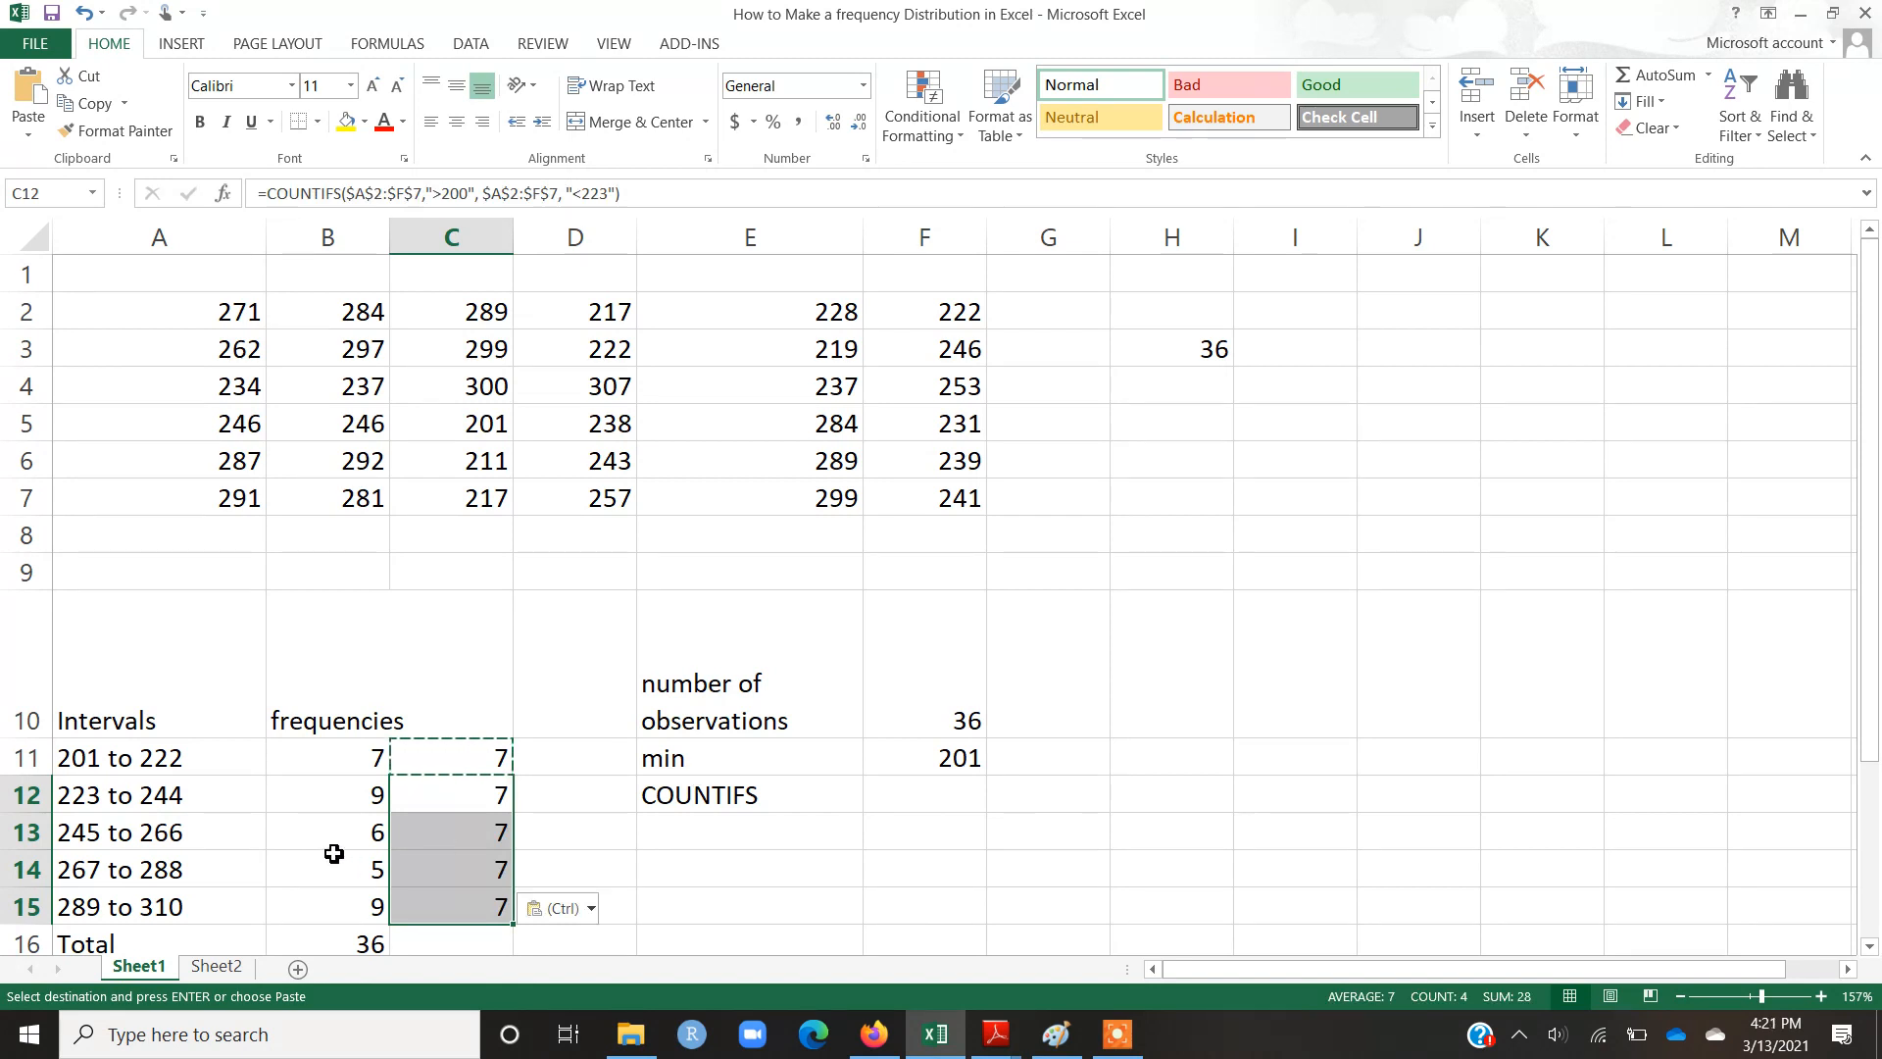
# - Check that the copied formula in C12 refers to the same data range as the one in C11
pyautogui.scroll(-1, 1875, 372)
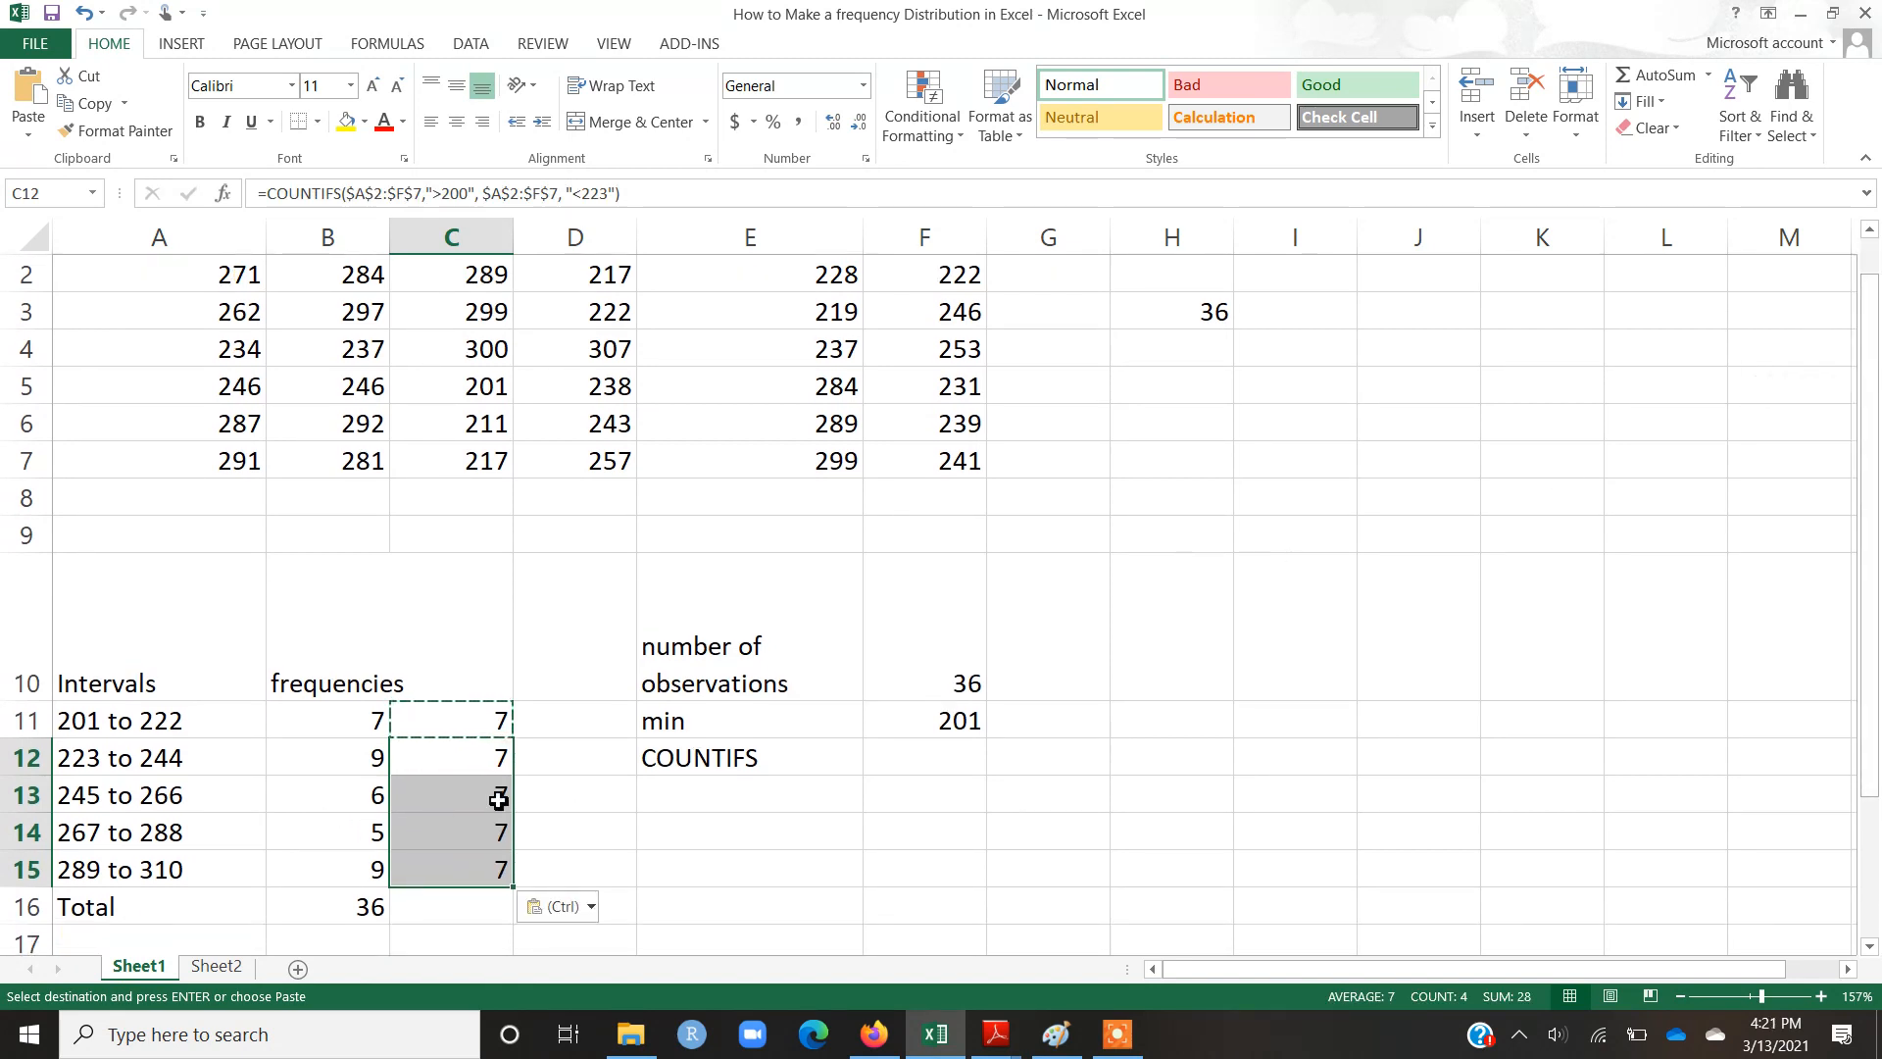
pyautogui.click(449, 708)
pyautogui.doubleClick(449, 708)
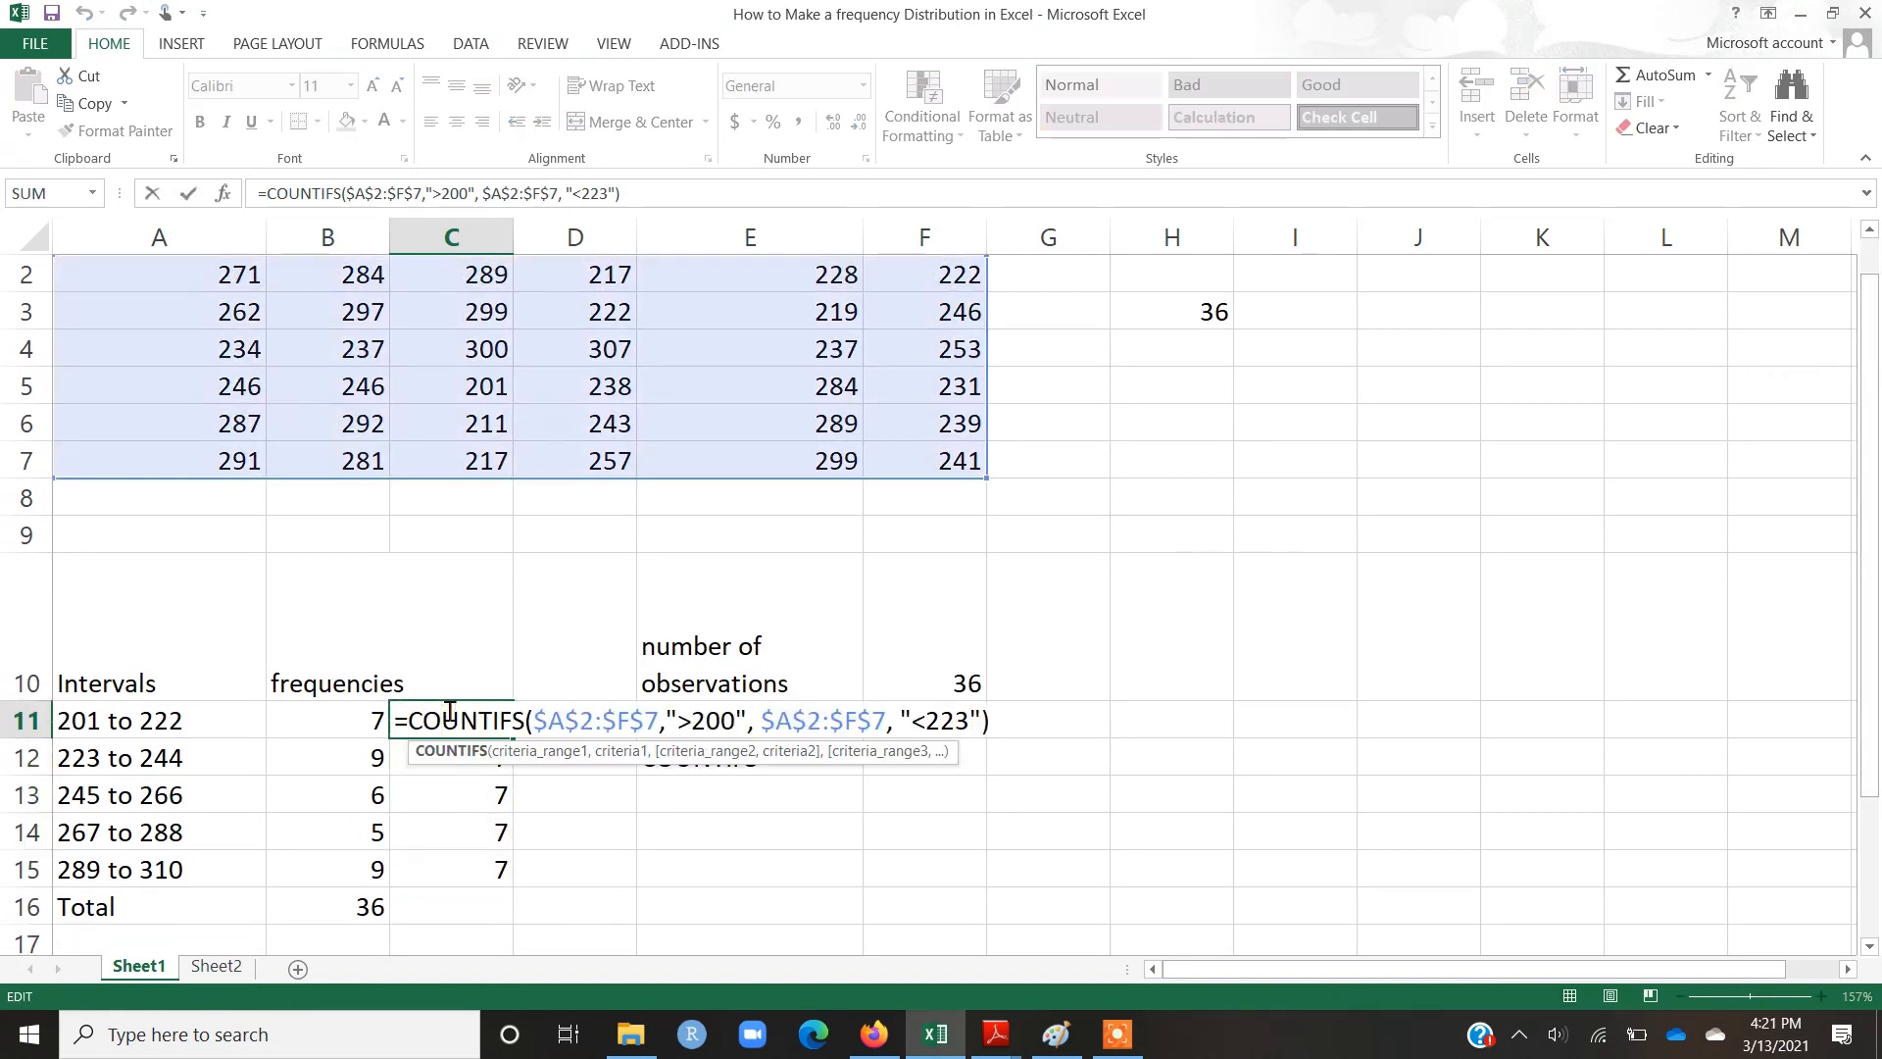
pyautogui.press('Return')
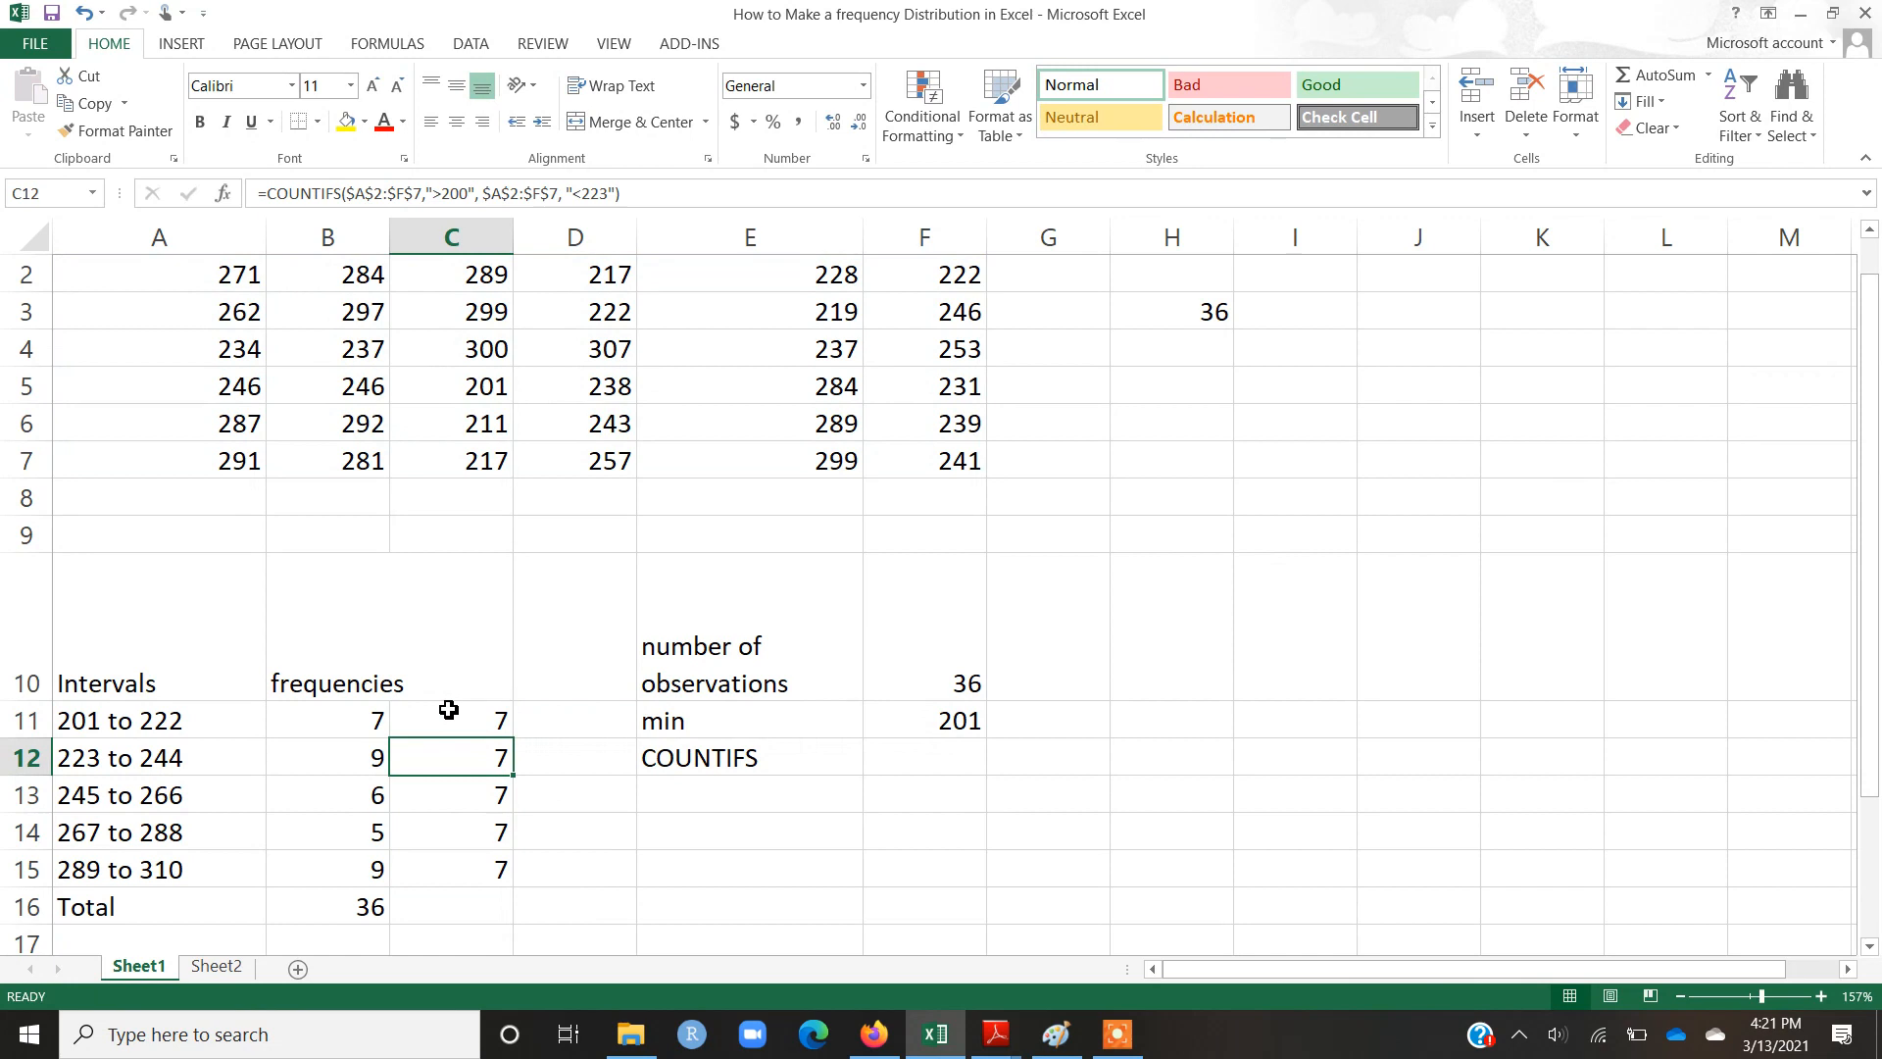
pyautogui.doubleClick(481, 758)
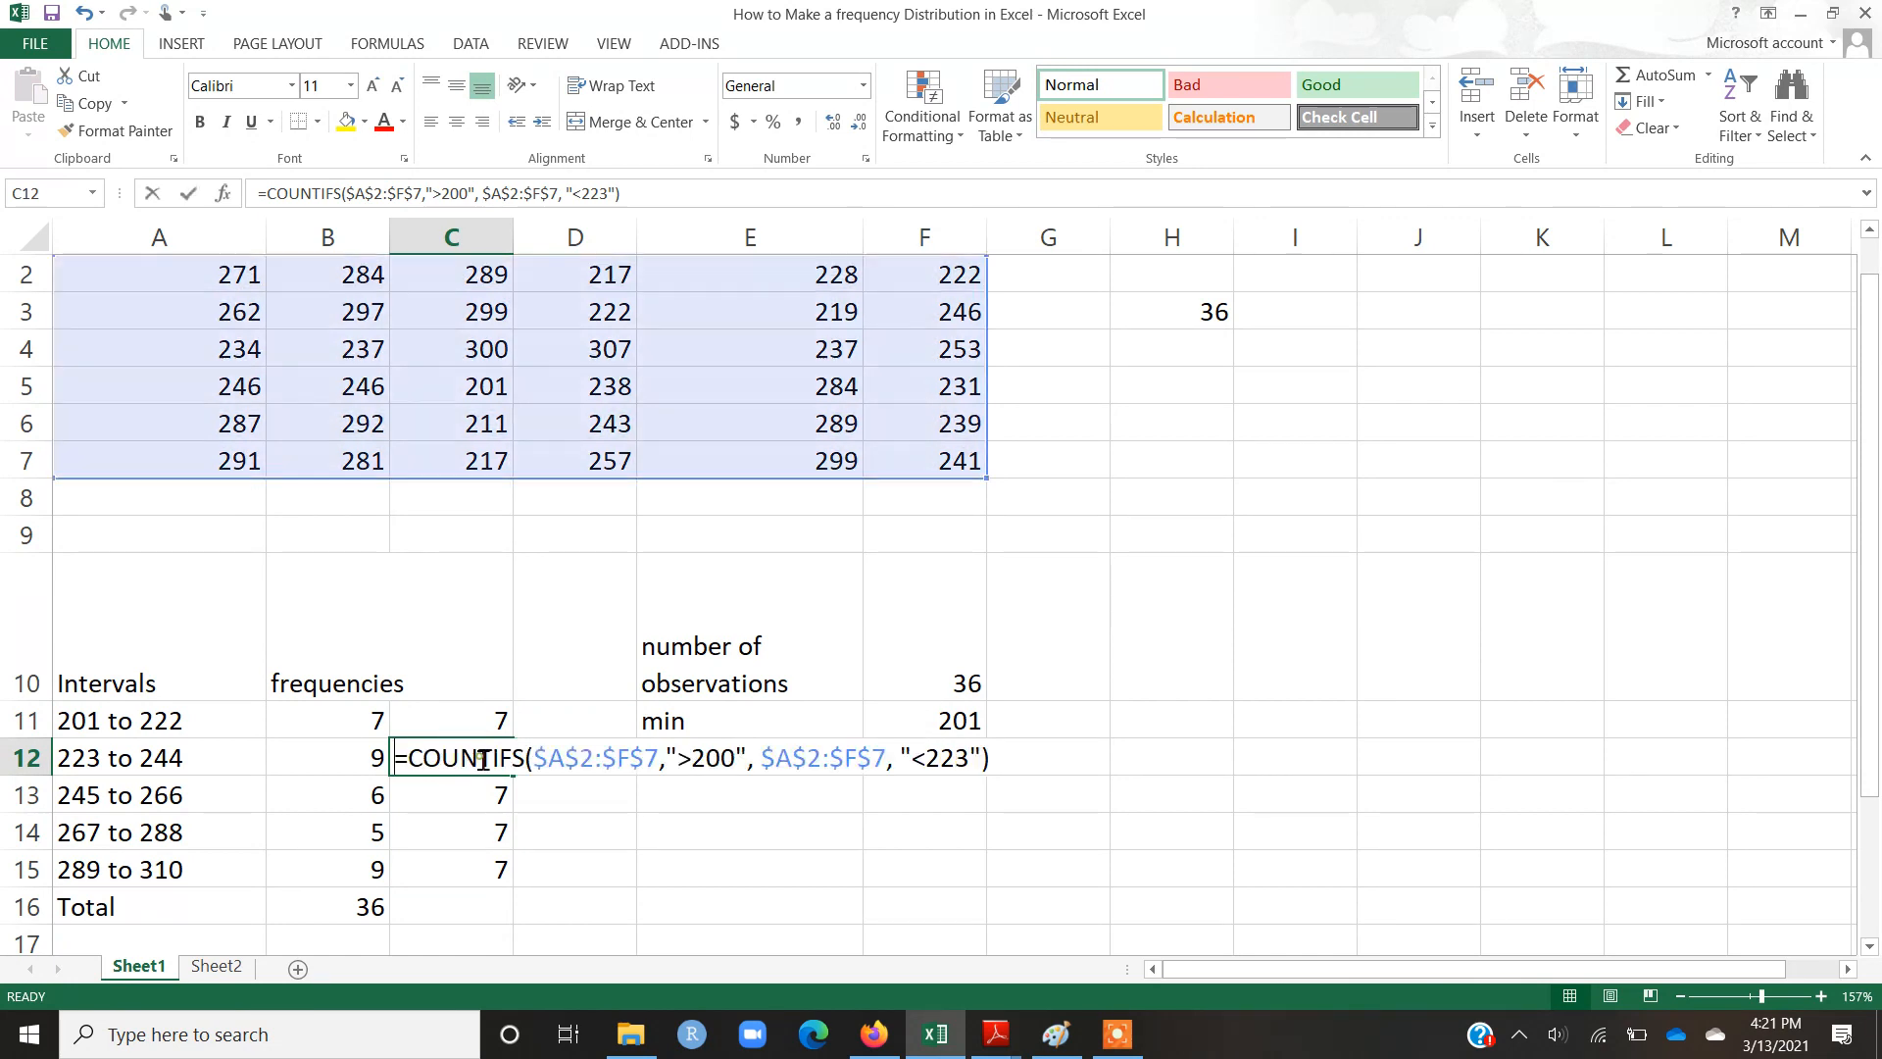
pyautogui.scroll(1, 483, 761)
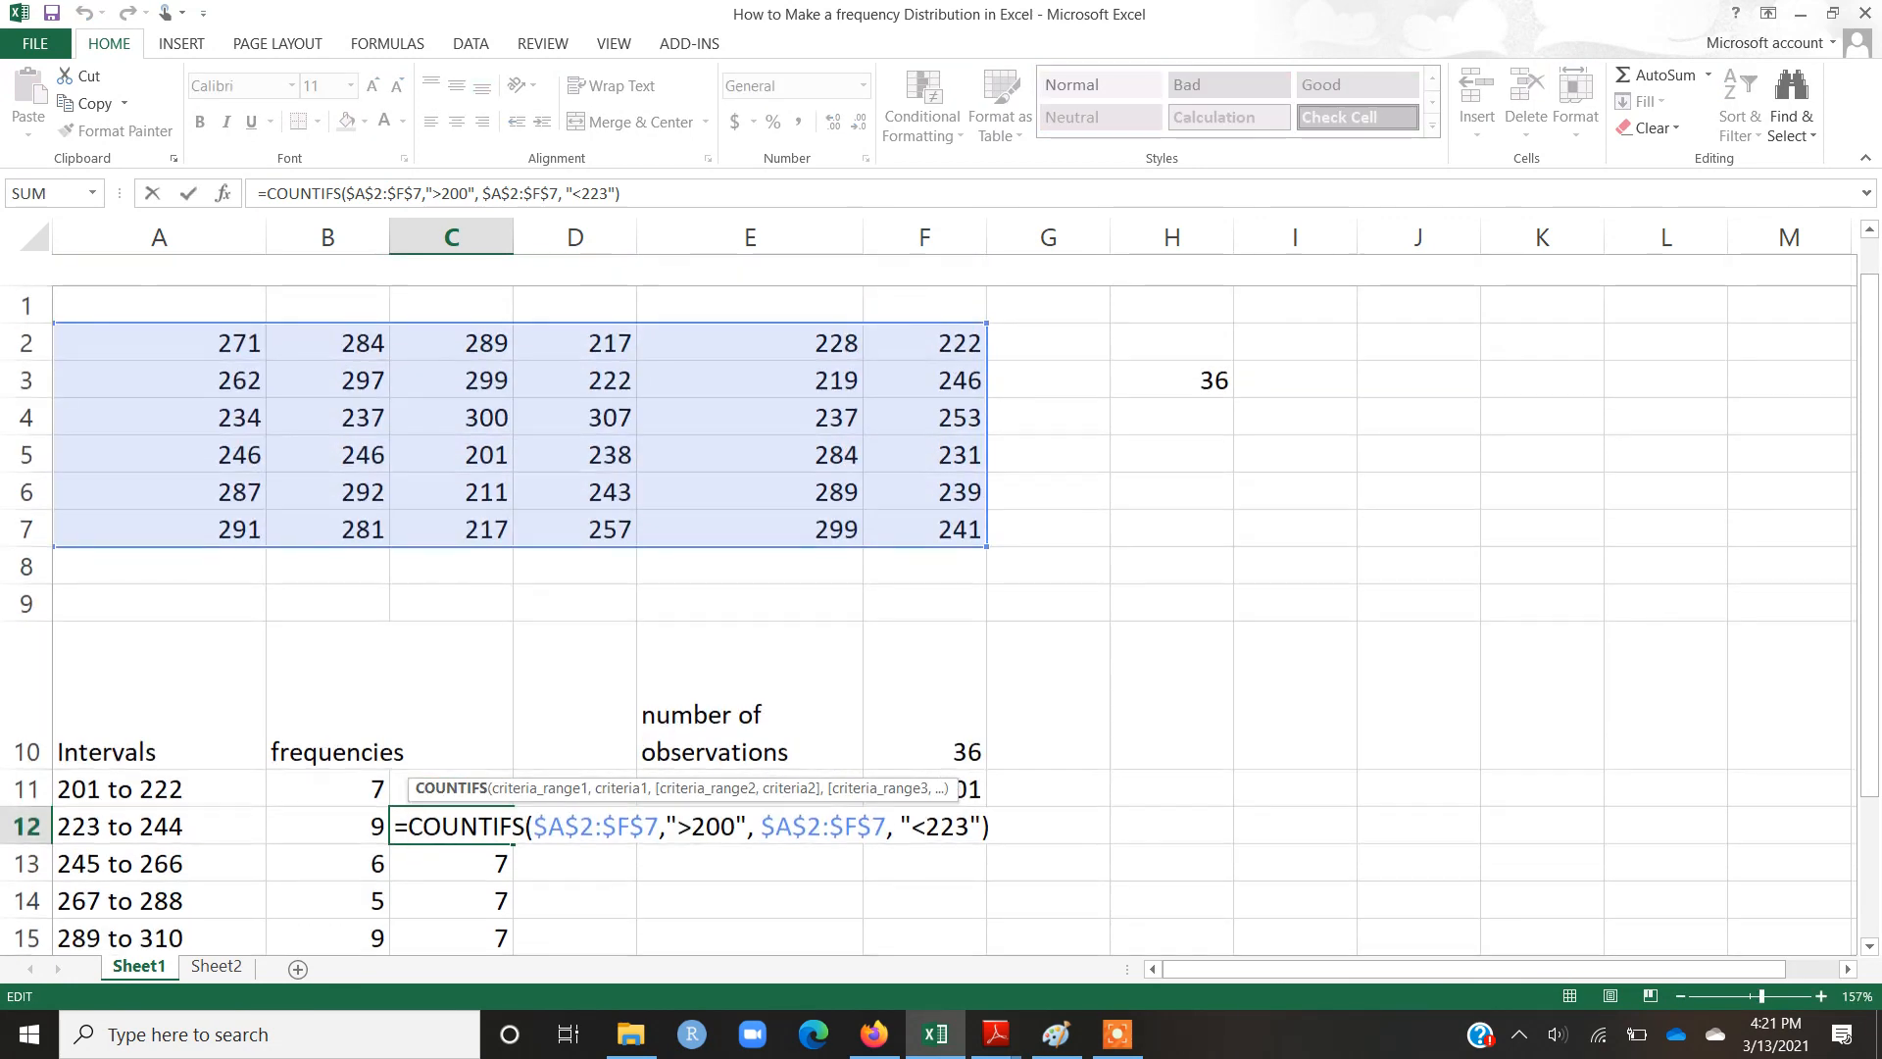
pyautogui.press('Return')
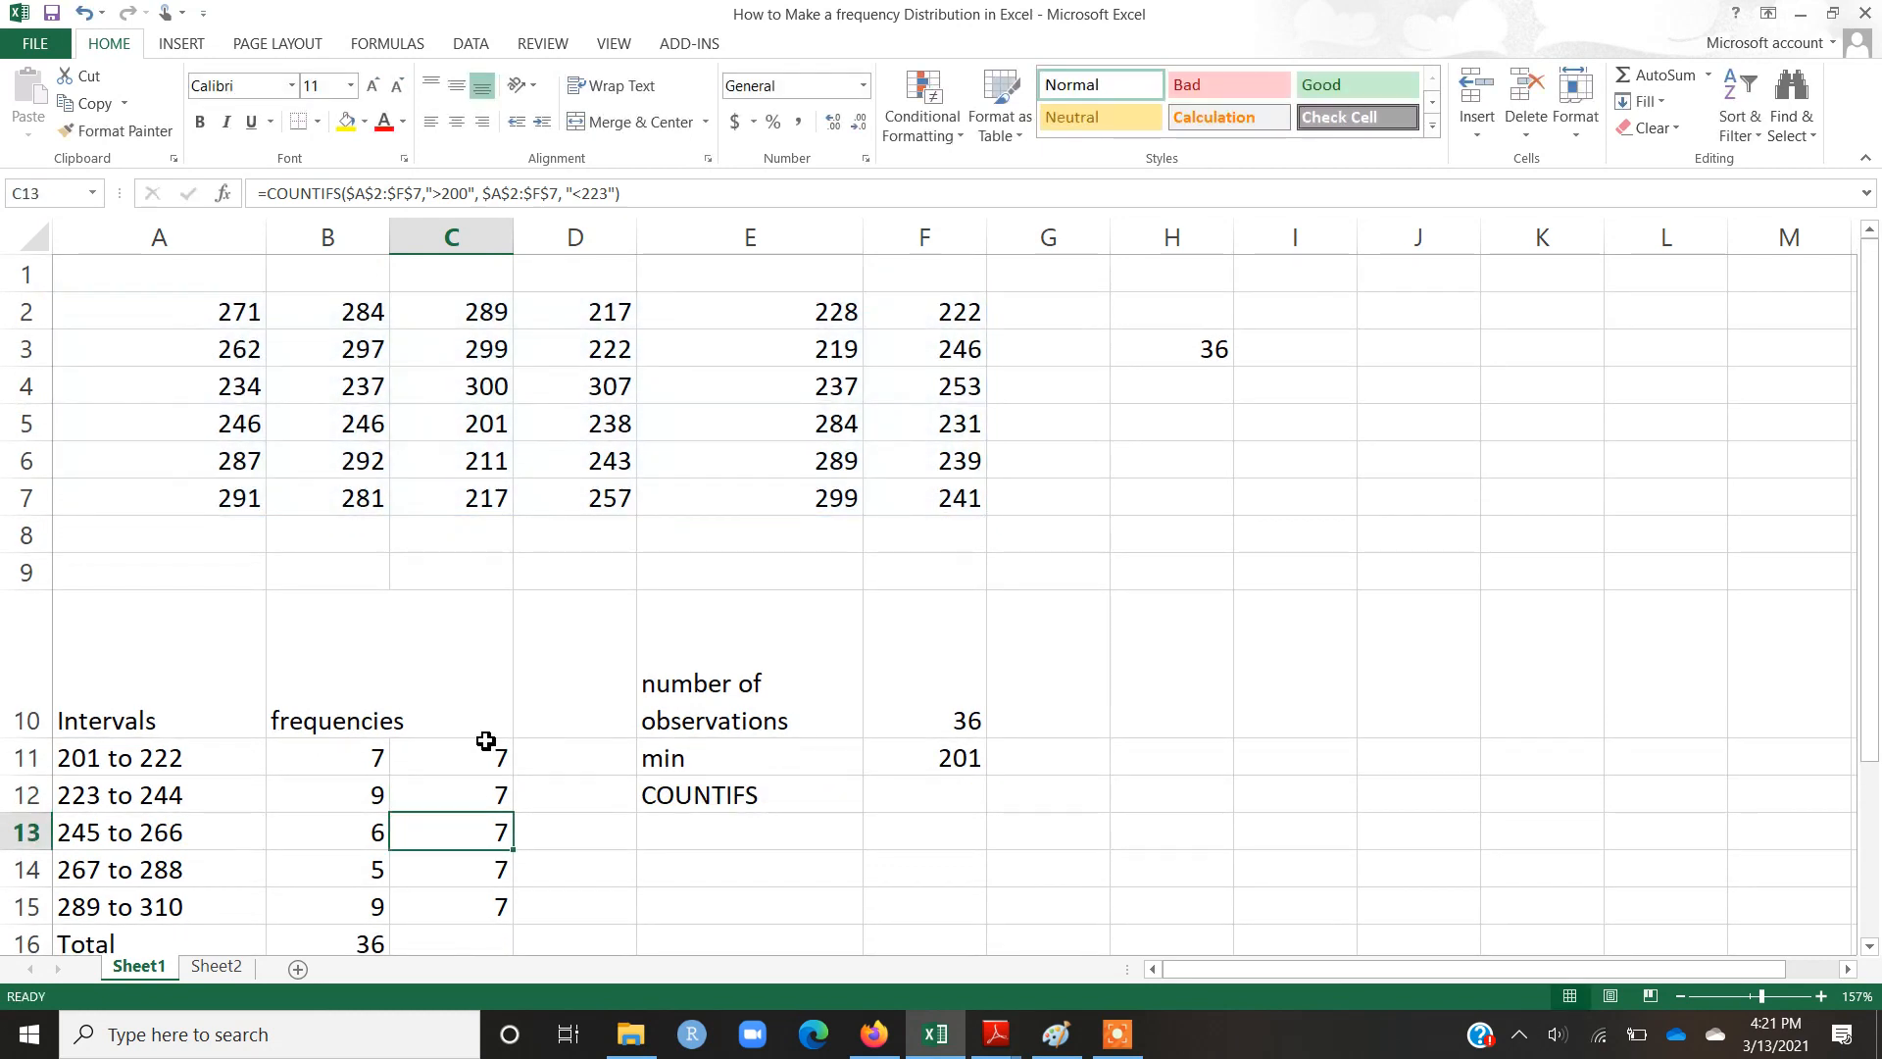
# - Change the lower criterion of the COUNTIFS formula in C12 to ">222" for the 223 to 244 interval
pyautogui.doubleClick(477, 795)
pyautogui.doubleClick(477, 795)
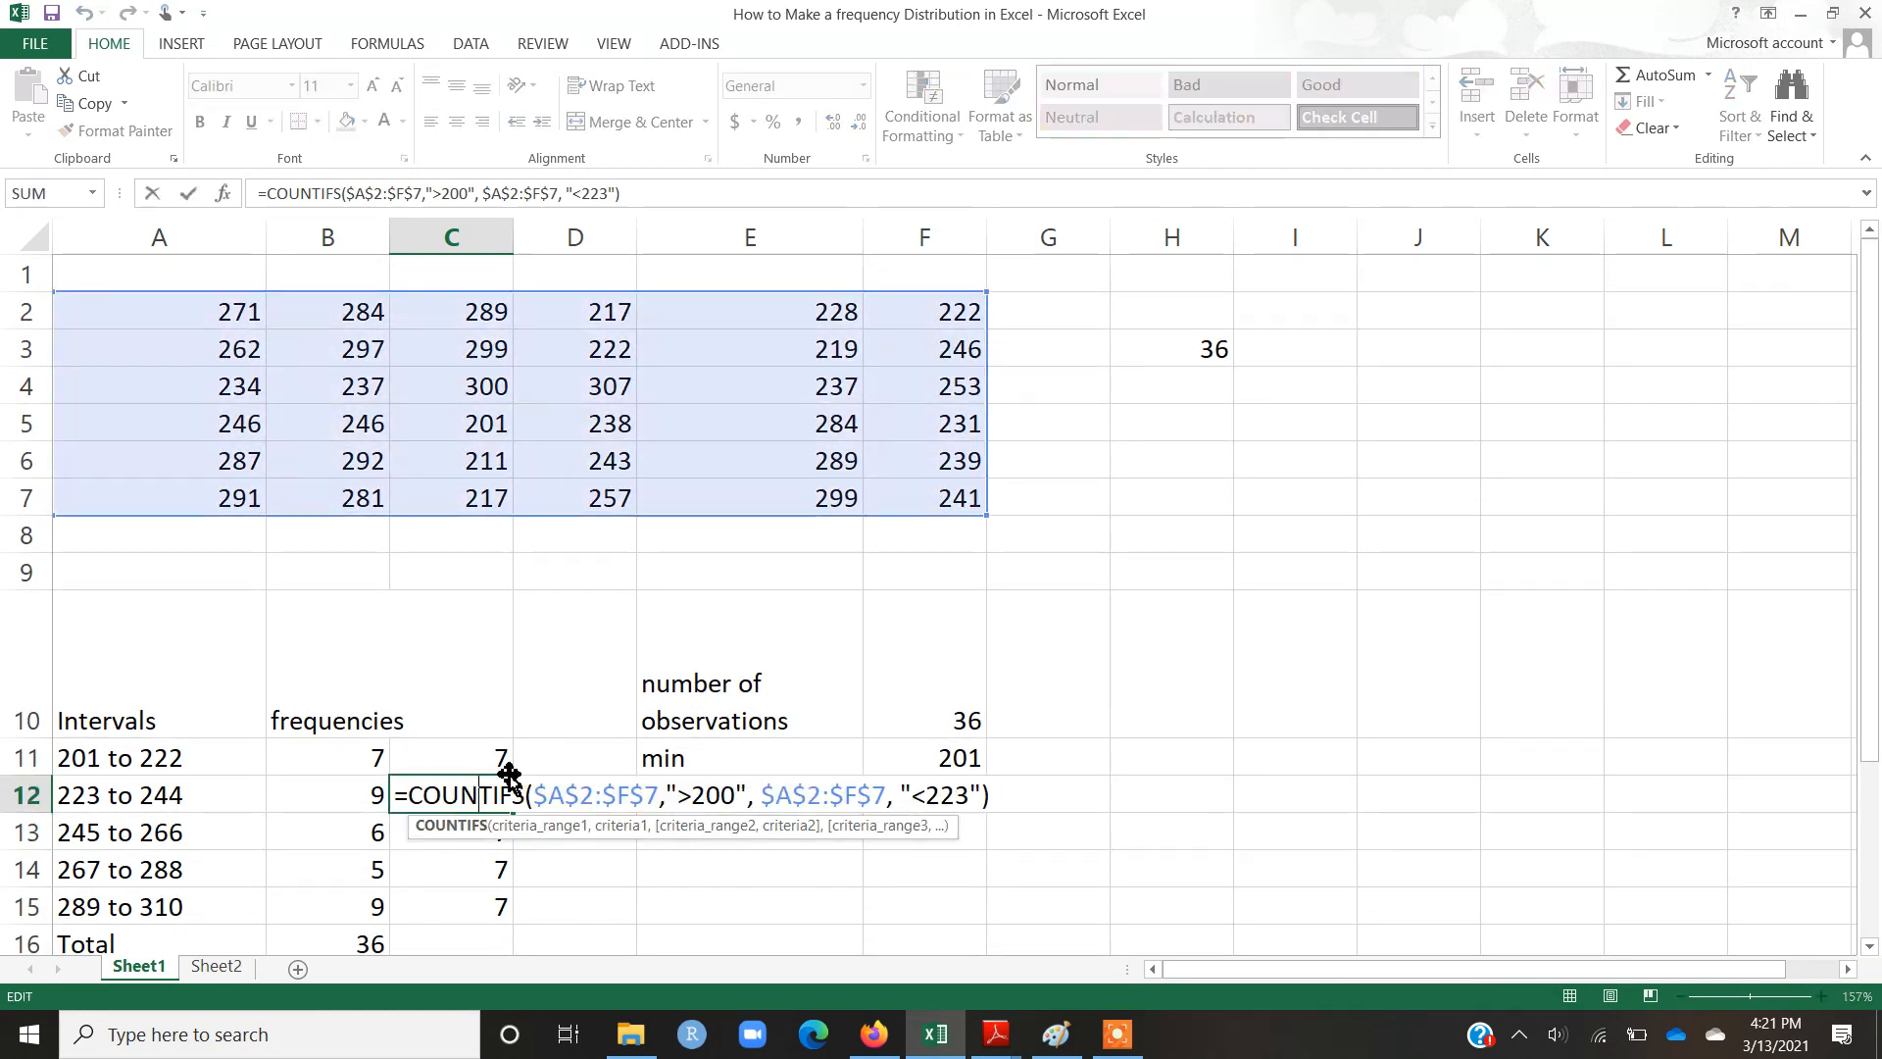
pyautogui.click(703, 802)
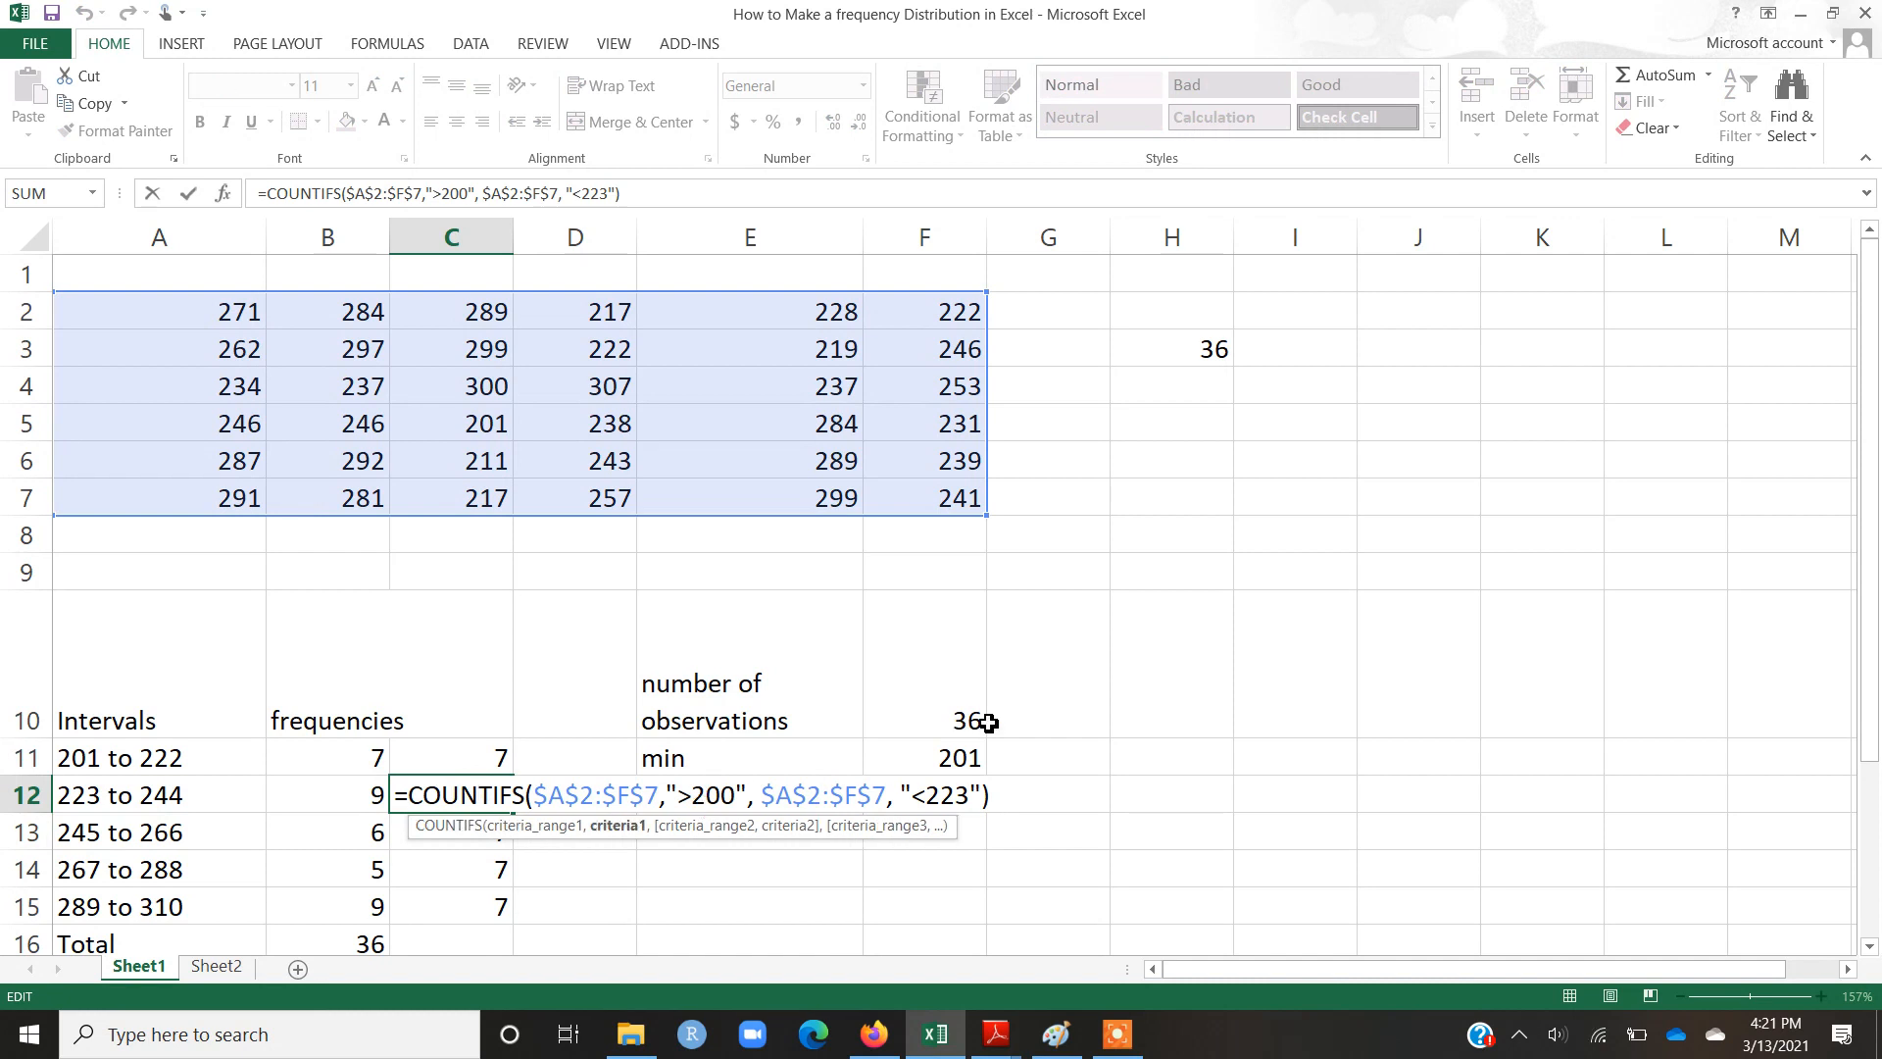
pyautogui.press('BackSpace')
pyautogui.press('BackSpace')
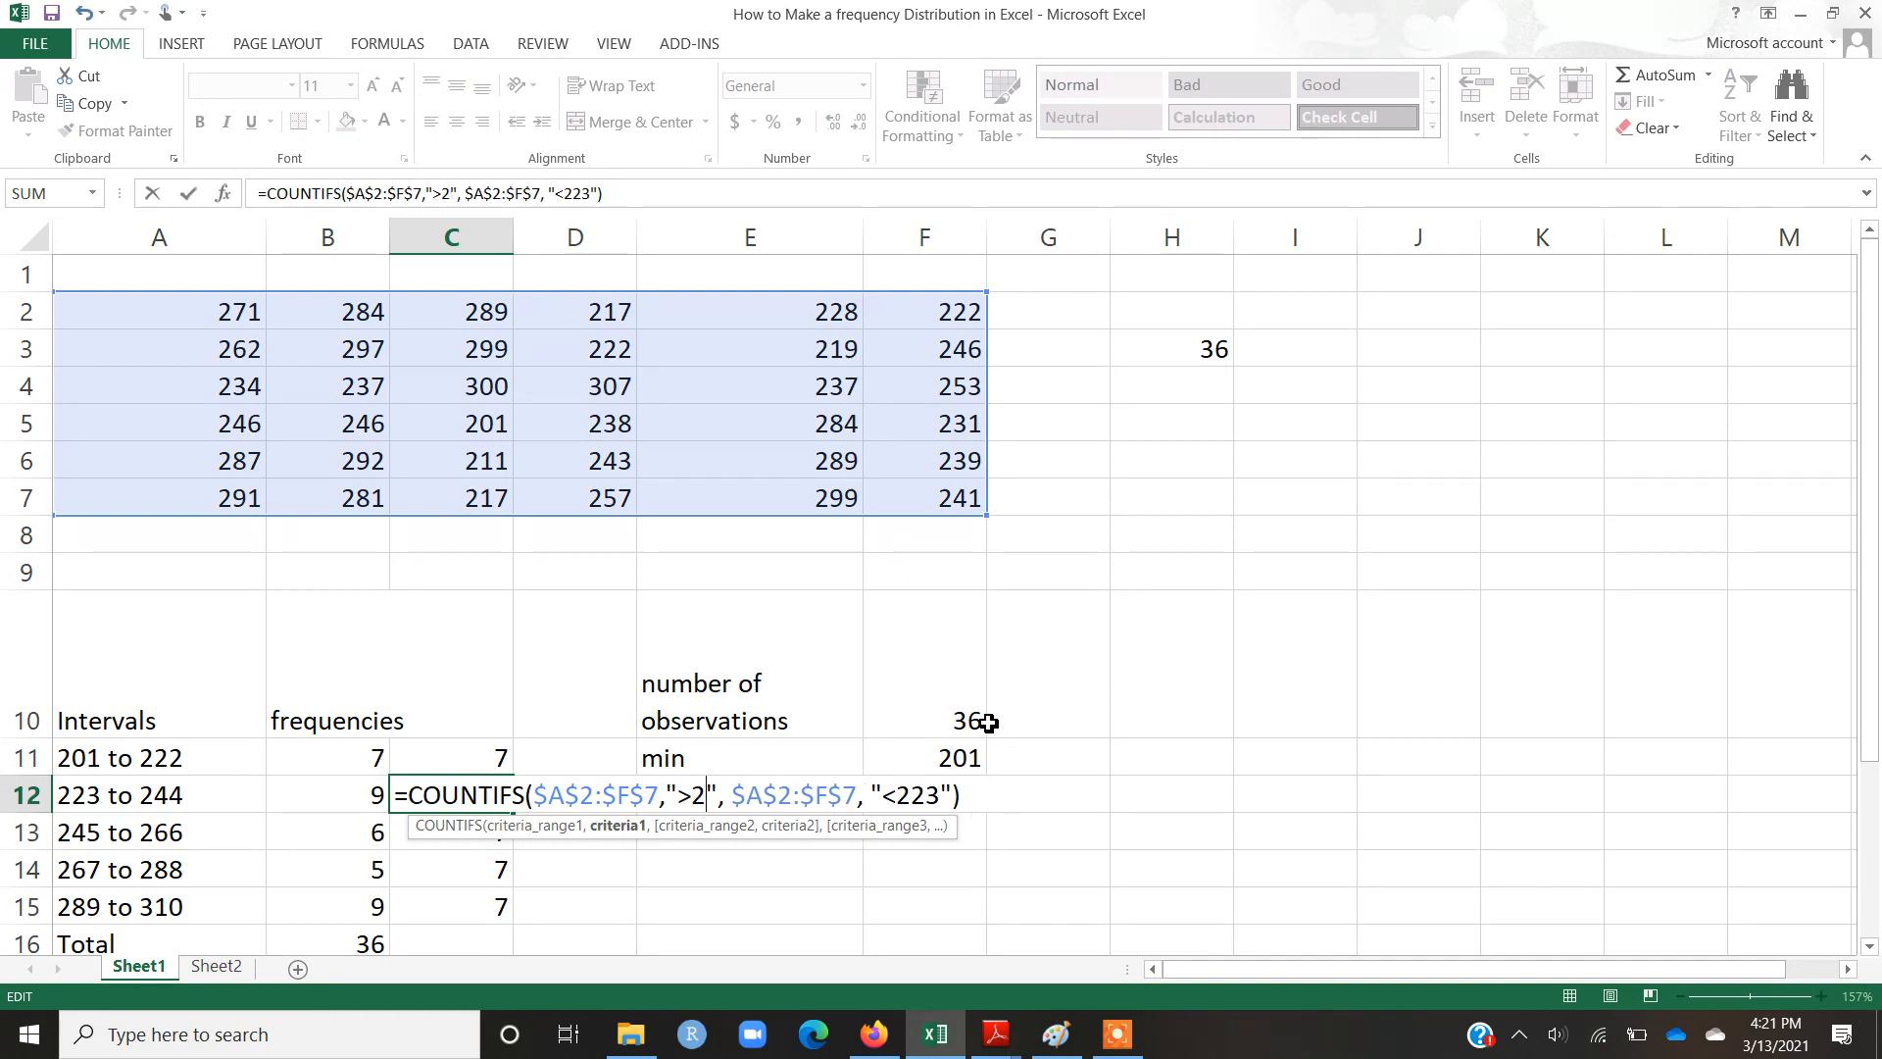
pyautogui.write('22')
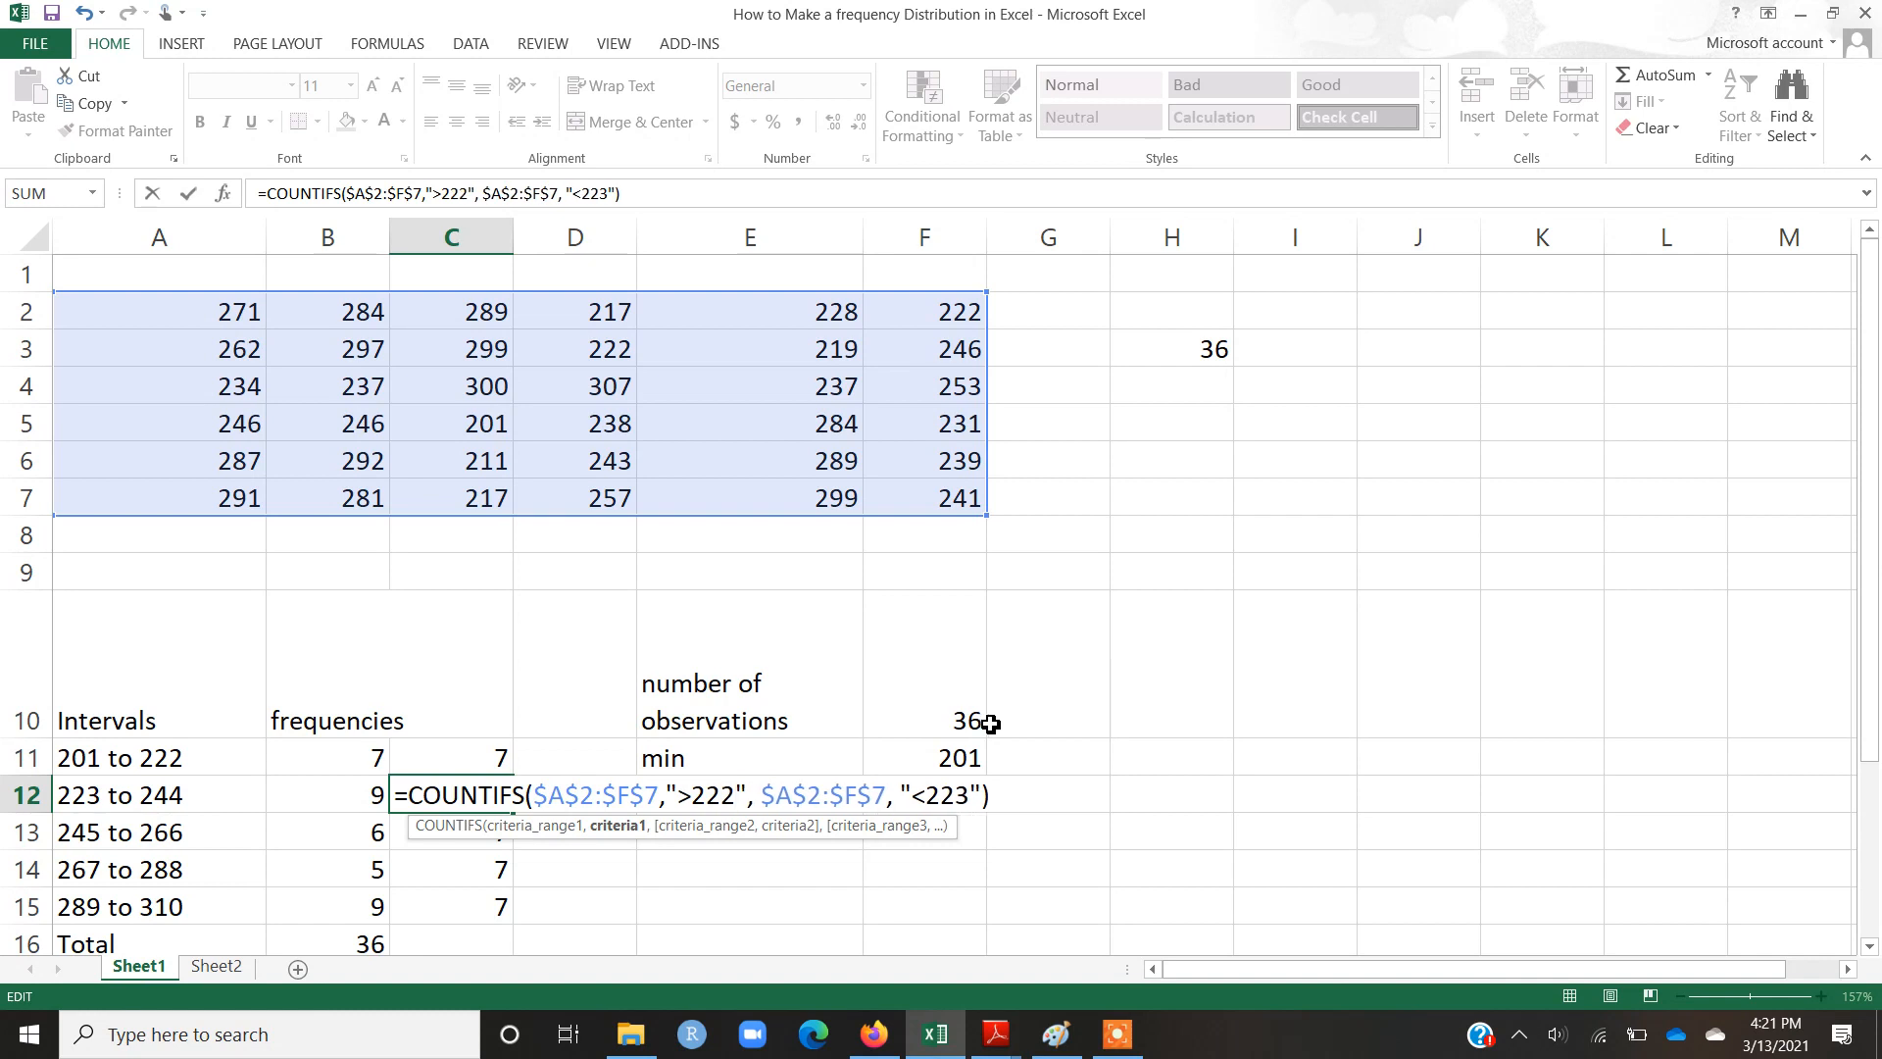
# - Change the upper criterion of C12's COUNTIFS formula to "<245", and clear the copied formulas from C13:C15
pyautogui.click(939, 806)
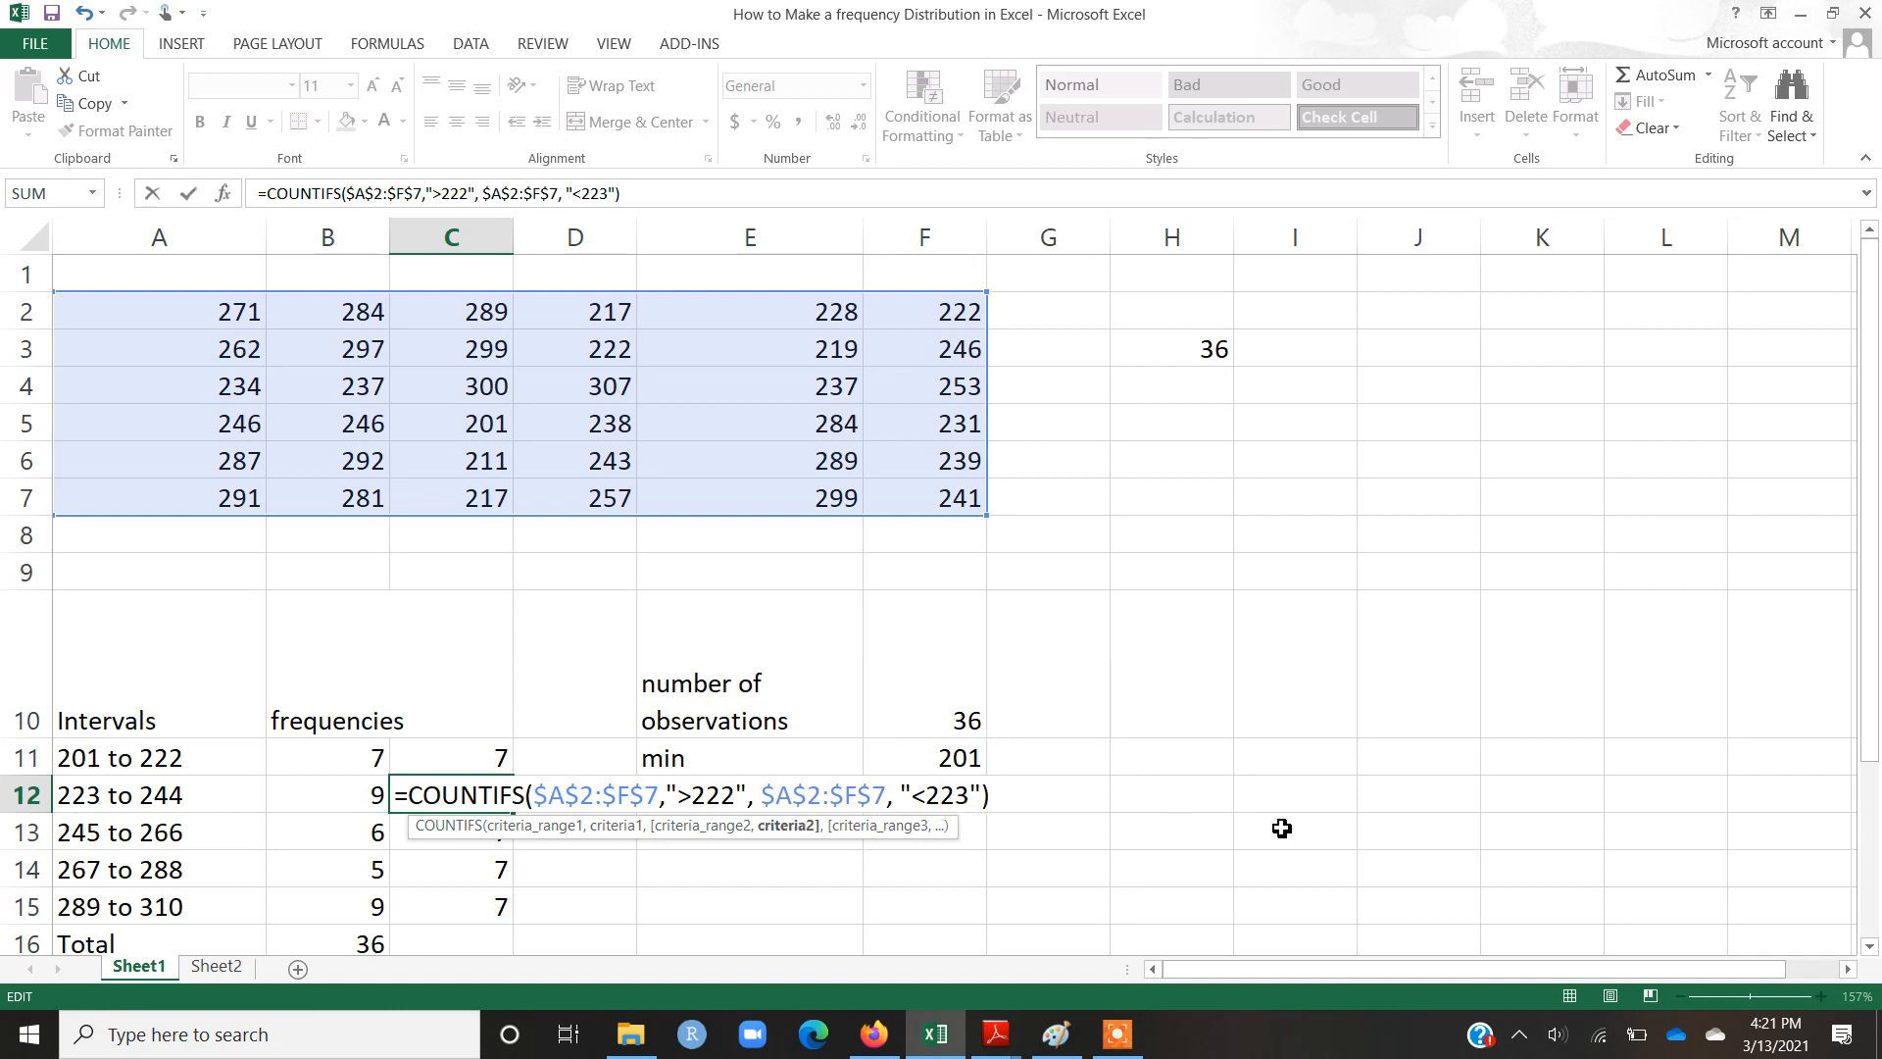
pyautogui.press('Left')
pyautogui.press('Delete')
pyautogui.press('Delete')
pyautogui.write('45')
pyautogui.press('Return')
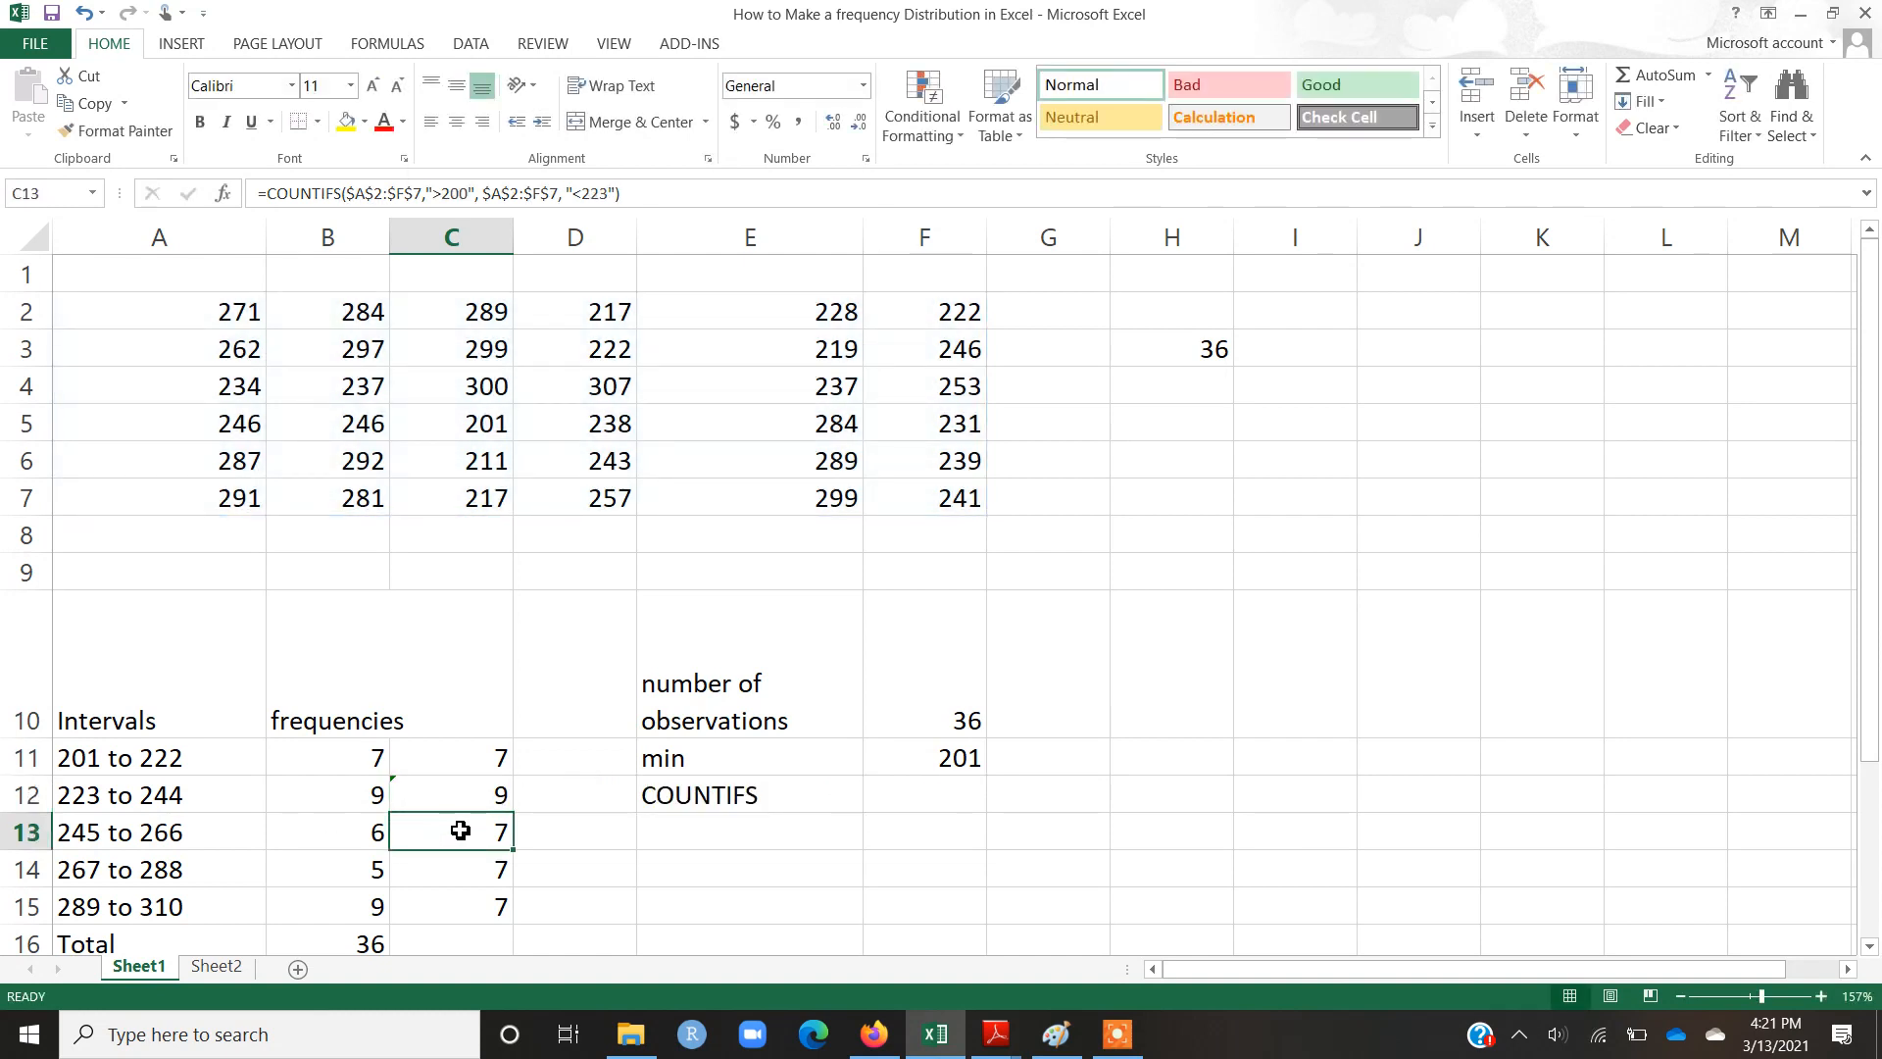
pyautogui.moveTo(462, 844); pyautogui.dragTo(465, 909)
pyautogui.press('Delete')
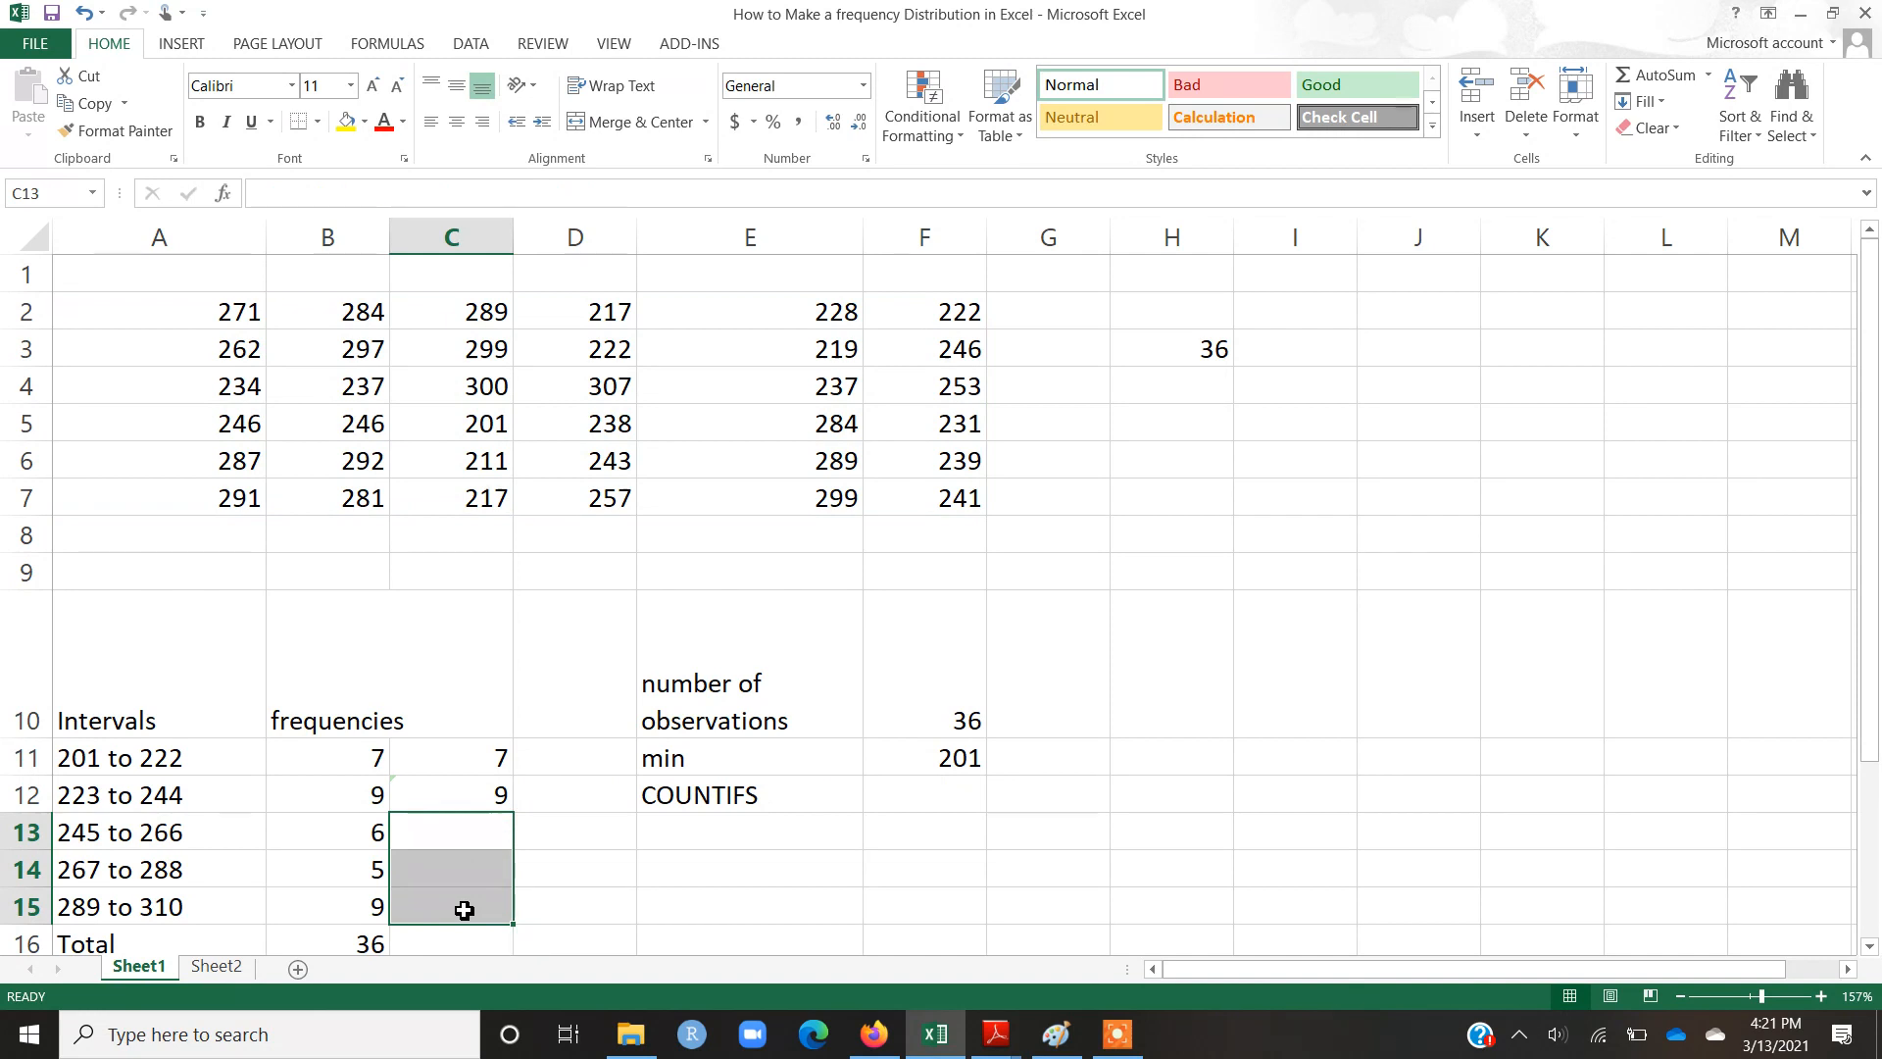
# - Review the COUNTIFS criteria for the 245 to 266 interval in B13 and the SUM formula in the Total cell B16
pyautogui.doubleClick(329, 828)
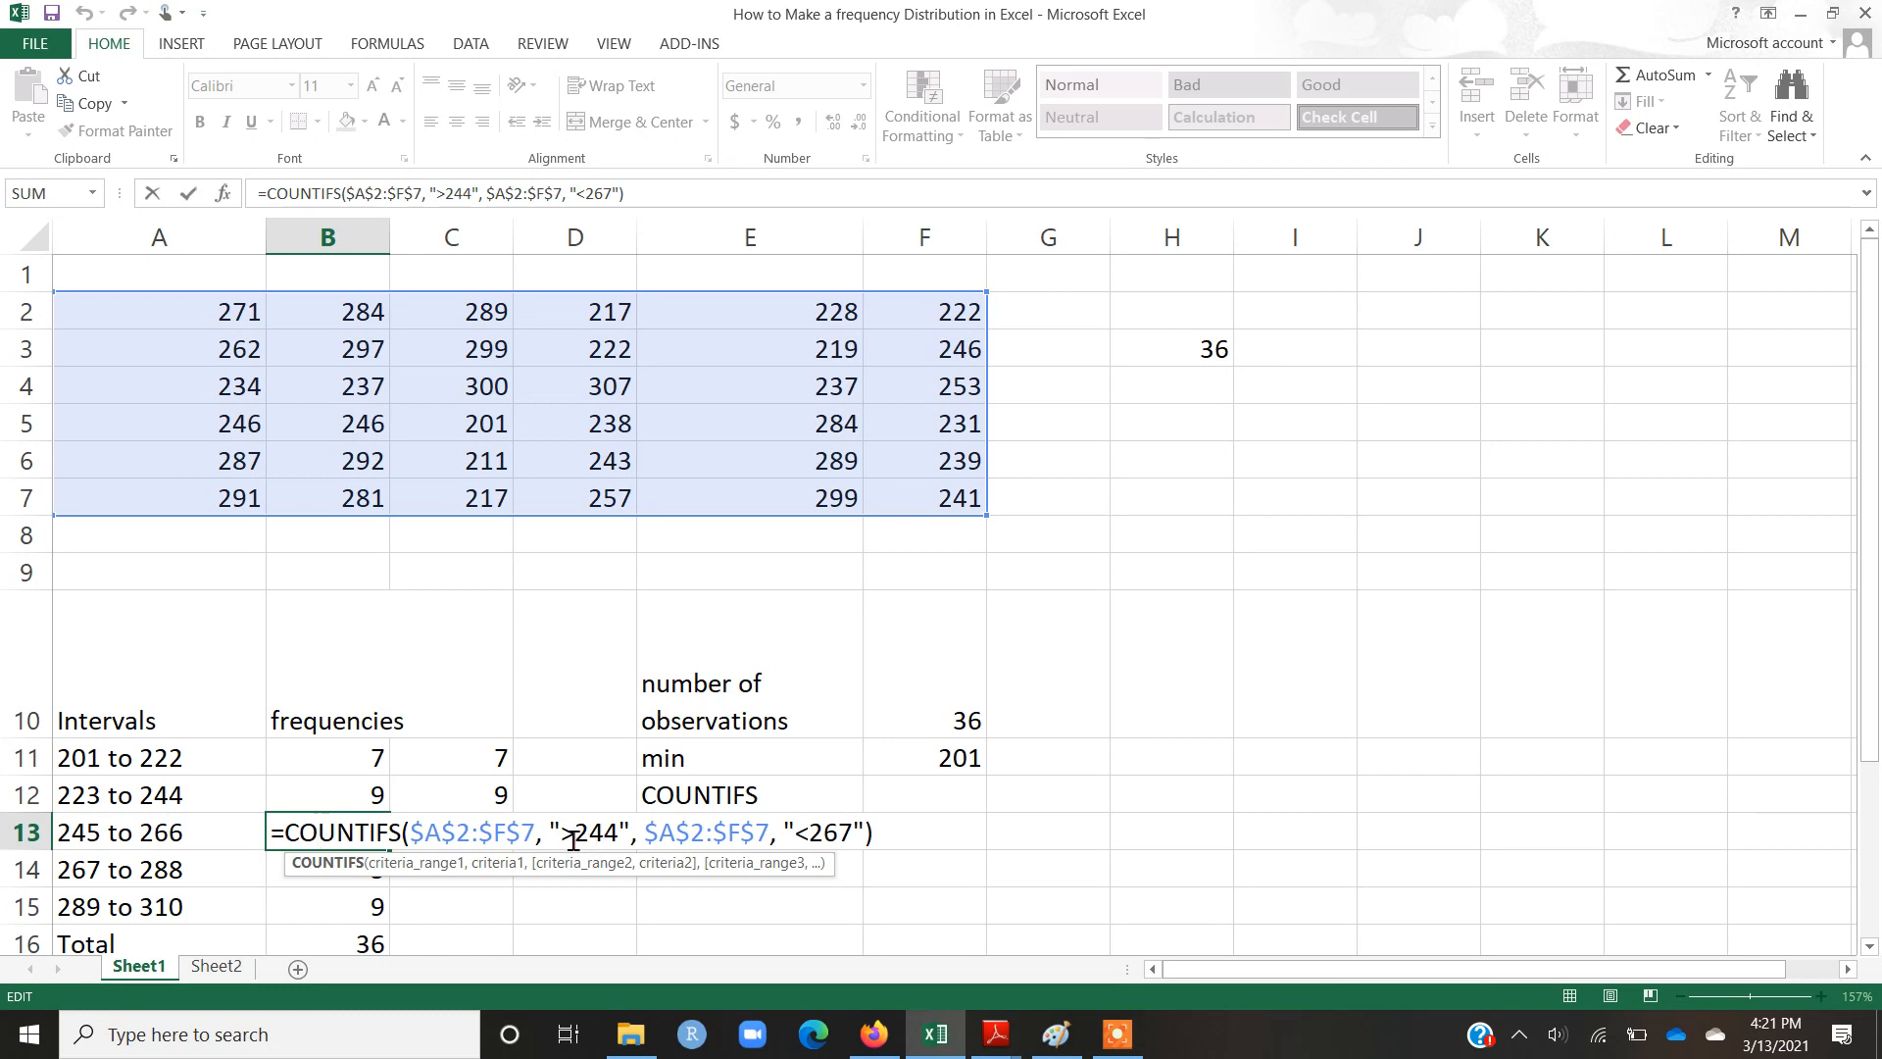
pyautogui.moveTo(561, 833); pyautogui.dragTo(616, 835)
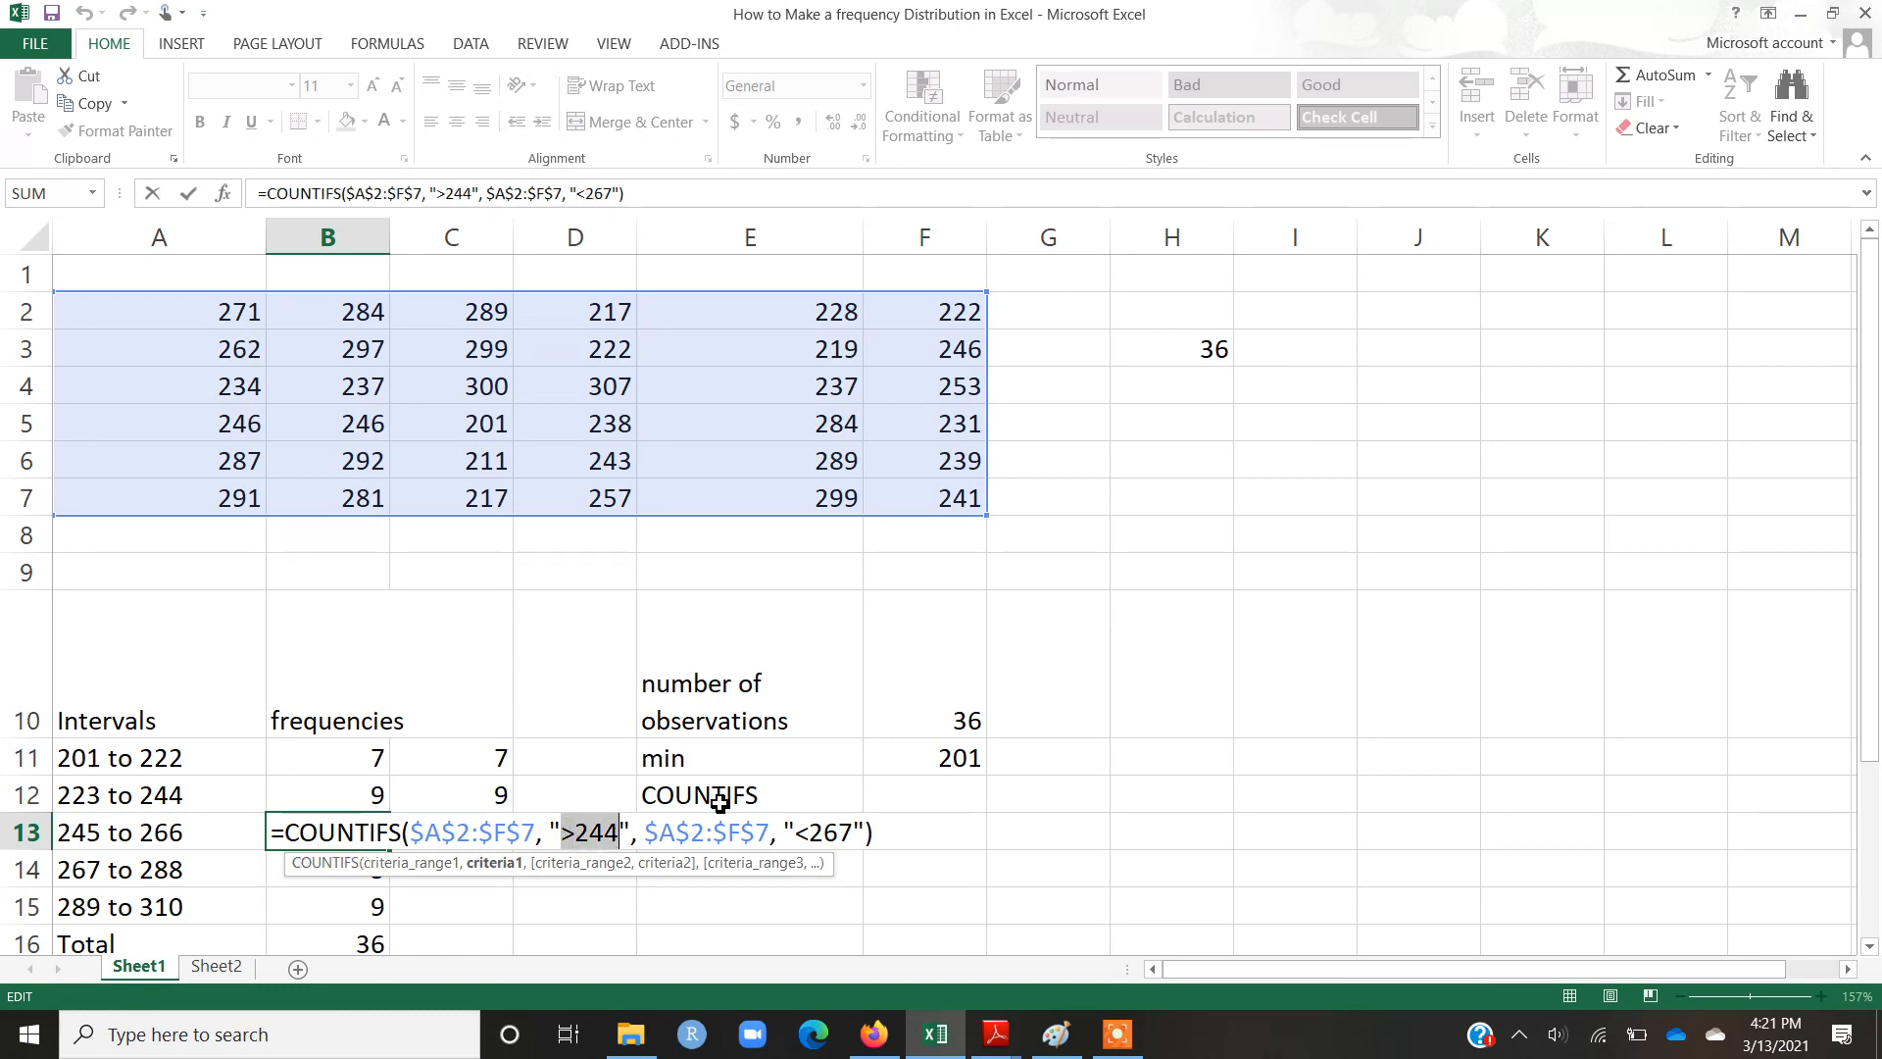
pyautogui.press('Return')
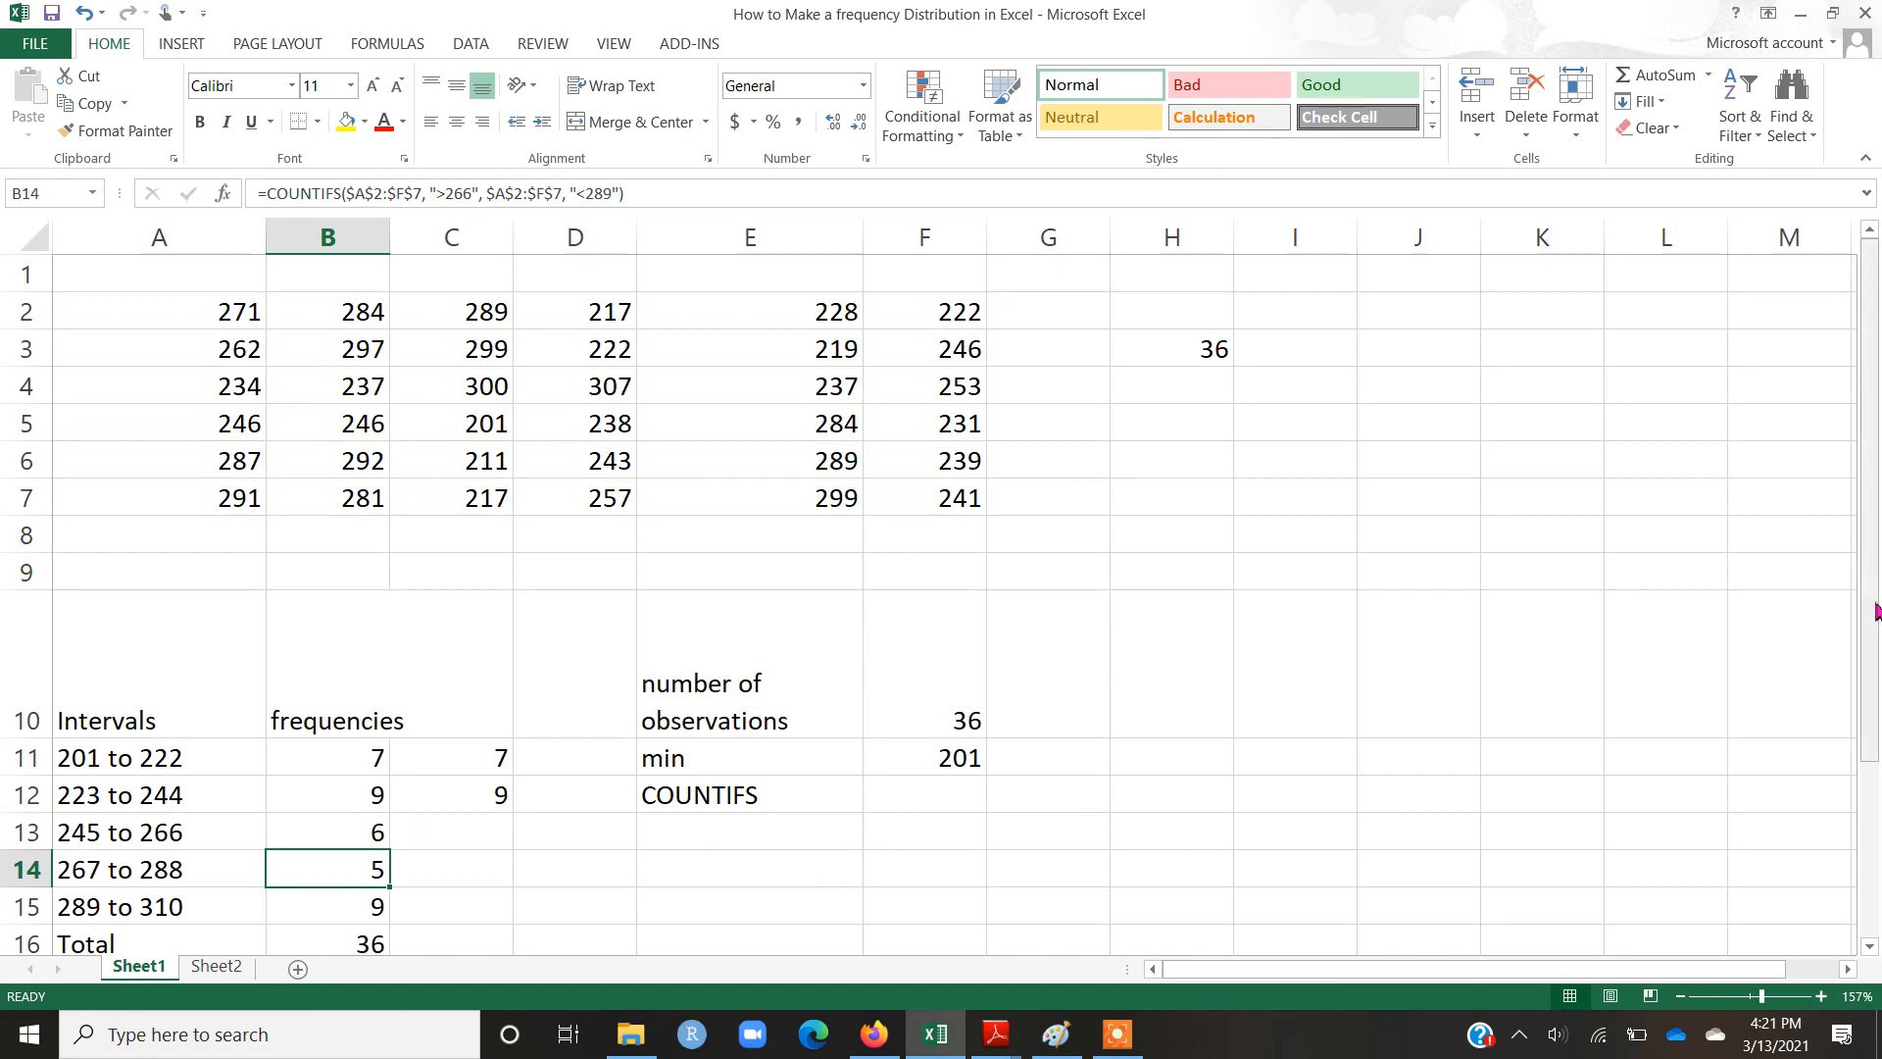
pyautogui.scroll(-1, 1781, 598)
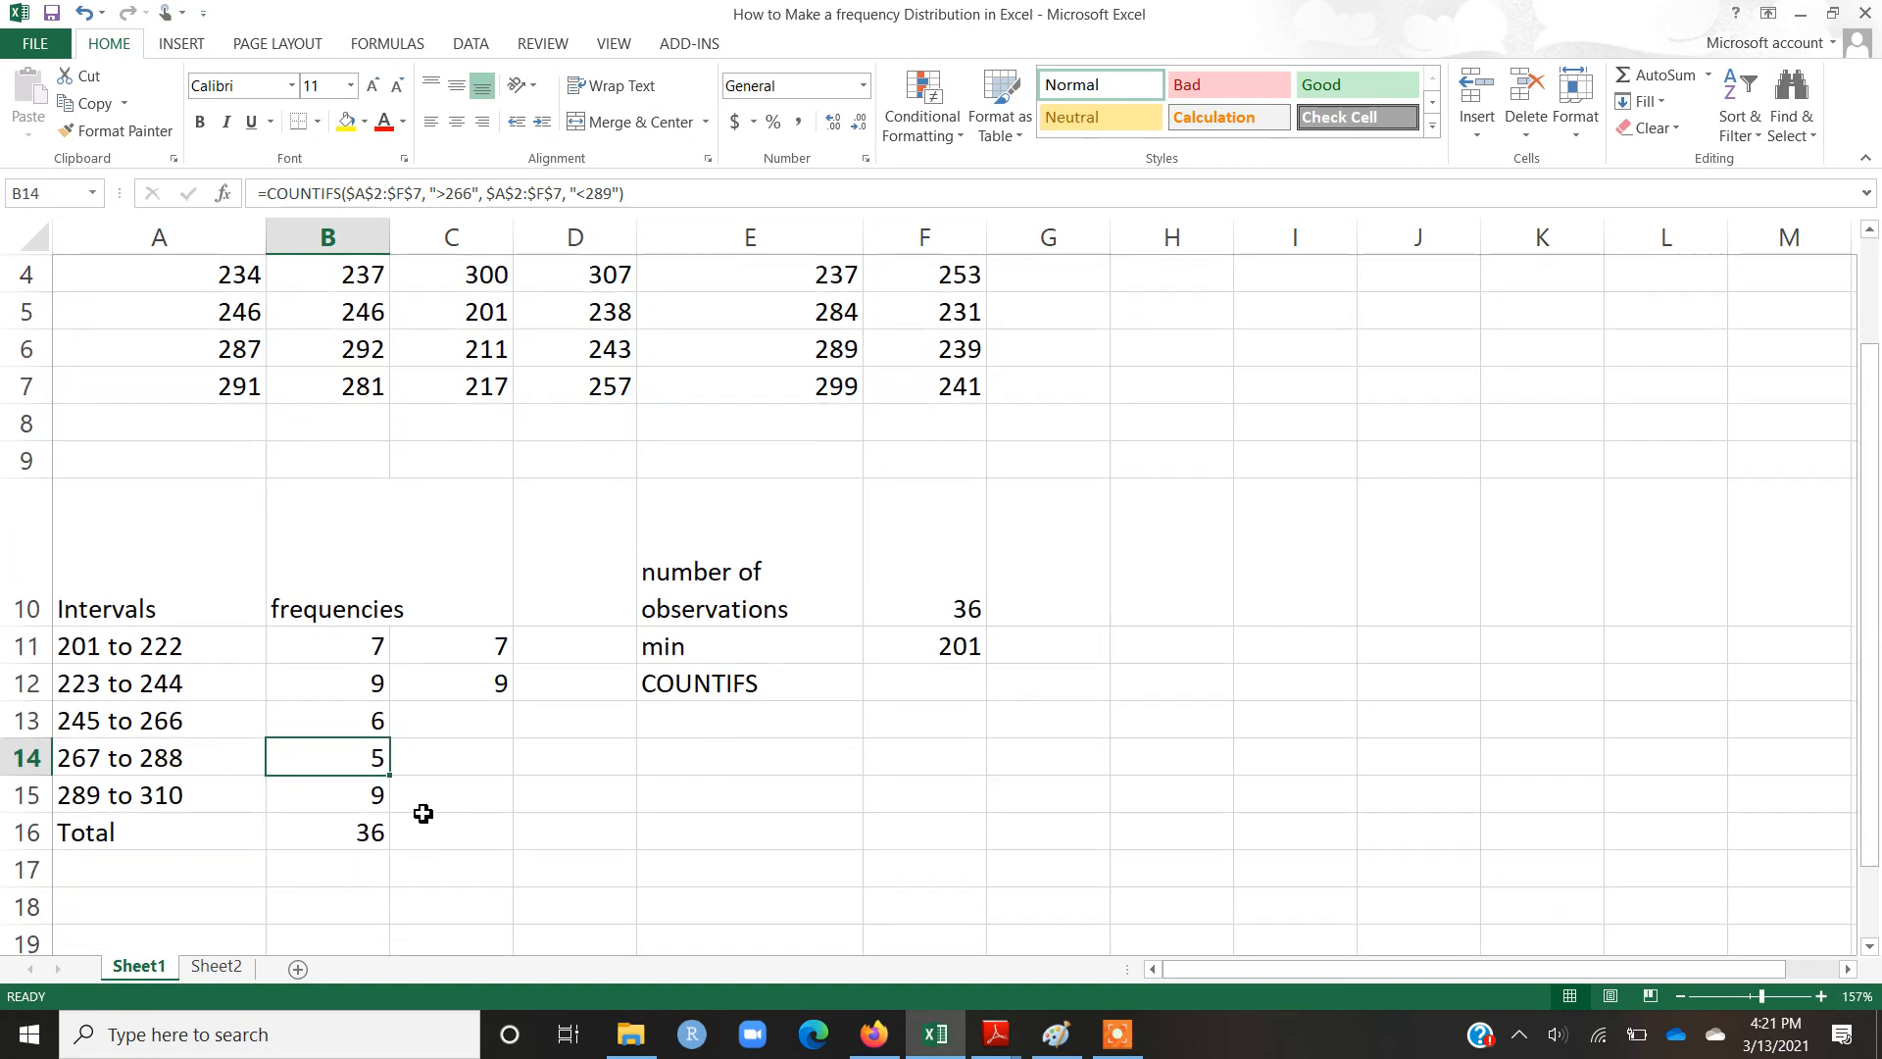
pyautogui.doubleClick(343, 832)
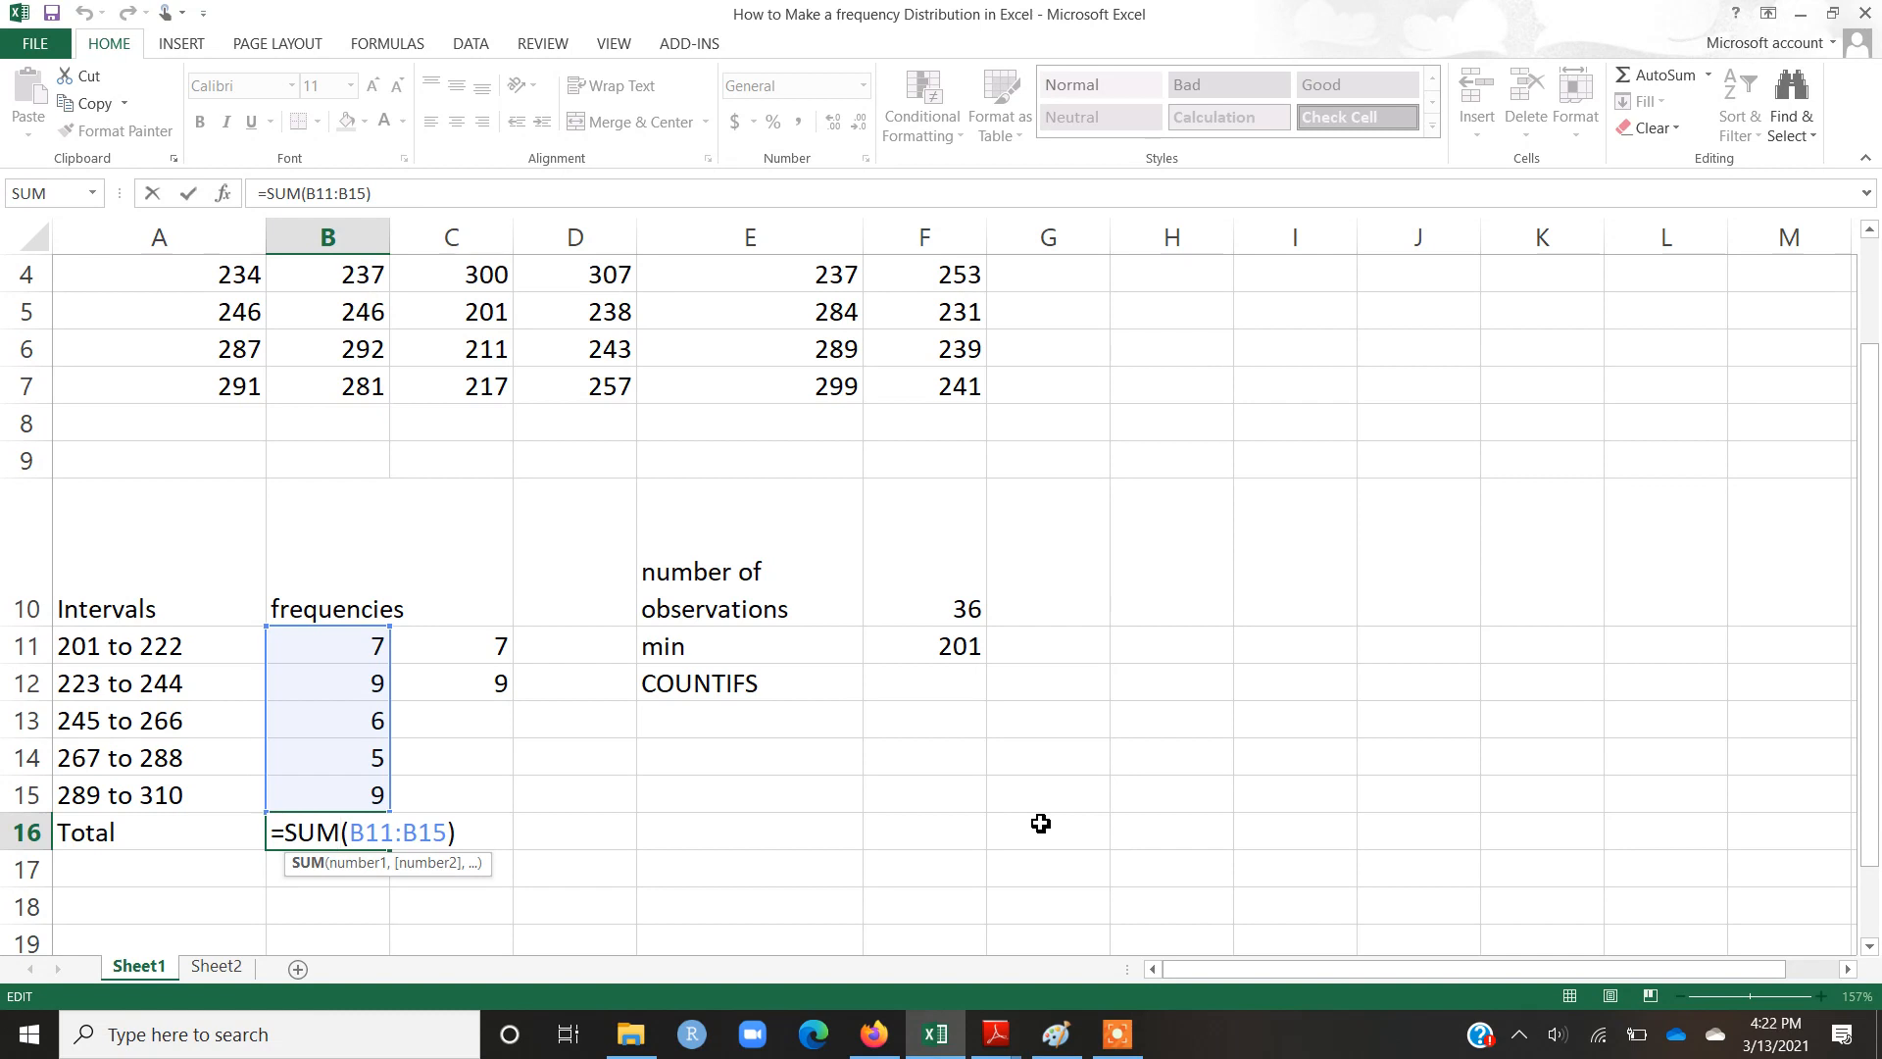
pyautogui.press('Return')
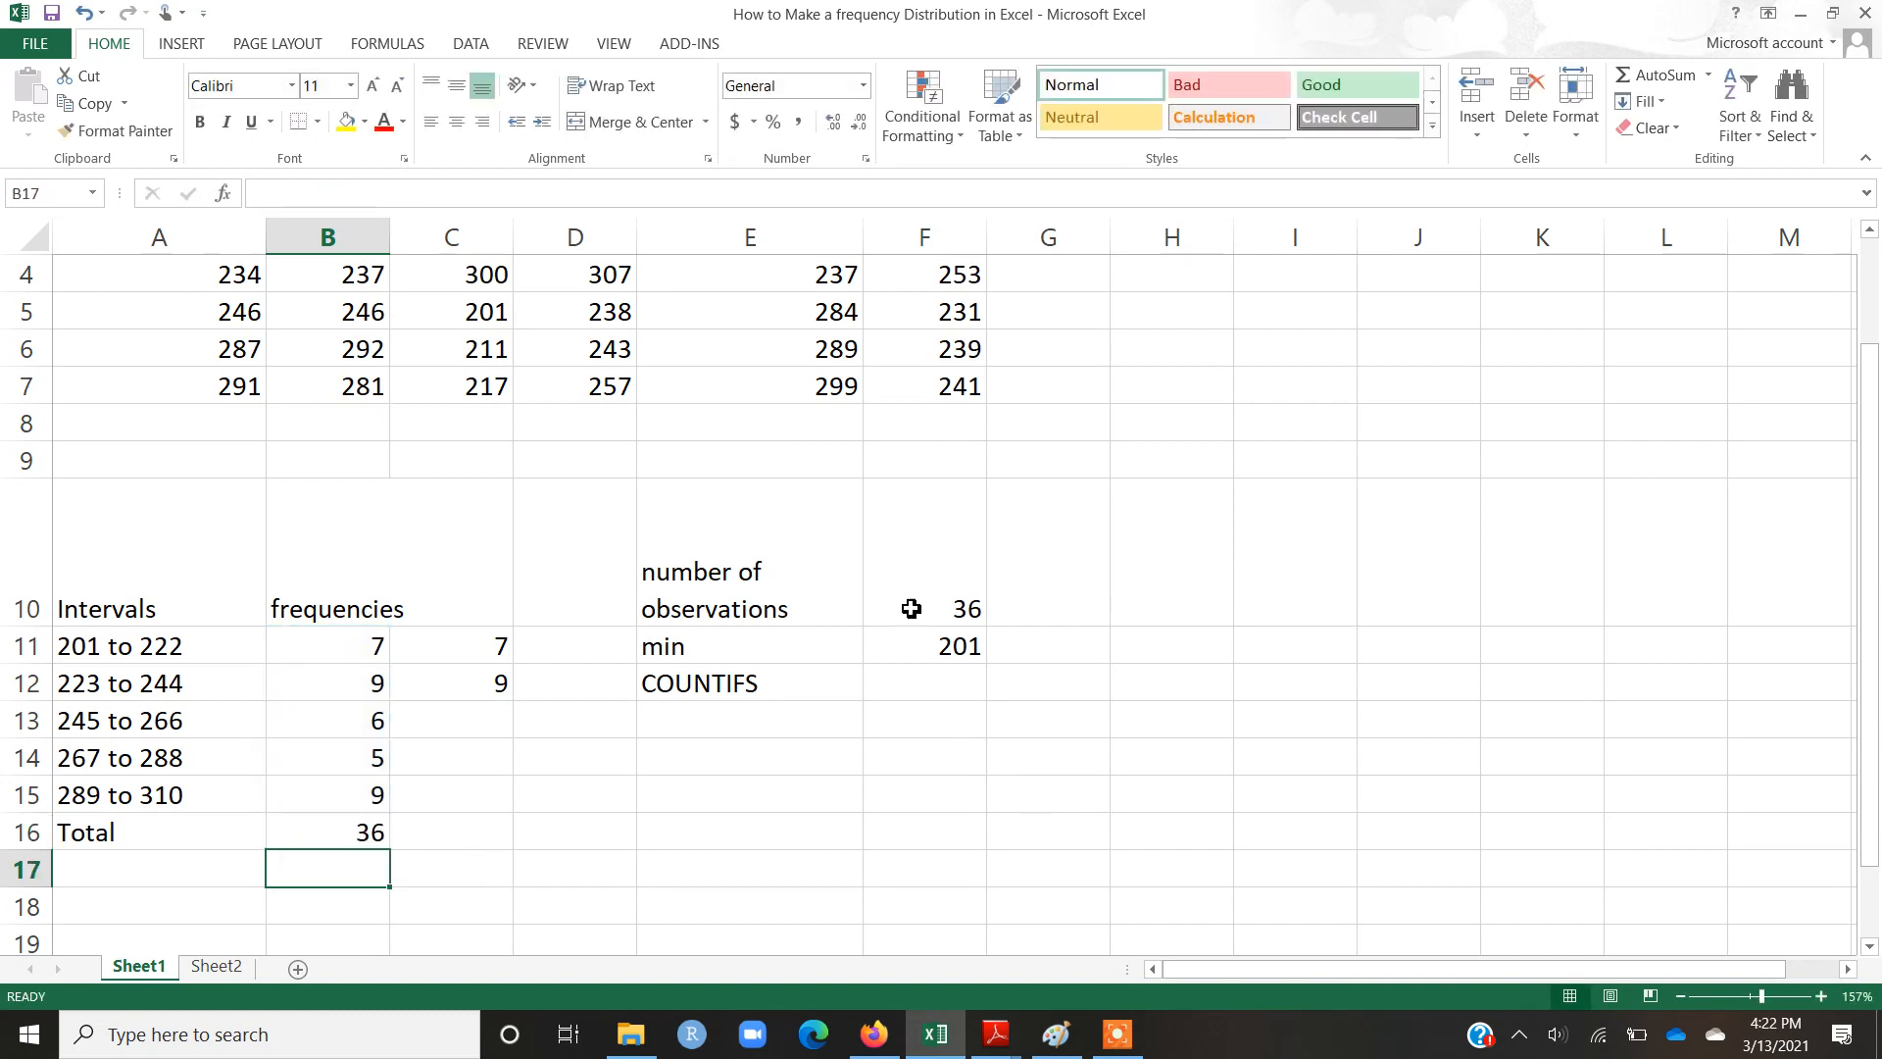
# - Highlight the number of observations cell F10 with a yellow fill and check the range in its COUNT formula
pyautogui.click(941, 609)
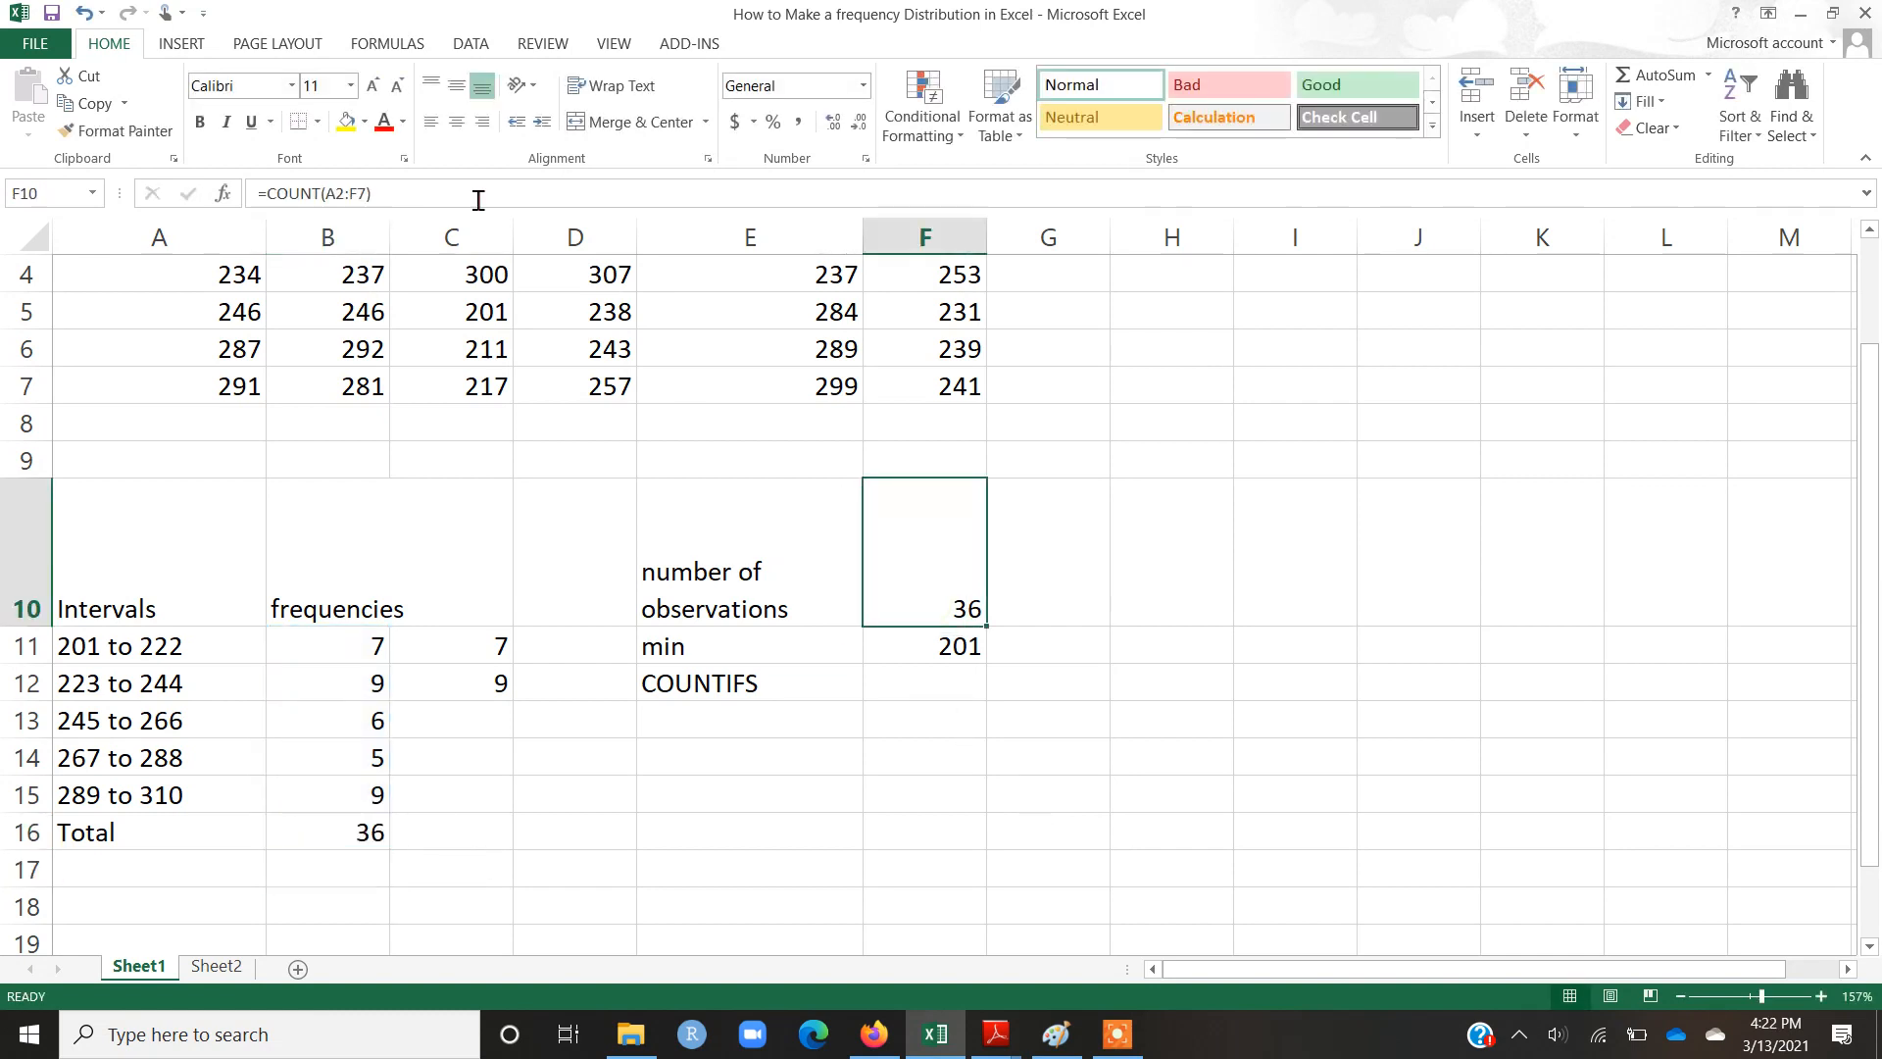
pyautogui.click(343, 124)
pyautogui.doubleClick(910, 587)
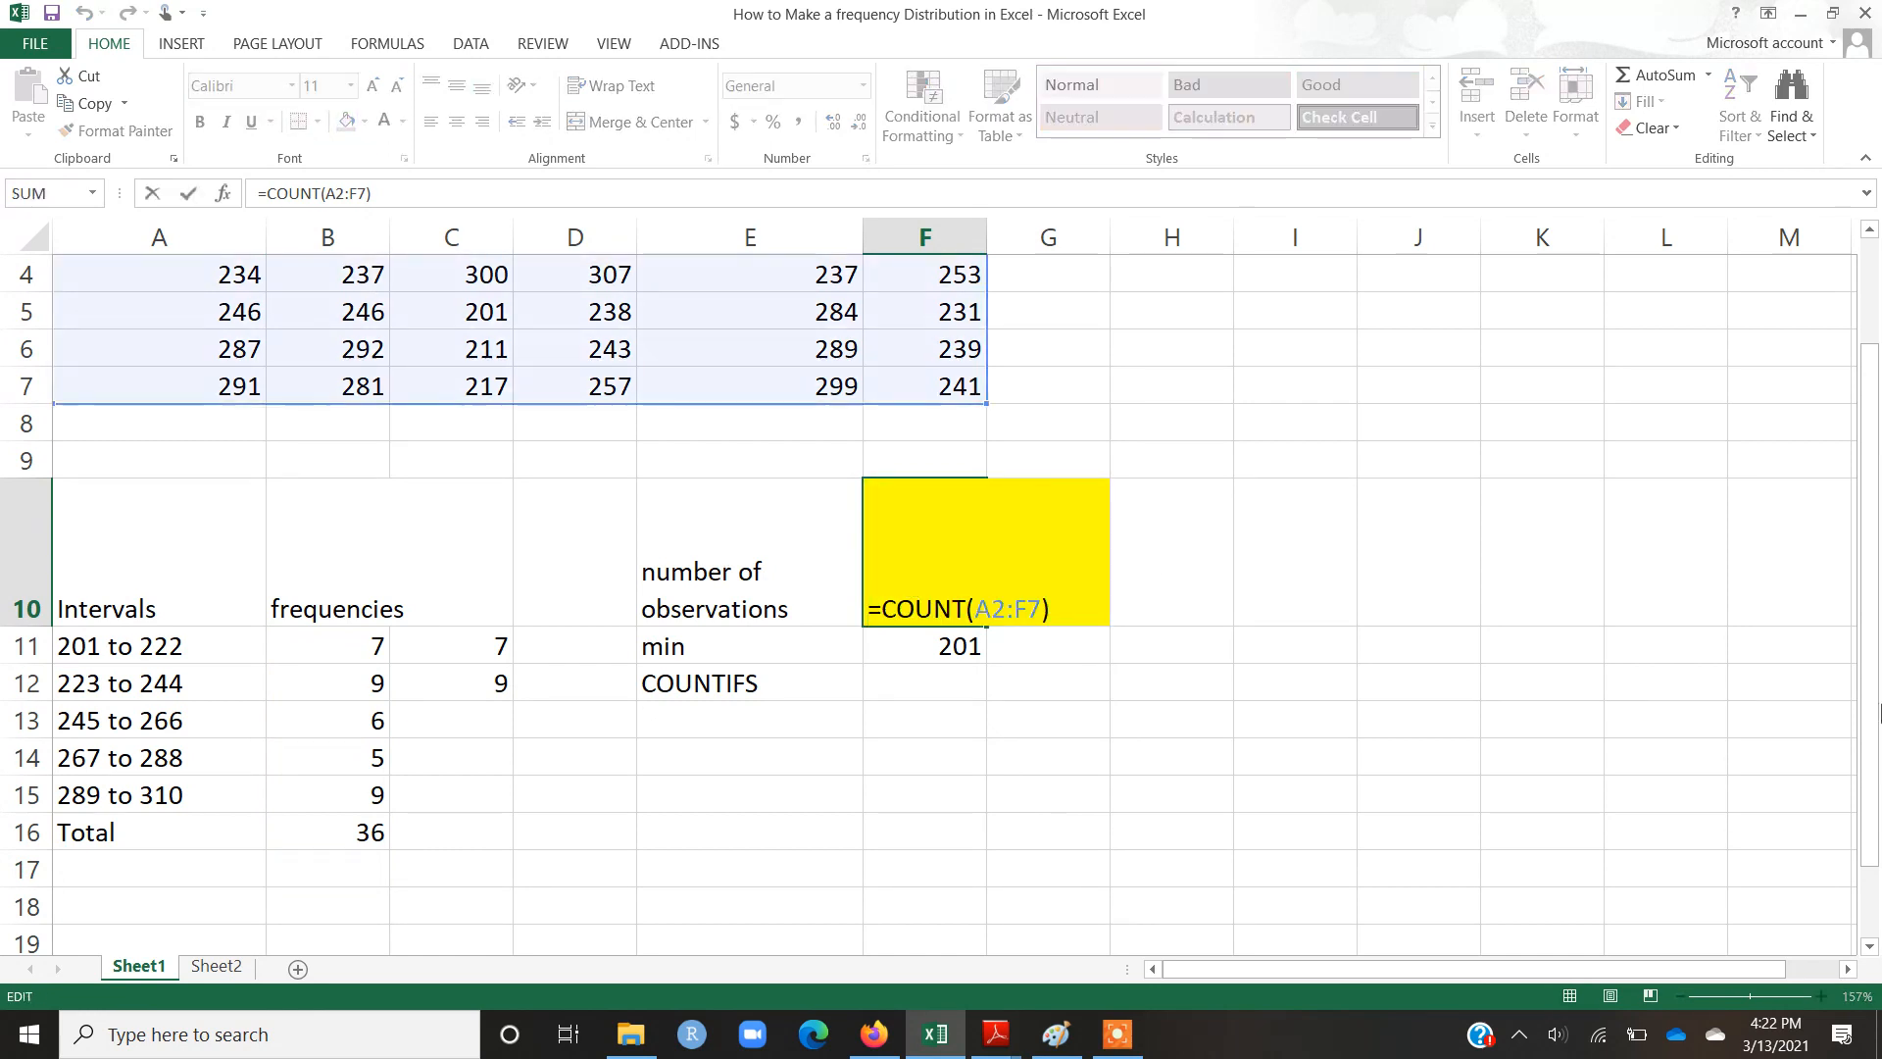
pyautogui.moveTo(1878, 696)
pyautogui.mouseDown()
pyautogui.moveTo(1877, 556)
pyautogui.moveTo(1869, 662)
pyautogui.mouseUp()
pyautogui.press('Return')
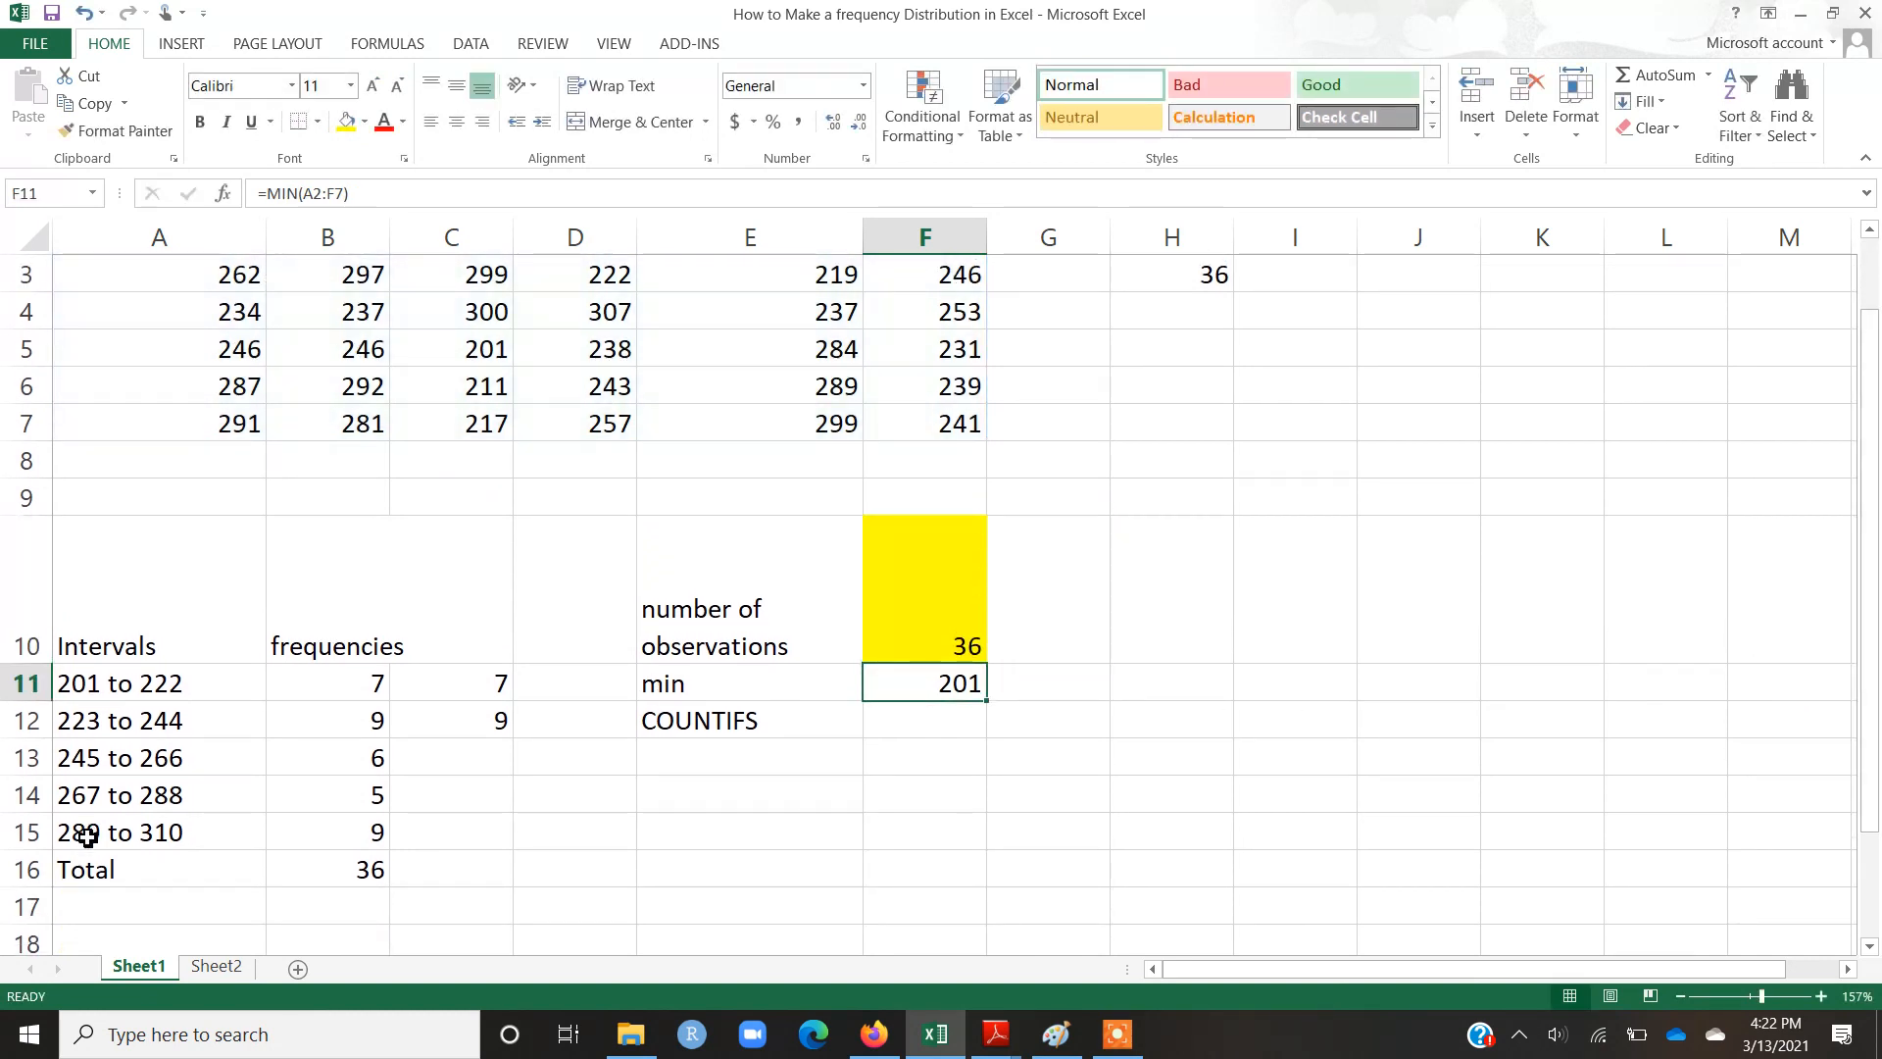
# - Recheck which frequency cells the Total formula in B16 adds up, for comparison with the number of observations
pyautogui.doubleClick(338, 875)
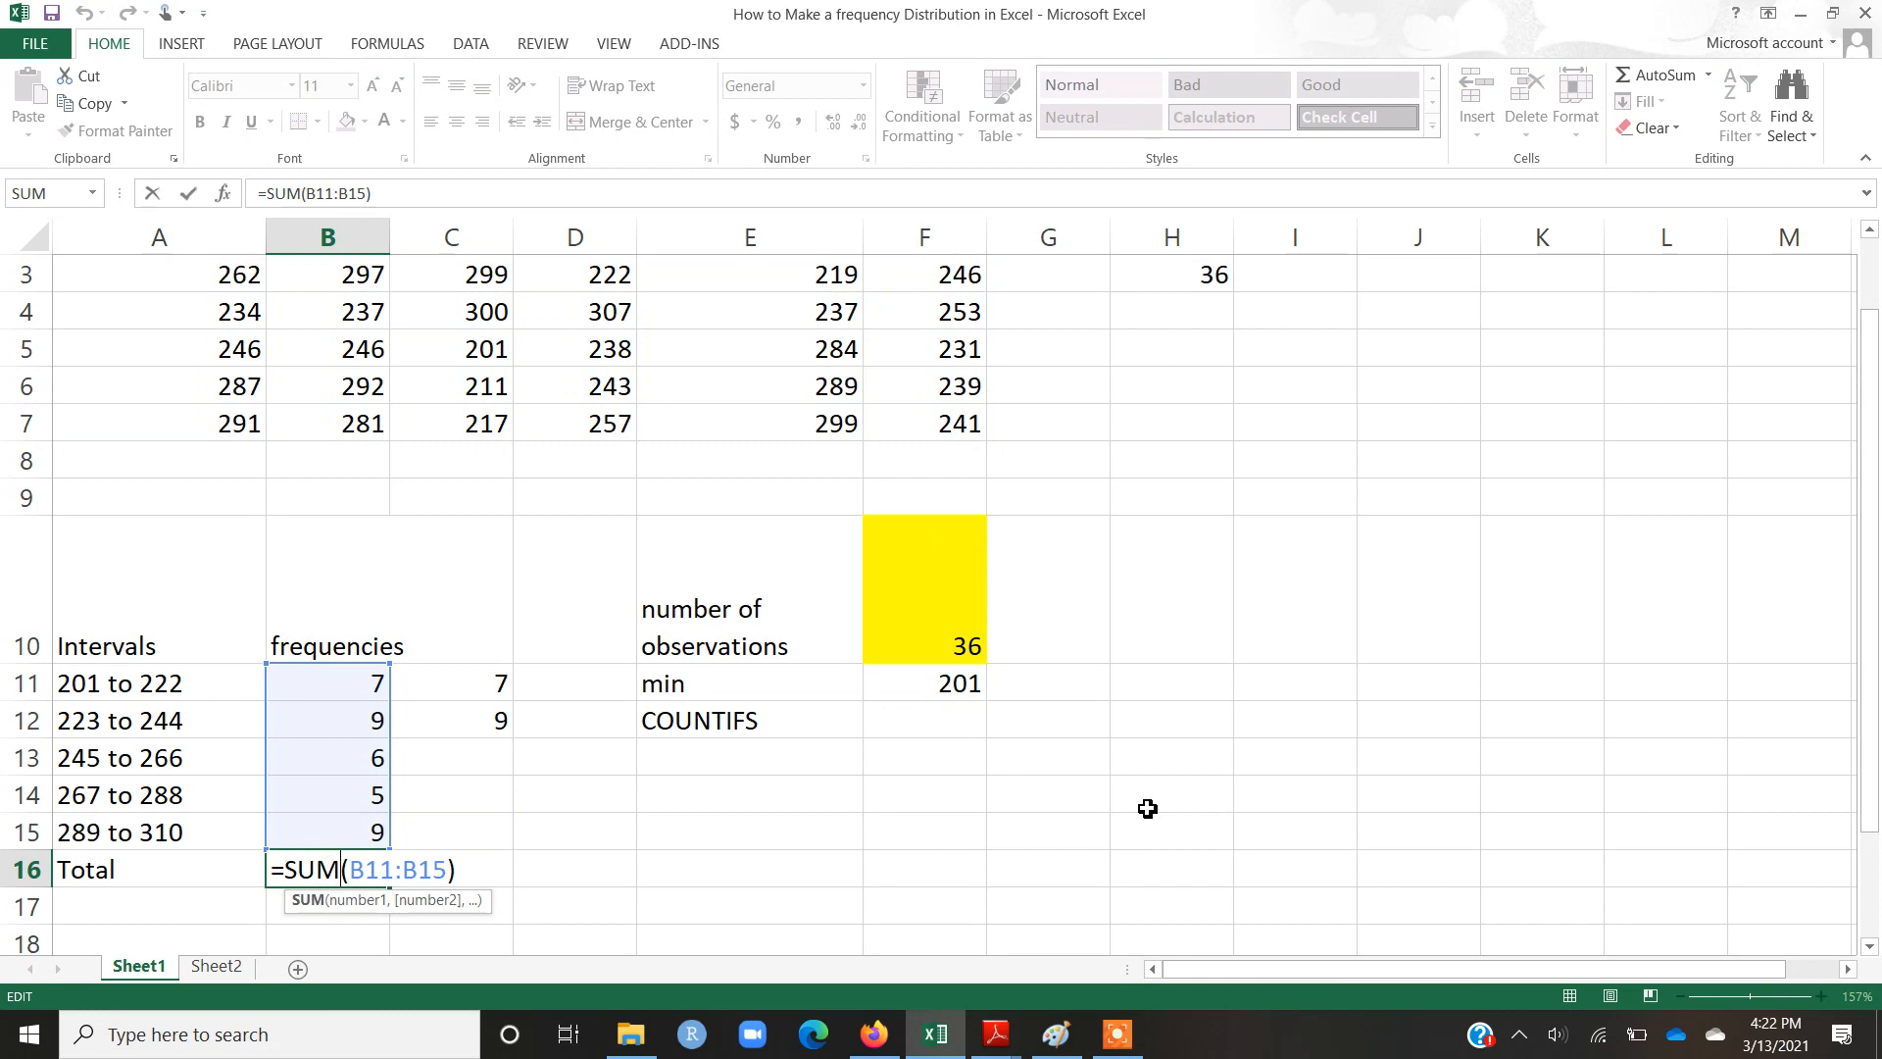
pyautogui.press('Return')
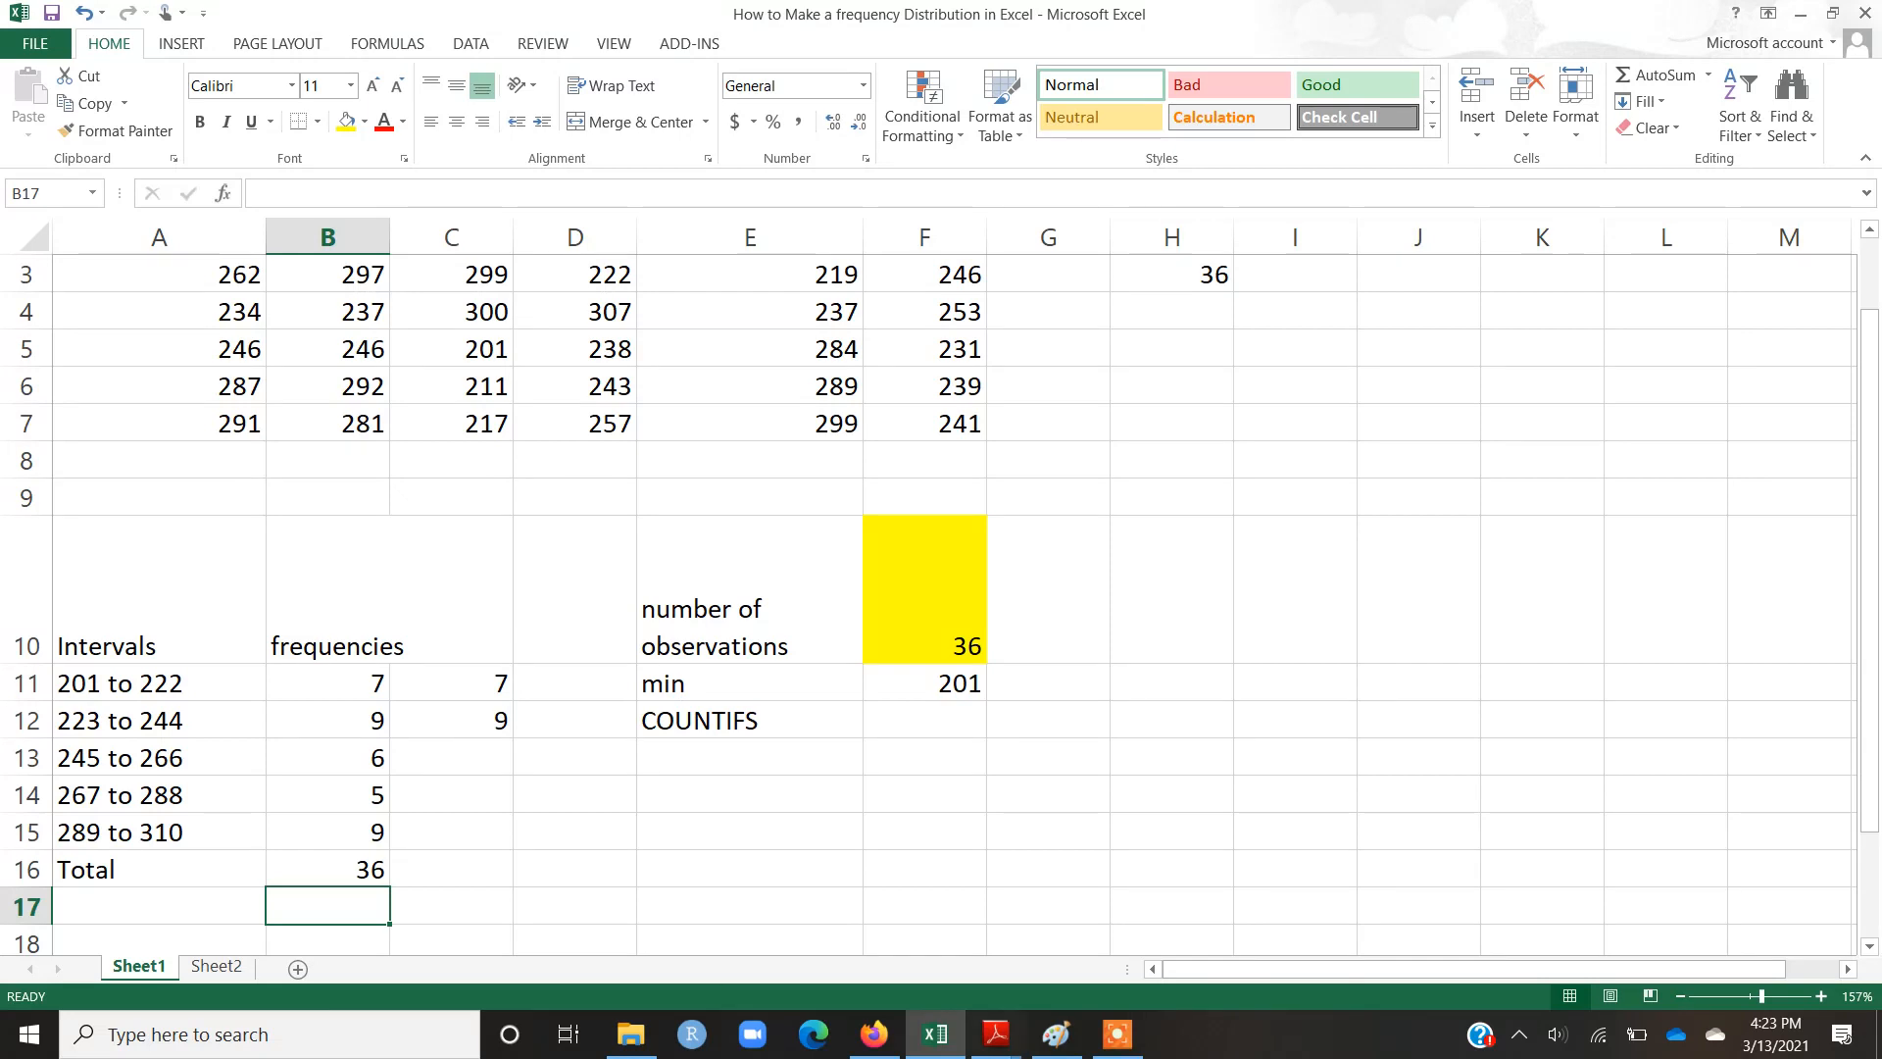
pyautogui.click(1131, 1045)
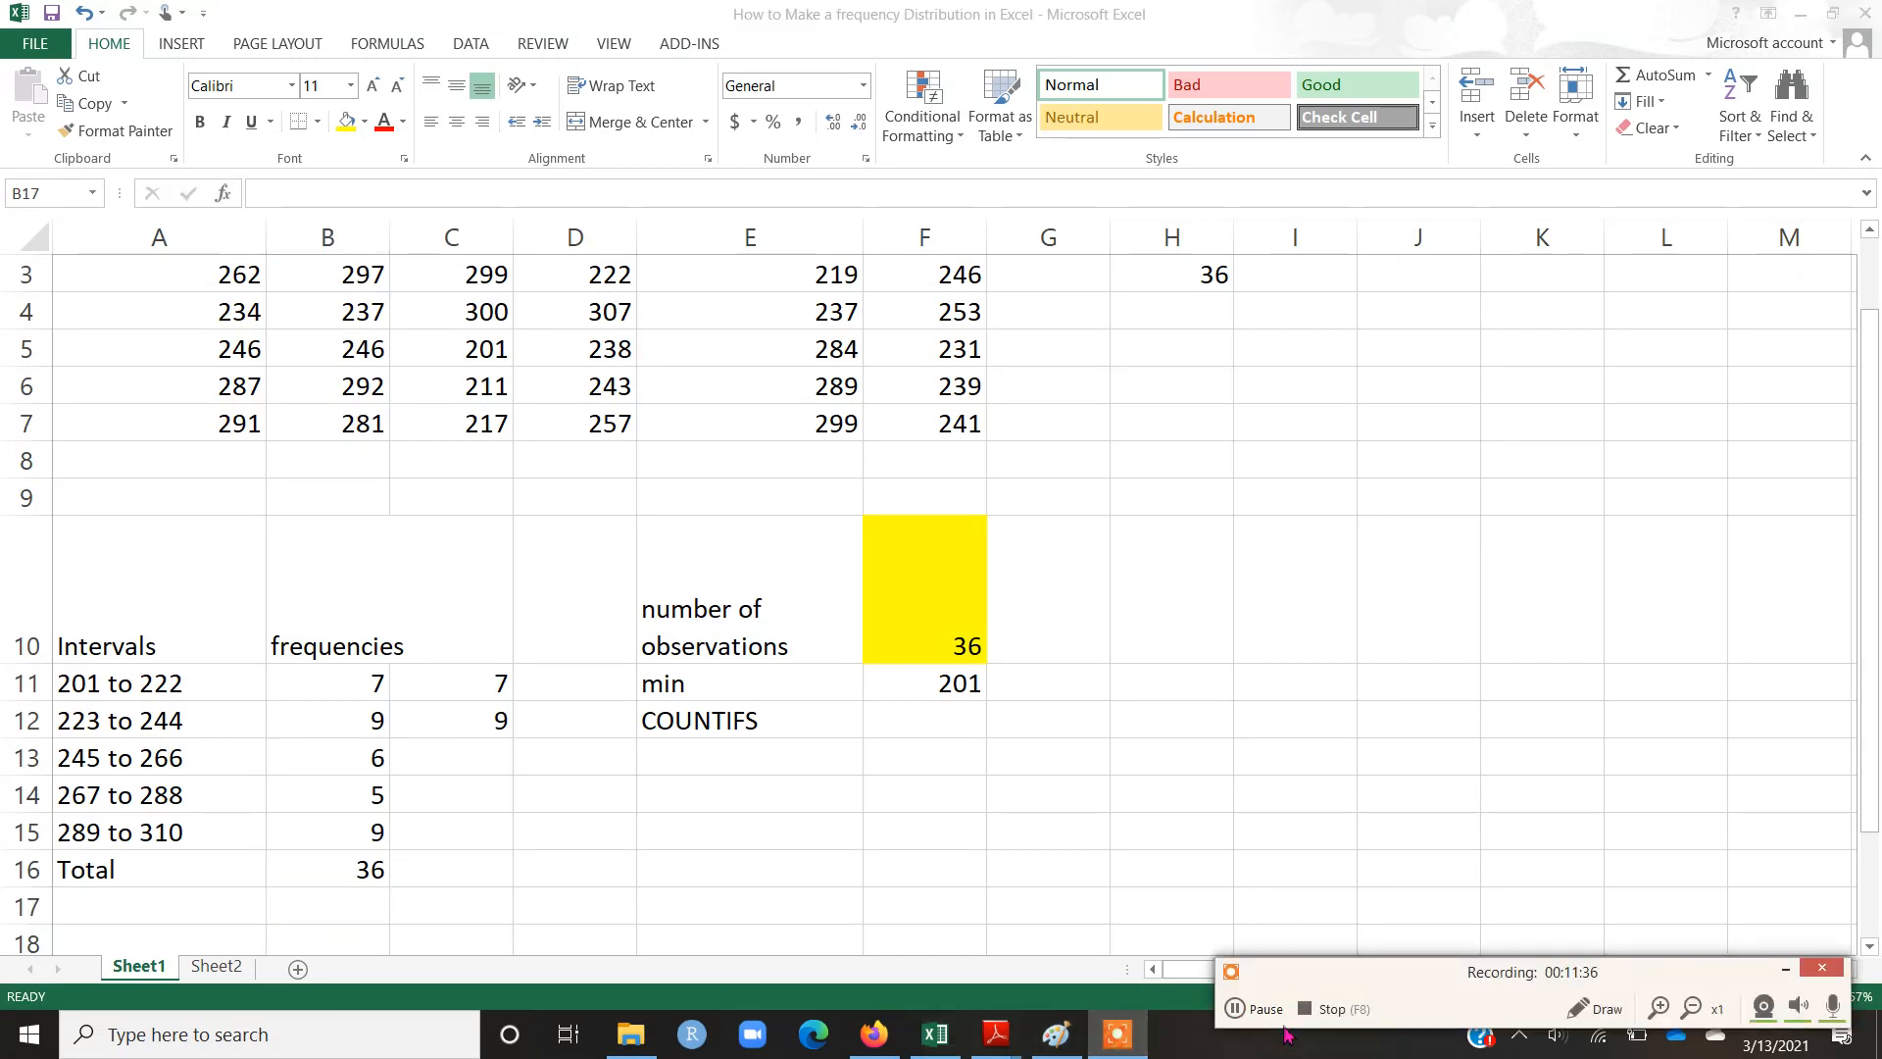